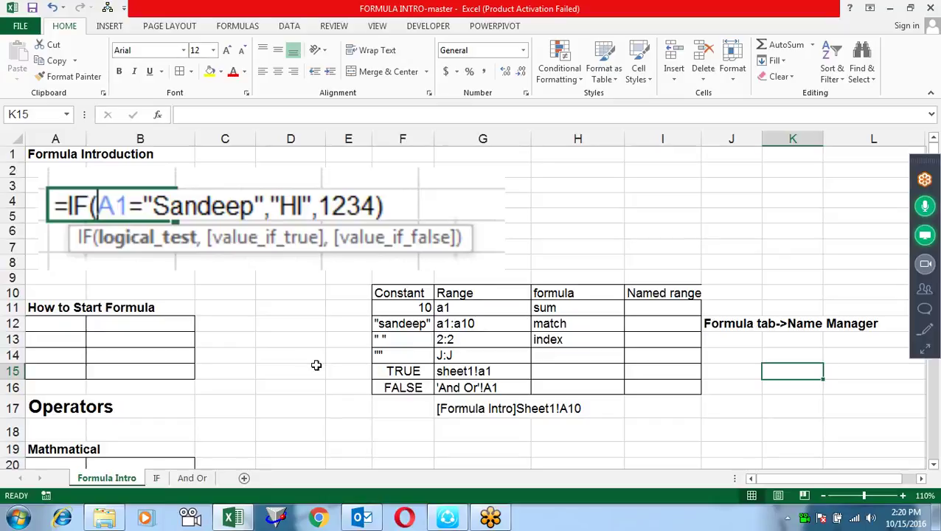
Apply General format to A12:B15 with Ctrl+Shift+~ to reveal the hidden operators.
{"action": "left_click", "coordinate": [522, 231]}
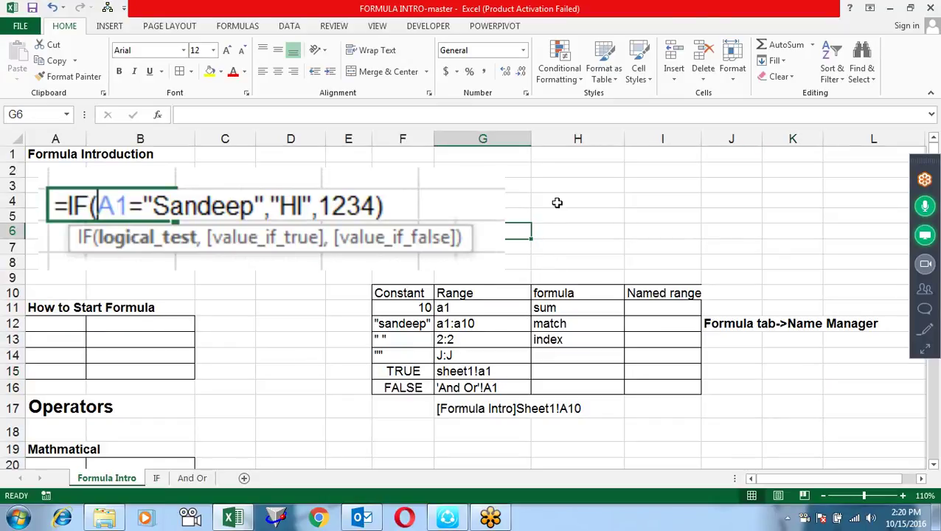
{"action": "left_click", "coordinate": [603, 197]}
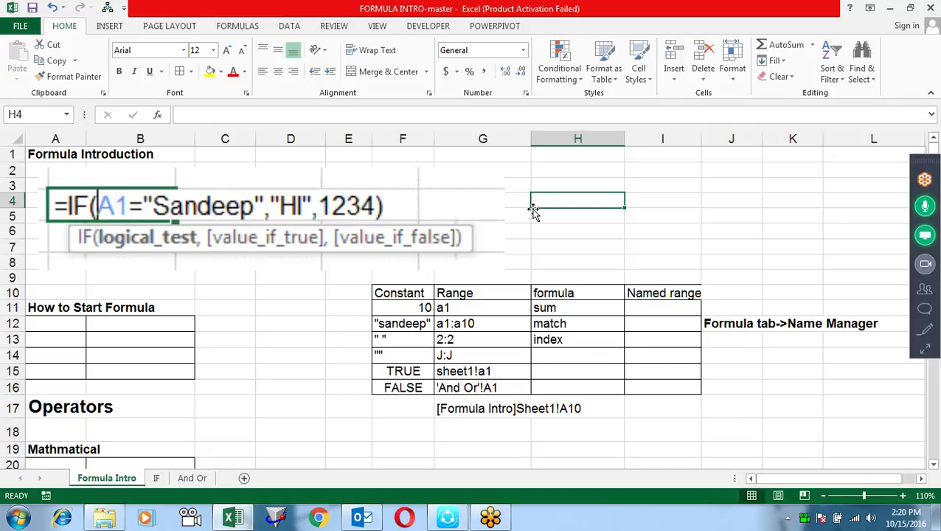
{"action": "left_click", "coordinate": [310, 270]}
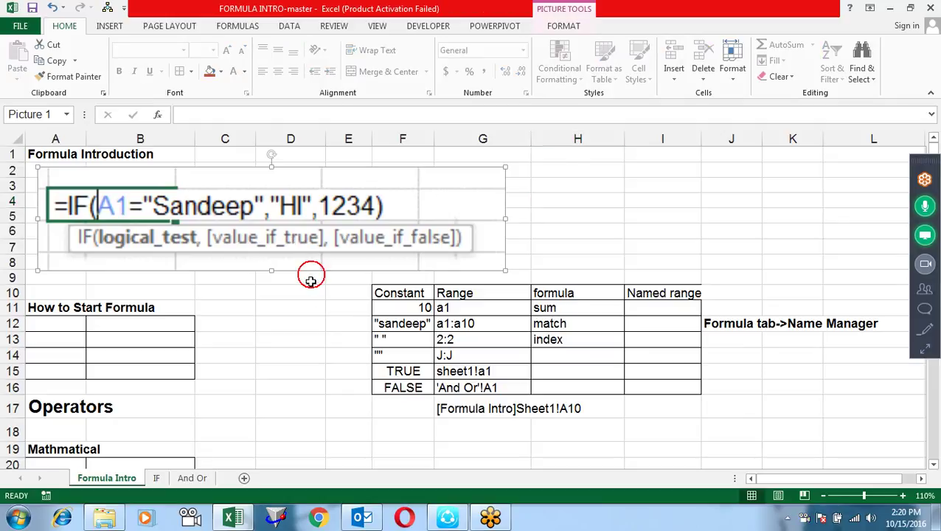
{"action": "left_click", "coordinate": [312, 305]}
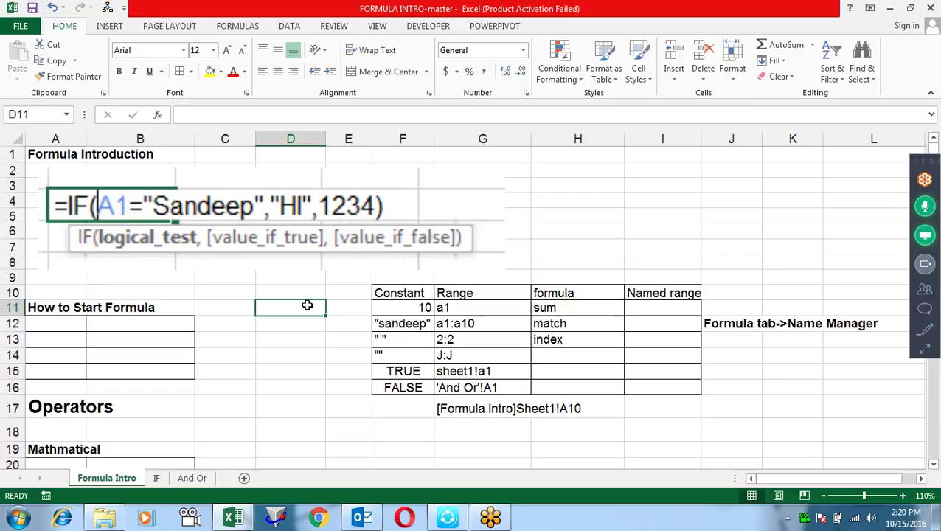
{"action": "left_click_drag", "start_coordinate": [62, 324], "coordinate": [175, 373]}
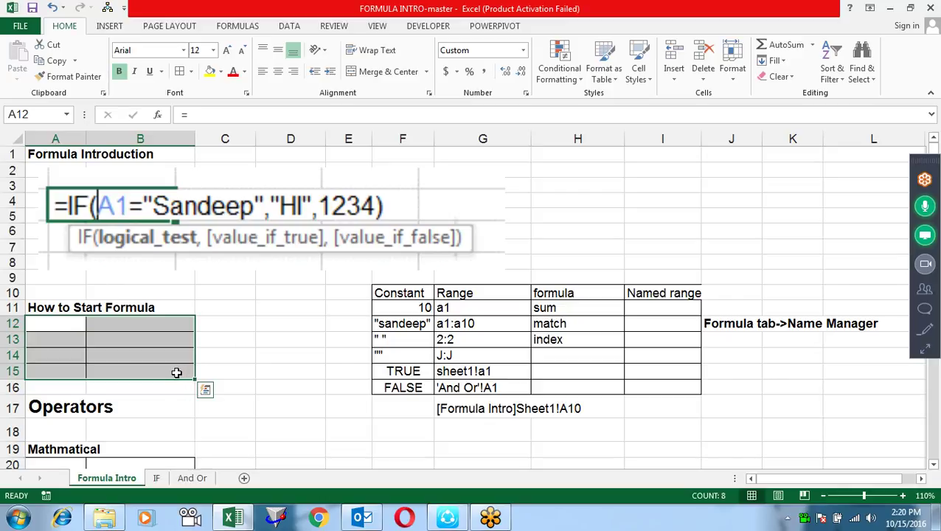
{"action": "key", "text": "ctrl+shift+asciitilde"}
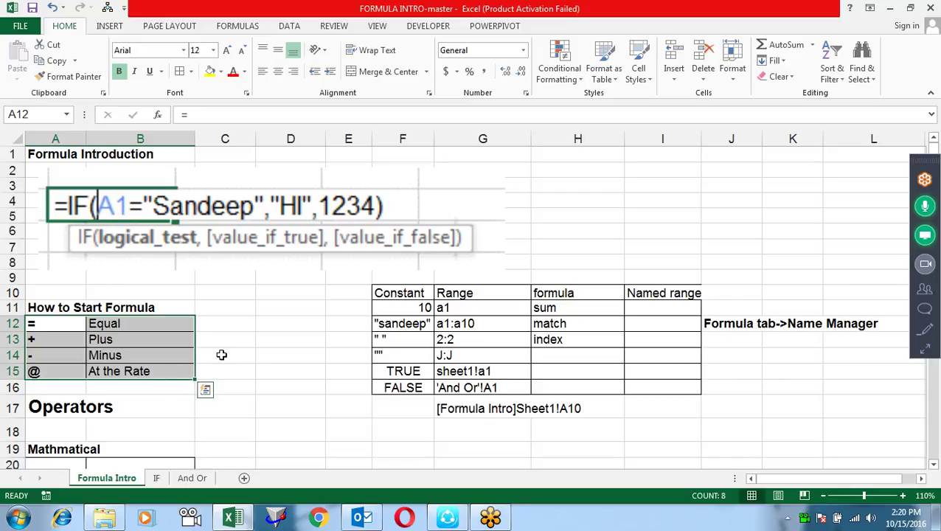
Check each revealed symbol in A12:A15: =, +, - and @.
{"action": "left_click", "coordinate": [222, 355]}
{"action": "left_click", "coordinate": [70, 337]}
{"action": "left_click", "coordinate": [71, 324]}
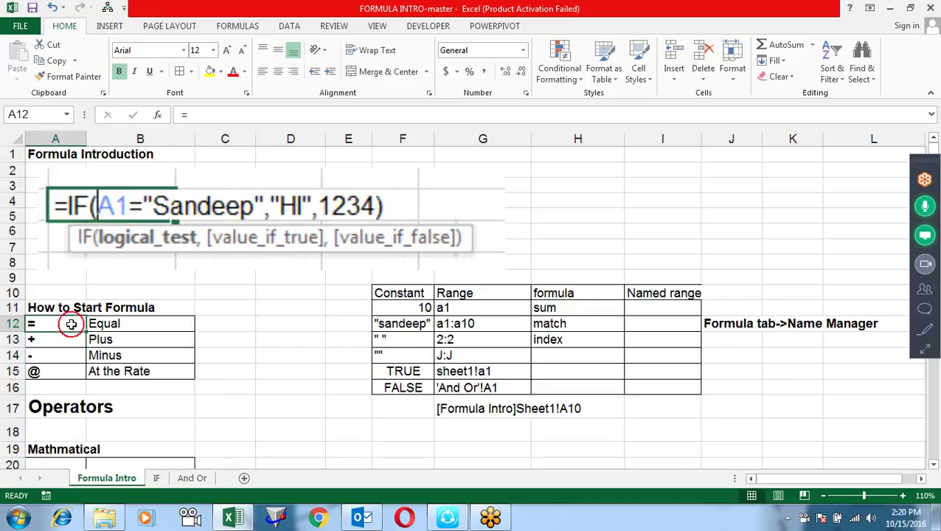
{"action": "left_click", "coordinate": [74, 341]}
{"action": "left_click", "coordinate": [83, 357]}
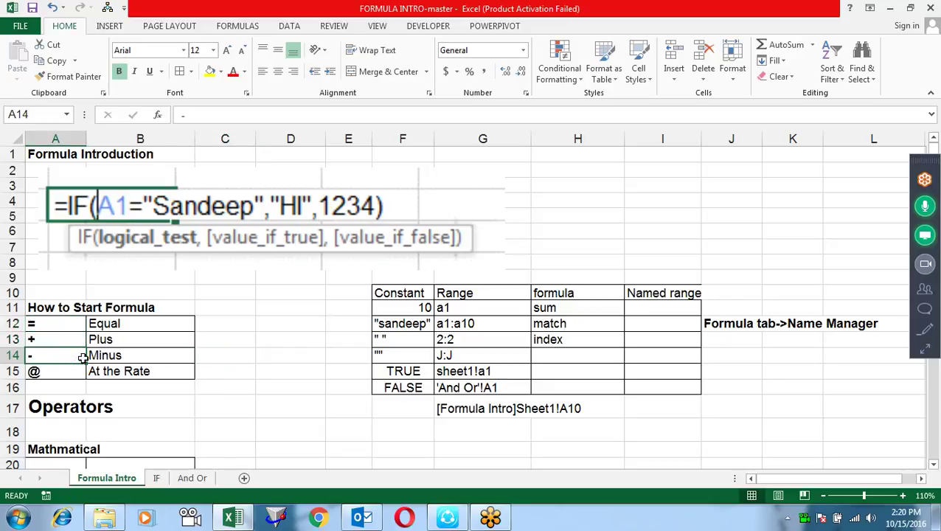
{"action": "left_click", "coordinate": [80, 372]}
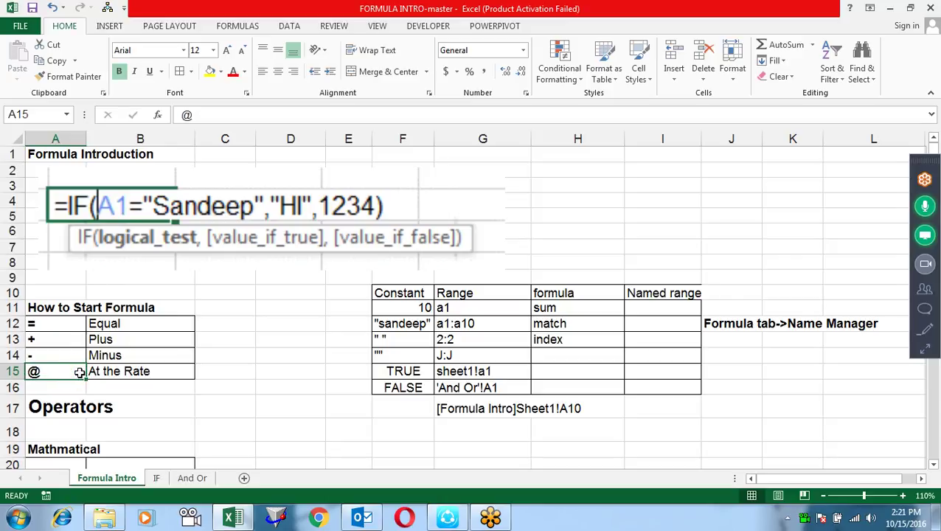
{"action": "left_click", "coordinate": [250, 320]}
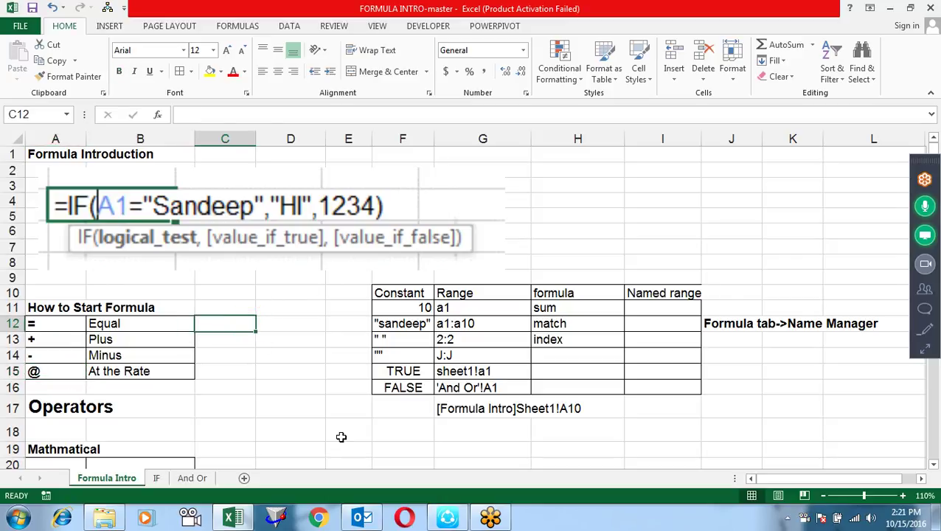
{"action": "key", "text": "Right"}
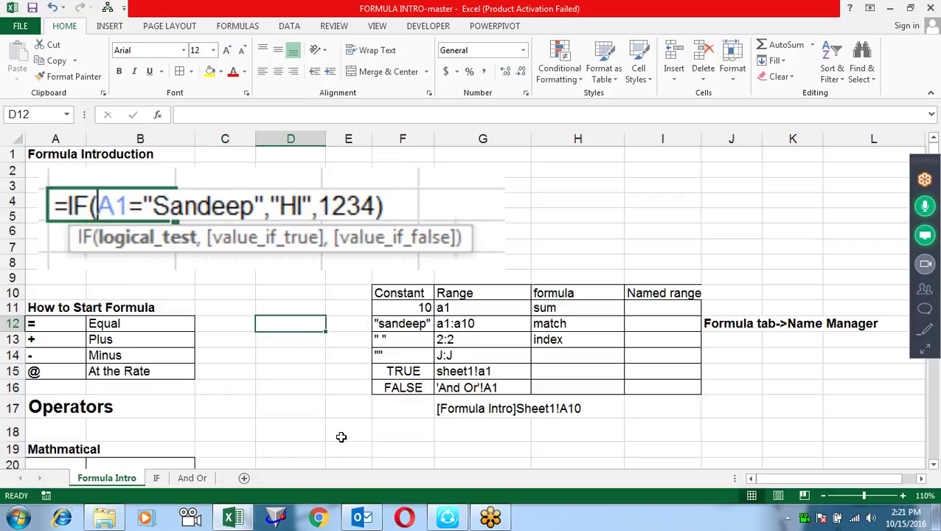
{"action": "type", "text": "@10+2"}
{"action": "key", "text": "Return"}
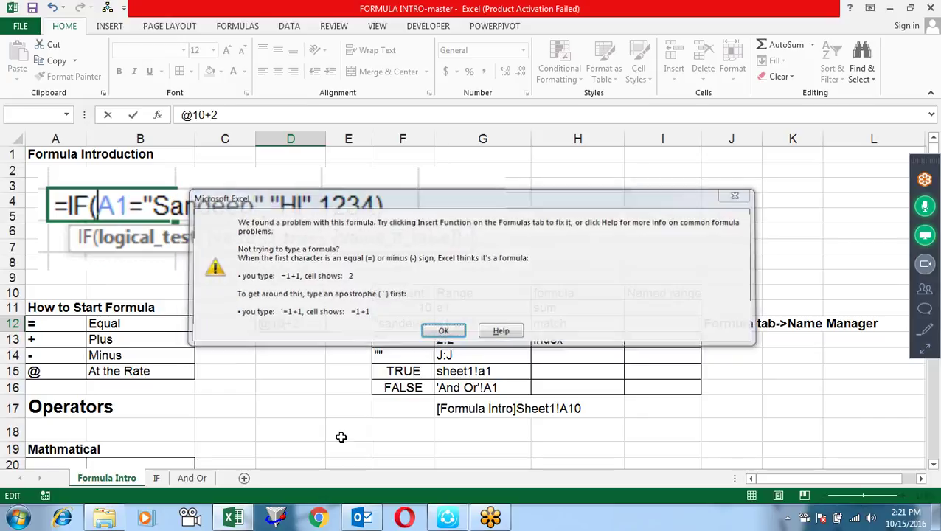
{"action": "key", "text": "Escape"}
{"action": "type", "text": "@"}
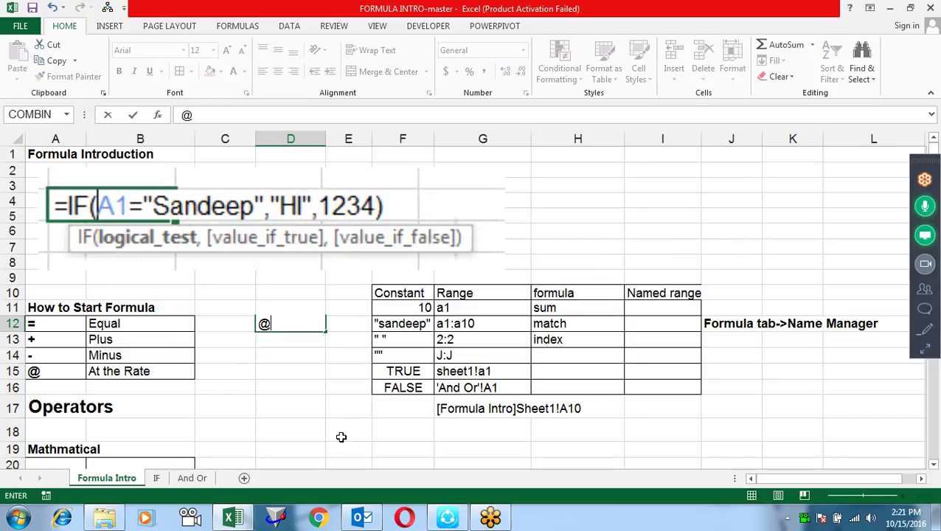
{"action": "type", "text": "vl"}
{"action": "key", "text": "Tab"}
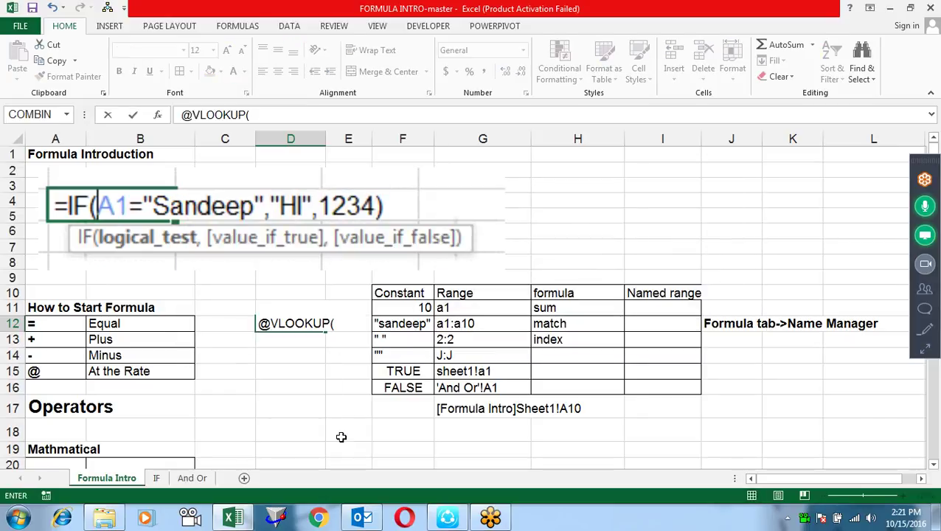
{"action": "key", "text": "Escape"}
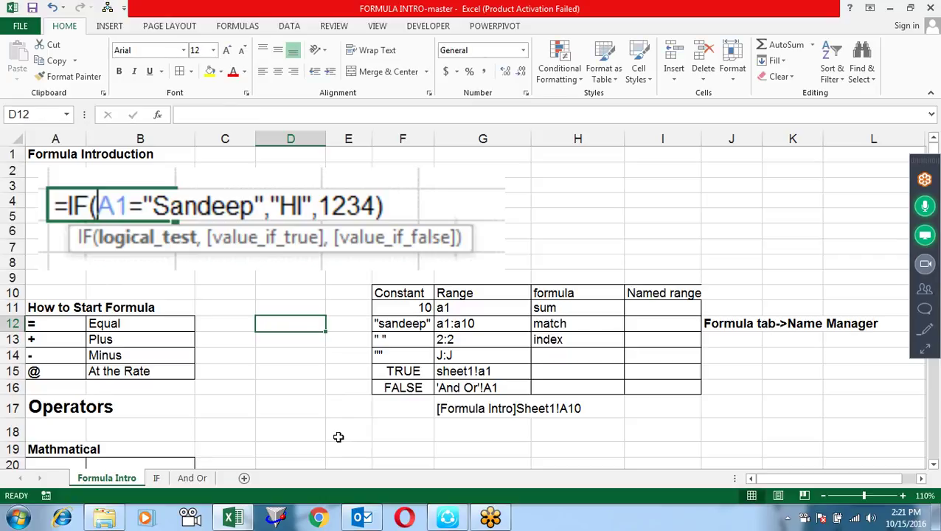
Enter +9+5 in D12 (accepting the correction) and -9+5 in D13.
{"action": "type", "text": "+9+5+"}
{"action": "key", "text": "Return"}
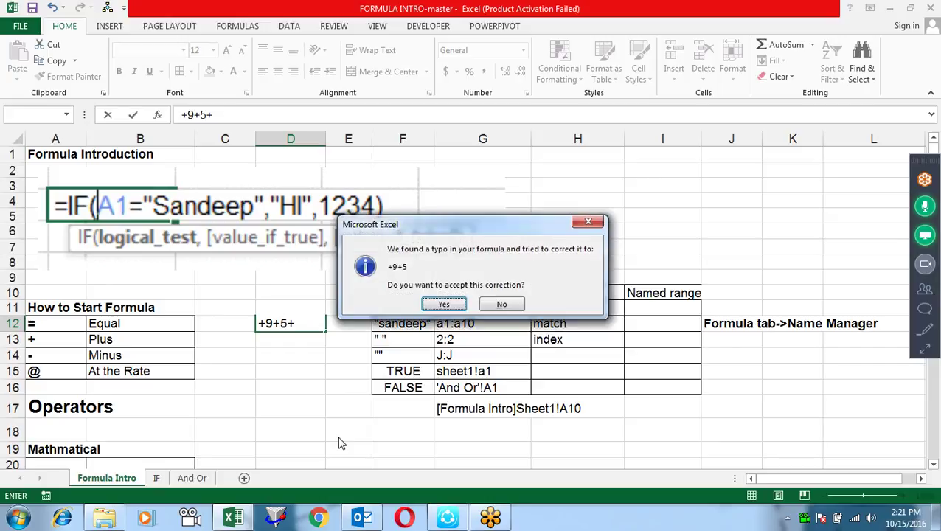
{"action": "key", "text": "Return"}
{"action": "type", "text": "-"}
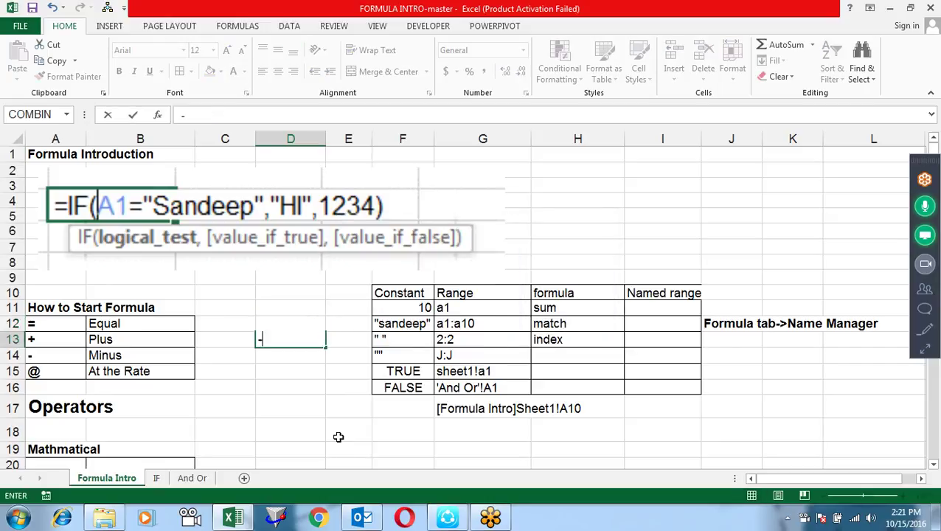
{"action": "type", "text": "9+5"}
{"action": "key", "text": "Return"}
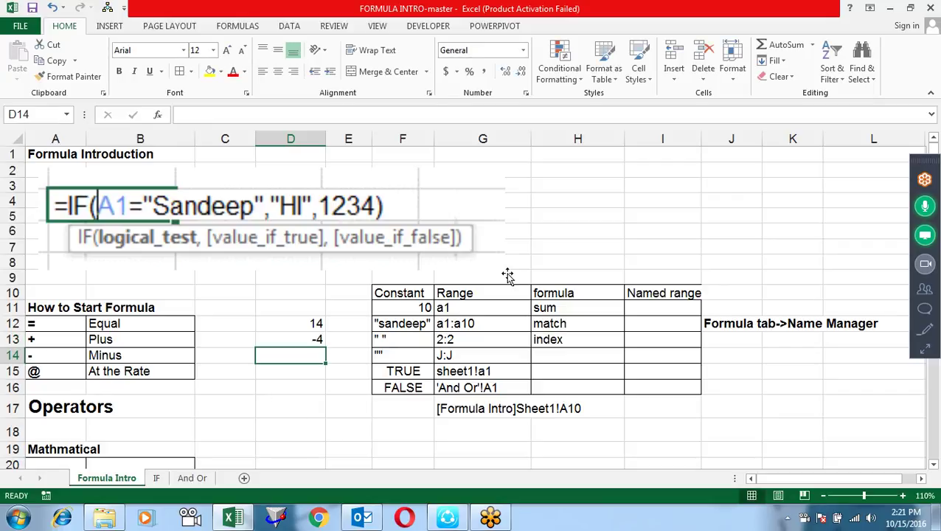
{"action": "scroll", "coordinate": [506, 272], "scroll_direction": "down", "scroll_amount": 2}
{"action": "left_click", "coordinate": [382, 230]}
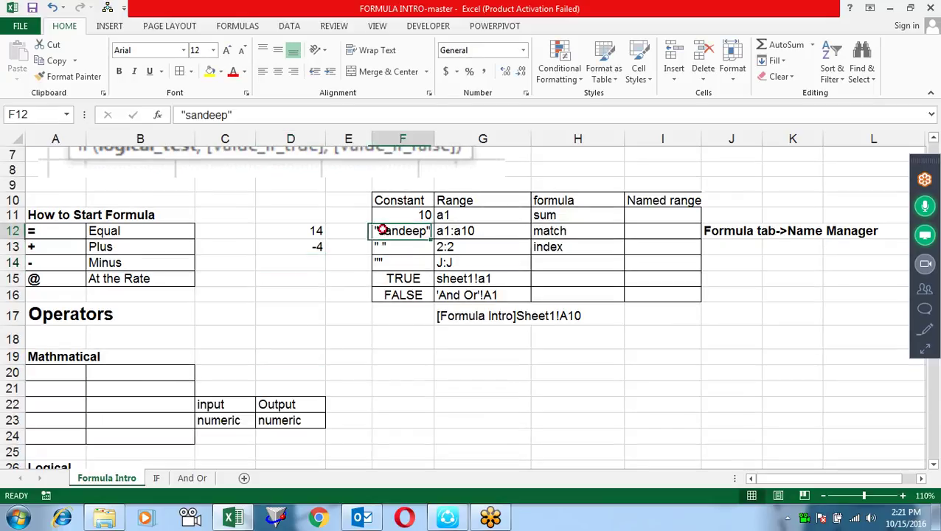
{"action": "left_click", "coordinate": [319, 232]}
{"action": "double_click", "coordinate": [266, 236]}
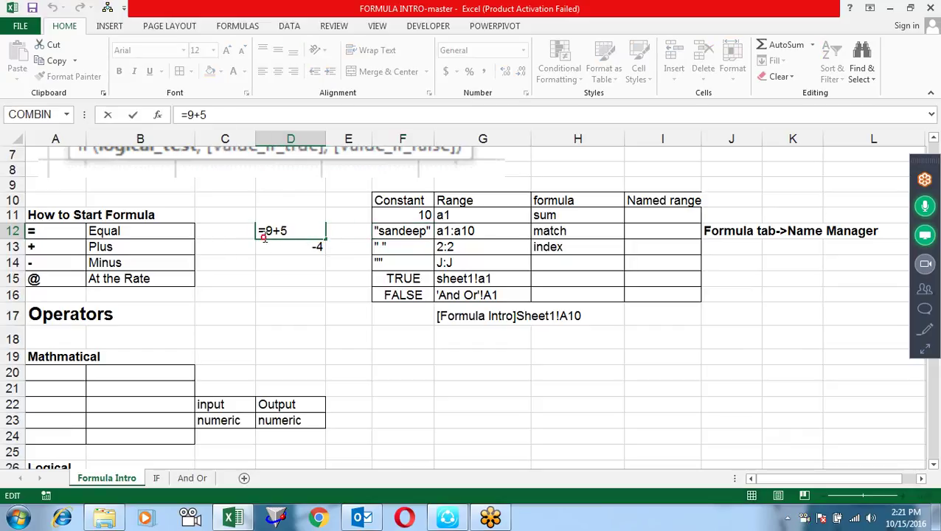
{"action": "double_click", "coordinate": [269, 231]}
{"action": "scroll", "coordinate": [303, 251], "scroll_direction": "up", "scroll_amount": 2}
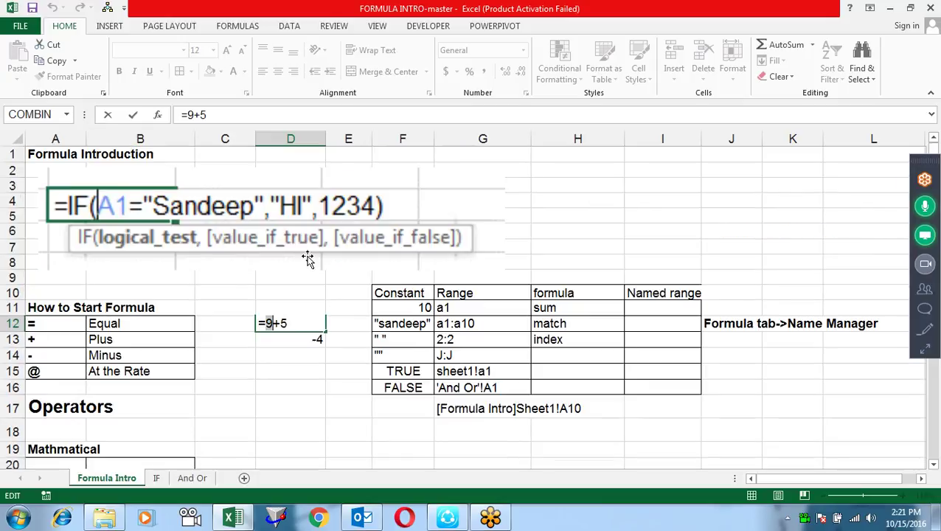
{"action": "key", "text": "Escape"}
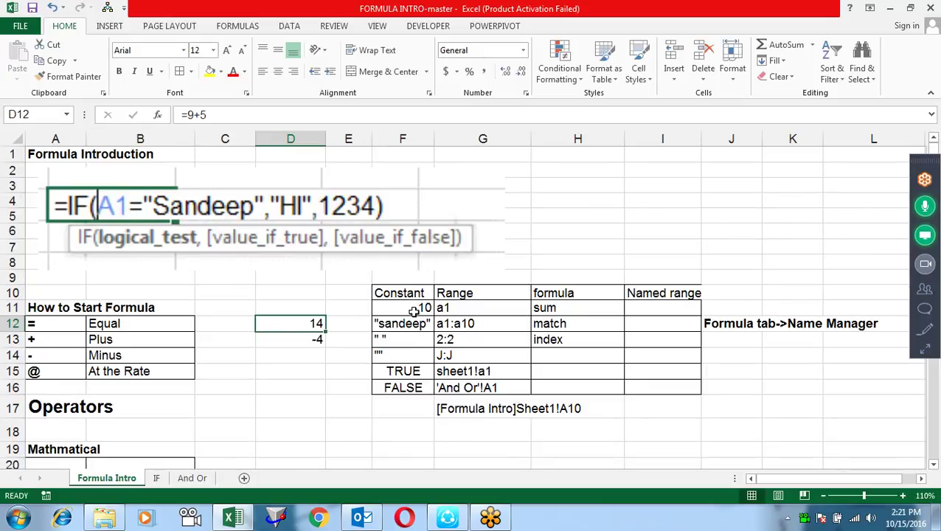
{"action": "left_click", "coordinate": [413, 308]}
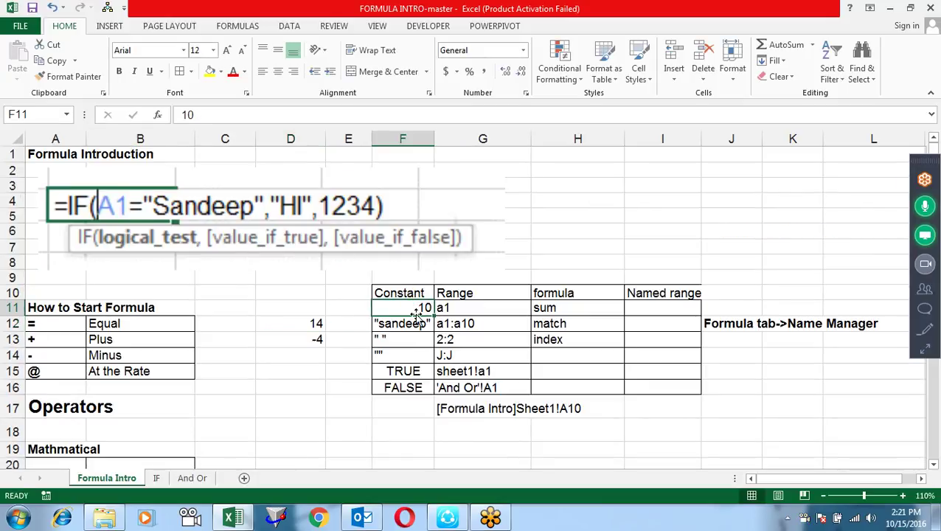
{"action": "left_click", "coordinate": [412, 323]}
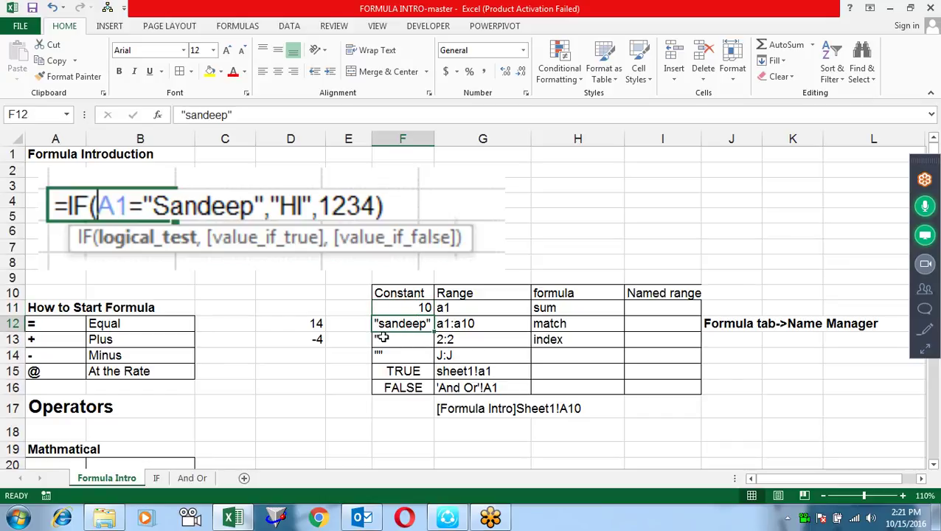
{"action": "double_click", "coordinate": [381, 339]}
{"action": "key", "text": "Escape"}
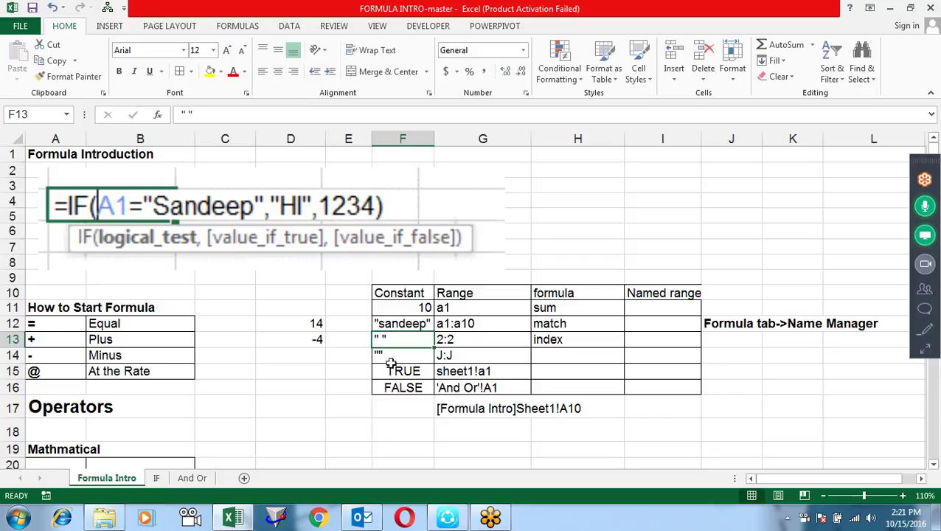
{"action": "left_click", "coordinate": [386, 355]}
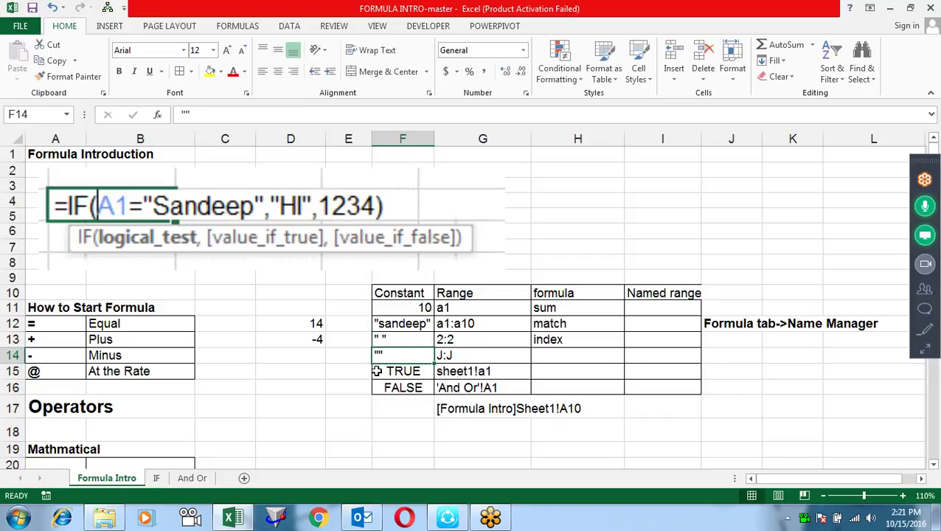
{"action": "left_click", "coordinate": [388, 372]}
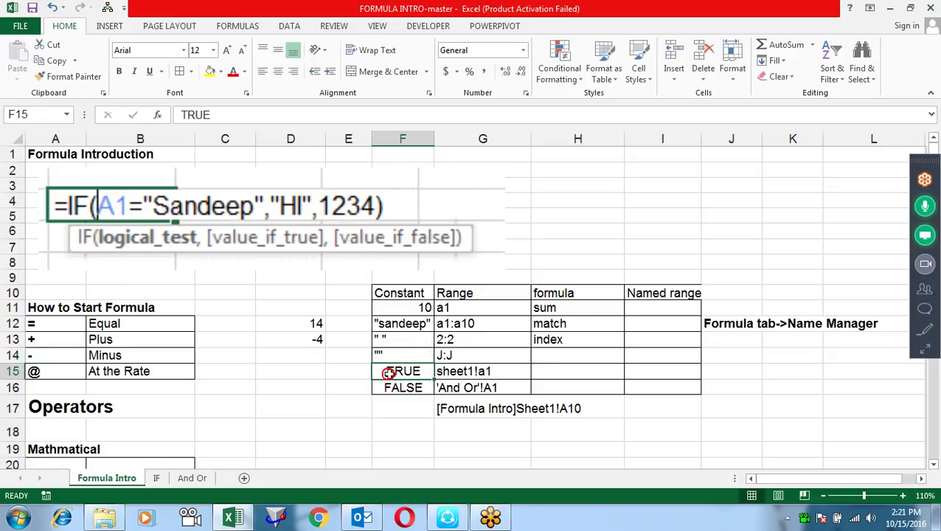
{"action": "left_click", "coordinate": [391, 383]}
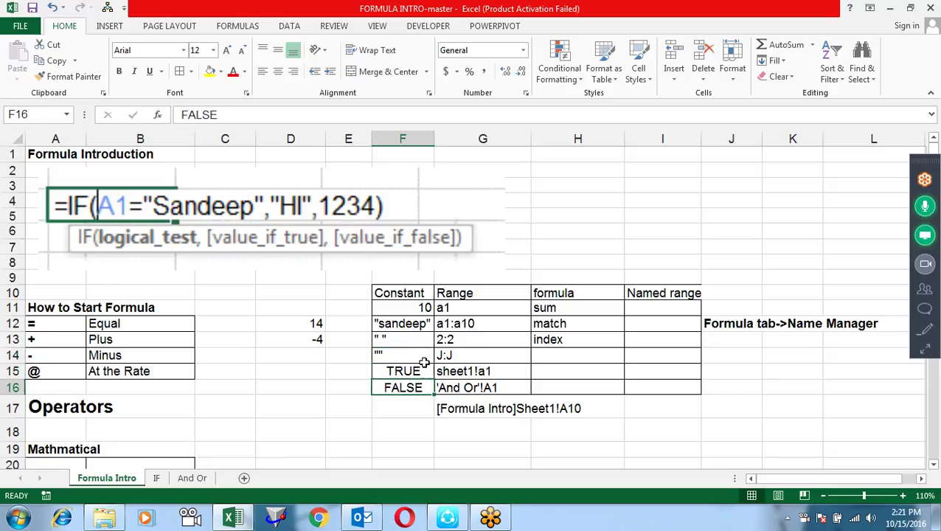
{"action": "left_click", "coordinate": [480, 308]}
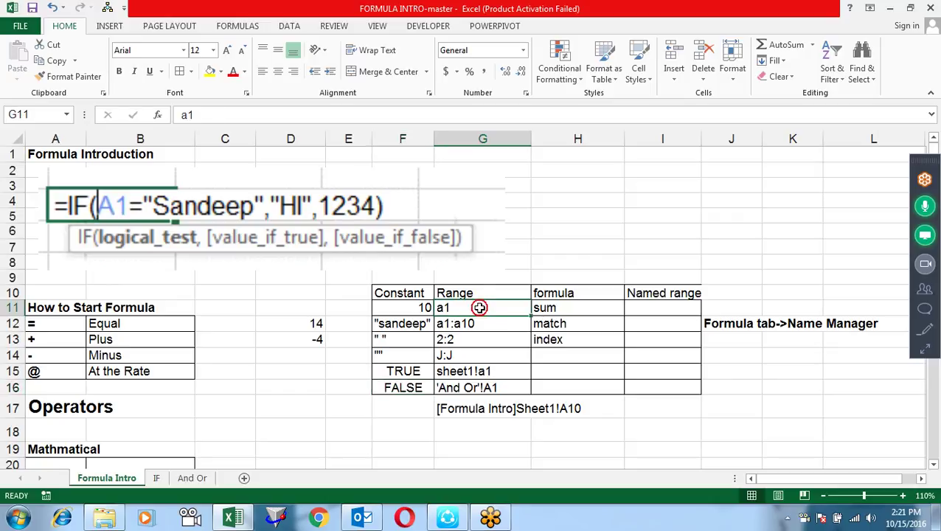
{"action": "left_click", "coordinate": [444, 336]}
{"action": "left_click", "coordinate": [463, 325]}
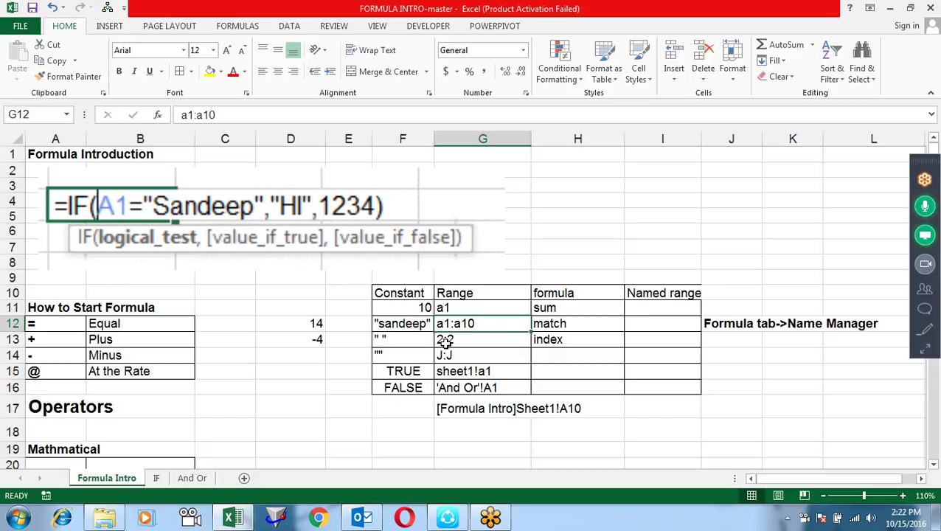
{"action": "left_click", "coordinate": [473, 340]}
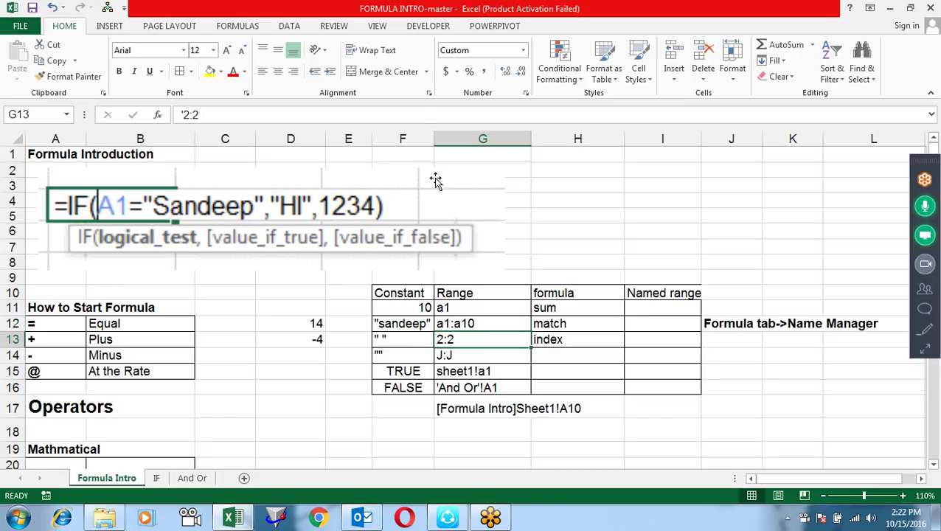
{"action": "left_click", "coordinate": [583, 201]}
{"action": "key", "text": "ctrl+space"}
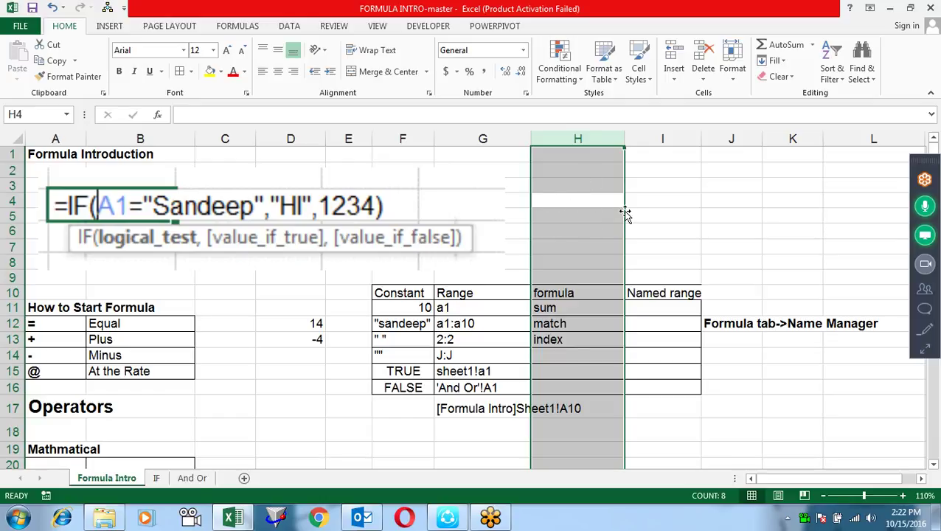
{"action": "left_click", "coordinate": [599, 204]}
{"action": "key", "text": "shift+space"}
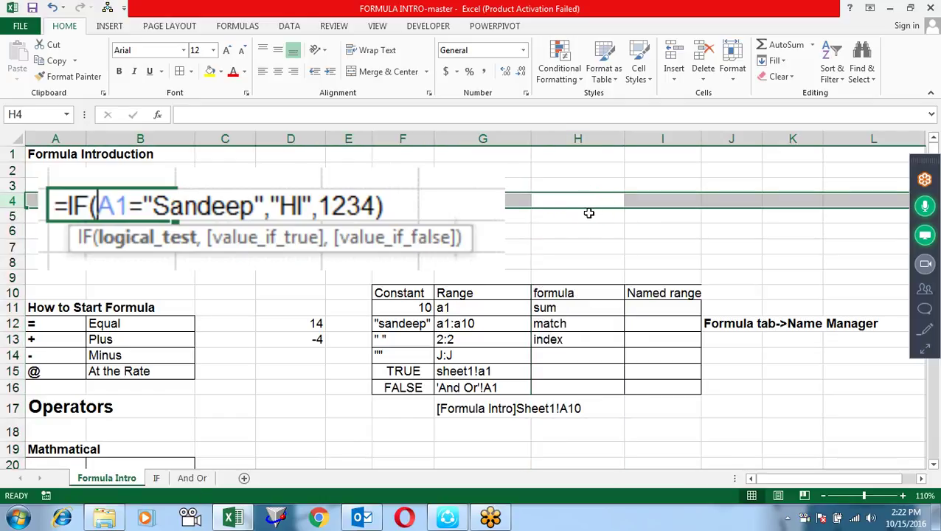
{"action": "left_click", "coordinate": [457, 340]}
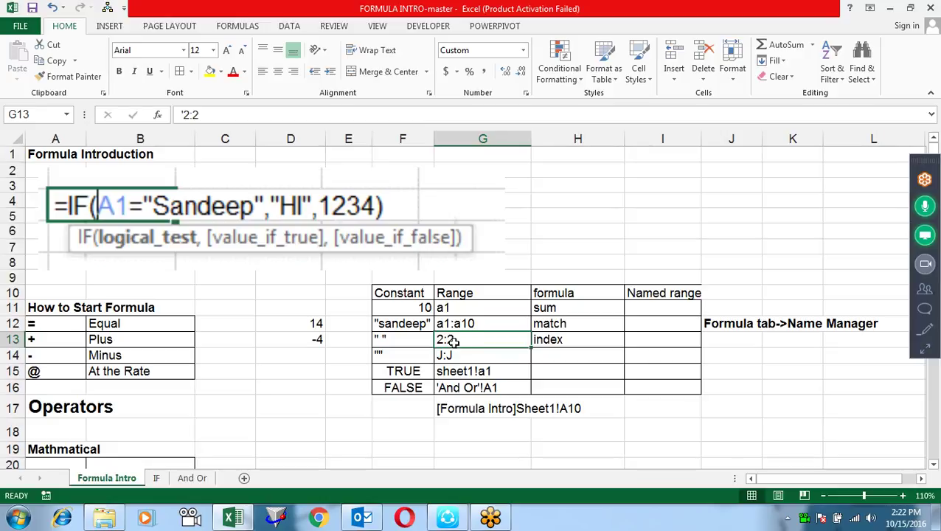
{"action": "left_click", "coordinate": [469, 358]}
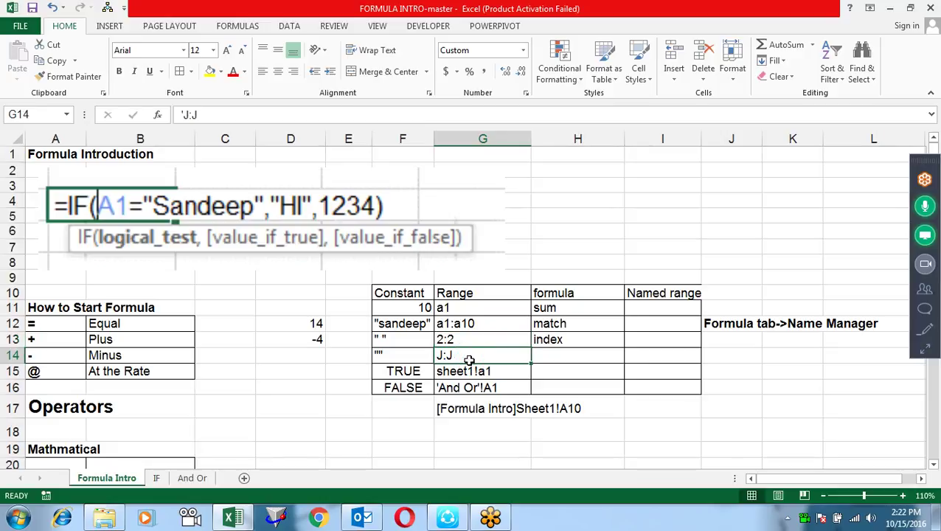
{"action": "left_click", "coordinate": [478, 372]}
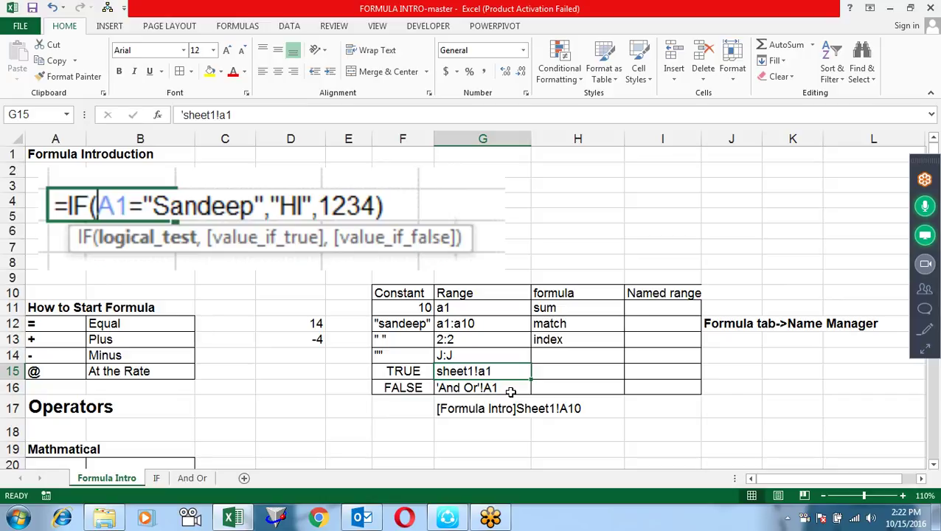
{"action": "left_click", "coordinate": [345, 407]}
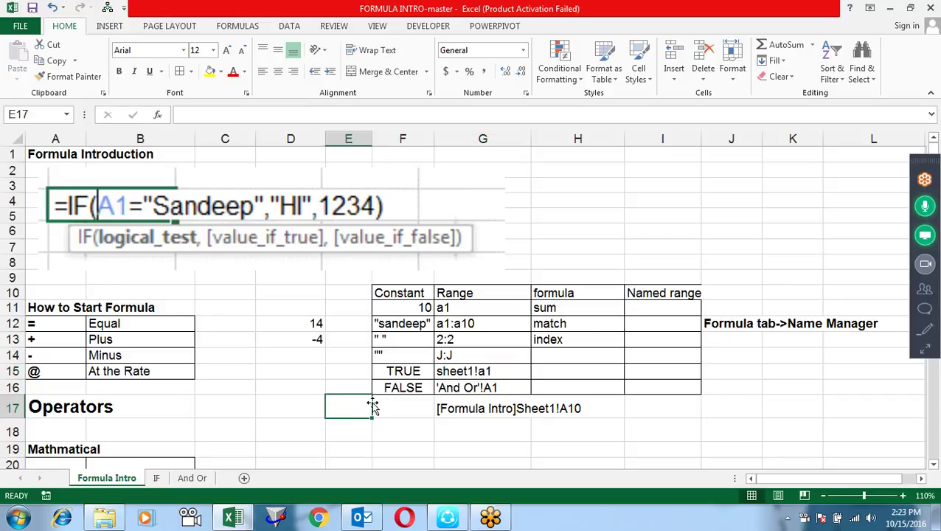
{"action": "type", "text": "="}
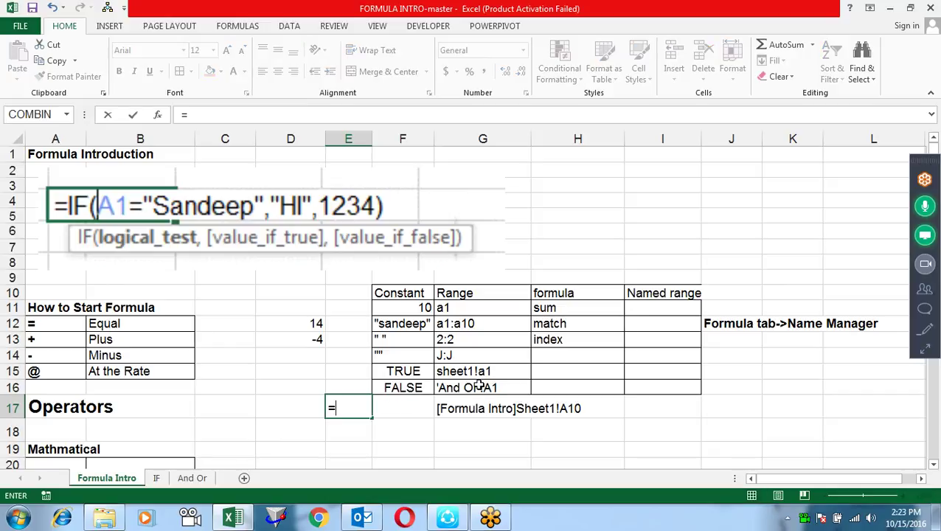
{"action": "left_click", "coordinate": [200, 475]}
{"action": "left_click", "coordinate": [270, 315]}
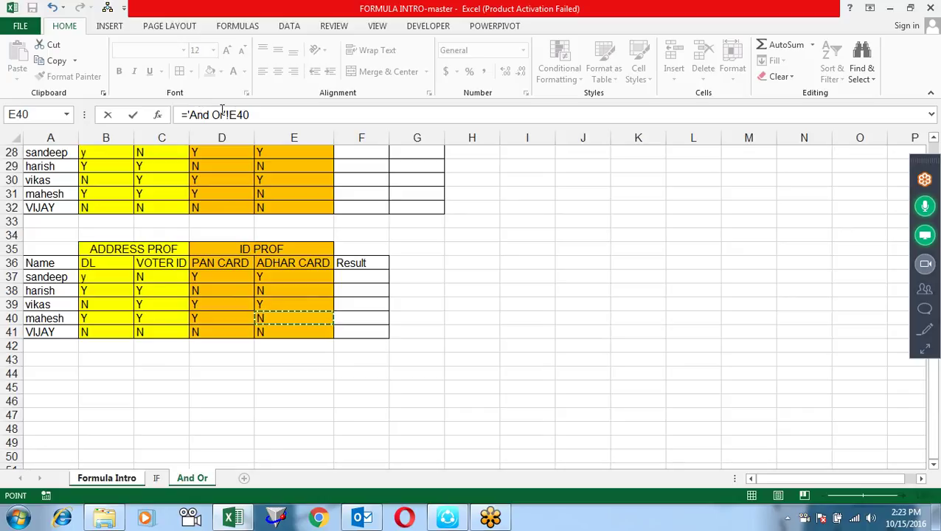
{"action": "key", "text": "Escape"}
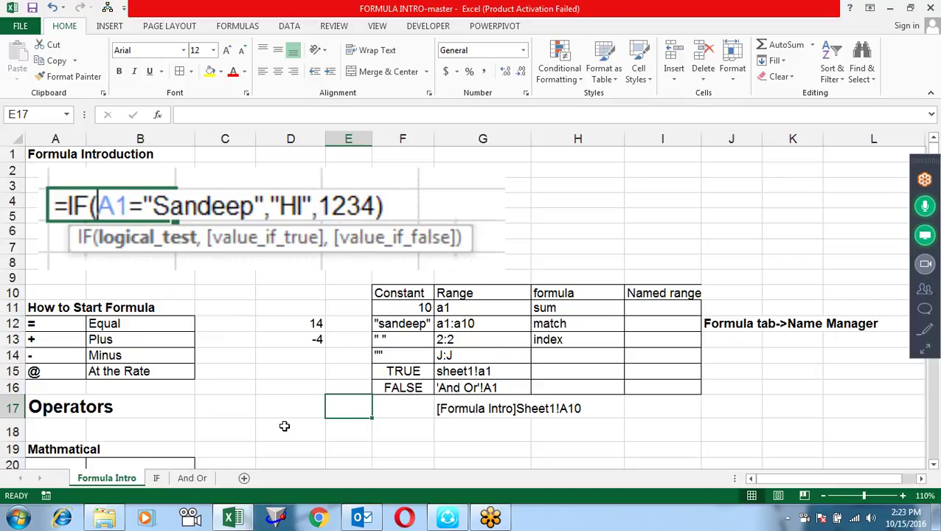
{"action": "left_click", "coordinate": [481, 311]}
{"action": "left_click", "coordinate": [582, 308]}
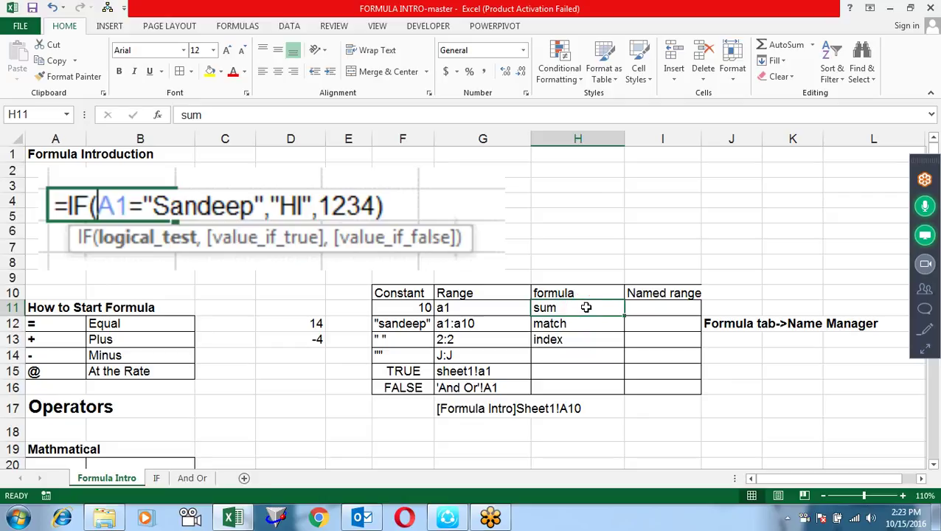
Give cells K1:K7 all borders.
{"action": "left_click", "coordinate": [656, 312]}
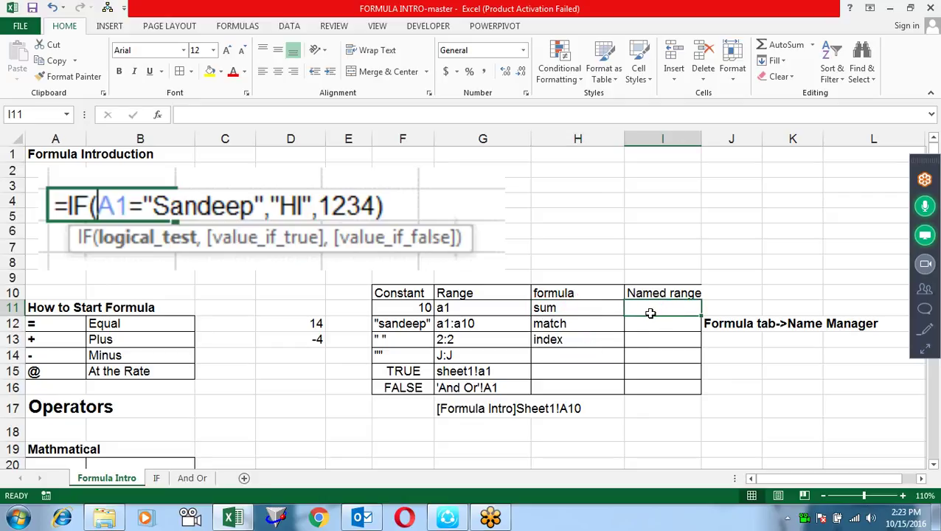
{"action": "left_click", "coordinate": [920, 478]}
{"action": "left_click", "coordinate": [920, 478]}
{"action": "left_click", "coordinate": [920, 478]}
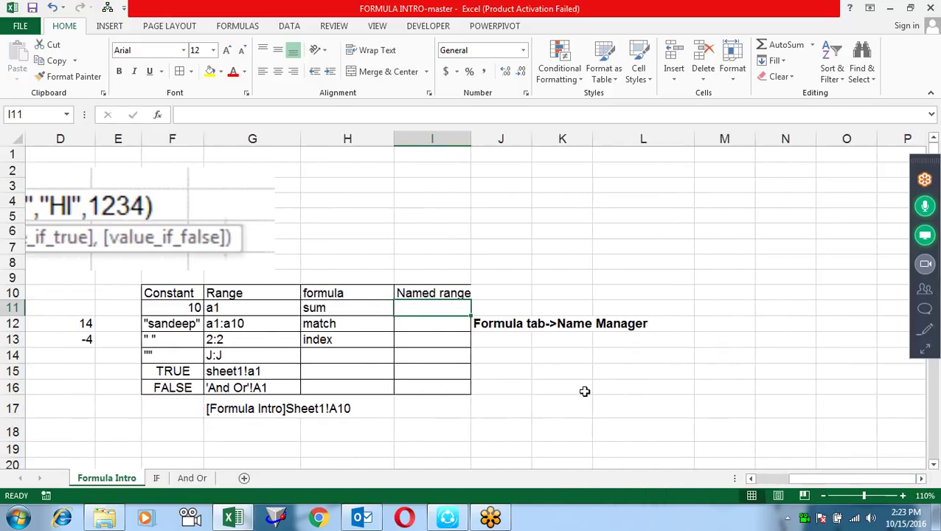
{"action": "left_click_drag", "start_coordinate": [565, 152], "coordinate": [582, 248]}
{"action": "key", "text": "alt+h"}
{"action": "key", "text": "b"}
{"action": "key", "text": "a"}
{"action": "left_click", "coordinate": [624, 288]}
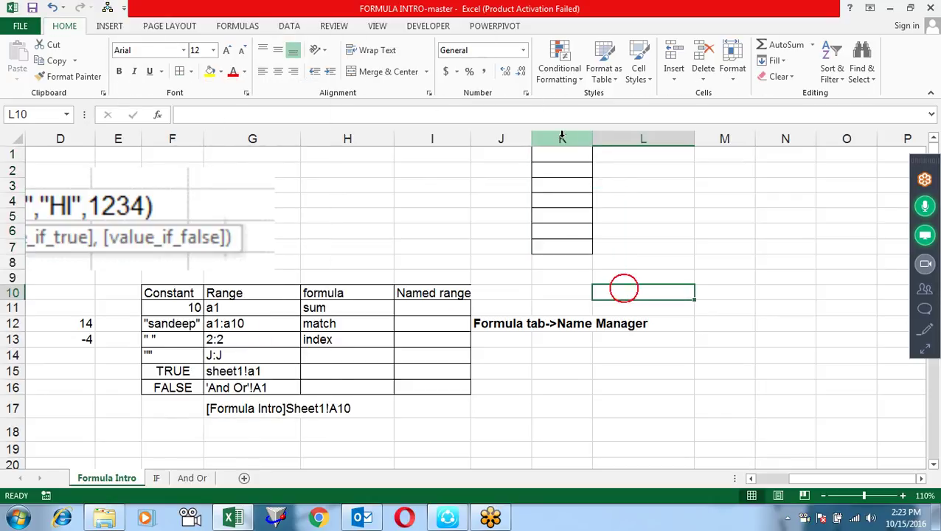
Name K1:K7 'data' in the Name Box and fill every cell with 12.
{"action": "left_click_drag", "start_coordinate": [560, 152], "coordinate": [577, 243]}
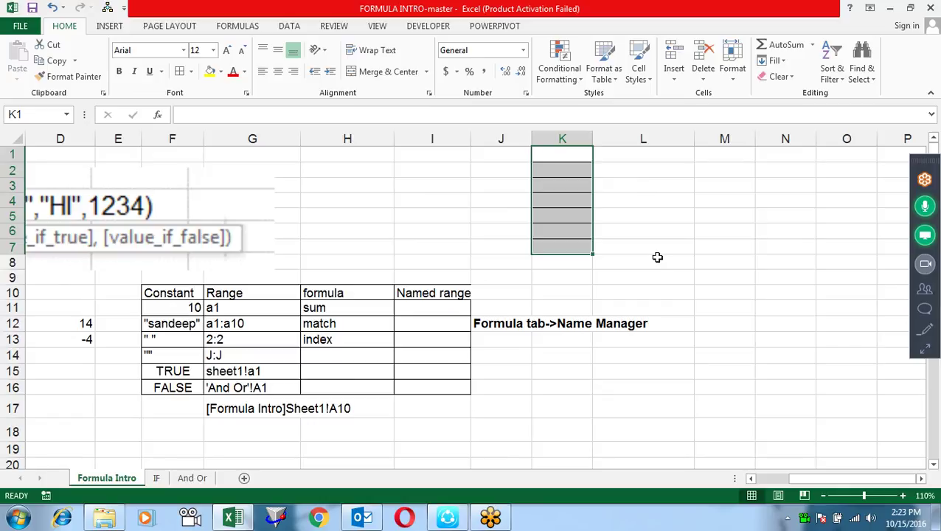
{"action": "left_click", "coordinate": [37, 115]}
{"action": "type", "text": "data"}
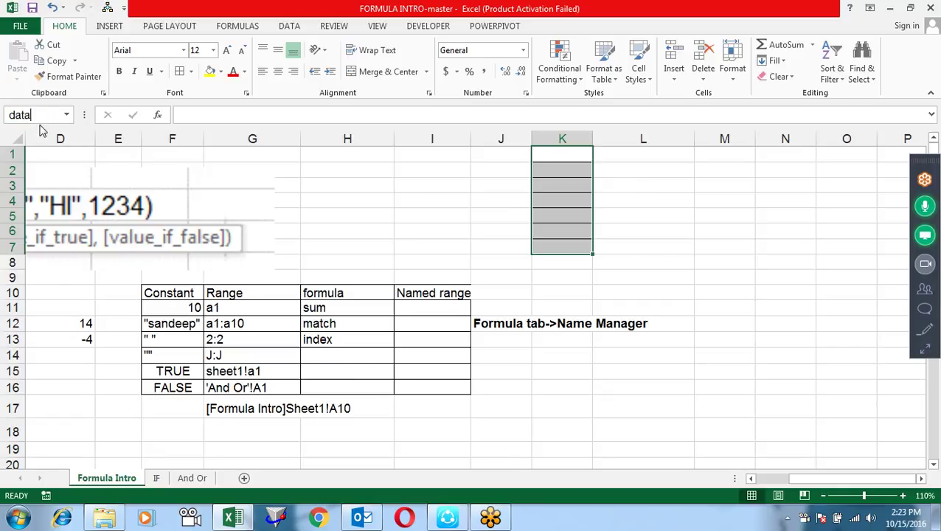
{"action": "key", "text": "Return"}
{"action": "type", "text": "12"}
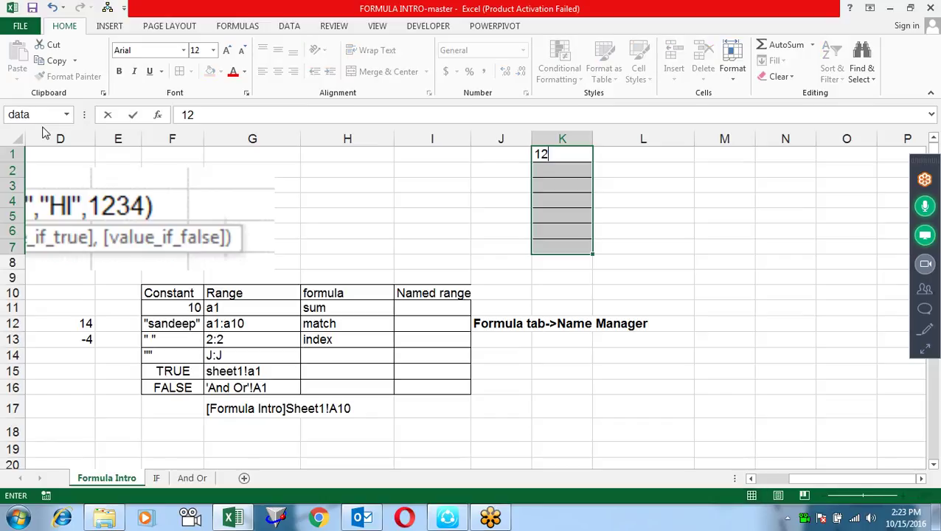
{"action": "key", "text": "ctrl+Return"}
{"action": "left_click", "coordinate": [621, 380]}
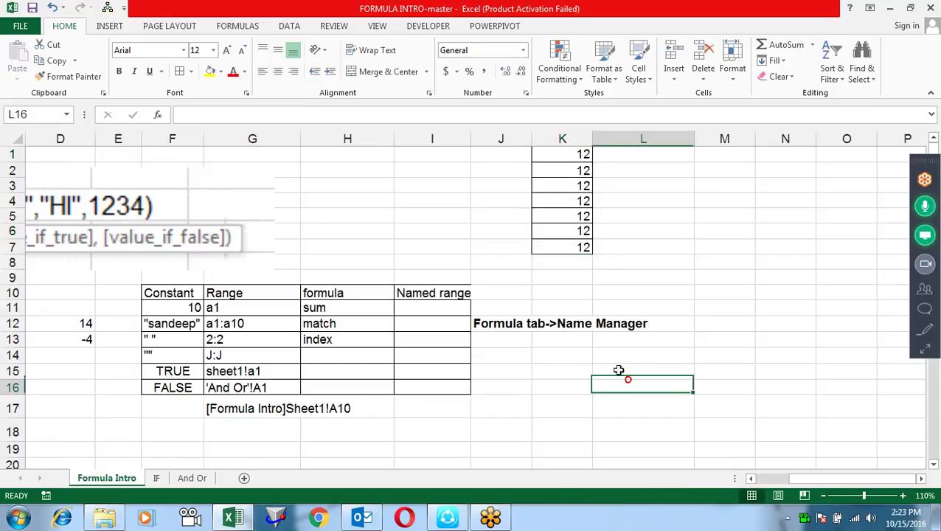
{"action": "left_click", "coordinate": [636, 260]}
{"action": "type", "text": "="}
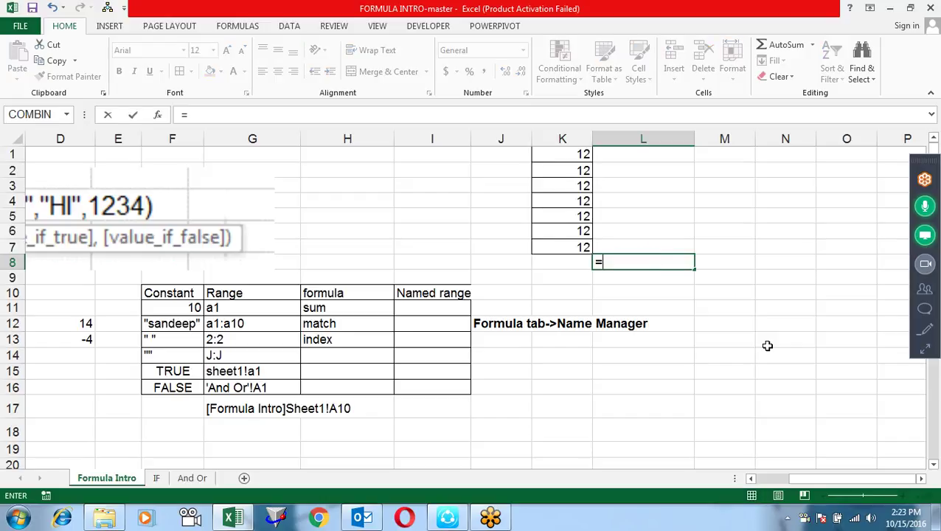
{"action": "type", "text": "data"}
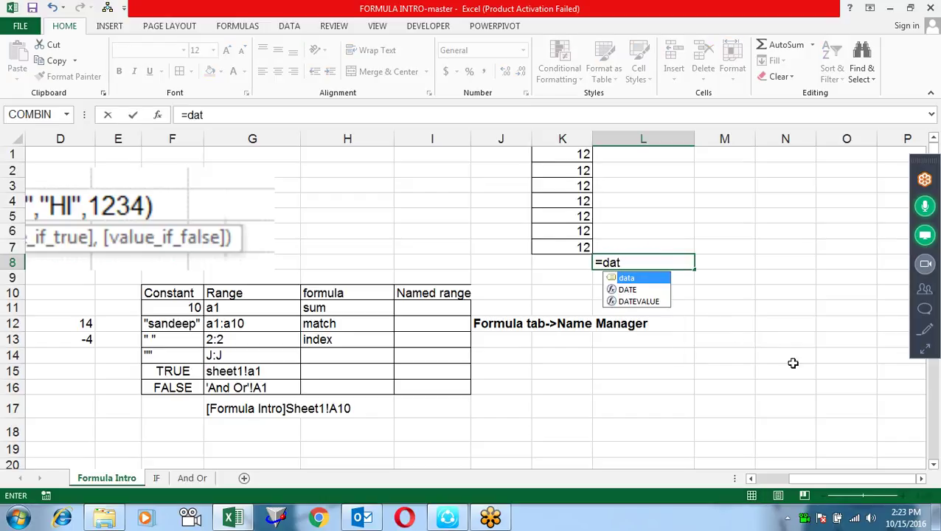
{"action": "key", "text": "Tab"}
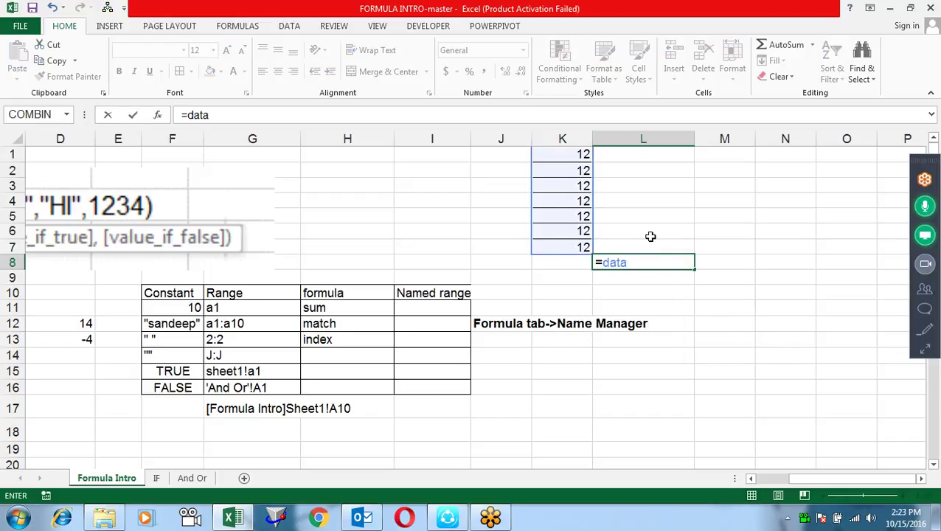
{"action": "key", "text": "Escape"}
{"action": "type", "text": "=sum"}
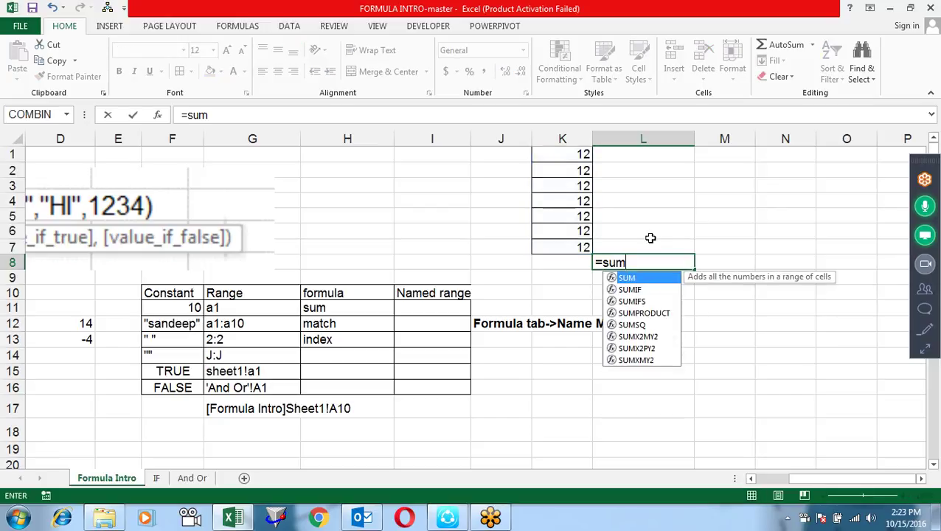
{"action": "key", "text": "Tab"}
{"action": "type", "text": "data"}
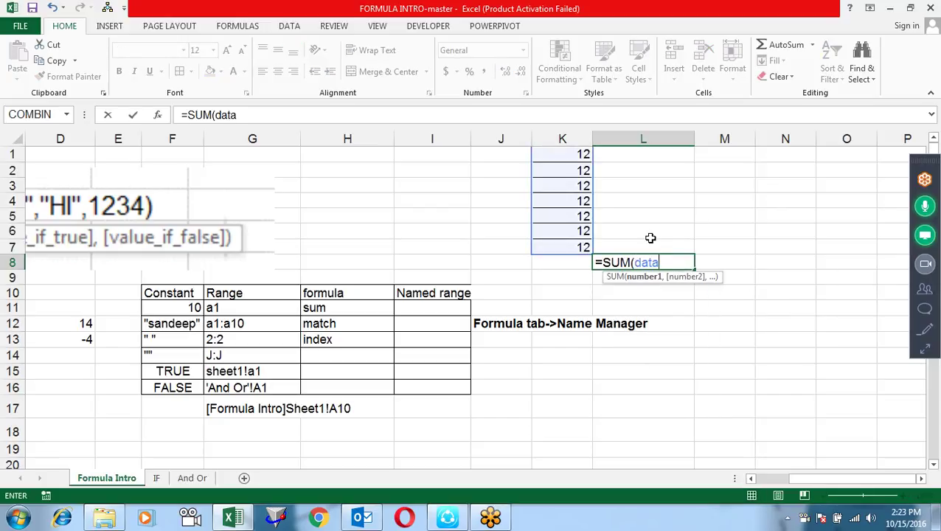
{"action": "key", "text": "Return"}
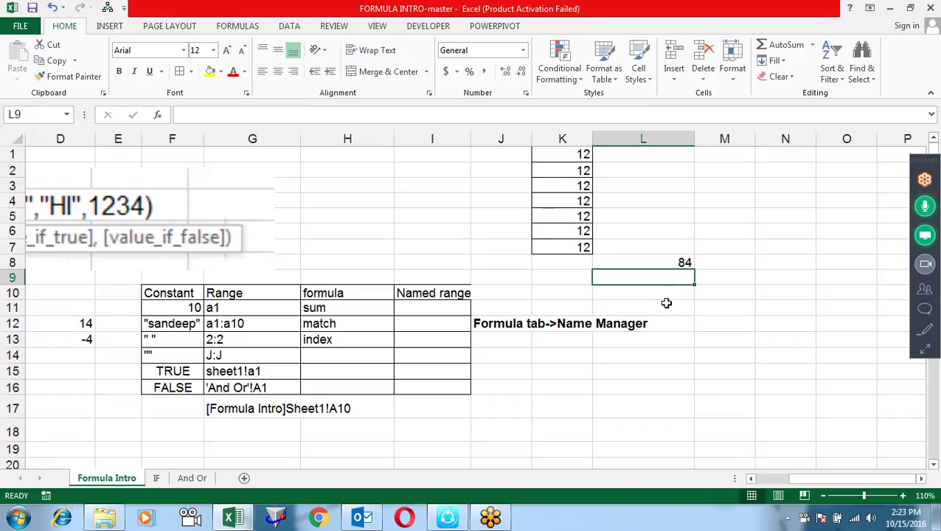
{"action": "left_click", "coordinate": [691, 264]}
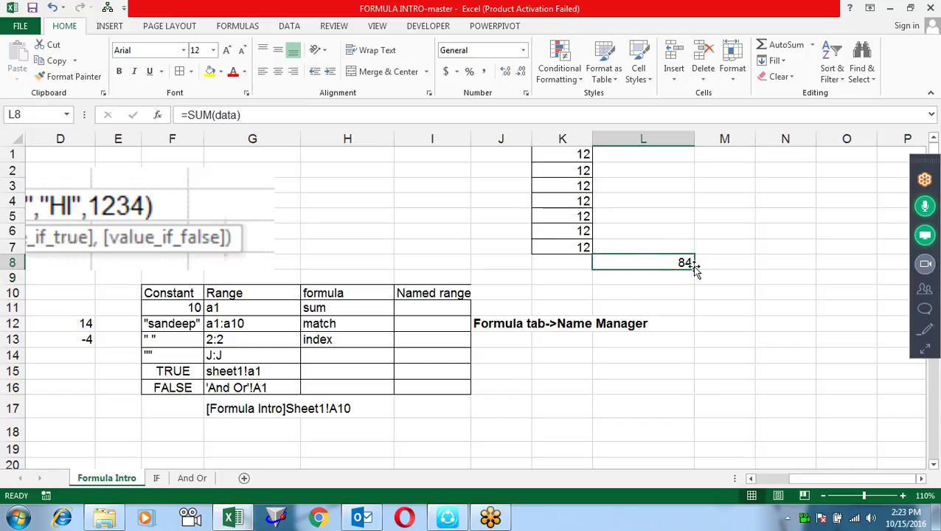
{"action": "double_click", "coordinate": [694, 265]}
{"action": "key", "text": "Escape"}
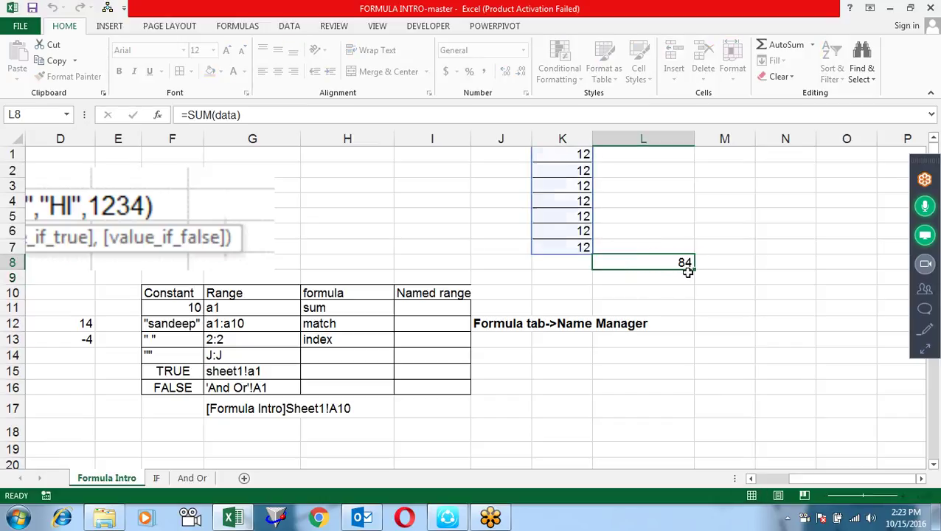
{"action": "key", "text": "Delete"}
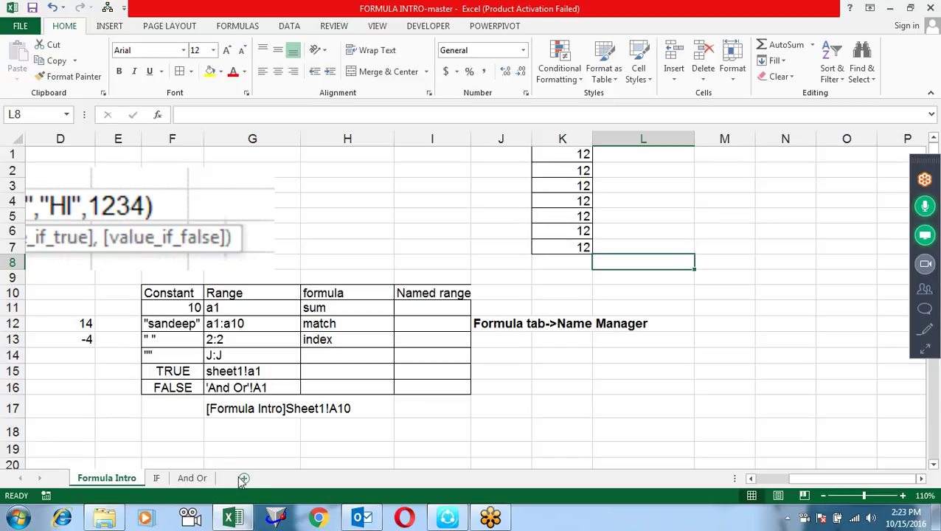
{"action": "left_click", "coordinate": [244, 478]}
Enter =SUM(data) in Sheet1's E11 (84), then jump to the data range from the Name Box.
{"action": "left_click", "coordinate": [271, 291]}
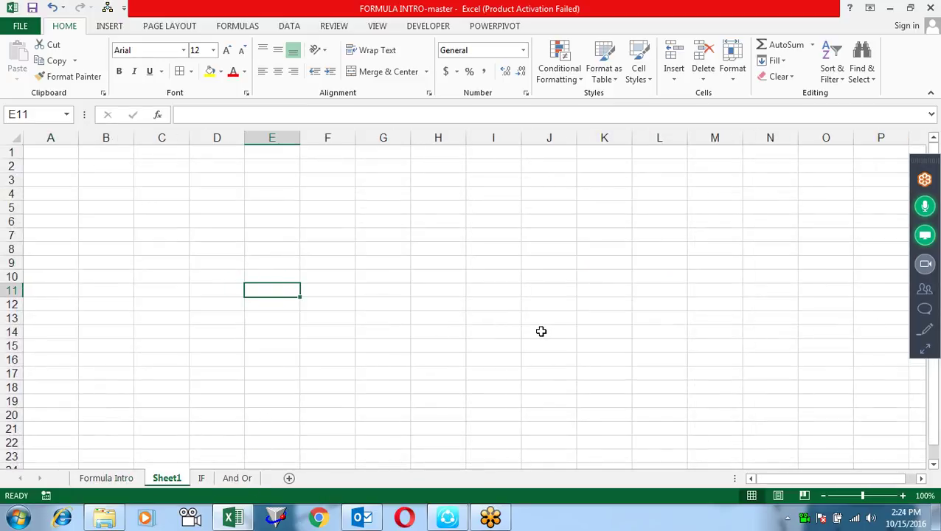
{"action": "type", "text": "=SUM(data"}
{"action": "key", "text": "Return"}
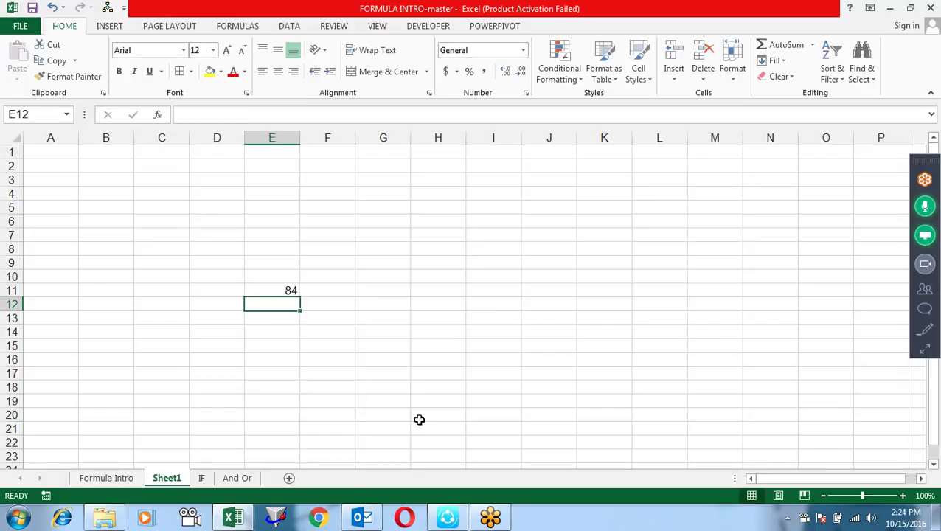
{"action": "left_click", "coordinate": [288, 288]}
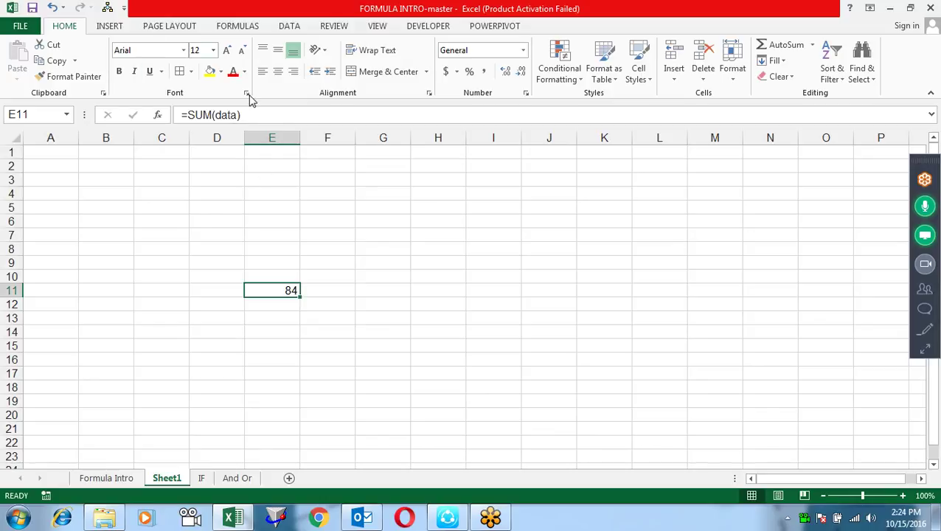
{"action": "left_click", "coordinate": [68, 115]}
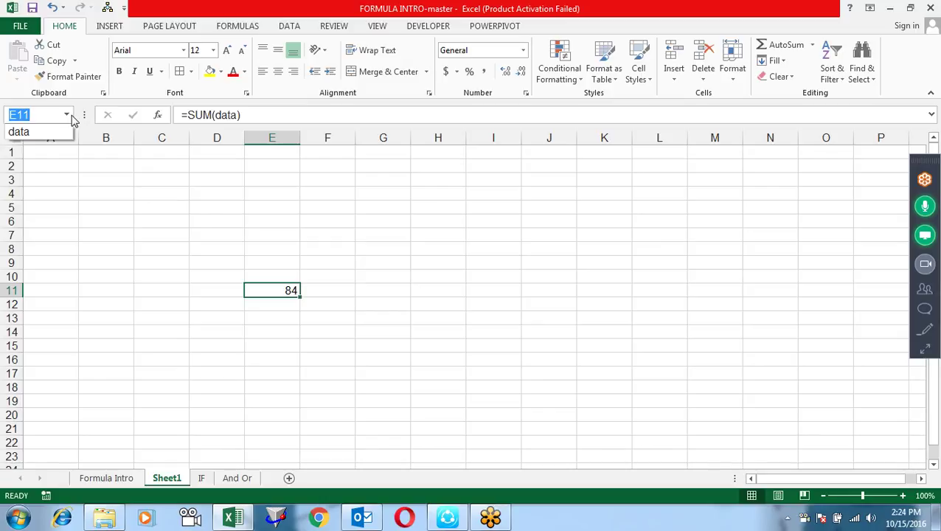
{"action": "left_click", "coordinate": [30, 132]}
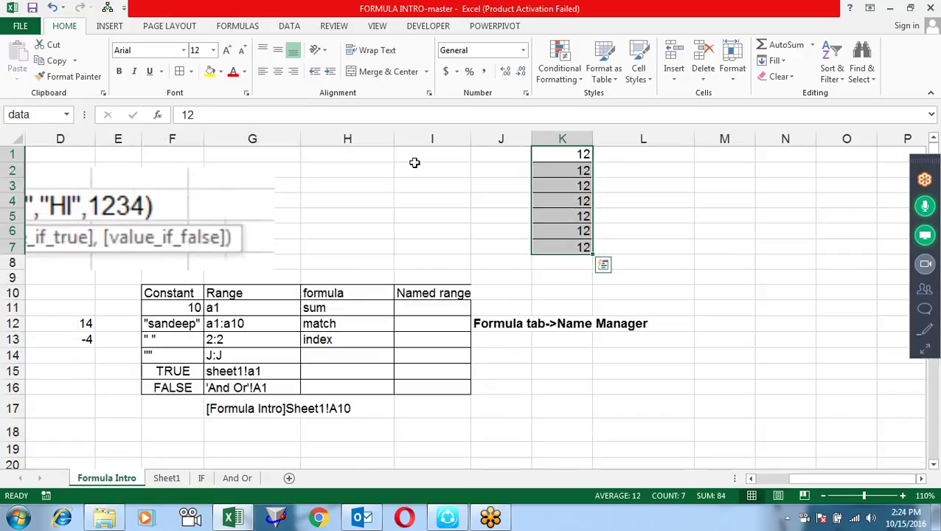
{"action": "left_click", "coordinate": [287, 28]}
{"action": "left_click", "coordinate": [251, 28]}
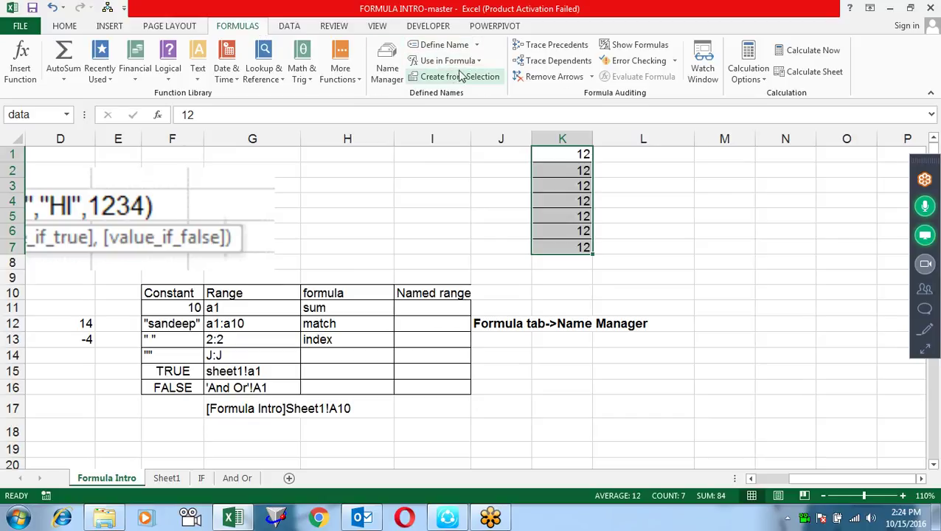
{"action": "left_click", "coordinate": [388, 71]}
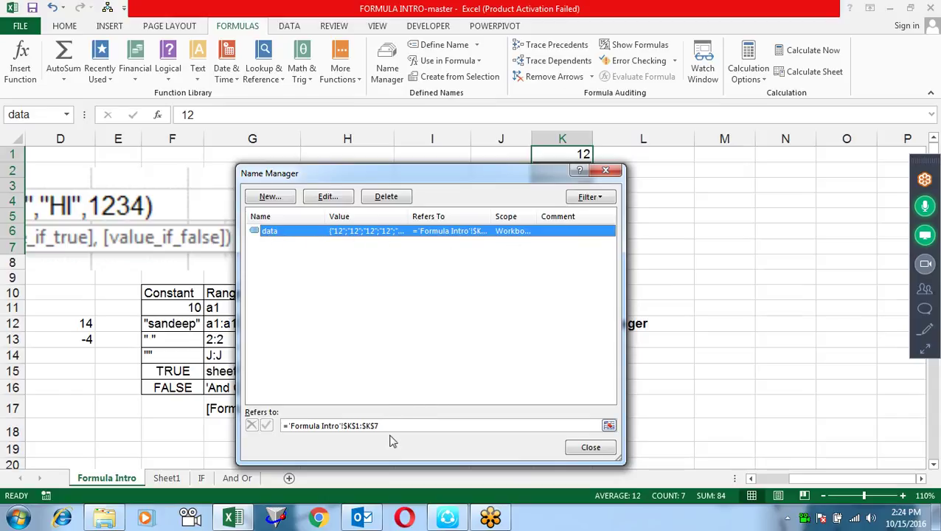
{"action": "left_click", "coordinate": [609, 425]}
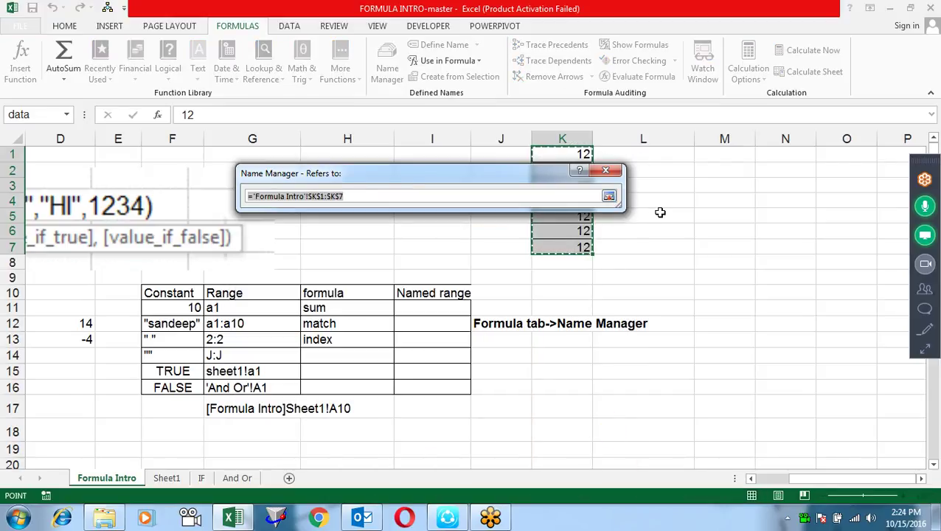
{"action": "key", "text": "Return"}
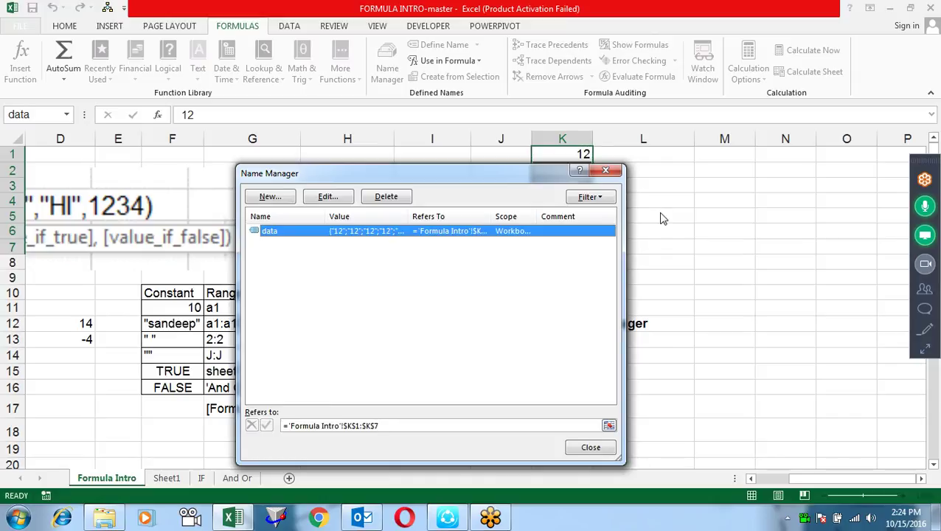
{"action": "left_click", "coordinate": [606, 170]}
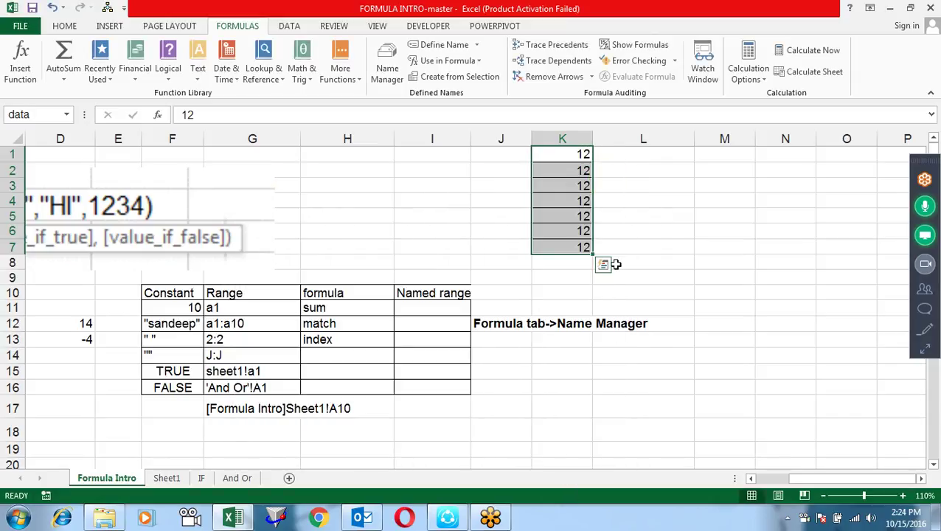
{"action": "left_click", "coordinate": [616, 264]}
{"action": "left_click", "coordinate": [516, 273]}
{"action": "left_click", "coordinate": [587, 190]}
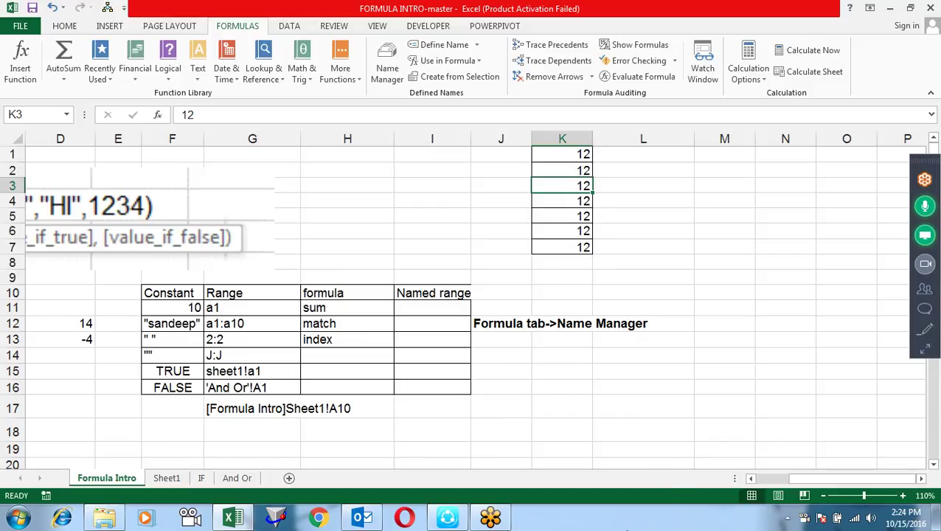
Type =SUM(data) into H7 using the SUM autocomplete.
{"action": "left_click_drag", "start_coordinate": [841, 479], "coordinate": [782, 479]}
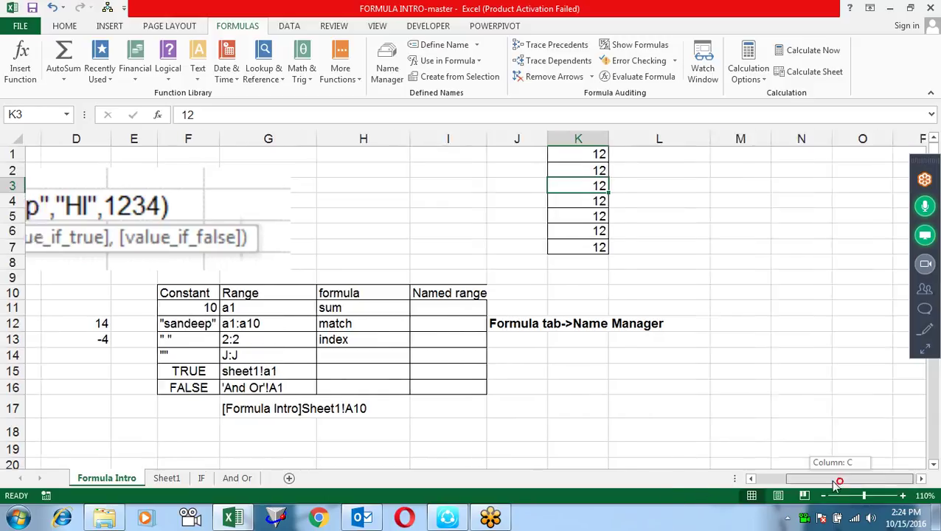
{"action": "scroll", "coordinate": [286, 276], "scroll_direction": "down", "scroll_amount": 2}
{"action": "scroll", "coordinate": [287, 275], "scroll_direction": "down", "scroll_amount": 1}
{"action": "scroll", "coordinate": [369, 280], "scroll_direction": "up", "scroll_amount": 3}
{"action": "scroll", "coordinate": [458, 287], "scroll_direction": "down", "scroll_amount": 1}
{"action": "scroll", "coordinate": [458, 287], "scroll_direction": "down", "scroll_amount": 1}
{"action": "scroll", "coordinate": [458, 287], "scroll_direction": "down", "scroll_amount": 2}
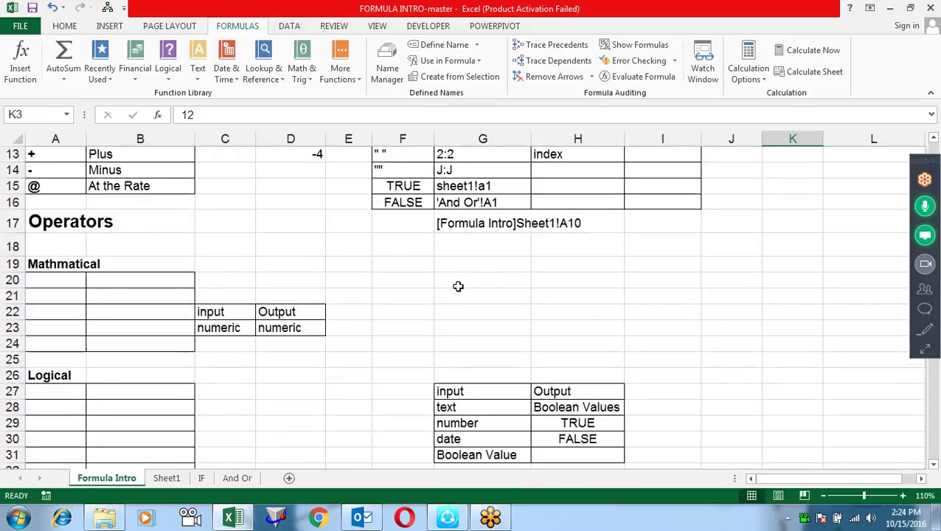
{"action": "scroll", "coordinate": [458, 286], "scroll_direction": "up", "scroll_amount": 2}
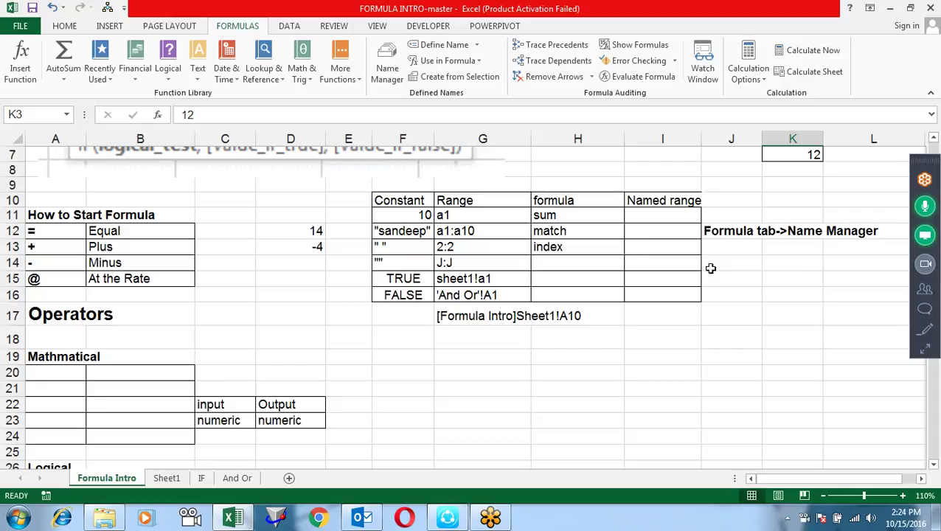
{"action": "scroll", "coordinate": [800, 253], "scroll_direction": "up", "scroll_amount": 2}
{"action": "left_click", "coordinate": [538, 247]}
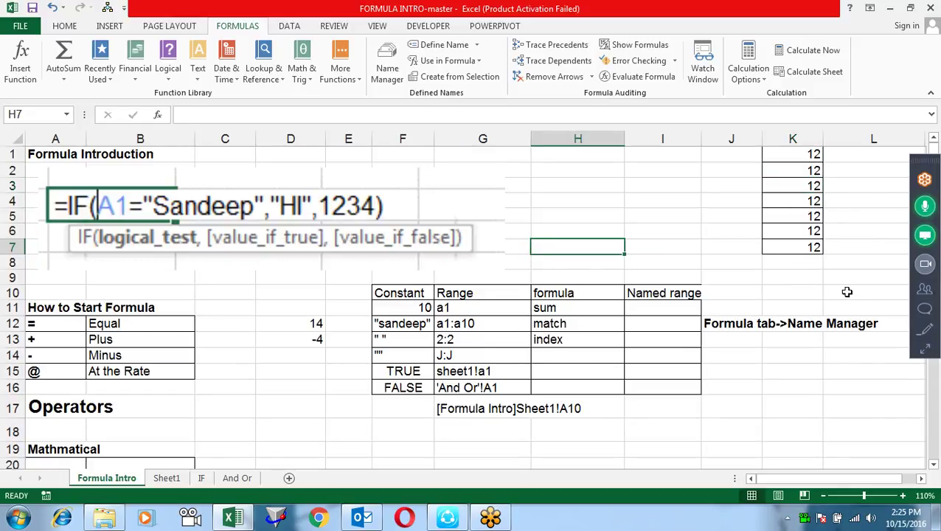
{"action": "type", "text": "=si"}
{"action": "key", "text": "BackSpace"}
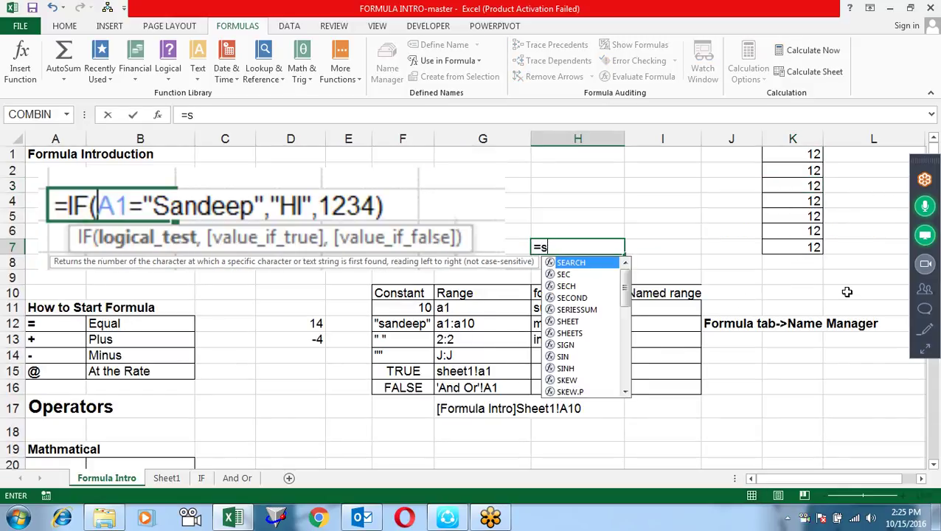
{"action": "type", "text": "um"}
{"action": "key", "text": "Tab"}
{"action": "type", "text": "data)"}
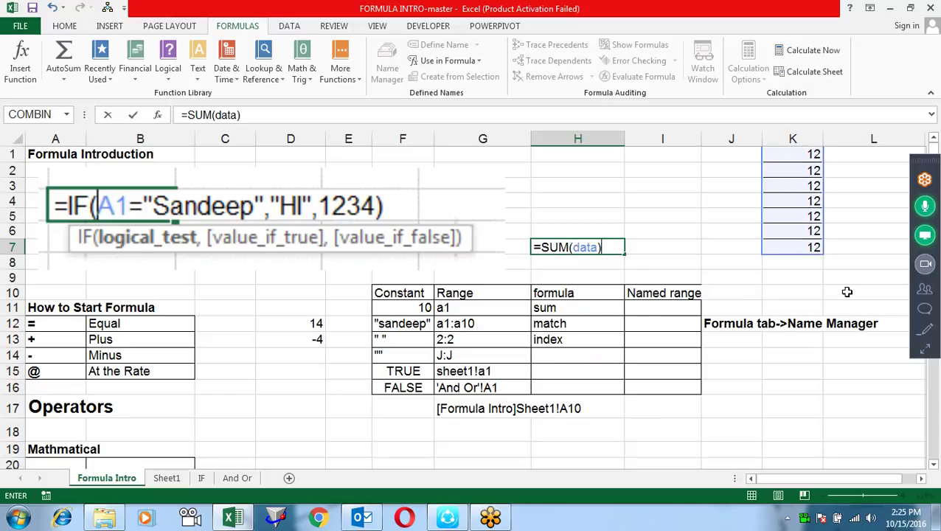
Cancel the H7 entry and open Name Manager to view data referring to K1:K7.
{"action": "left_click", "coordinate": [607, 249]}
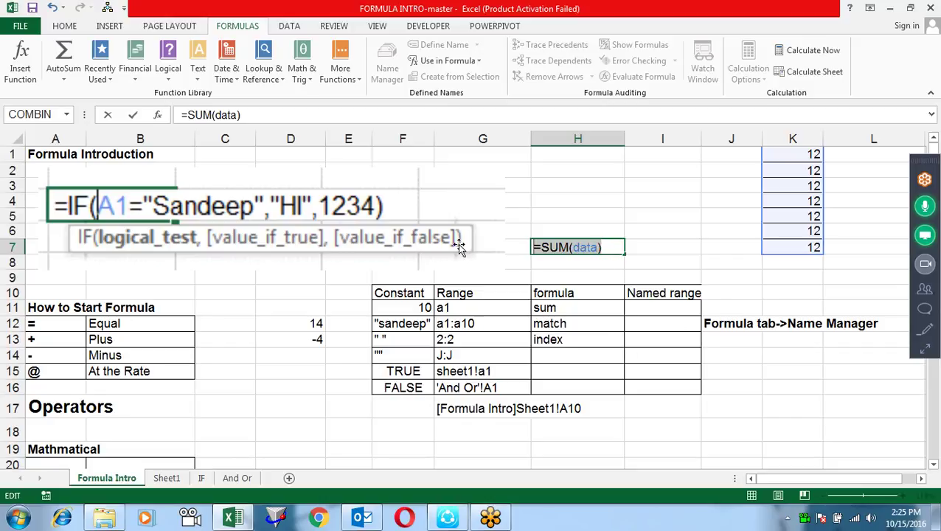
{"action": "key", "text": "Escape"}
{"action": "left_click", "coordinate": [388, 70]}
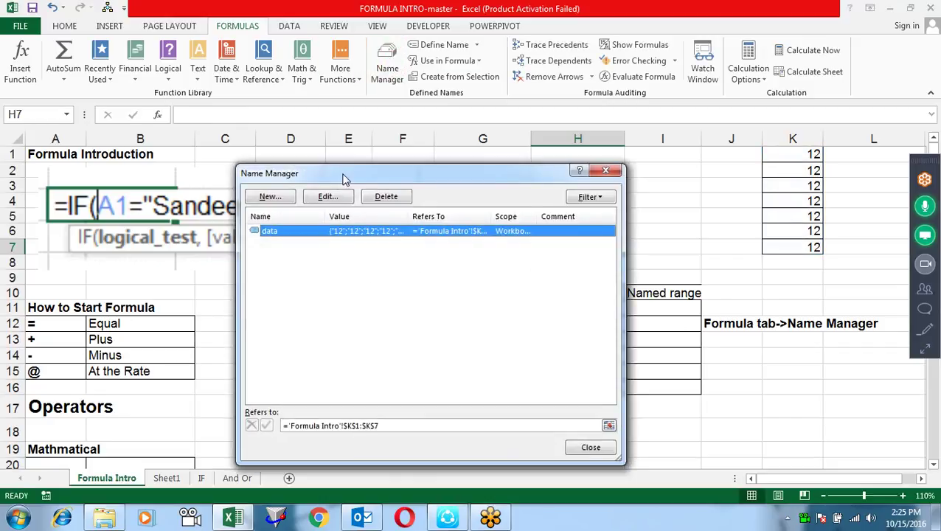
Define the name sumofdata referring to =SUM(data), then close Name Manager.
{"action": "left_click", "coordinate": [271, 198]}
{"action": "type", "text": "sumofdata"}
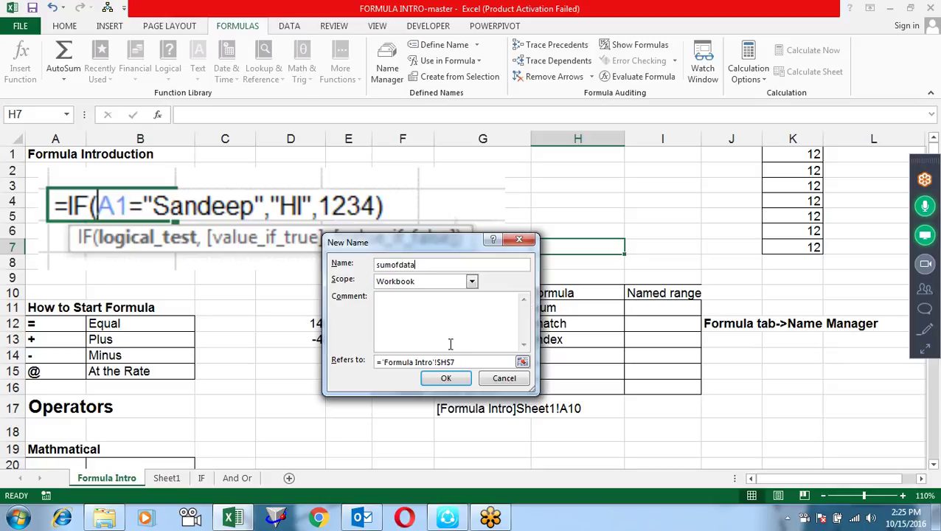
{"action": "triple_click", "coordinate": [468, 362]}
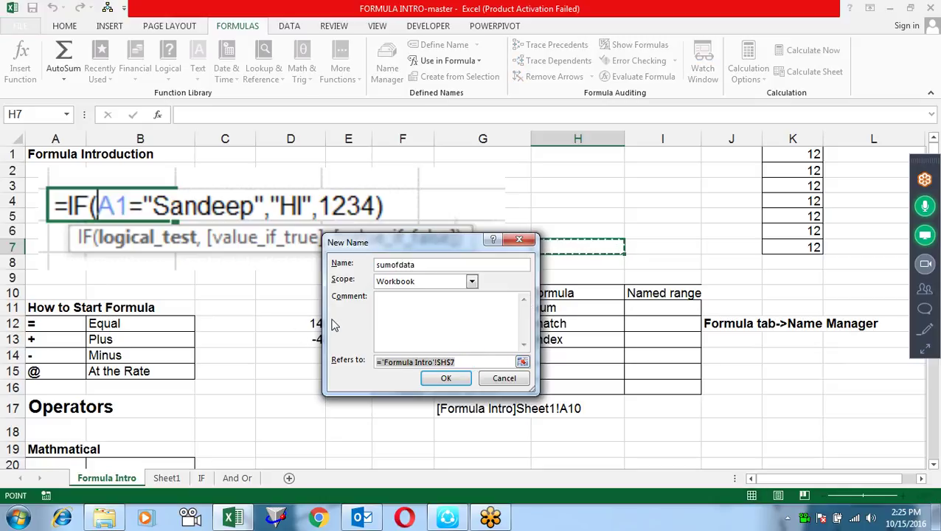
{"action": "type", "text": "=SUM(data)"}
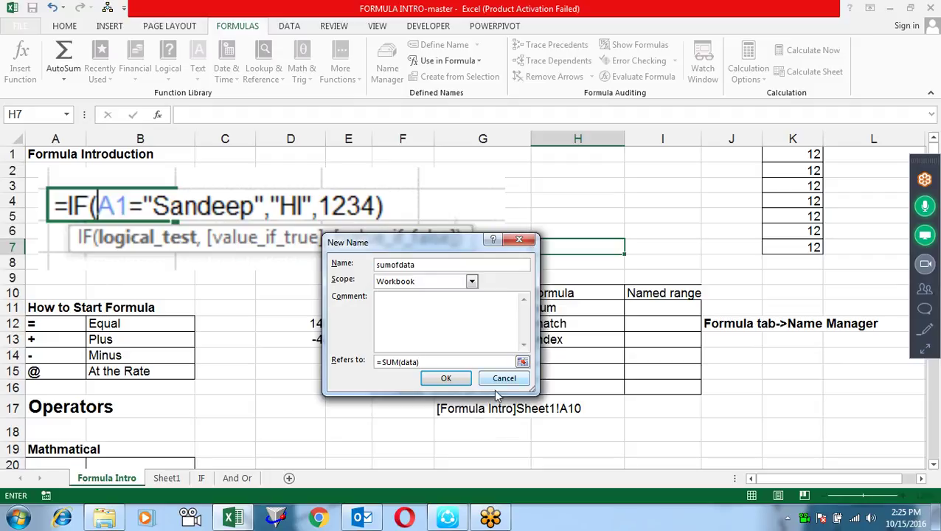
{"action": "key", "text": "Return"}
{"action": "left_click", "coordinate": [588, 447]}
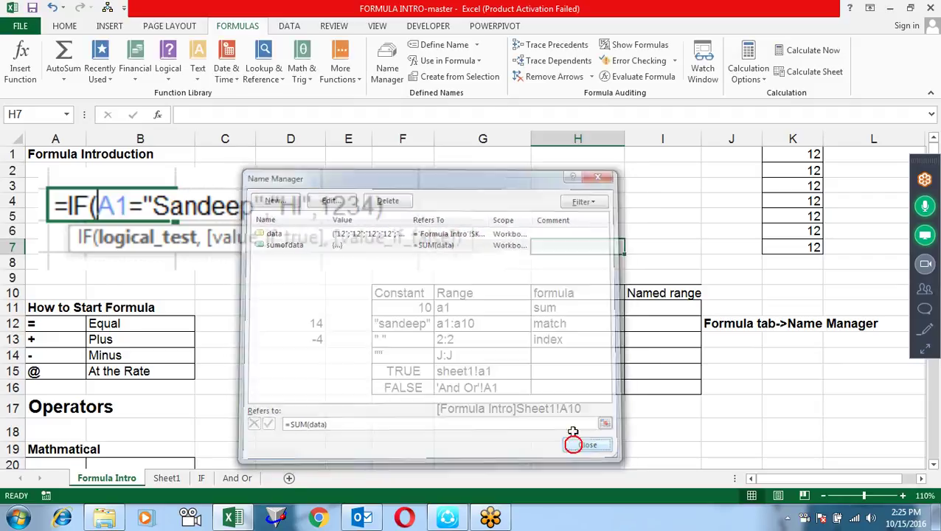
{"action": "left_click", "coordinate": [327, 409]}
Enter =sumofdata in D18 via the formula autocomplete.
{"action": "left_click", "coordinate": [304, 424]}
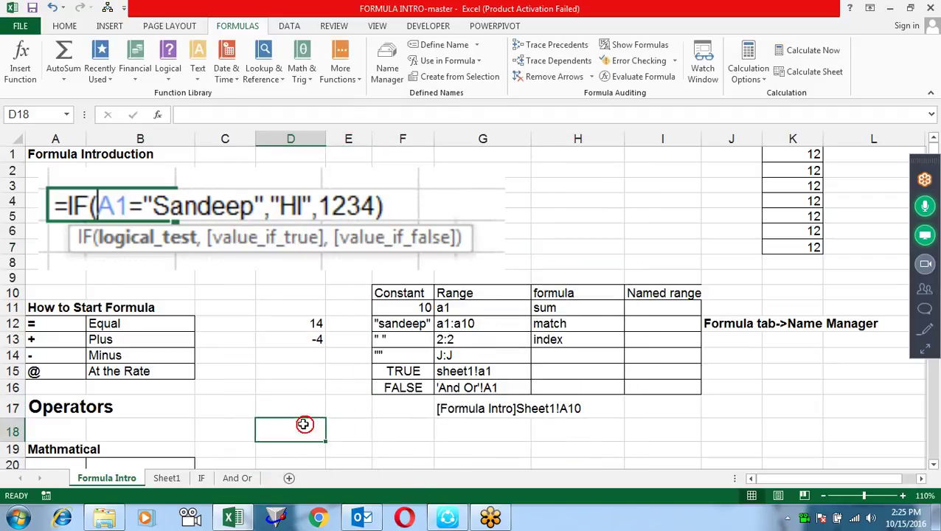
{"action": "type", "text": "=sum"}
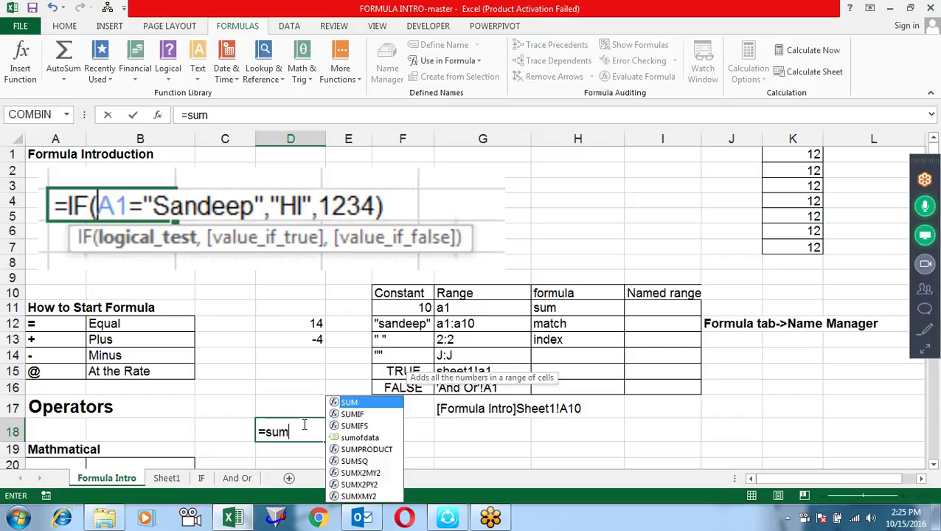
{"action": "key", "text": "Down"}
{"action": "key", "text": "Down"}
{"action": "key", "text": "Down"}
{"action": "key", "text": "Tab"}
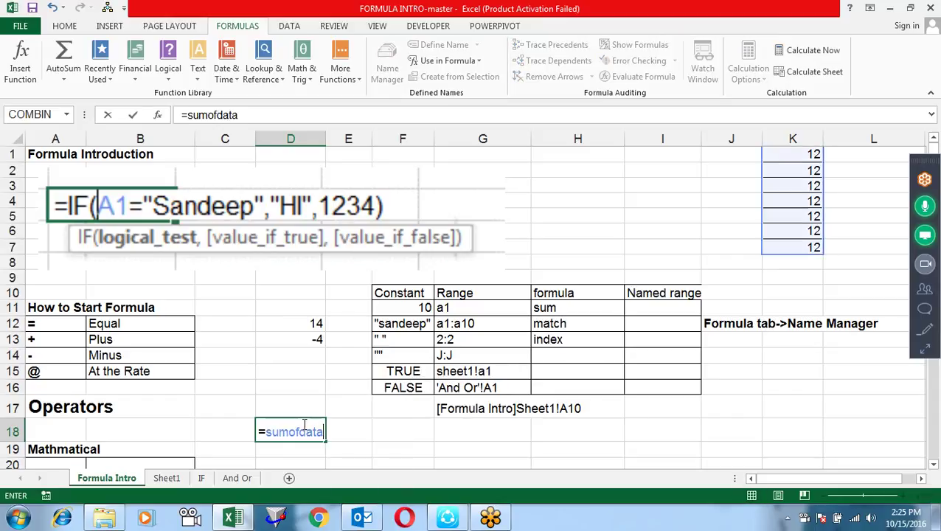
{"action": "key", "text": "Return"}
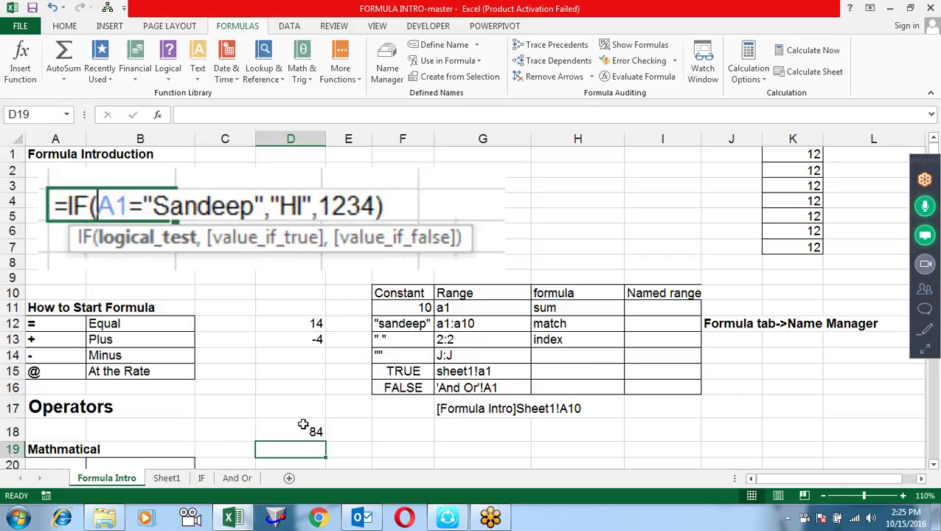
{"action": "left_click", "coordinate": [302, 426]}
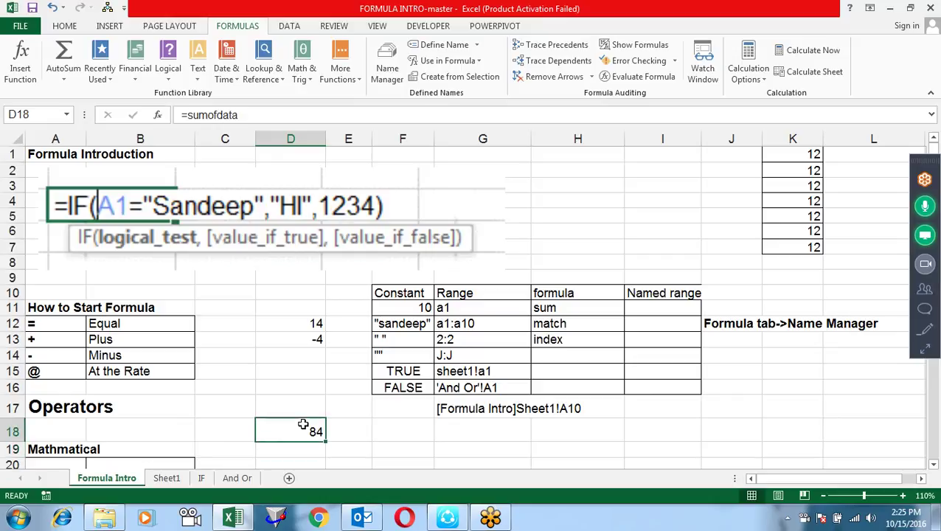
Change K2 to 56 so the D18 total updates to 128.
{"action": "left_click", "coordinate": [789, 164]}
{"action": "type", "text": "56"}
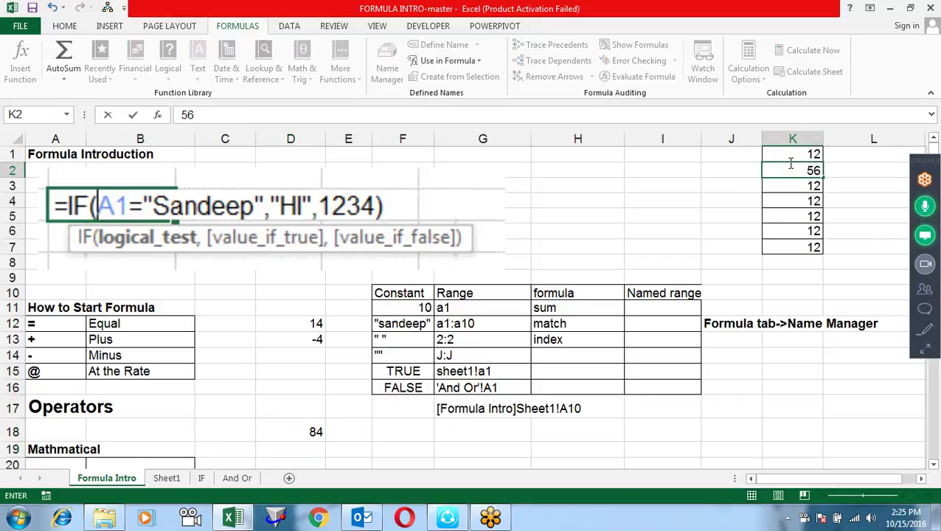
{"action": "key", "text": "Return"}
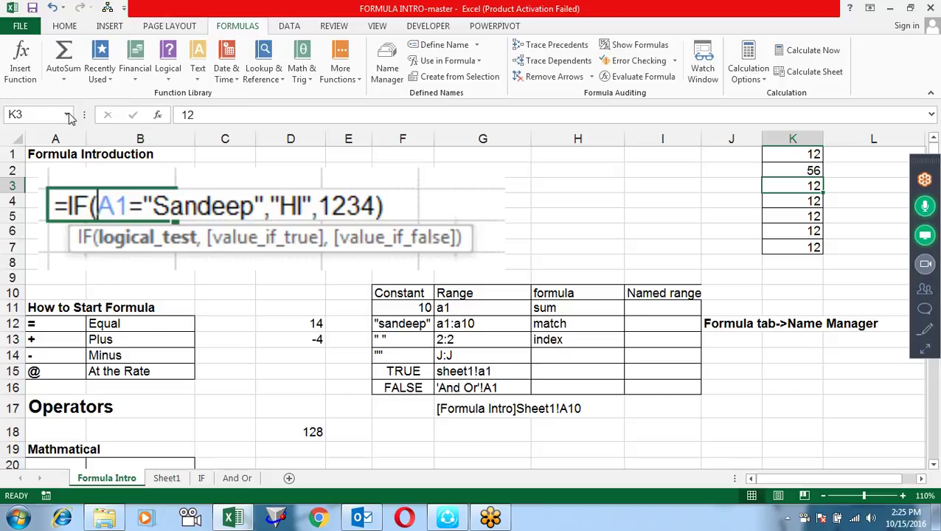
{"action": "left_click", "coordinate": [67, 115]}
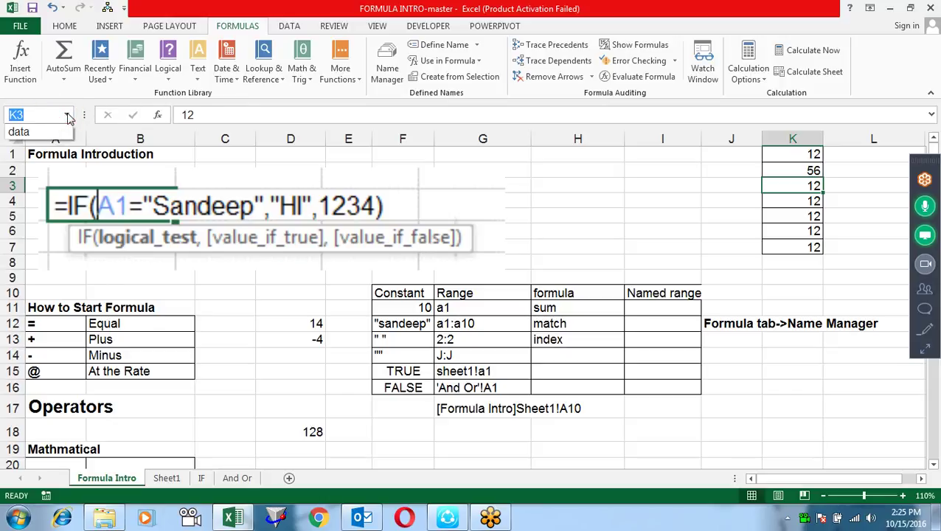
{"action": "left_click", "coordinate": [386, 62]}
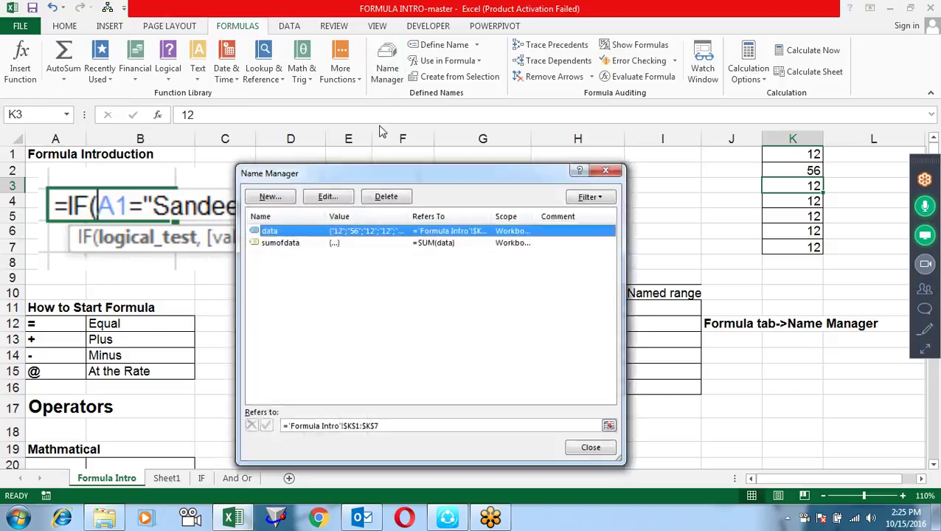
{"action": "left_click", "coordinate": [354, 245]}
{"action": "left_click", "coordinate": [357, 249]}
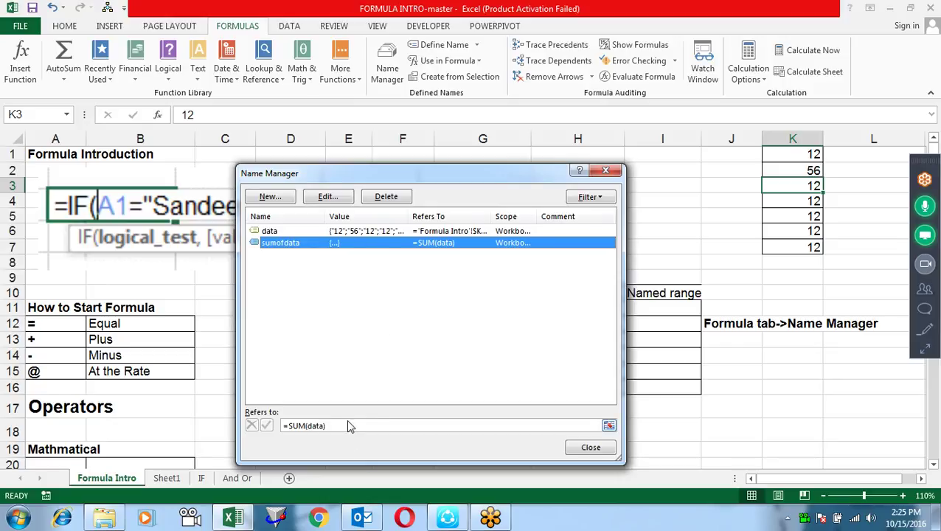
{"action": "key", "text": "Escape"}
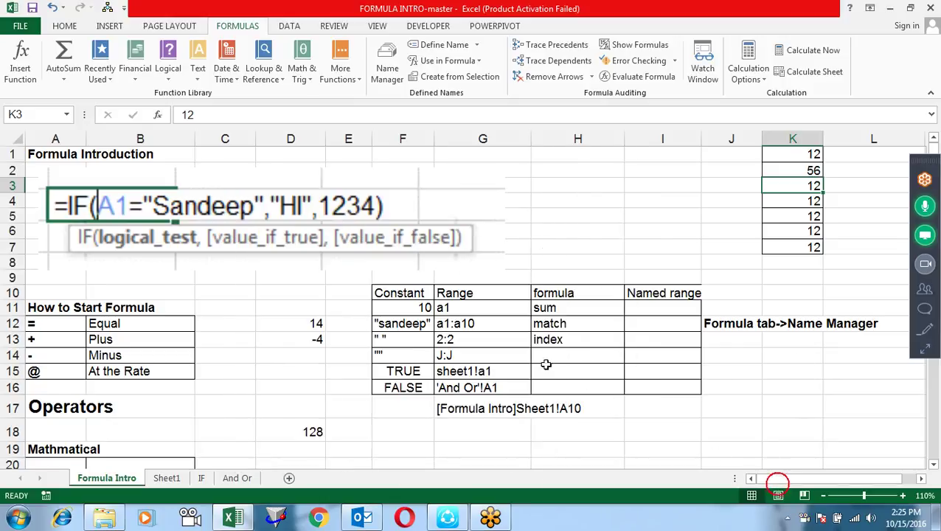
Fill A20:B24 with +, -, *, /, ^ and plus, minus, multiply, divide, power.
{"action": "scroll", "coordinate": [261, 255], "scroll_direction": "down", "scroll_amount": 4}
{"action": "scroll", "coordinate": [406, 280], "scroll_direction": "up", "scroll_amount": 2}
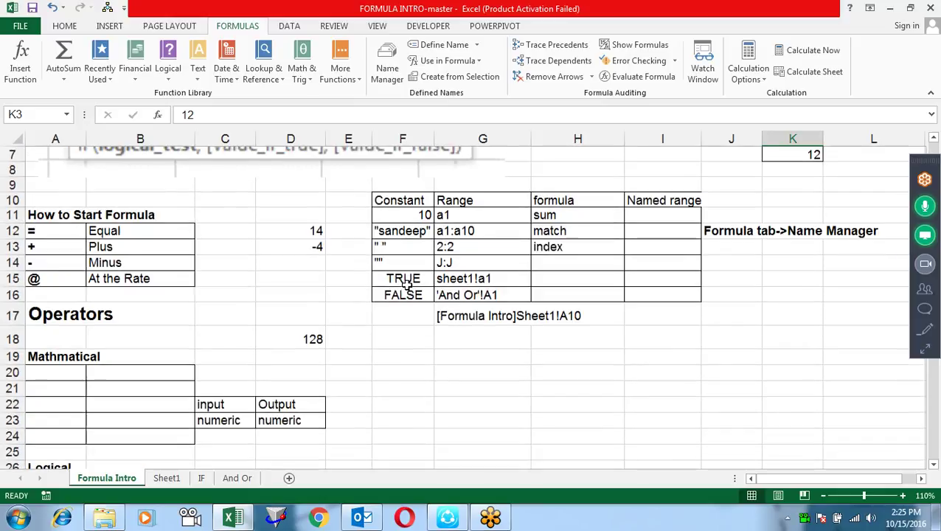
{"action": "scroll", "coordinate": [399, 292], "scroll_direction": "down", "scroll_amount": 1}
{"action": "scroll", "coordinate": [465, 249], "scroll_direction": "up", "scroll_amount": 1}
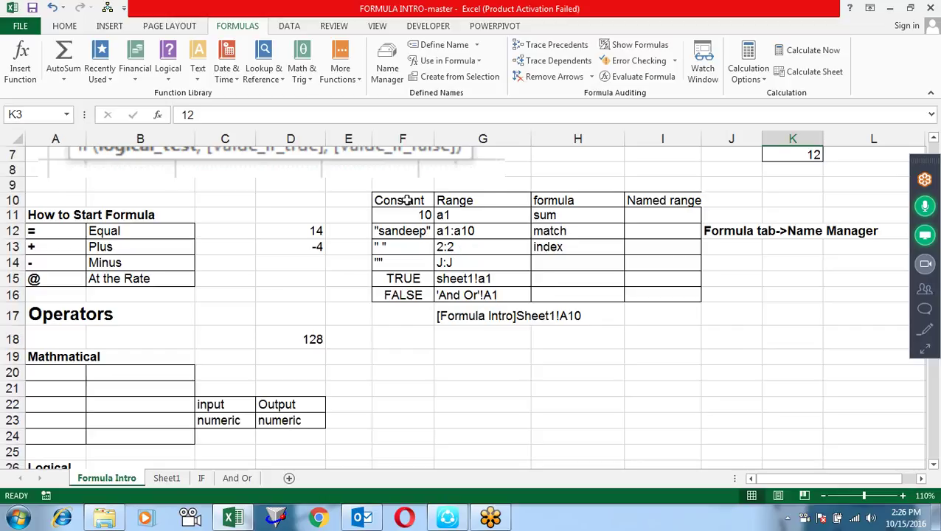
{"action": "scroll", "coordinate": [406, 199], "scroll_direction": "down", "scroll_amount": 3}
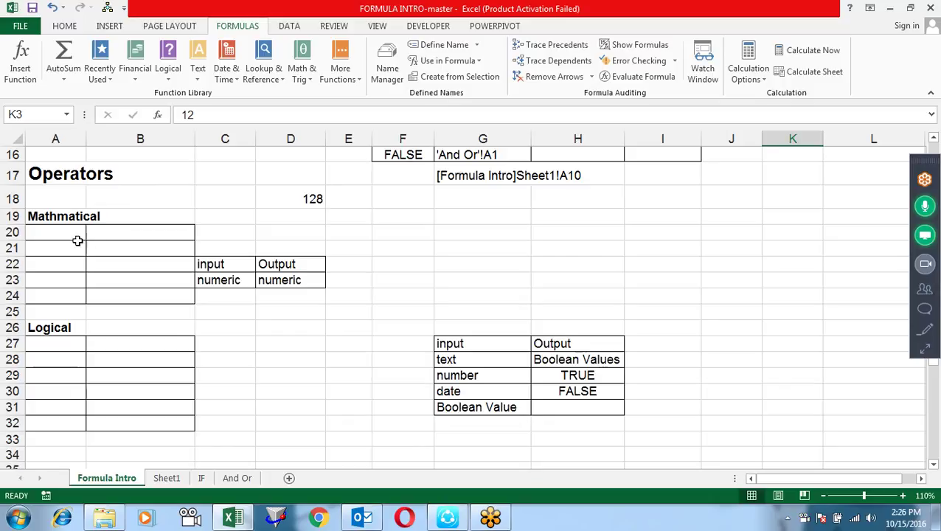
{"action": "left_click_drag", "start_coordinate": [65, 235], "coordinate": [156, 301]}
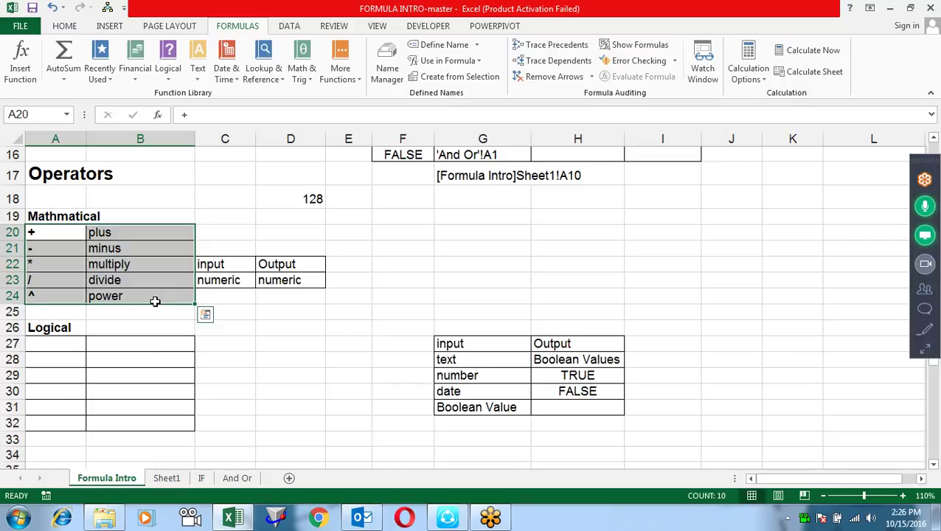
{"action": "left_click", "coordinate": [155, 301]}
{"action": "left_click", "coordinate": [48, 301]}
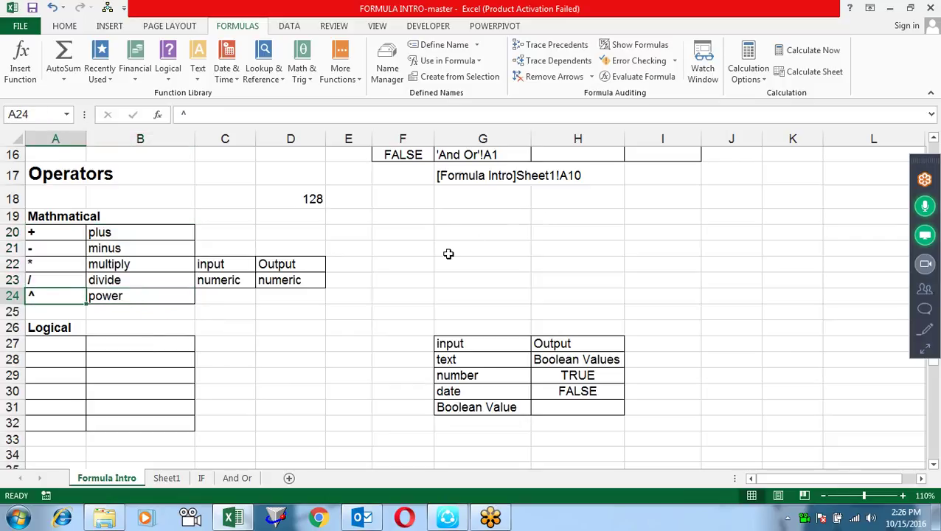
{"action": "left_click", "coordinate": [405, 230]}
{"action": "type", "text": "="}
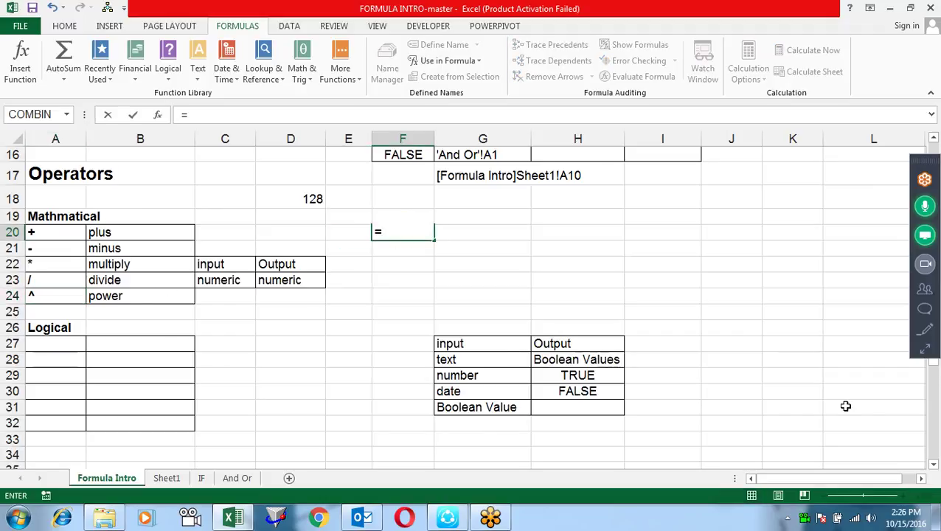
{"action": "type", "text": "10^"}
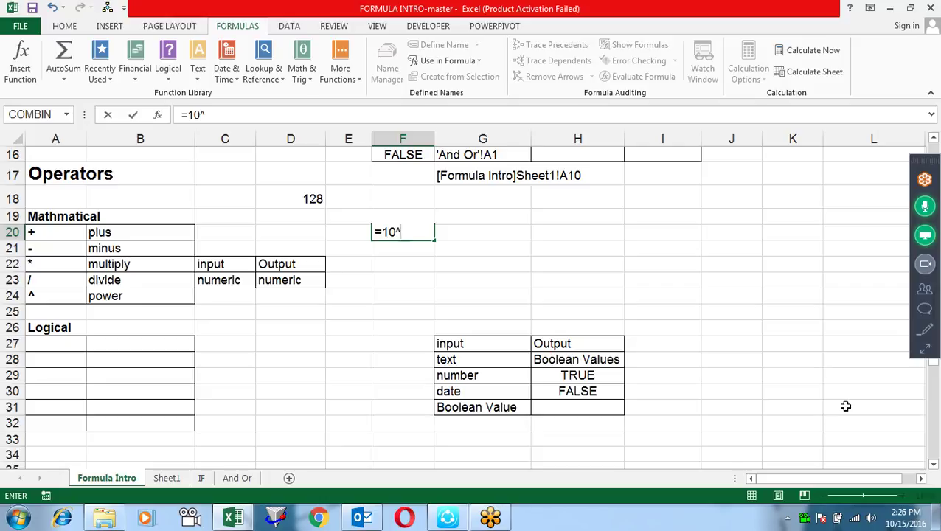
Complete =10^2 in F20 so it shows 100.
{"action": "type", "text": "2"}
{"action": "key", "text": "Return"}
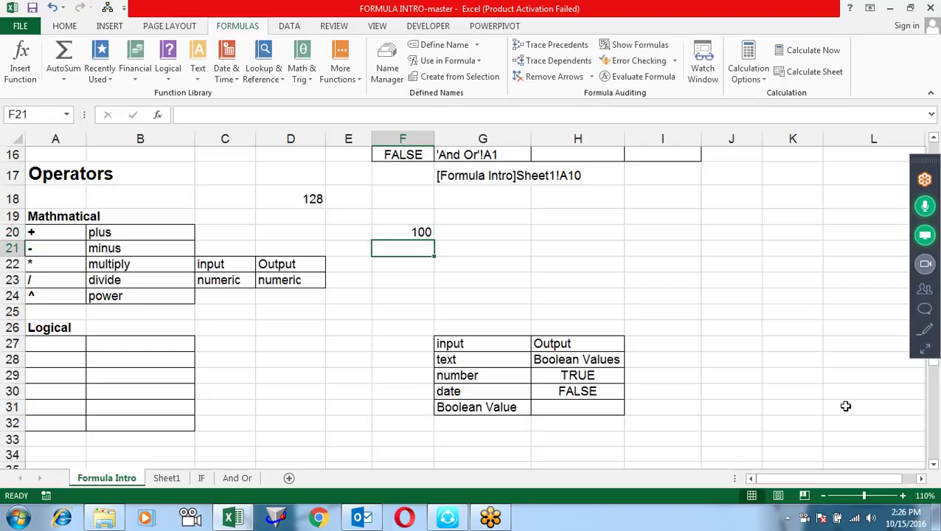
{"action": "key", "text": "Up"}
{"action": "key", "text": "F2"}
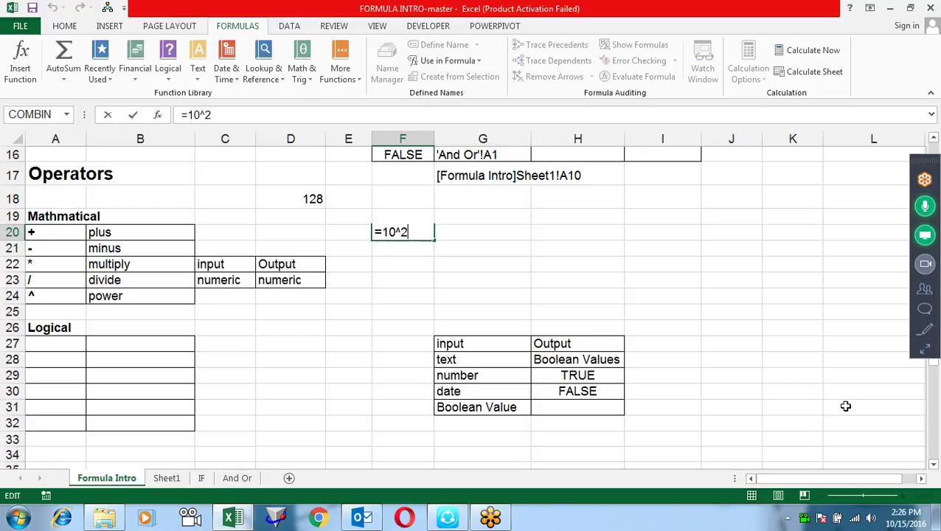
{"action": "key", "text": "Return"}
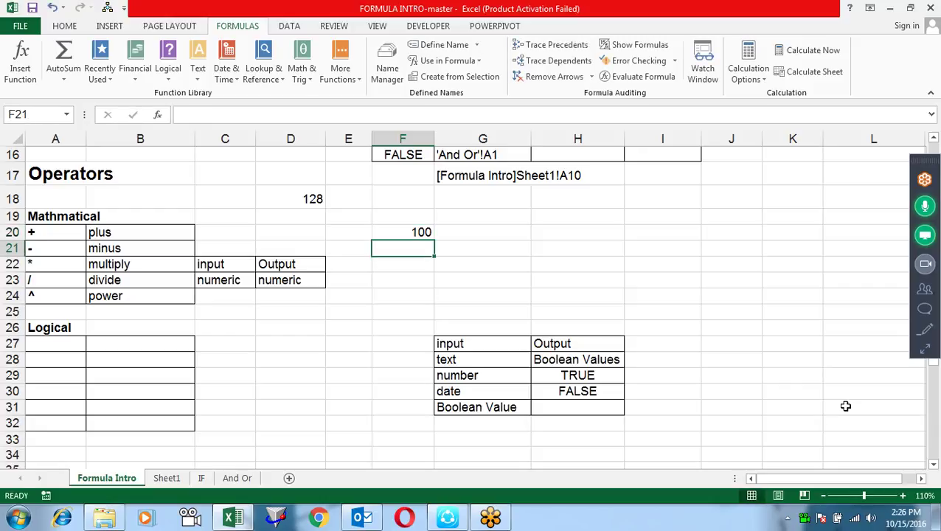
Review F20's base 10 and exponent 2, and the numeric input and output types.
{"action": "double_click", "coordinate": [427, 231]}
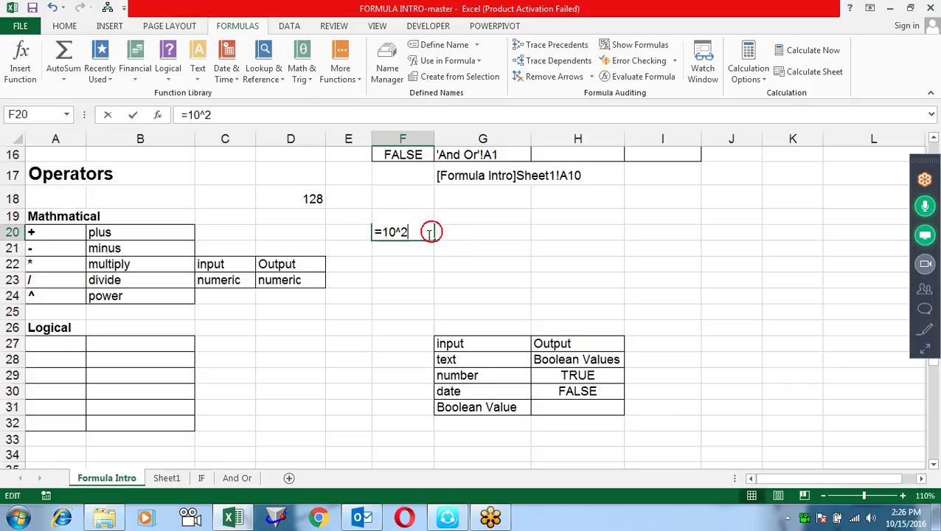
{"action": "left_click_drag", "start_coordinate": [378, 232], "coordinate": [403, 234]}
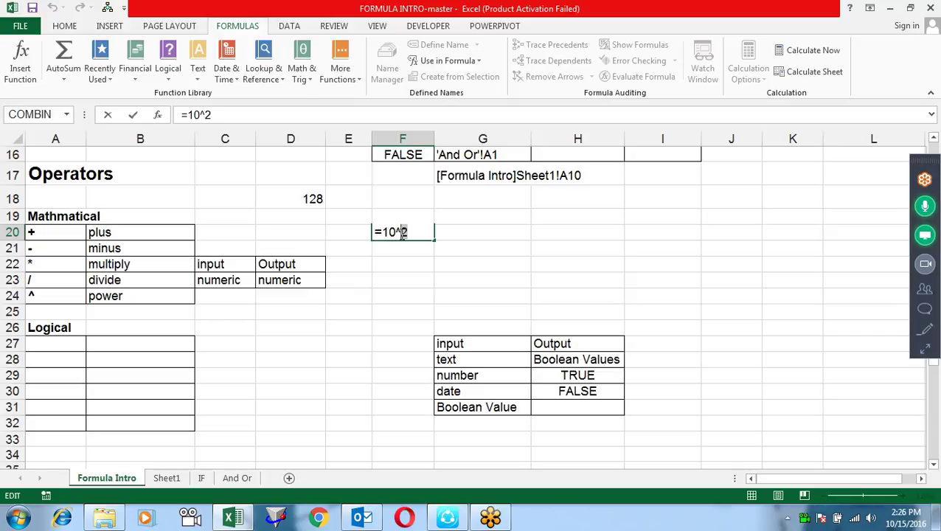
{"action": "left_click_drag", "start_coordinate": [399, 232], "coordinate": [392, 231]}
{"action": "key", "text": "ctrl+Return"}
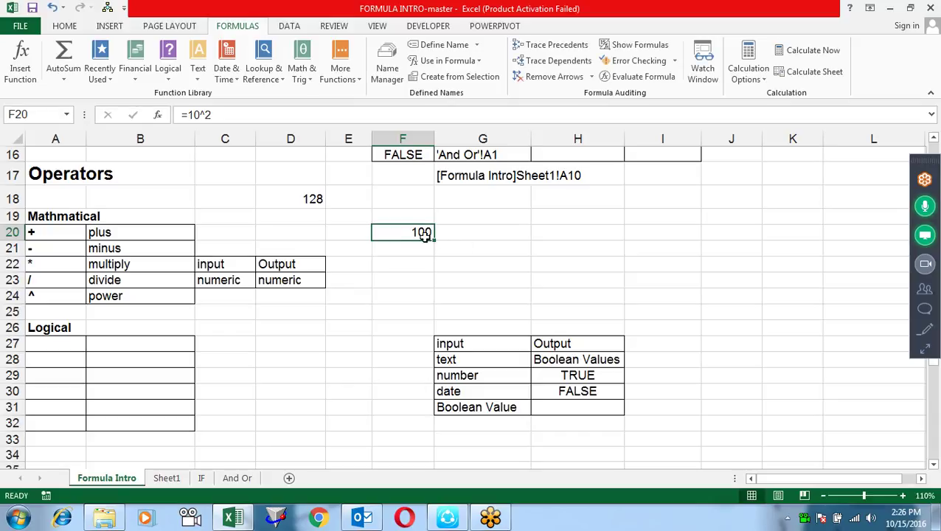
{"action": "left_click", "coordinate": [238, 280]}
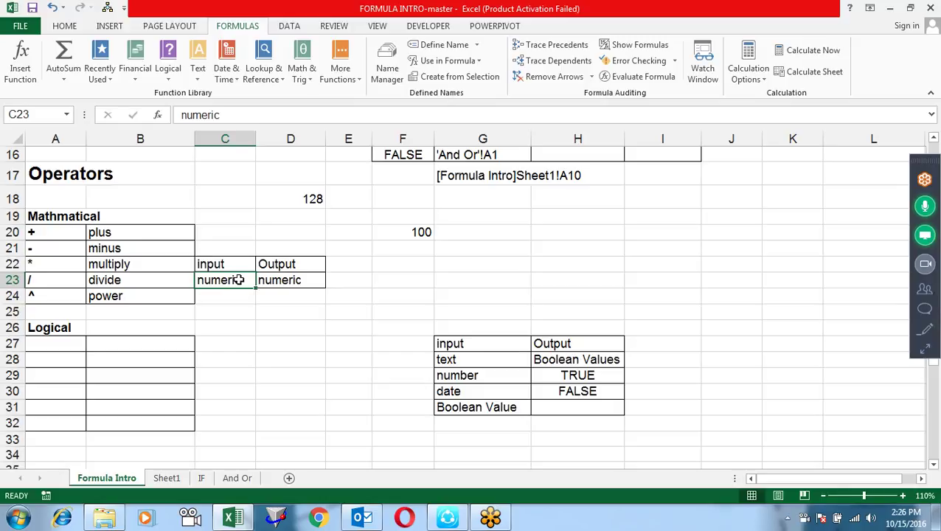
{"action": "left_click", "coordinate": [281, 279]}
{"action": "left_click", "coordinate": [421, 232]}
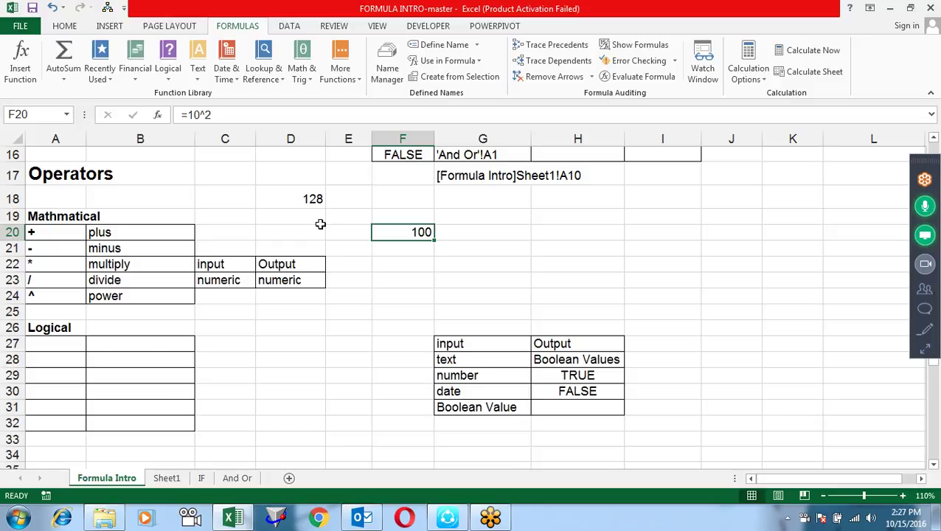
Paste the six comparison operators (=, >, <, >=, <=, <>) with descriptions into A27:B32.
{"action": "scroll", "coordinate": [332, 236], "scroll_direction": "down", "scroll_amount": 1}
{"action": "left_click_drag", "start_coordinate": [57, 283], "coordinate": [144, 371]}
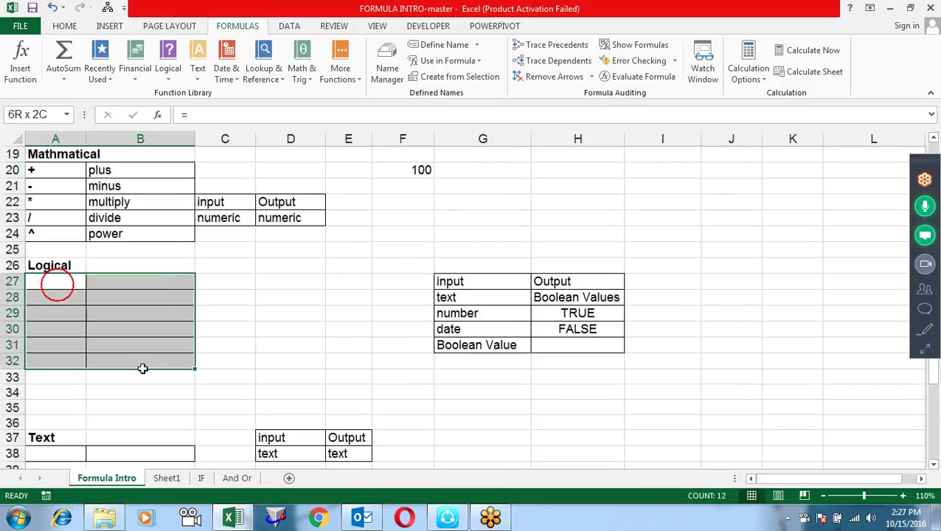
{"action": "type", "text": "=\tcomparison >\tGreater then <\tless then >=\tGreater then equal <=\tless then equal <>\tnot equal"}
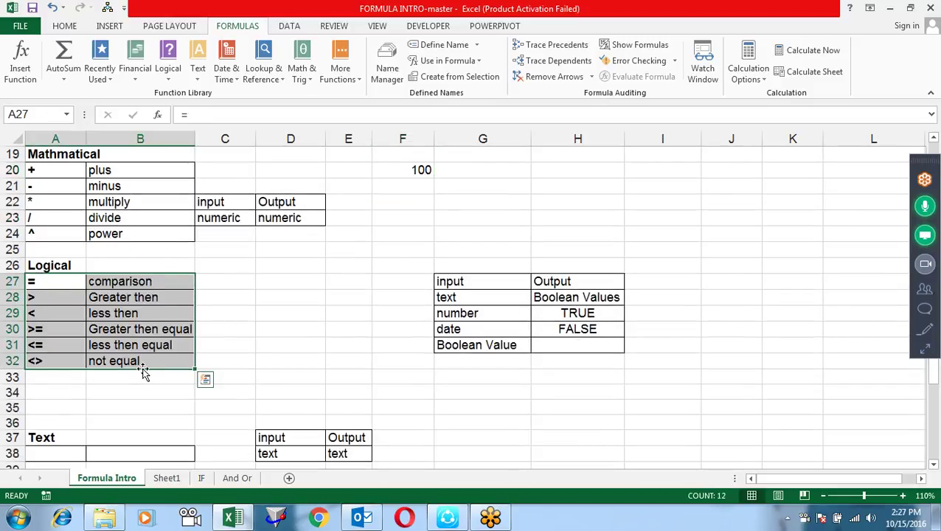
{"action": "left_click", "coordinate": [37, 287]}
{"action": "left_click", "coordinate": [61, 299]}
{"action": "left_click", "coordinate": [66, 319]}
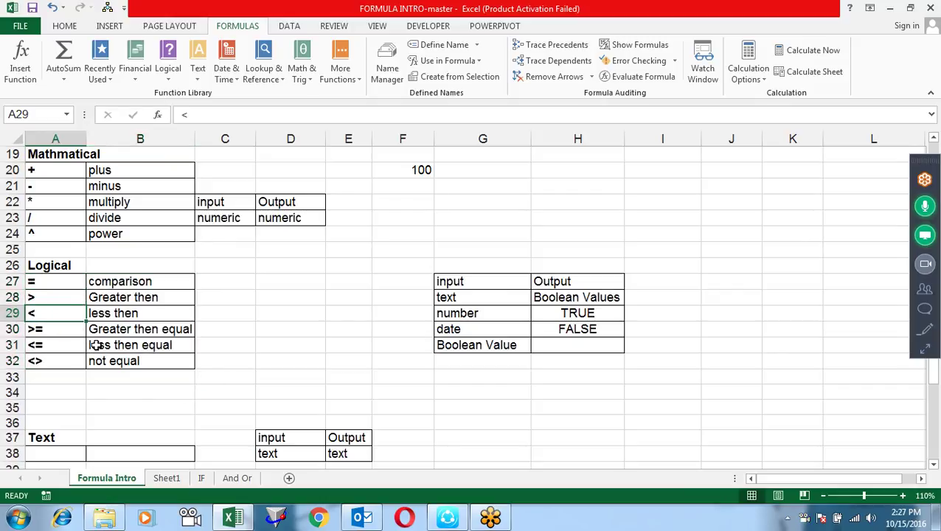
Label C28 'input' and D28 'output'.
{"action": "left_click", "coordinate": [239, 301]}
{"action": "type", "text": "input"}
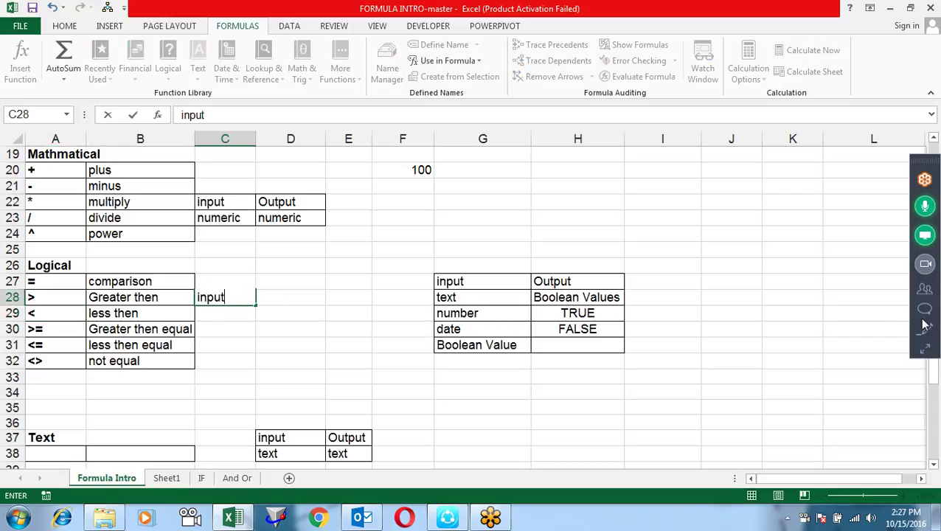
{"action": "key", "text": "Tab"}
{"action": "type", "text": "output"}
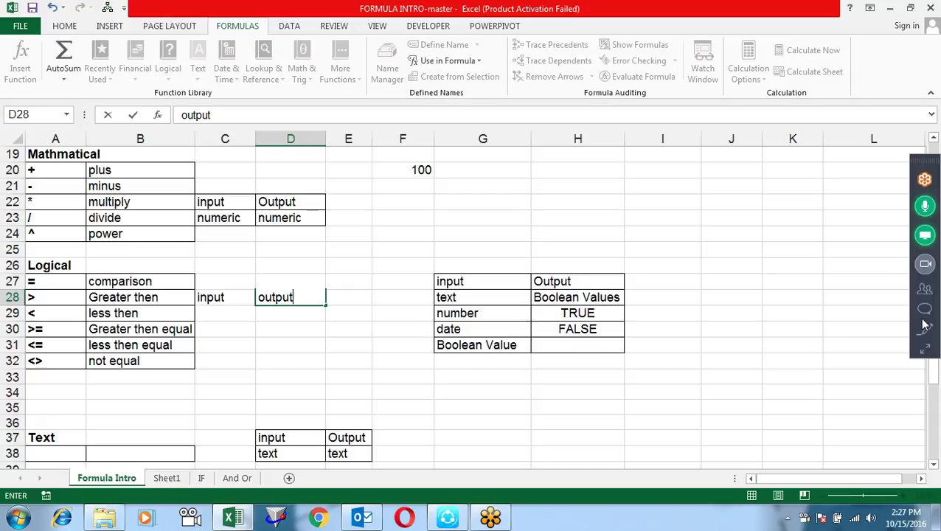
{"action": "key", "text": "Return"}
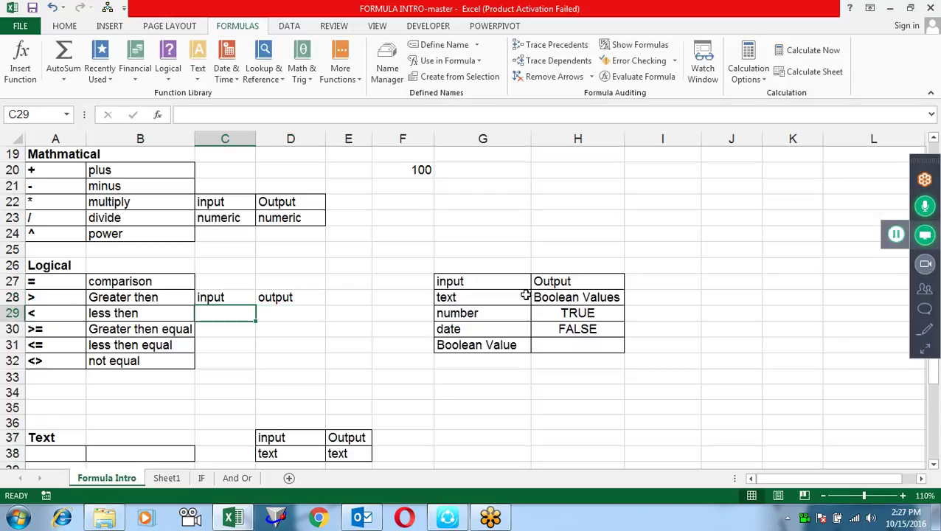
Review the Boolean table's text and number inputs and TRUE/FALSE outputs.
{"action": "left_click_drag", "start_coordinate": [525, 296], "coordinate": [515, 346]}
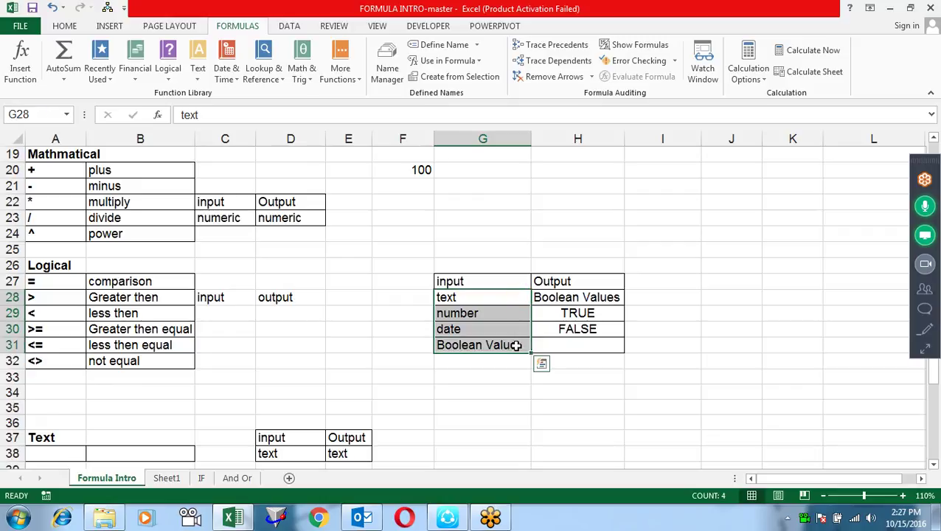
{"action": "left_click_drag", "start_coordinate": [583, 314], "coordinate": [583, 330]}
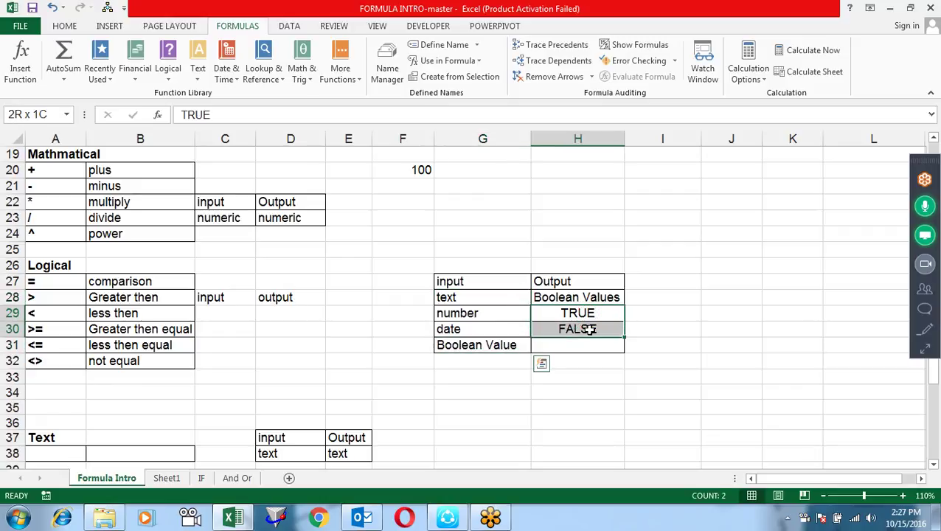
{"action": "mouse_move", "coordinate": [573, 296]}
{"action": "left_mouse_down"}
{"action": "mouse_move", "coordinate": [595, 347]}
{"action": "mouse_move", "coordinate": [591, 331]}
{"action": "left_mouse_up"}
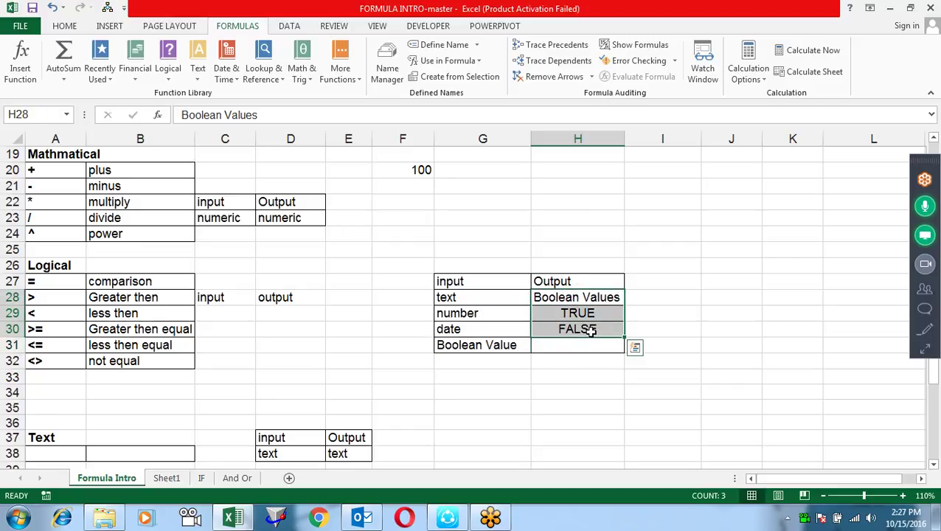
{"action": "left_click", "coordinate": [591, 330]}
{"action": "left_click_drag", "start_coordinate": [489, 299], "coordinate": [491, 307]}
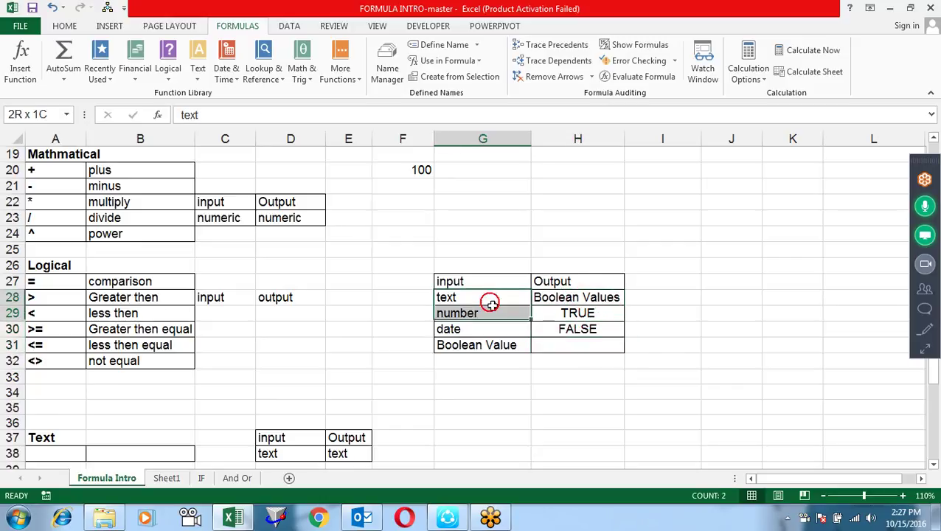
{"action": "left_click", "coordinate": [587, 295]}
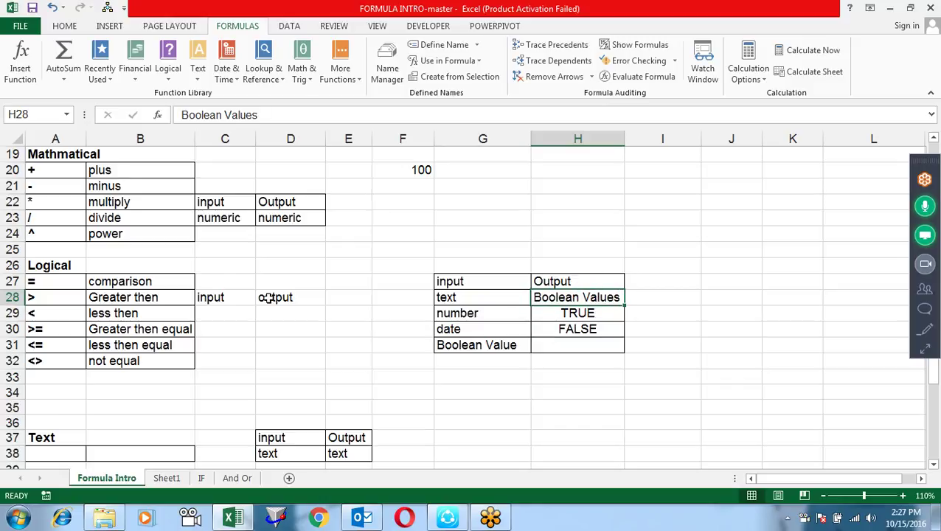
Clear the input and output labels from row 28.
{"action": "left_click_drag", "start_coordinate": [225, 296], "coordinate": [273, 296]}
{"action": "key", "text": "Delete"}
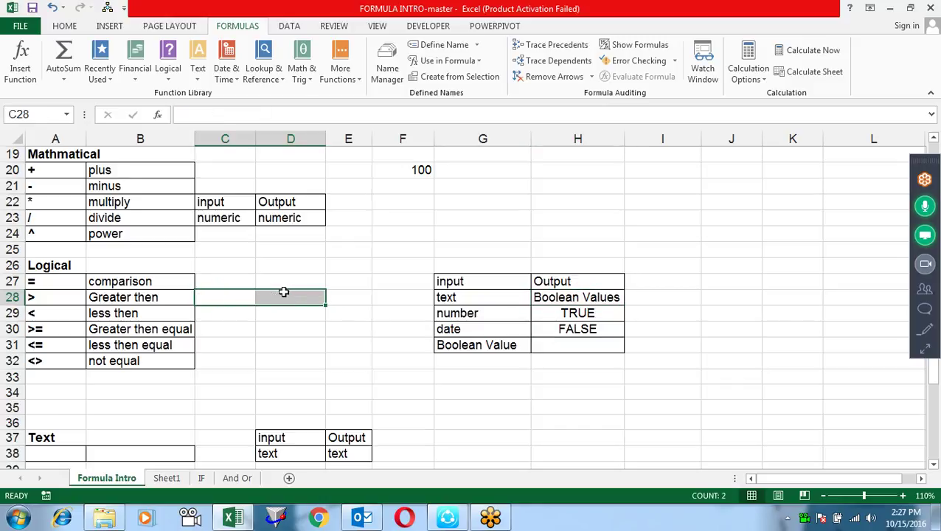
{"action": "left_click", "coordinate": [271, 376]}
Enter 10 in each of D33, E33 and F33.
{"action": "type", "text": "10"}
{"action": "key", "text": "Tab"}
{"action": "type", "text": "10"}
{"action": "key", "text": "Tab"}
{"action": "type", "text": "10"}
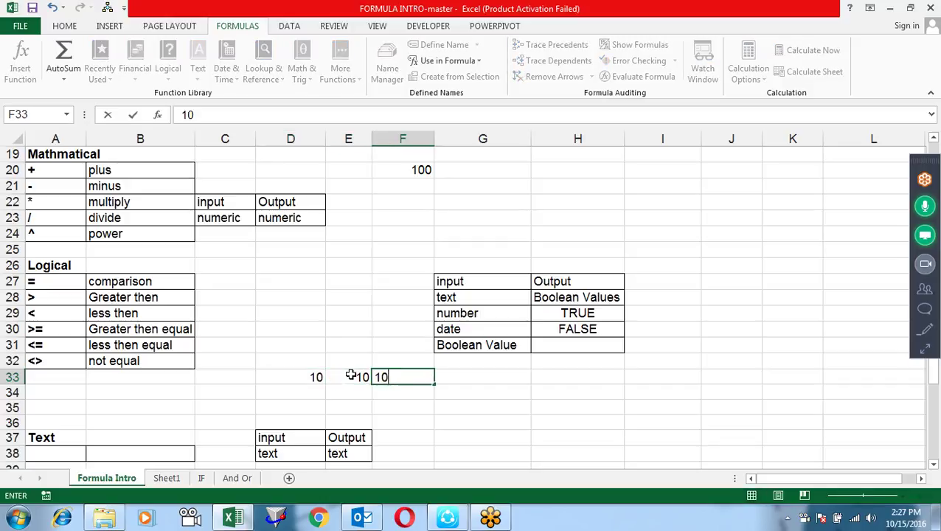
{"action": "key", "text": "Tab"}
Enter =E33=F33 in G33, which returns TRUE.
{"action": "type", "text": "="}
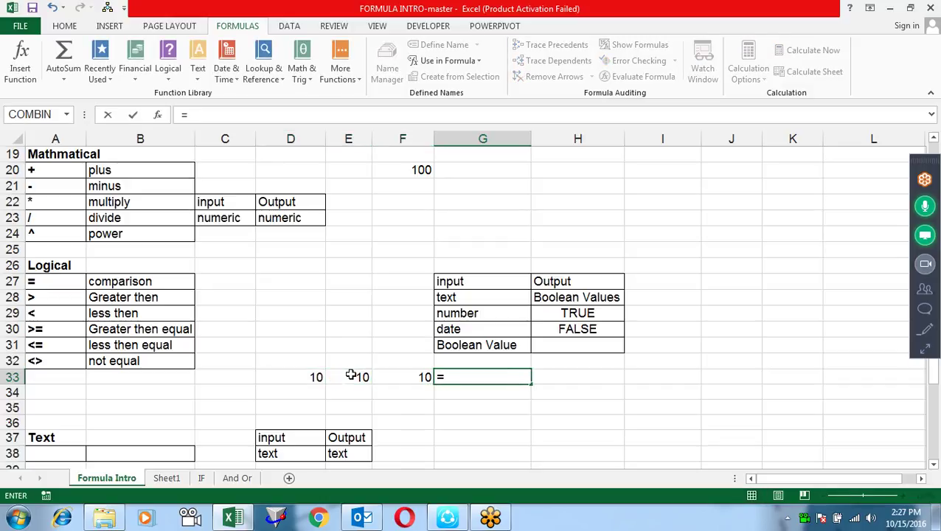
{"action": "left_click", "coordinate": [351, 375]}
{"action": "type", "text": "="}
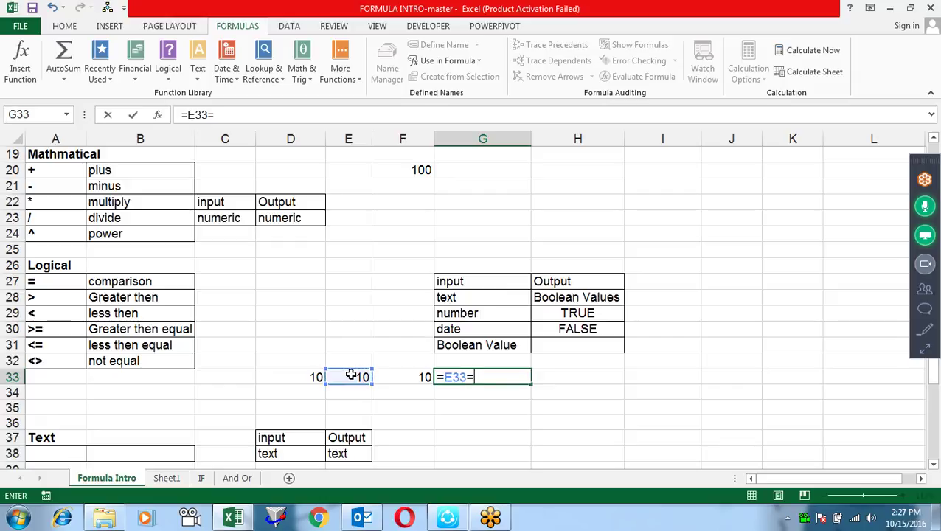
{"action": "key", "text": "Left"}
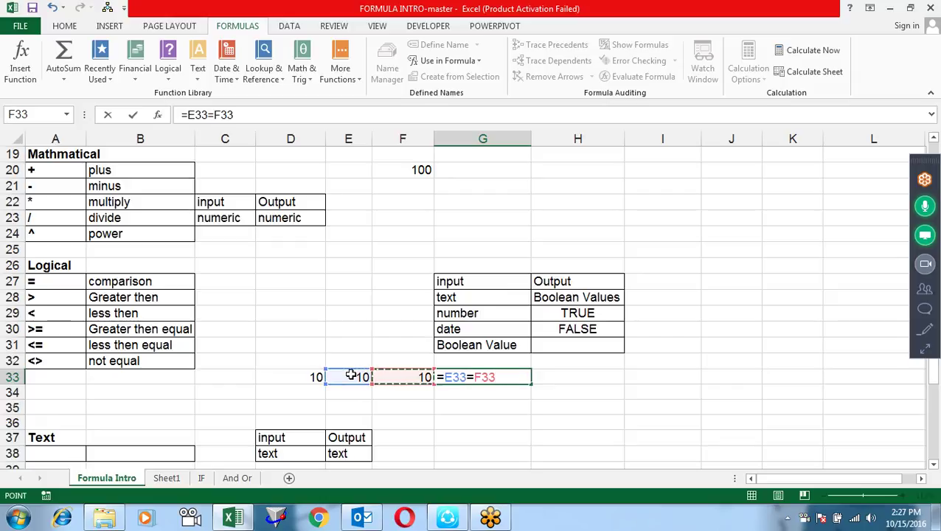
{"action": "key", "text": "Return"}
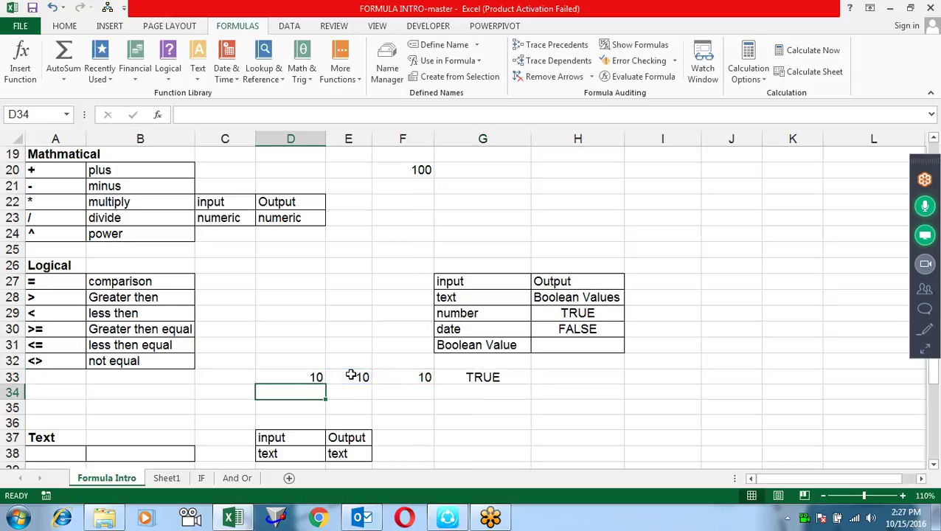
Extend G33's formula to =E33=F33=D33, which returns FALSE.
{"action": "key", "text": "Right"}
{"action": "key", "text": "Up"}
{"action": "key", "text": "Right"}
{"action": "key", "text": "Right"}
{"action": "key", "text": "Right"}
{"action": "key", "text": "Left"}
{"action": "key", "text": "F2"}
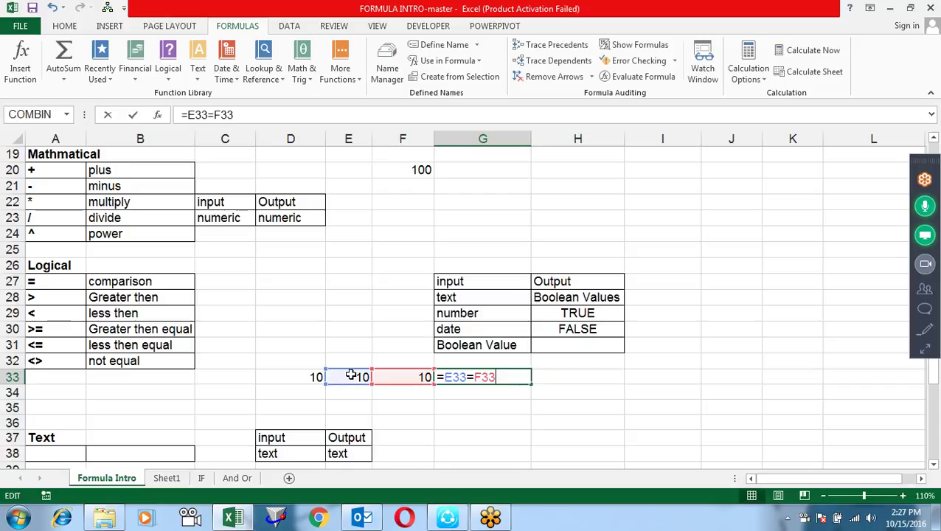
{"action": "type", "text": "="}
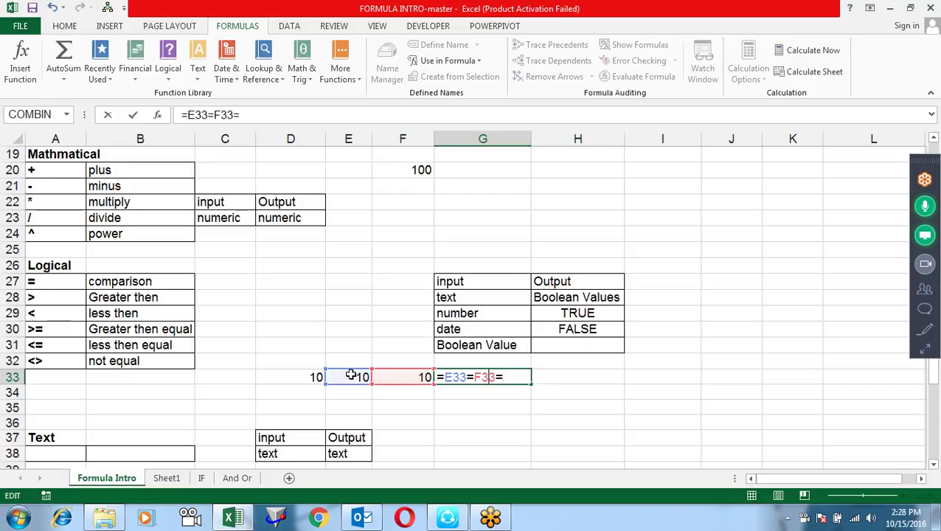
{"action": "left_click", "coordinate": [297, 378]}
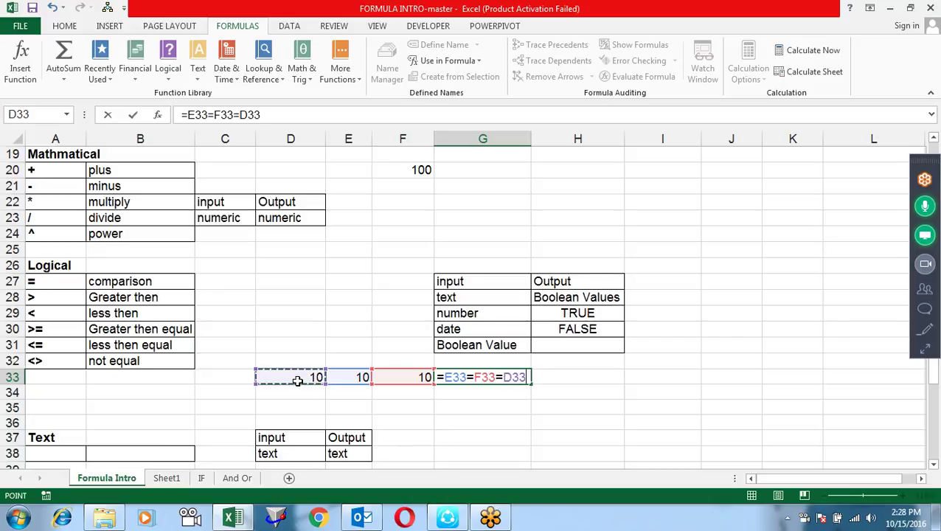
{"action": "key", "text": "Return"}
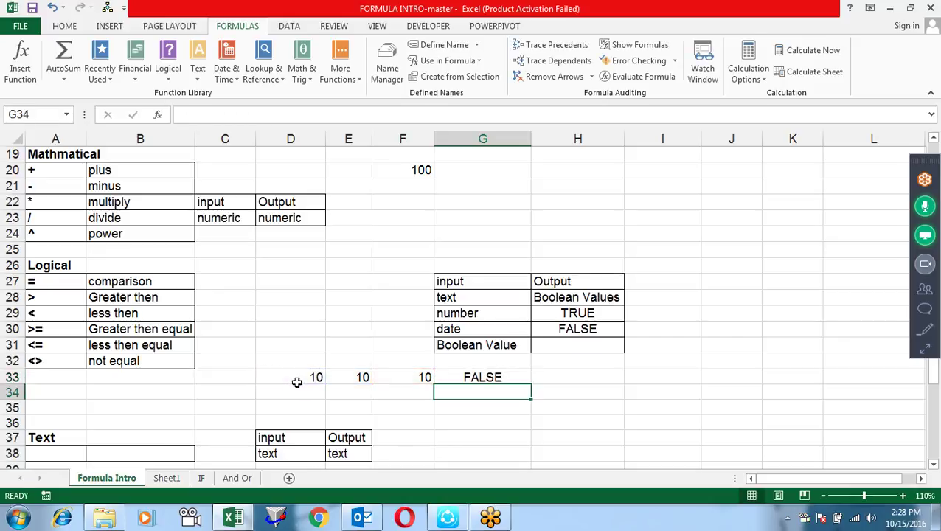
{"action": "key", "text": "Up"}
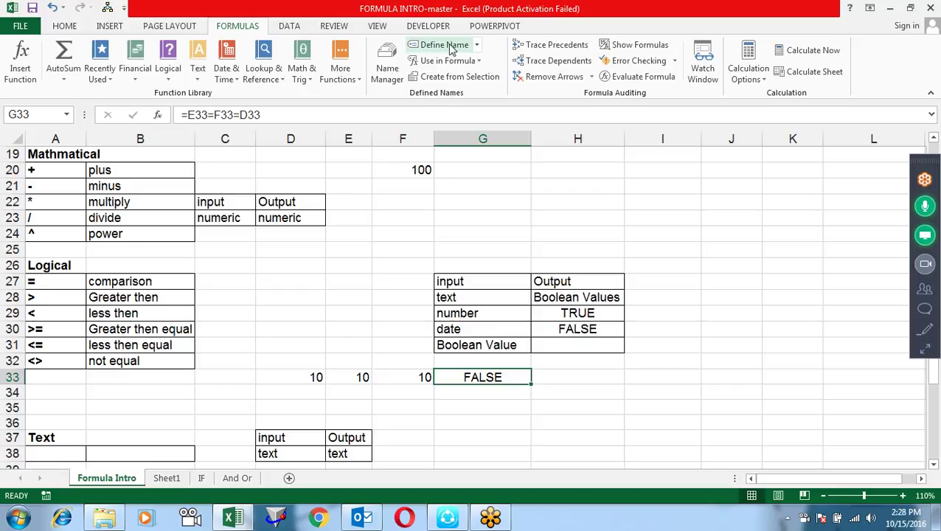
{"action": "left_click", "coordinate": [624, 77]}
{"action": "left_click_drag", "start_coordinate": [433, 233], "coordinate": [248, 157]}
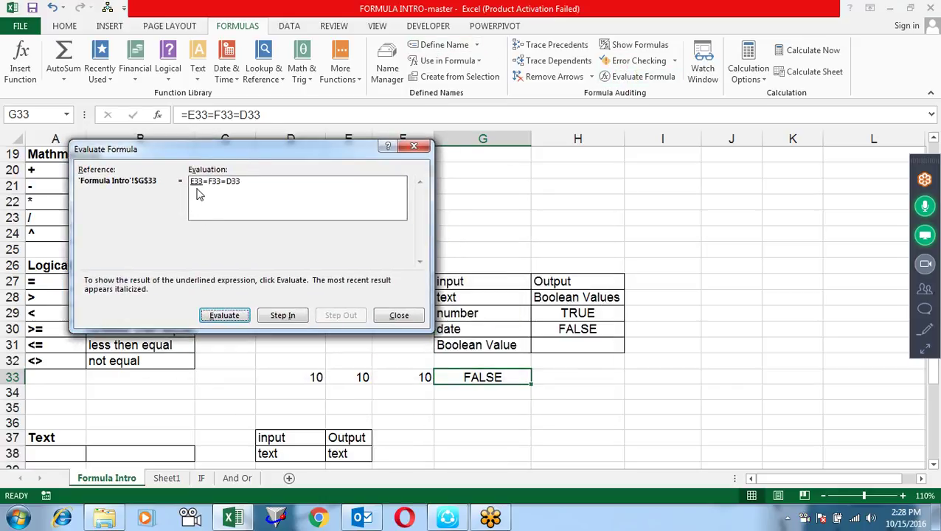
{"action": "left_click", "coordinate": [233, 315]}
{"action": "left_click", "coordinate": [225, 315]}
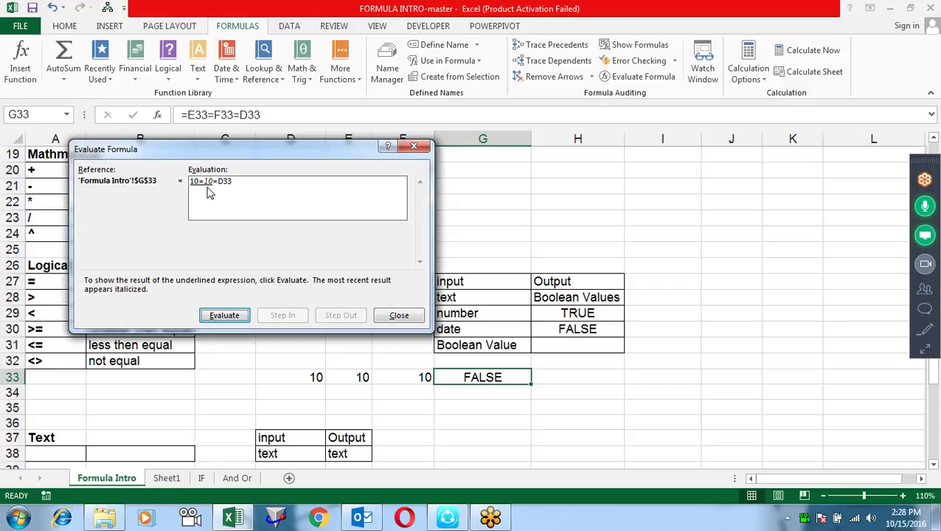
{"action": "left_click", "coordinate": [237, 316]}
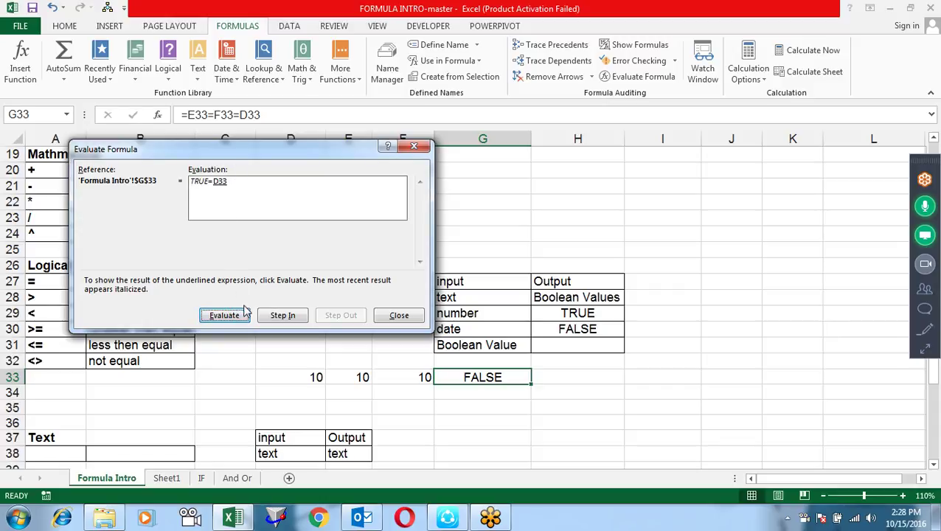
{"action": "left_click", "coordinate": [238, 316]}
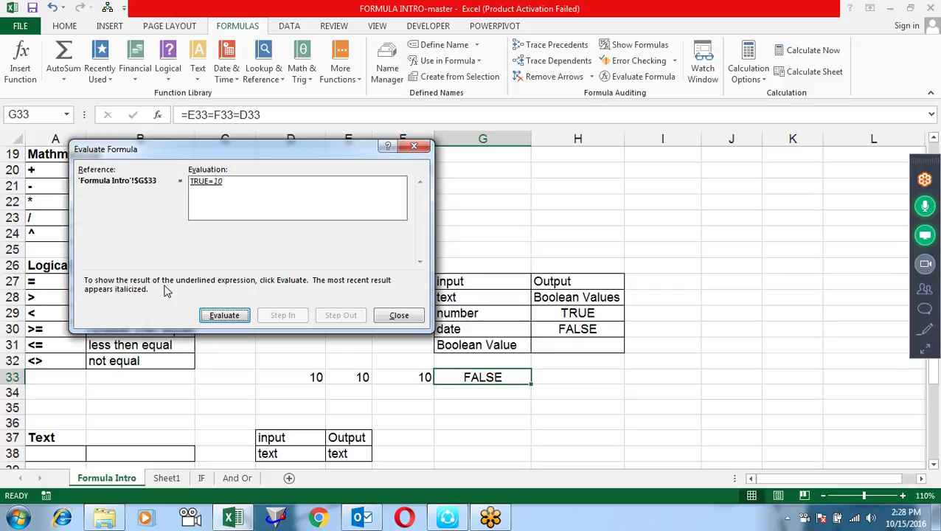
{"action": "left_click", "coordinate": [229, 315]}
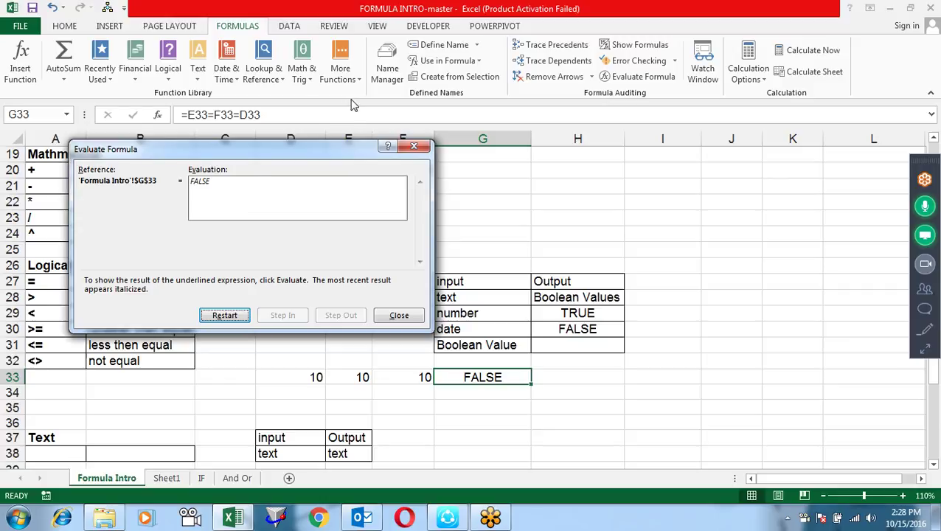
{"action": "left_click", "coordinate": [414, 146]}
{"action": "left_click", "coordinate": [577, 378]}
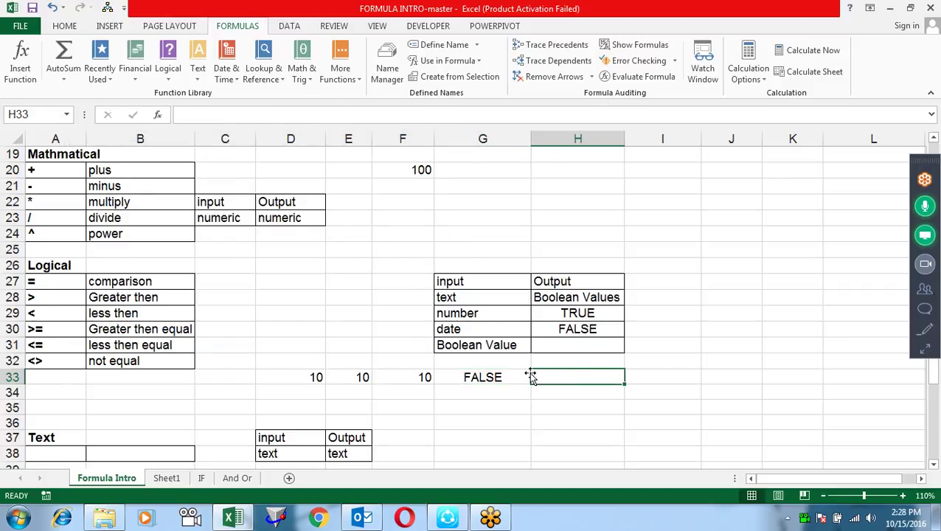
Select the & and Concatenation labels, then enter a first name in G37 and a surname in H37.
{"action": "scroll", "coordinate": [382, 293], "scroll_direction": "down", "scroll_amount": 3}
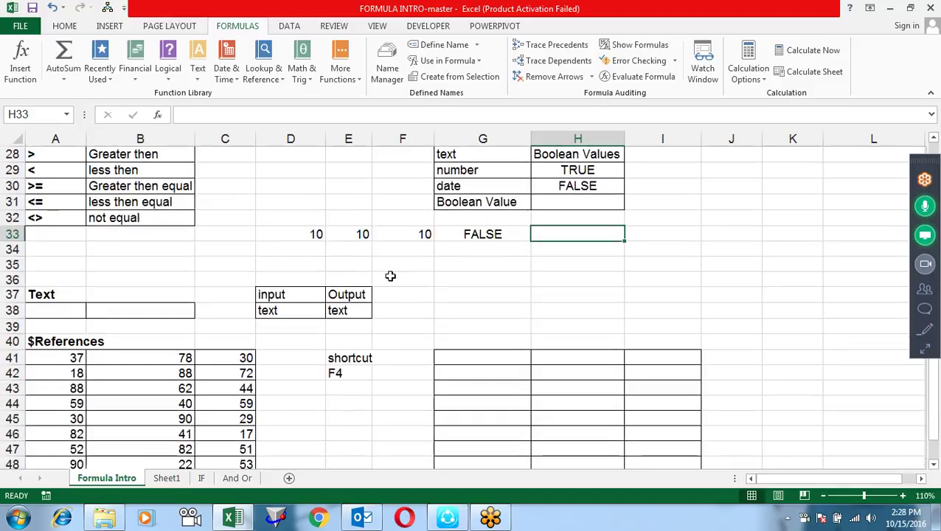
{"action": "left_click_drag", "start_coordinate": [69, 310], "coordinate": [147, 310]}
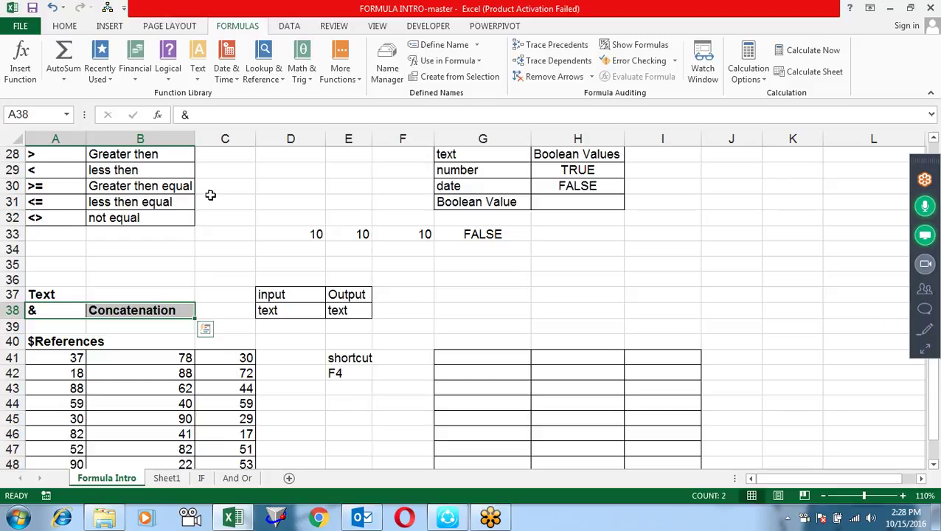
{"action": "left_click", "coordinate": [473, 299]}
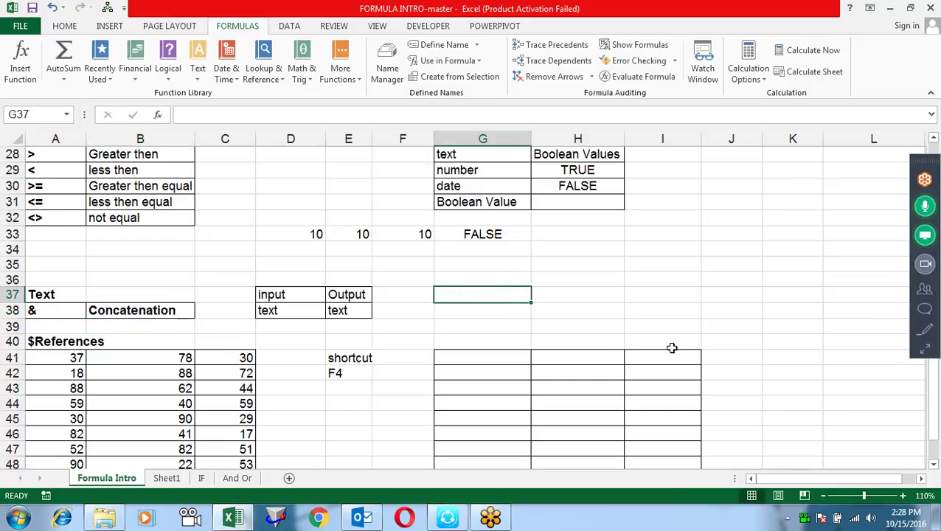
{"action": "key", "text": "Tab"}
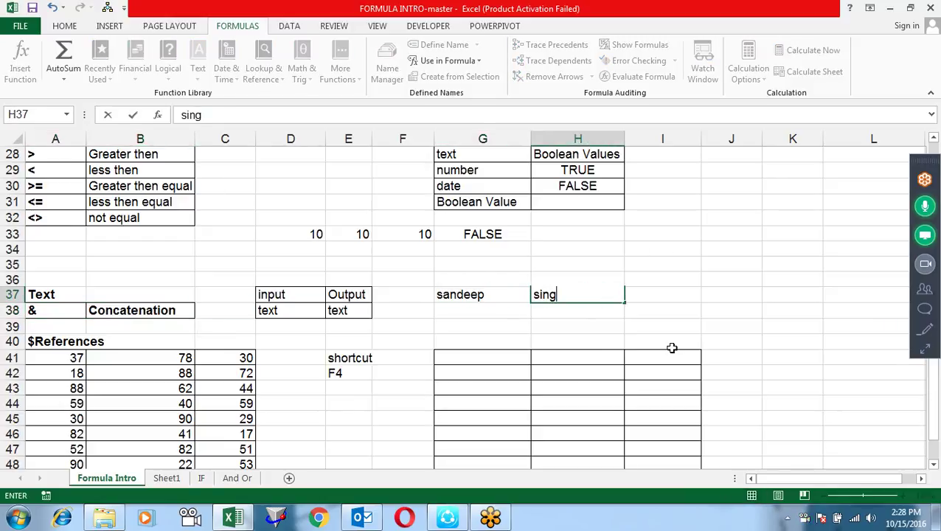
{"action": "key", "text": "Tab"}
Enter a formula in I37 joining G37 and H37 with &.
{"action": "type", "text": "="}
{"action": "key", "text": "Left"}
{"action": "key", "text": "Left"}
{"action": "key", "text": "Left"}
{"action": "key", "text": "Right"}
{"action": "type", "text": "&"}
{"action": "key", "text": "Left"}
{"action": "key", "text": "Return"}
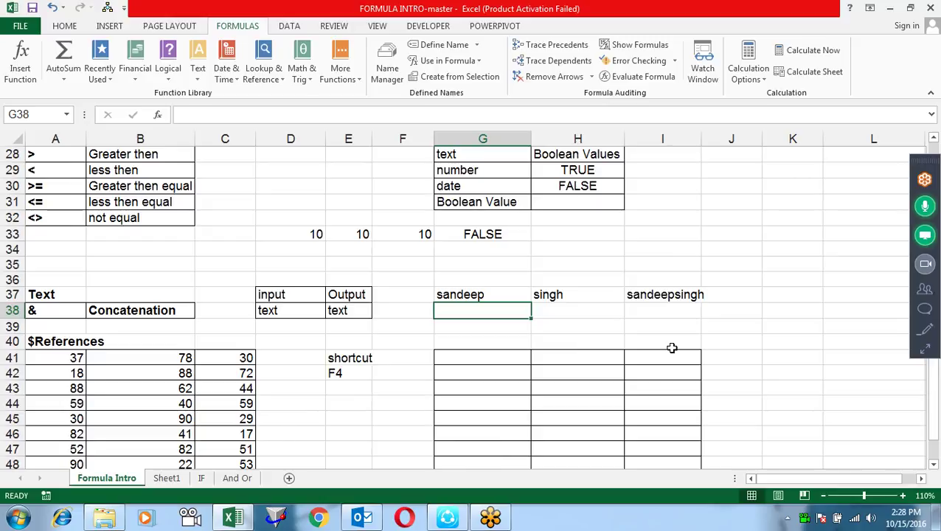
Insert a space between the names so I37 reads =G37&" "&H37.
{"action": "key", "text": "Up"}
{"action": "key", "text": "Right"}
{"action": "key", "text": "Right"}
{"action": "key", "text": "Right"}
{"action": "key", "text": "Left"}
{"action": "key", "text": "F2"}
{"action": "key", "text": "Left"}
{"action": "key", "text": "Left"}
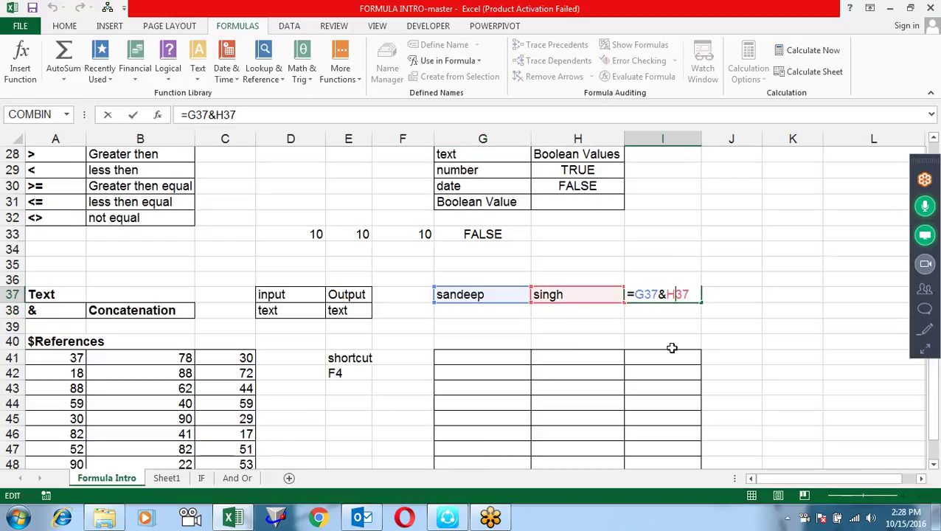
{"action": "type", "text": "\" \""}
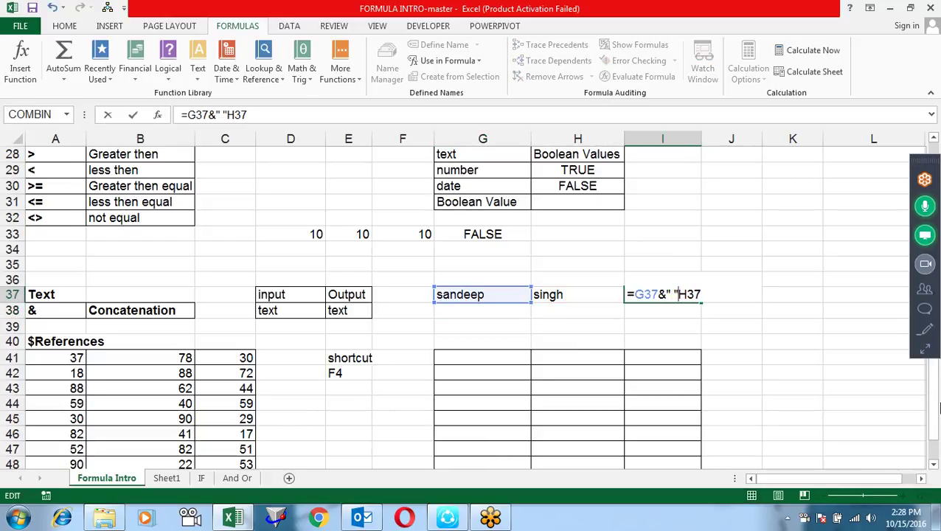
{"action": "type", "text": "&"}
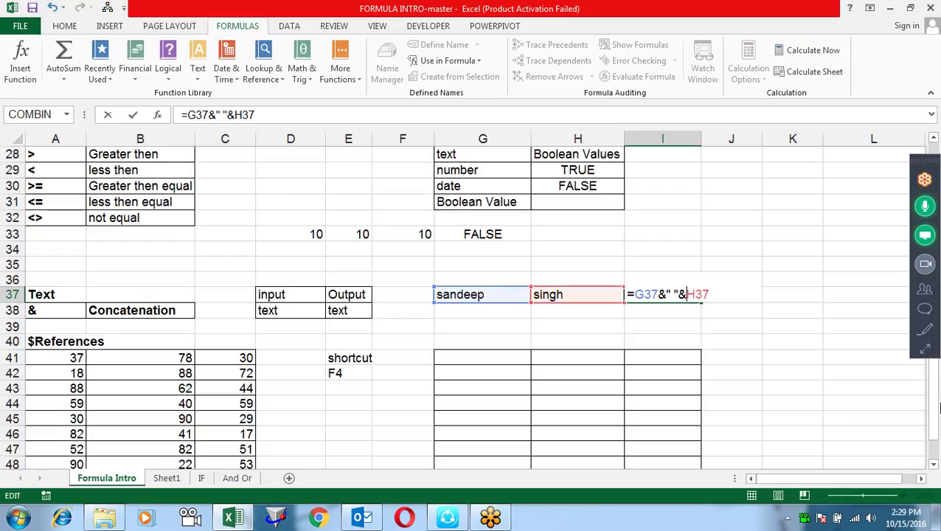
{"action": "key", "text": "Return"}
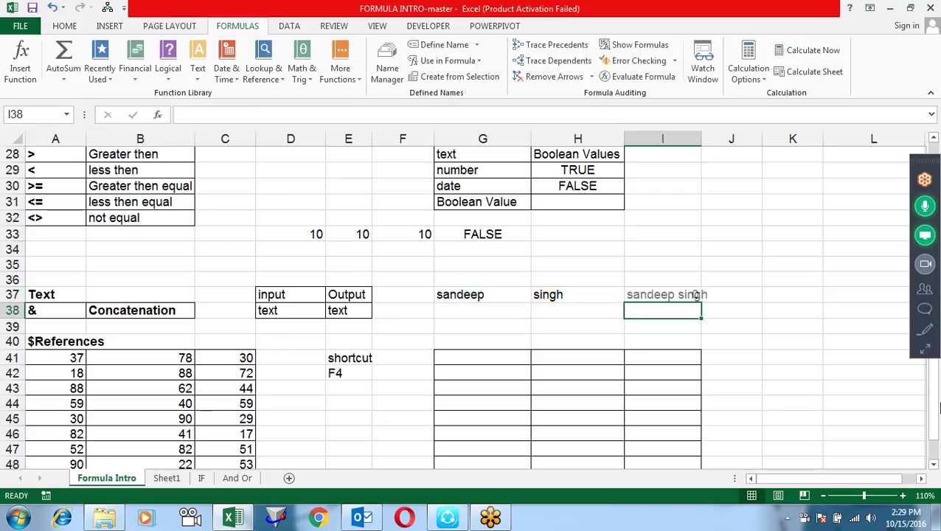
Add a Mr prefix, making I37 ="Mr "&G37&" "&H37.
{"action": "key", "text": "Up"}
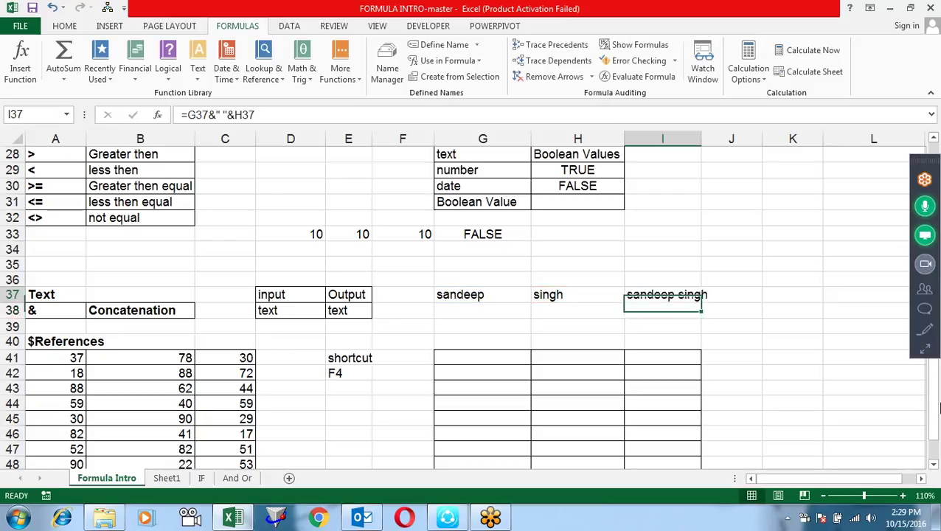
{"action": "key", "text": "F2"}
{"action": "type", "text": "\"Mr"}
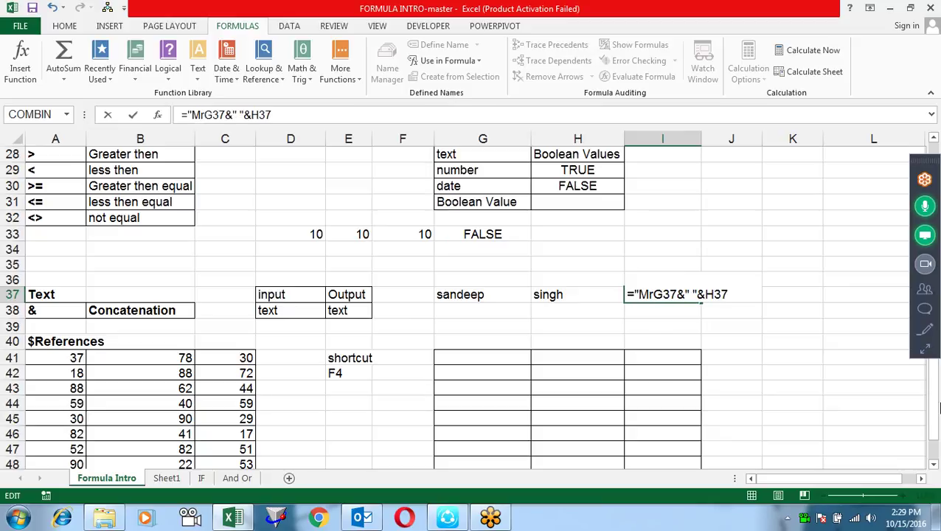
{"action": "type", "text": " \"&"}
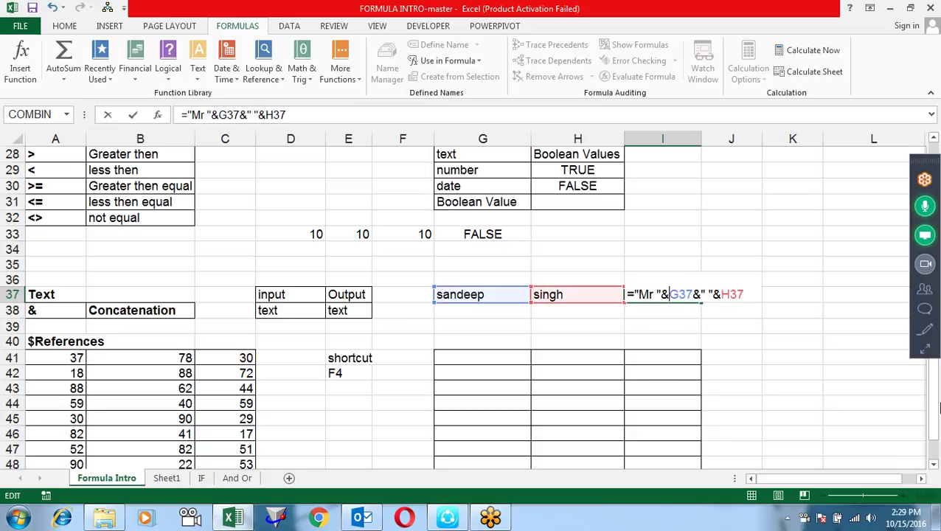
{"action": "key", "text": "Return"}
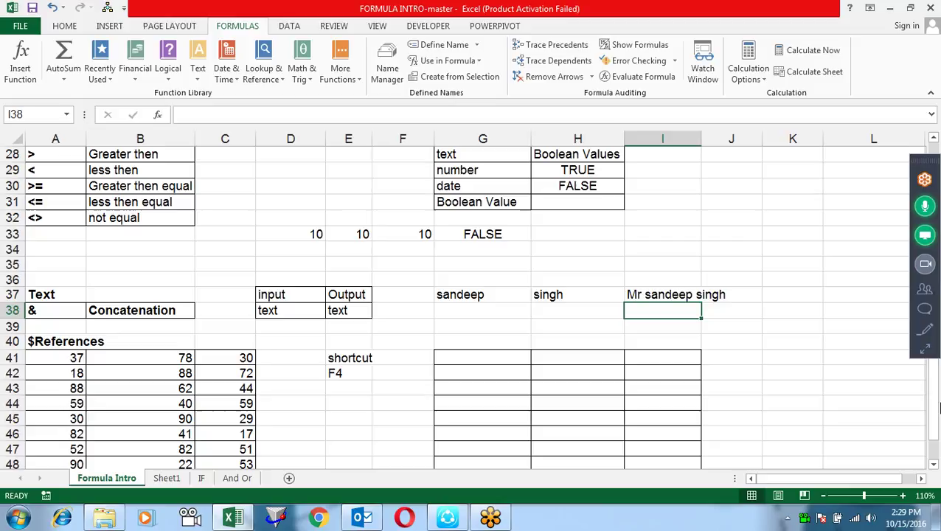
{"action": "key", "text": "Down"}
Enter =A41 in G41 so it shows 37.
{"action": "scroll", "coordinate": [486, 361], "scroll_direction": "down", "scroll_amount": 4}
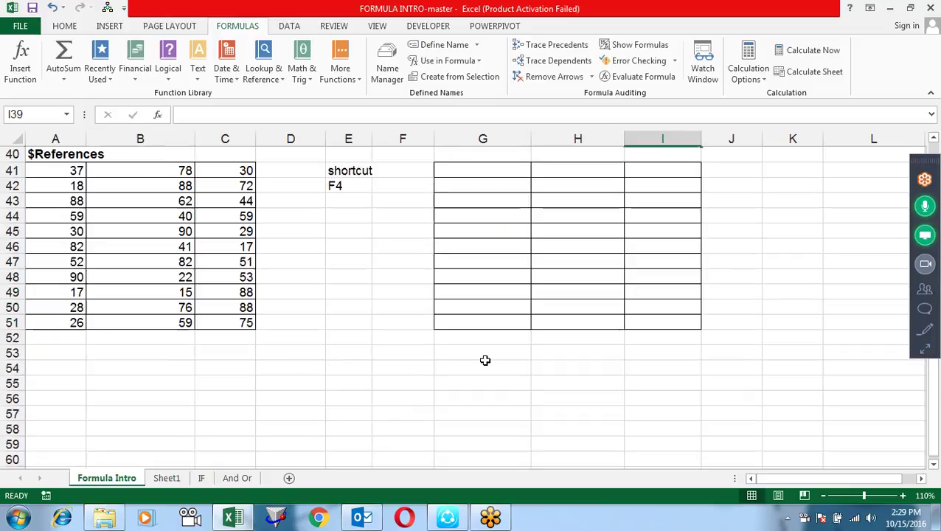
{"action": "scroll", "coordinate": [485, 361], "scroll_direction": "up", "scroll_amount": 2}
{"action": "left_click", "coordinate": [397, 277]}
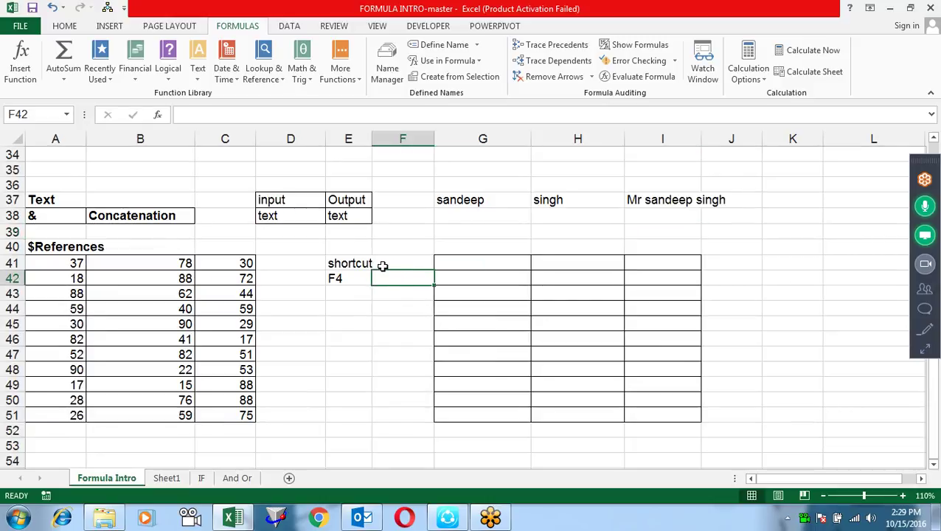
{"action": "left_click", "coordinate": [461, 263]}
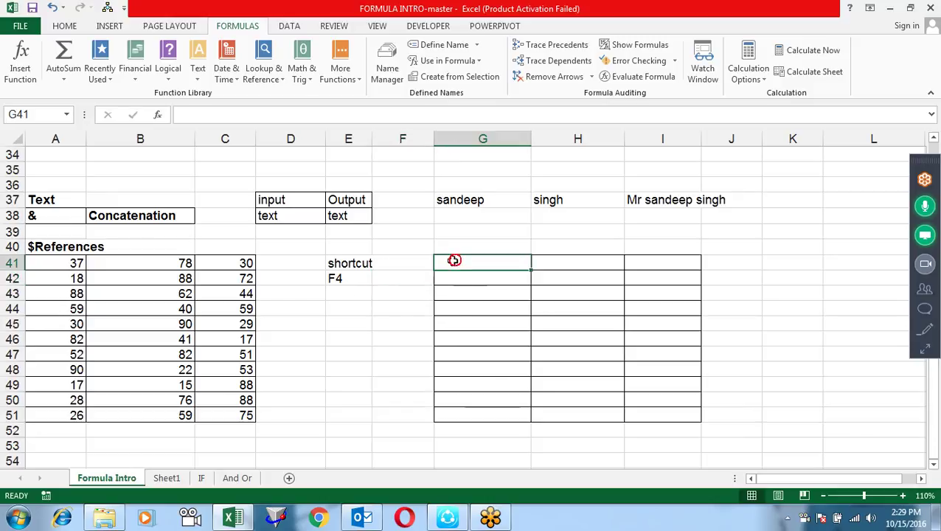
{"action": "type", "text": "="}
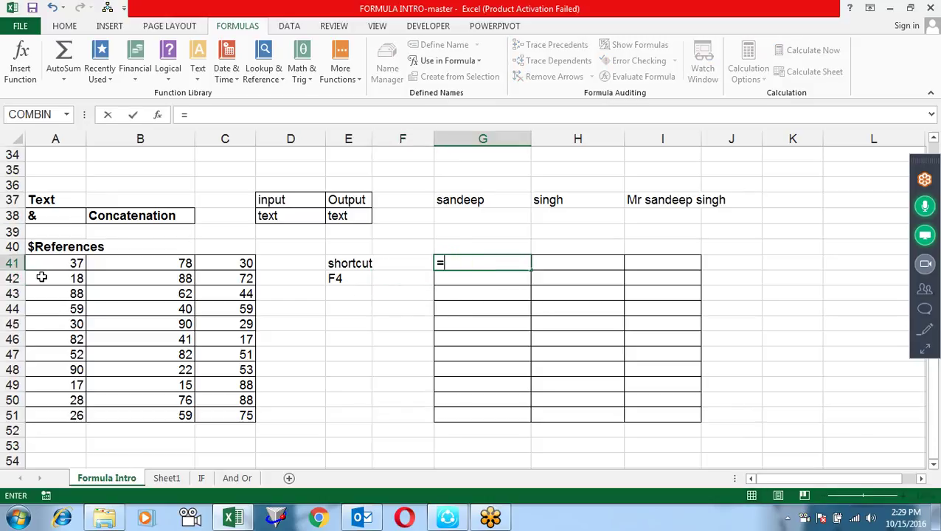
{"action": "left_click", "coordinate": [48, 267]}
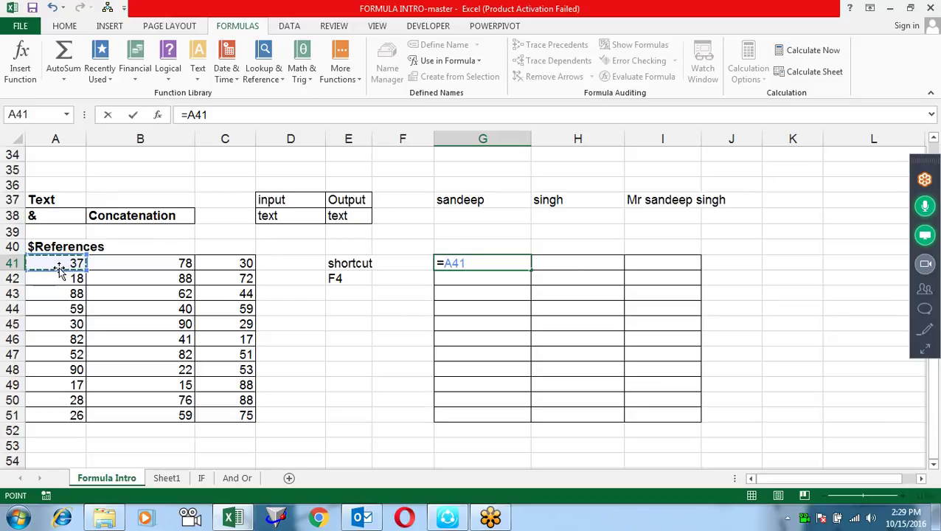
{"action": "key", "text": "Return"}
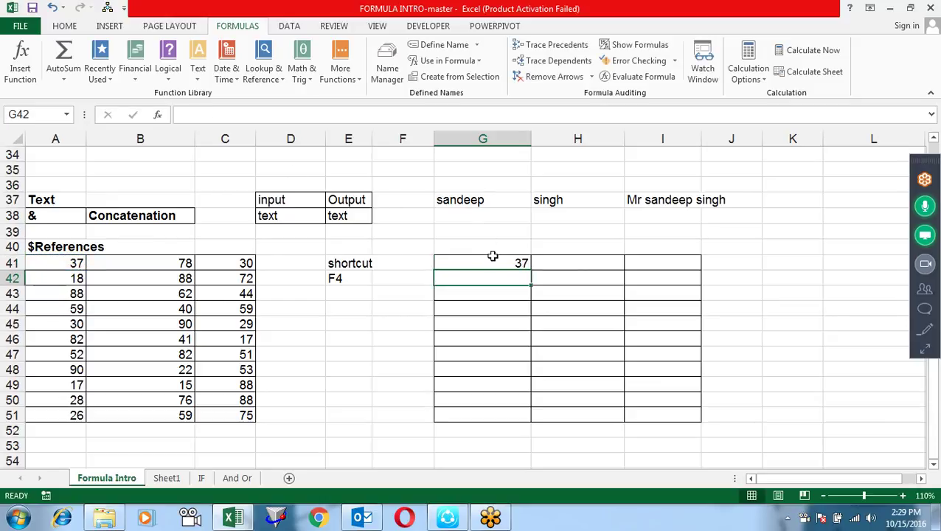
{"action": "double_click", "coordinate": [498, 262]}
{"action": "left_click", "coordinate": [445, 260]}
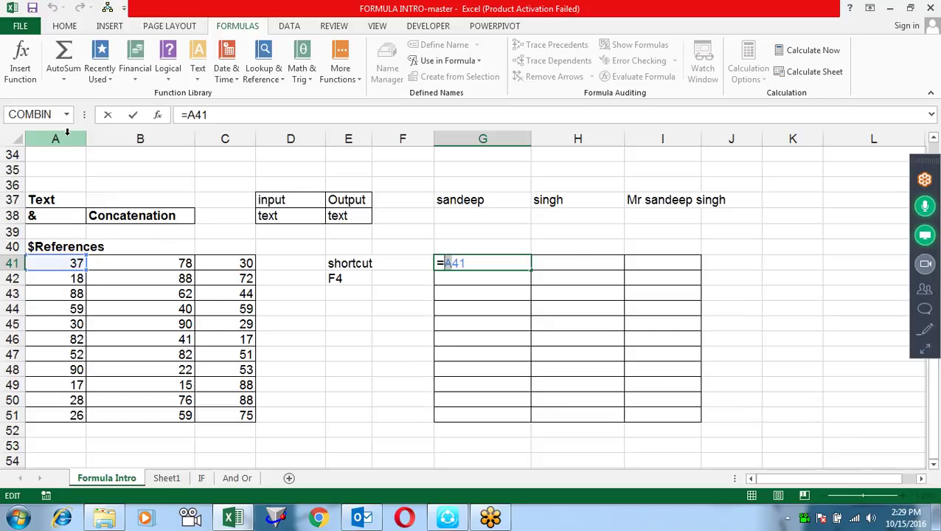
{"action": "left_click_drag", "start_coordinate": [465, 262], "coordinate": [459, 270]}
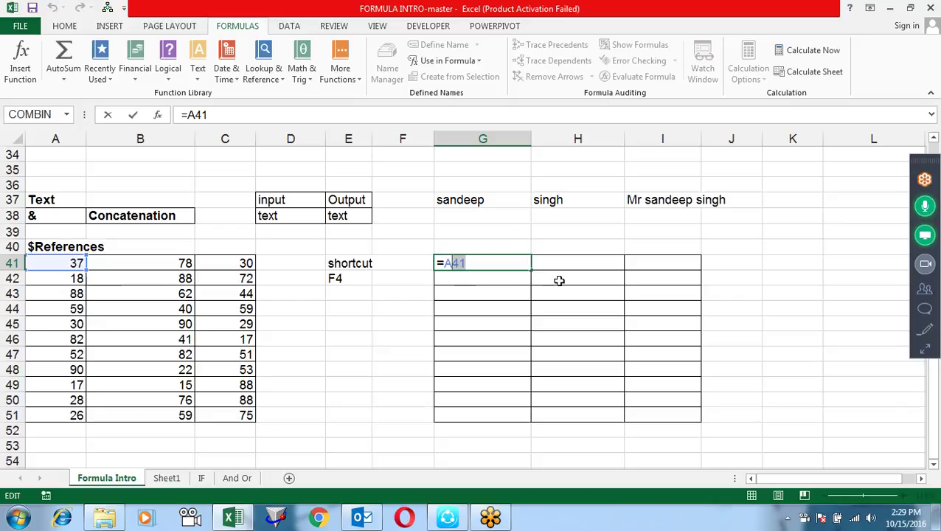
{"action": "key", "text": "Escape"}
Copy G41 across to I41 and check H41 reads =B41 and I41 =C41.
{"action": "left_click_drag", "start_coordinate": [531, 270], "coordinate": [697, 284]}
{"action": "left_click", "coordinate": [511, 273]}
{"action": "left_click", "coordinate": [510, 262]}
{"action": "double_click", "coordinate": [477, 270]}
{"action": "left_click", "coordinate": [572, 261]}
{"action": "double_click", "coordinate": [571, 256]}
{"action": "key", "text": "Escape"}
{"action": "left_click", "coordinate": [657, 265]}
{"action": "double_click", "coordinate": [658, 266]}
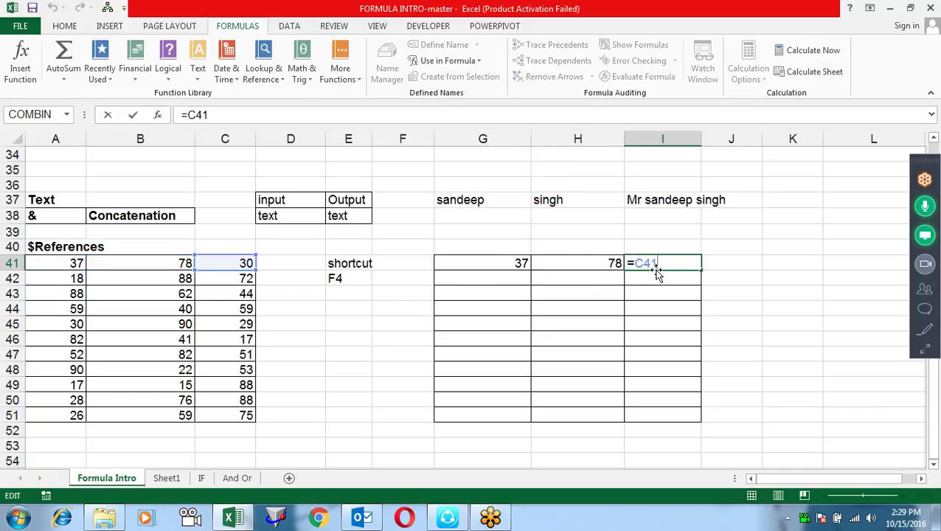
{"action": "key", "text": "Escape"}
Fill G41:I41 down to row 51 and inspect the references in G43, G45, G47.
{"action": "mouse_move", "coordinate": [522, 263]}
{"action": "left_mouse_down"}
{"action": "mouse_move", "coordinate": [668, 262]}
{"action": "mouse_move", "coordinate": [701, 419]}
{"action": "left_mouse_up"}
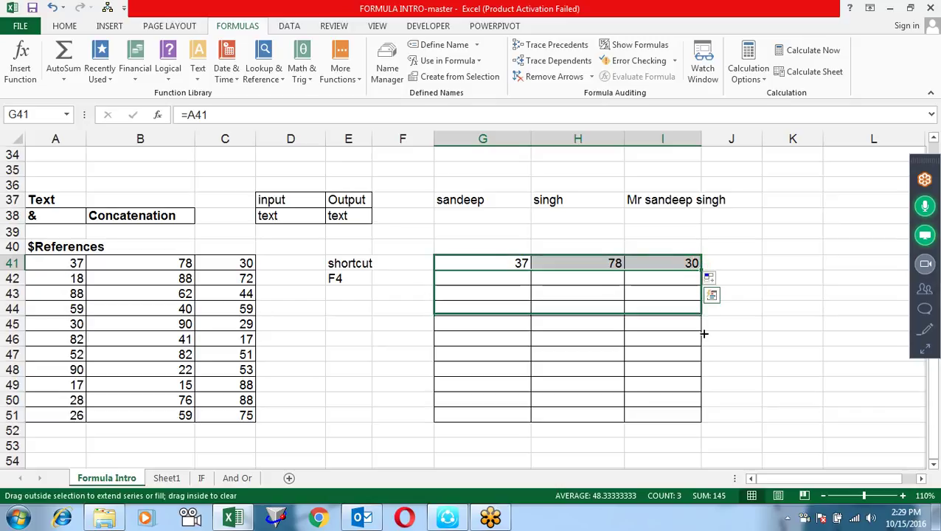
{"action": "left_click", "coordinate": [511, 289]}
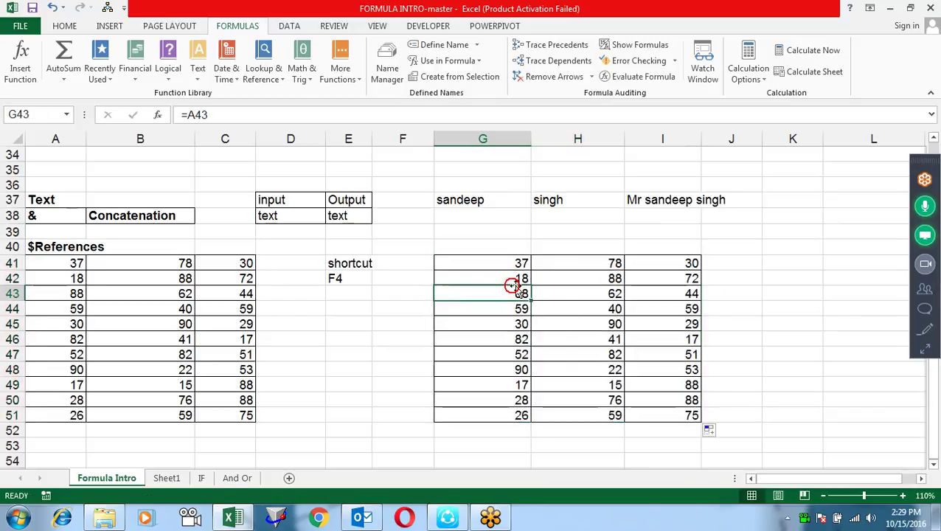
{"action": "double_click", "coordinate": [508, 295]}
{"action": "double_click", "coordinate": [506, 318]}
{"action": "double_click", "coordinate": [509, 354]}
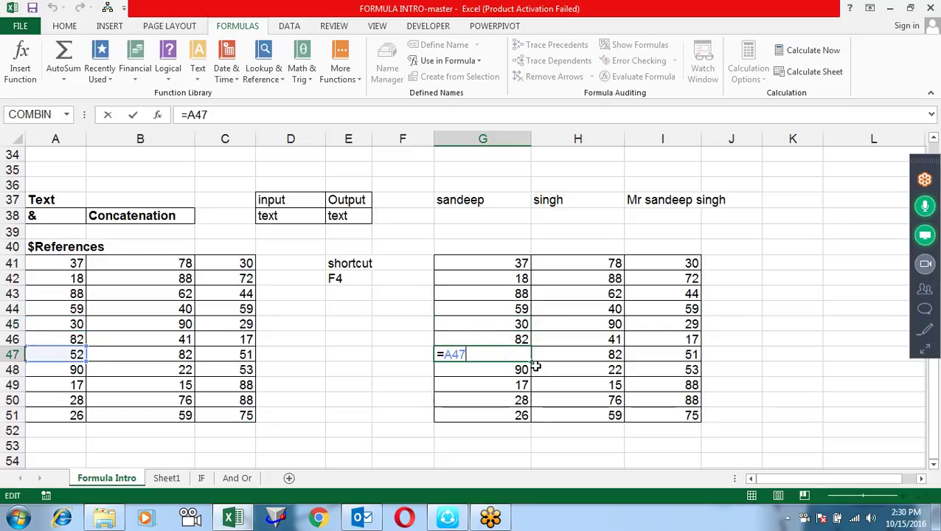
{"action": "key", "text": "Return"}
{"action": "left_click", "coordinate": [508, 264]}
{"action": "double_click", "coordinate": [507, 264]}
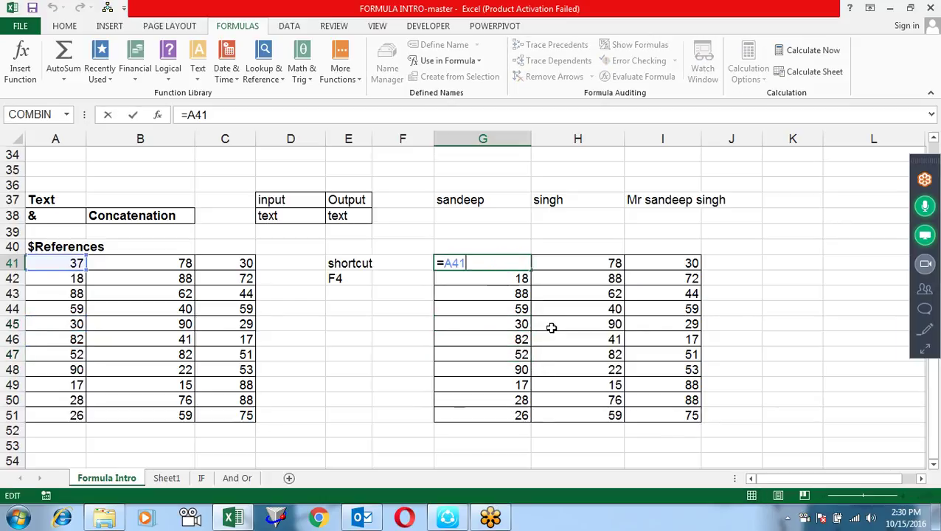
Change G41 to row-locked =A$41 and paste it over G41:I51.
{"action": "left_click", "coordinate": [446, 264]}
{"action": "type", "text": "$"}
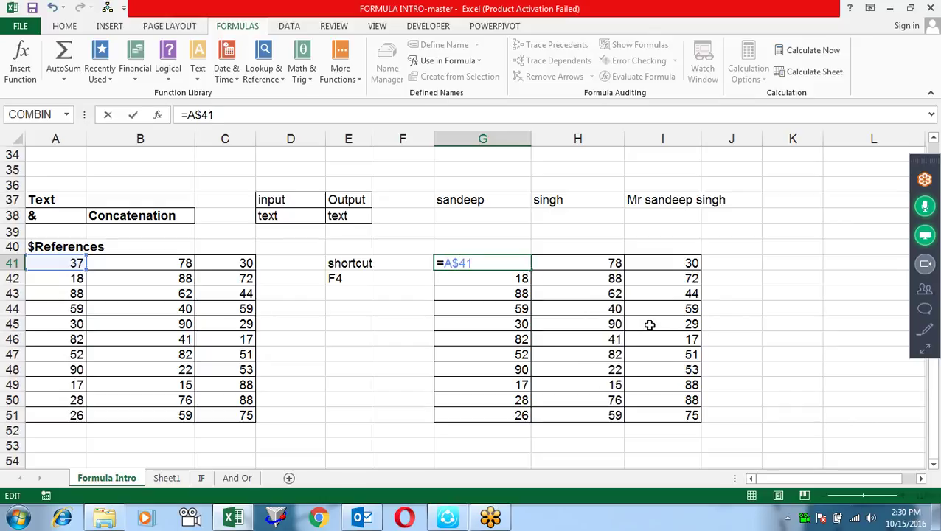
{"action": "key", "text": "Return"}
{"action": "key", "text": "Up"}
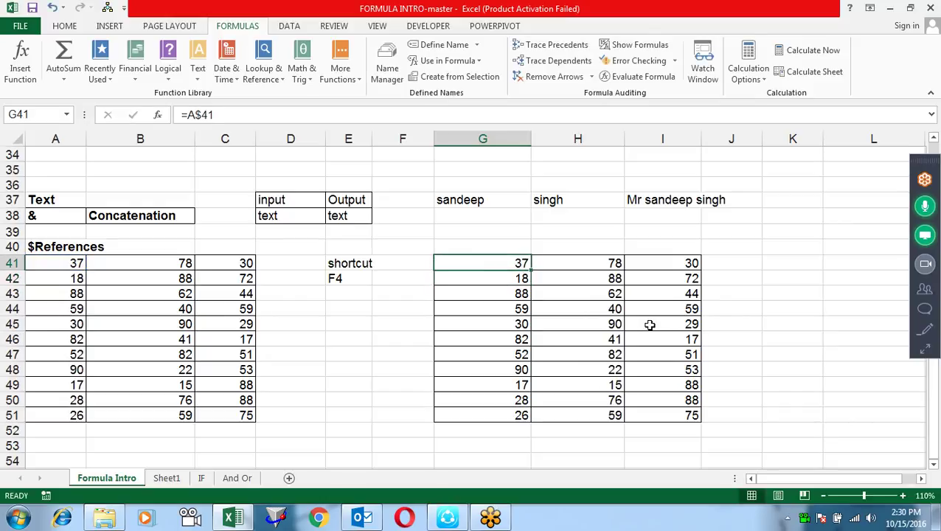
{"action": "key", "text": "ctrl+c"}
{"action": "key", "text": "ctrl+shift+Down"}
{"action": "key", "text": "ctrl+shift+Right"}
{"action": "key", "text": "Return"}
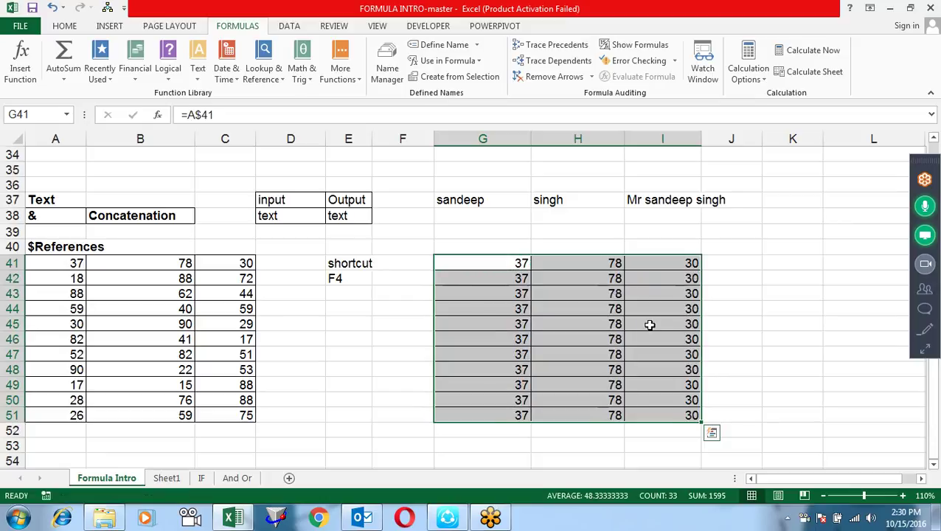
Change G41 to column-locked =$A41 and paste it over G41:I51.
{"action": "key", "text": "Left"}
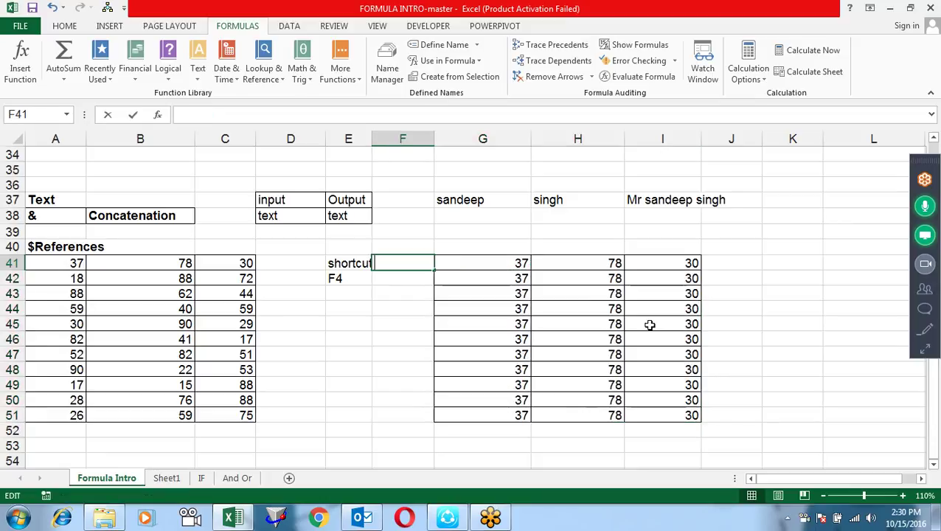
{"action": "key", "text": "Right"}
{"action": "key", "text": "F2"}
{"action": "key", "text": "Left"}
{"action": "key", "text": "Left"}
{"action": "key", "text": "BackSpace"}
{"action": "key", "text": "Left"}
{"action": "key", "text": "F4"}
{"action": "key", "text": "F4"}
{"action": "key", "text": "F4"}
{"action": "key", "text": "Return"}
{"action": "key", "text": "Up"}
{"action": "key", "text": "ctrl+c"}
{"action": "key", "text": "ctrl+shift+Right"}
{"action": "key", "text": "ctrl+shift+Down"}
{"action": "key", "text": "ctrl+v"}
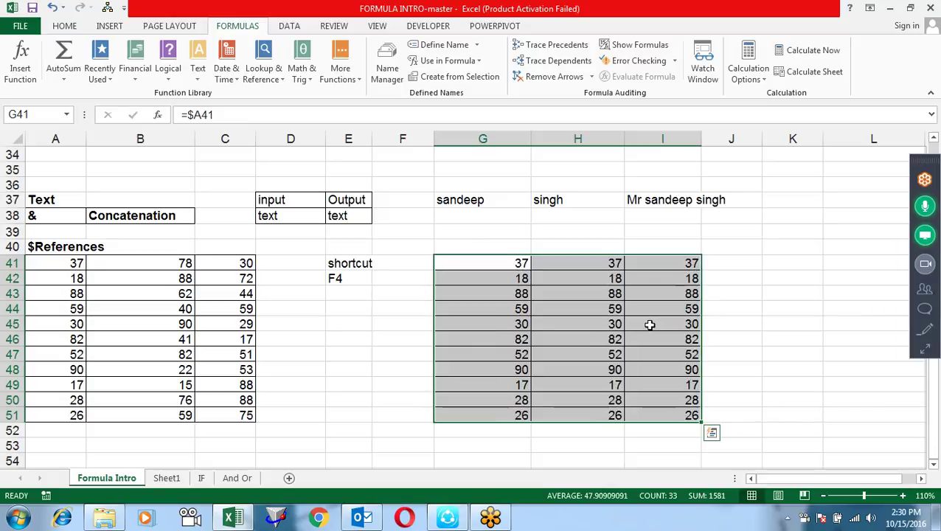
Check that G42 now references $A42.
{"action": "key", "text": "Down"}
{"action": "key", "text": "F2"}
{"action": "key", "text": "Escape"}
{"action": "key", "text": "Up"}
Make G41 fully absolute =$A$41 and paste it over G41:I51, showing 37 everywhere.
{"action": "key", "text": "F2"}
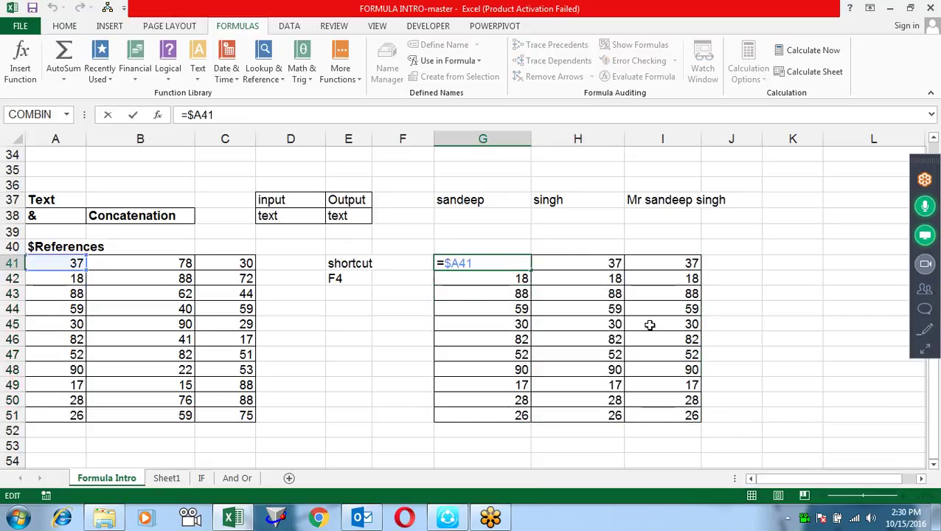
{"action": "key", "text": "F4"}
{"action": "key", "text": "F4"}
{"action": "key", "text": "F4"}
{"action": "key", "text": "F4"}
{"action": "key", "text": "F4"}
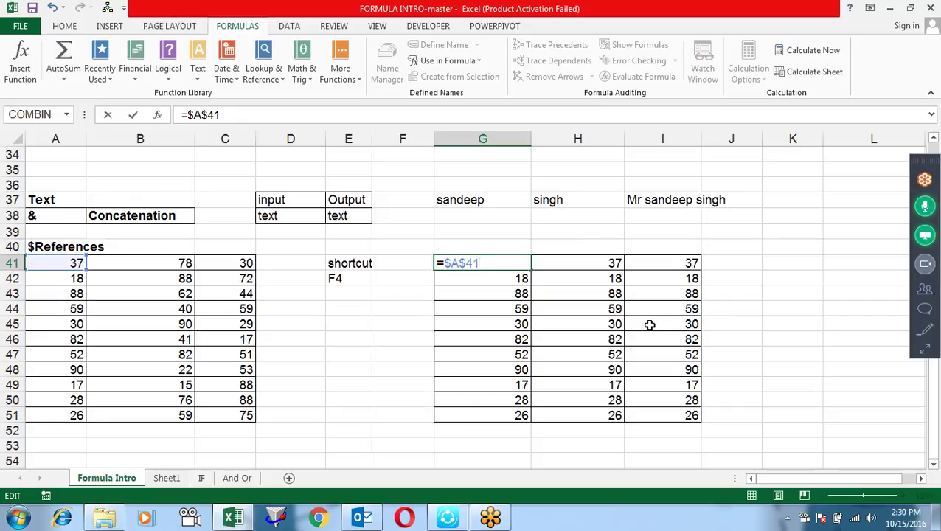
{"action": "key", "text": "Return"}
{"action": "key", "text": "Up"}
{"action": "key", "text": "ctrl+c"}
{"action": "key", "text": "shift+Right"}
{"action": "key", "text": "shift+Right"}
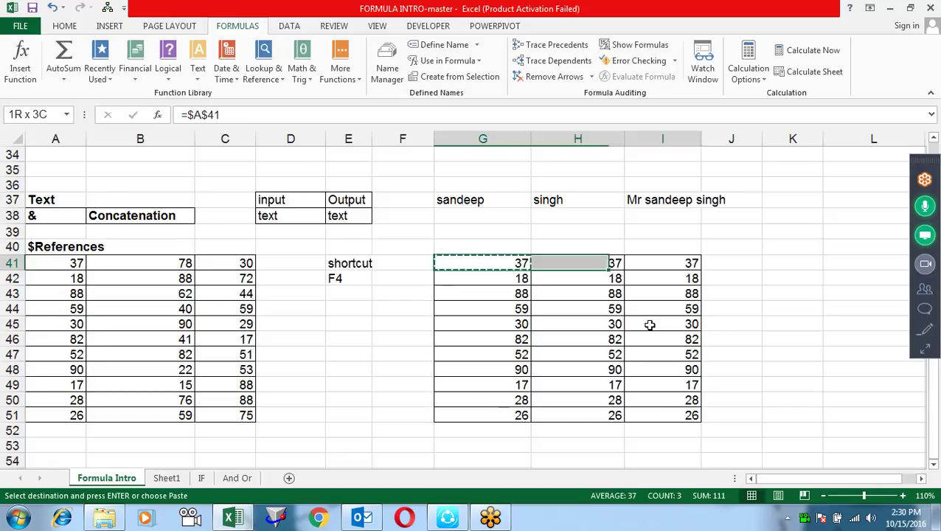
{"action": "key", "text": "shift+Down"}
{"action": "key", "text": "shift+Down"}
{"action": "key", "text": "shift+Down"}
{"action": "key", "text": "Return"}
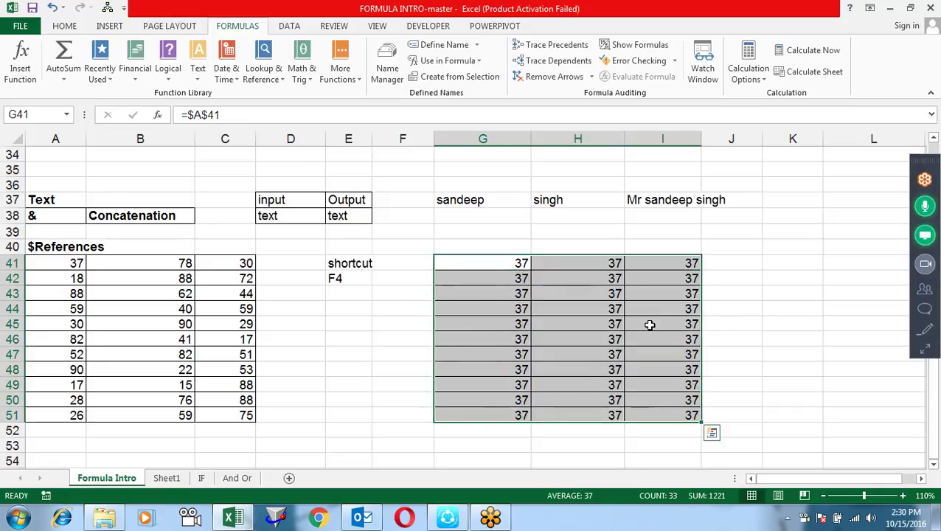
{"action": "key", "text": "Down"}
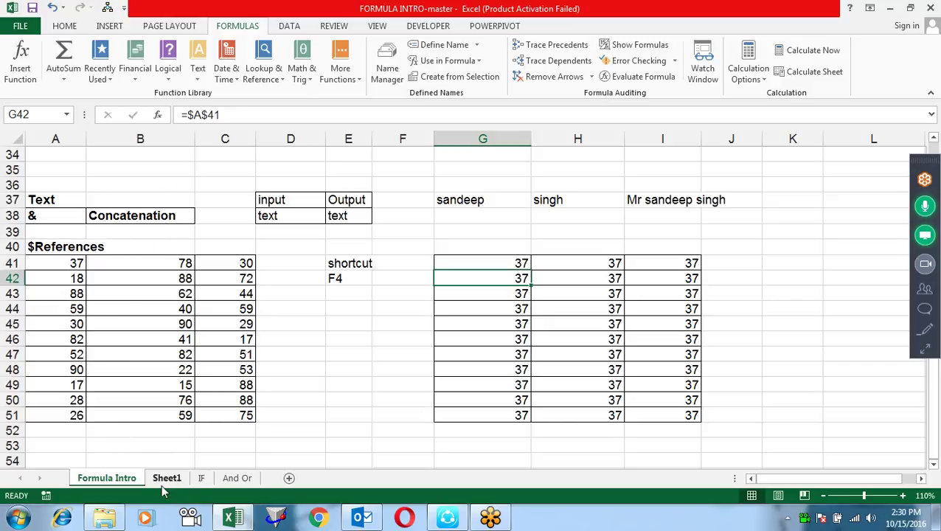
Open the IF sheet and select C7, the first Incentive cell.
{"action": "scroll", "coordinate": [426, 295], "scroll_direction": "up", "scroll_amount": 6}
{"action": "scroll", "coordinate": [430, 297], "scroll_direction": "up", "scroll_amount": 2}
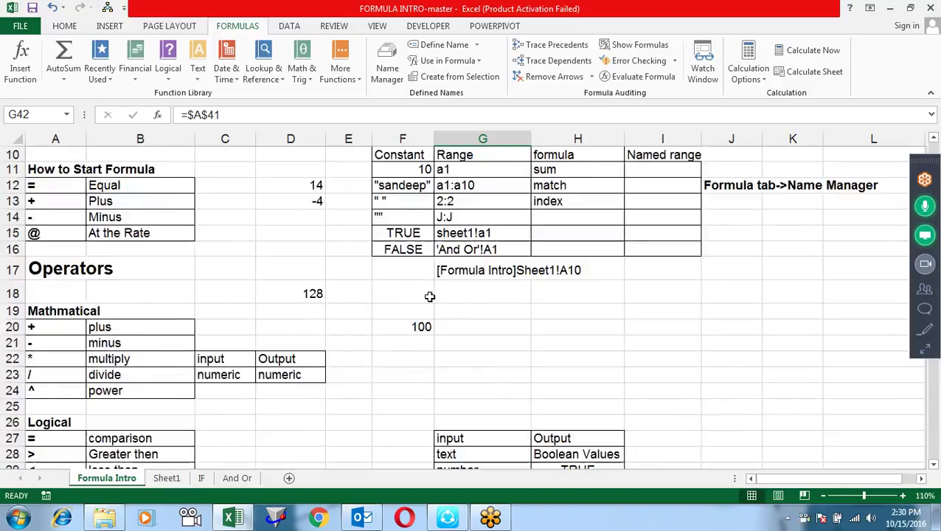
{"action": "scroll", "coordinate": [431, 296], "scroll_direction": "up", "scroll_amount": 3}
{"action": "left_click", "coordinate": [201, 478]}
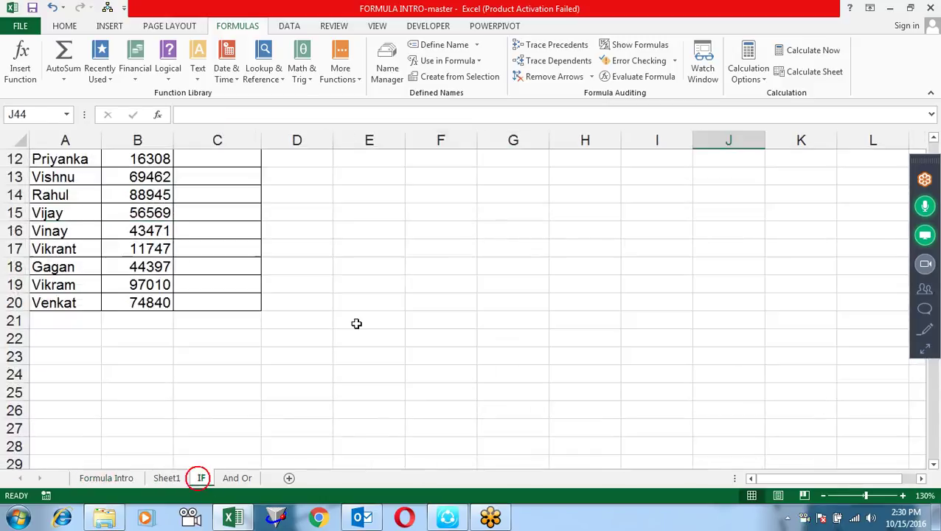
{"action": "scroll", "coordinate": [368, 226], "scroll_direction": "up", "scroll_amount": 4}
{"action": "left_click", "coordinate": [293, 298]}
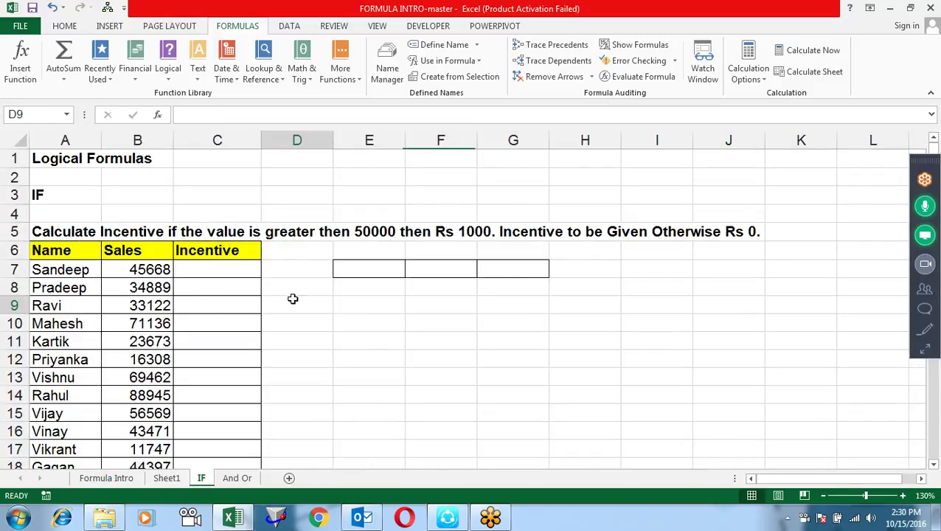
{"action": "scroll", "coordinate": [273, 226], "scroll_direction": "down", "scroll_amount": 1}
{"action": "scroll", "coordinate": [284, 226], "scroll_direction": "up", "scroll_amount": 1}
{"action": "scroll", "coordinate": [273, 227], "scroll_direction": "down", "scroll_amount": 1}
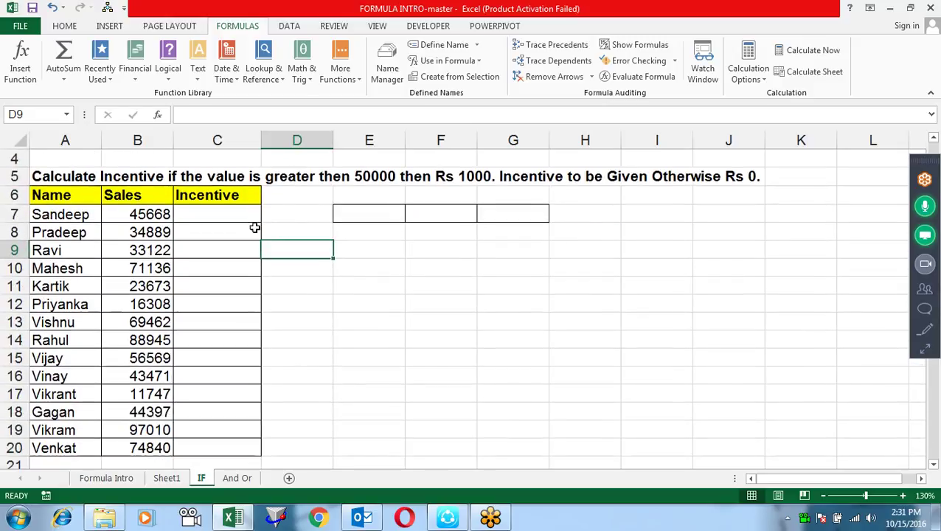
{"action": "left_click", "coordinate": [242, 214]}
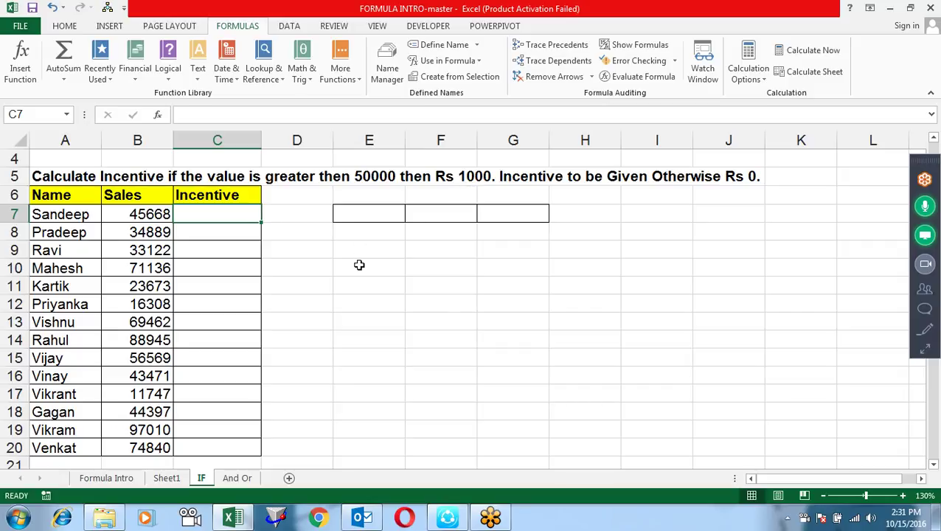
Enter =IF(B7>50000,1000,0) in C7.
{"action": "type", "text": "=if"}
{"action": "key", "text": "Tab"}
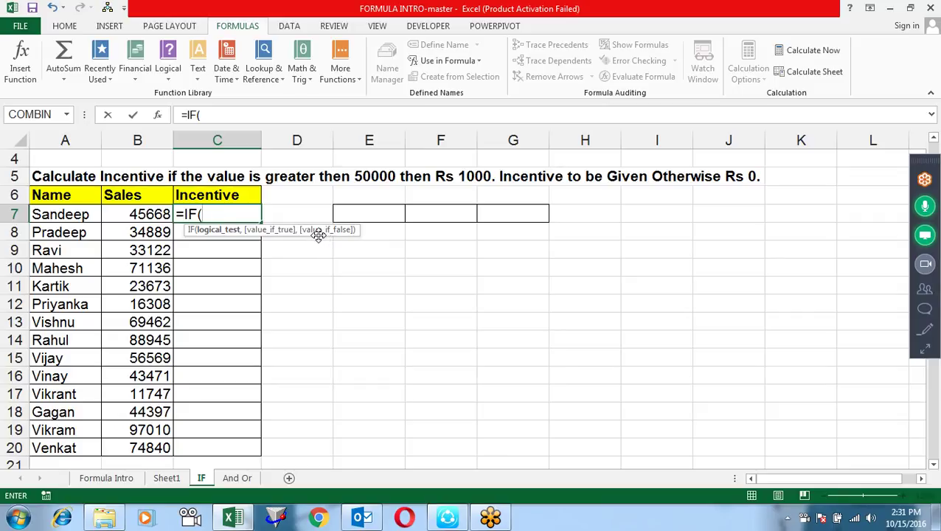
{"action": "key", "text": "BackSpace"}
{"action": "key", "text": "BackSpace"}
{"action": "key", "text": "BackSpace"}
{"action": "type", "text": "i"}
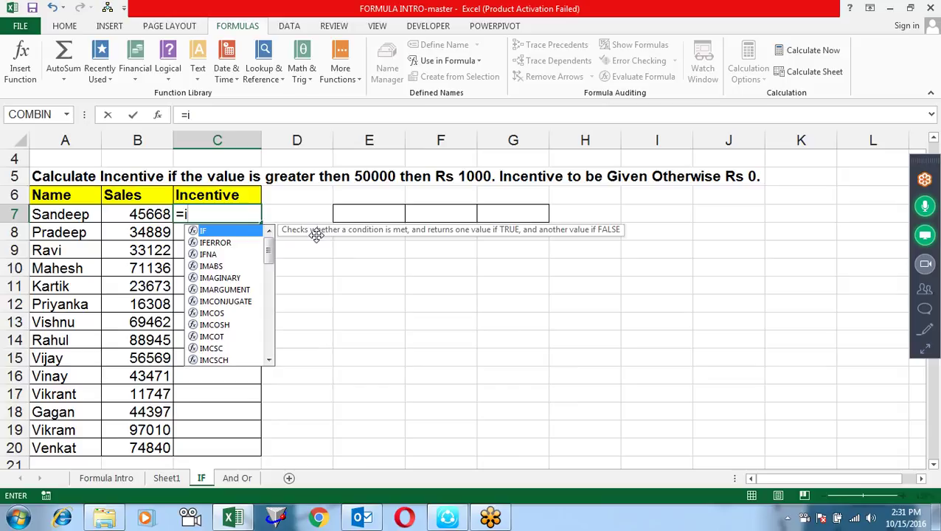
{"action": "key", "text": "Down"}
{"action": "key", "text": "Down"}
{"action": "key", "text": "Up"}
{"action": "key", "text": "Up"}
{"action": "key", "text": "Tab"}
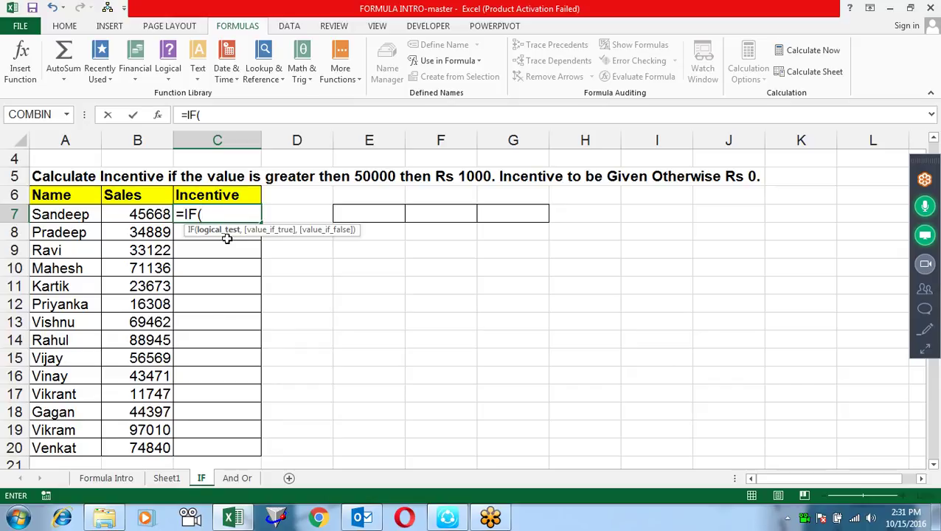
{"action": "left_click", "coordinate": [147, 212]}
{"action": "type", "text": ">"}
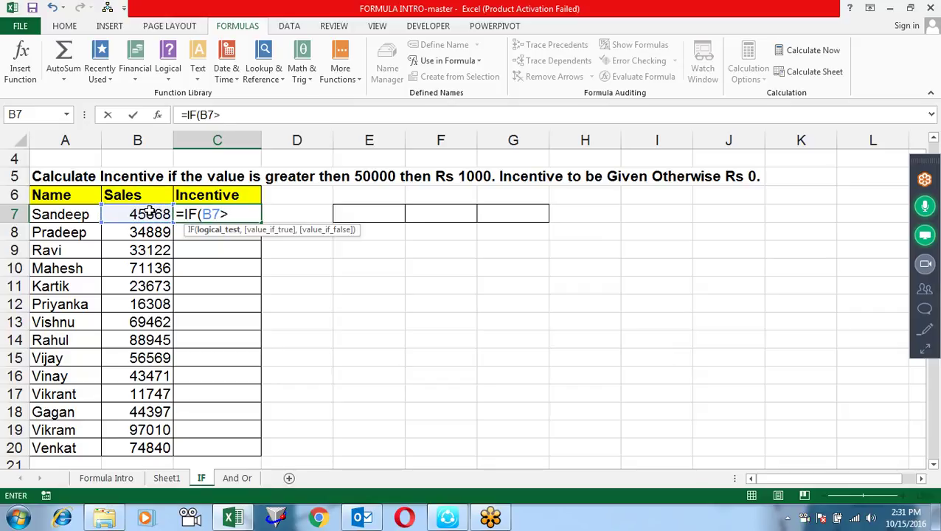
{"action": "type", "text": "50000,"}
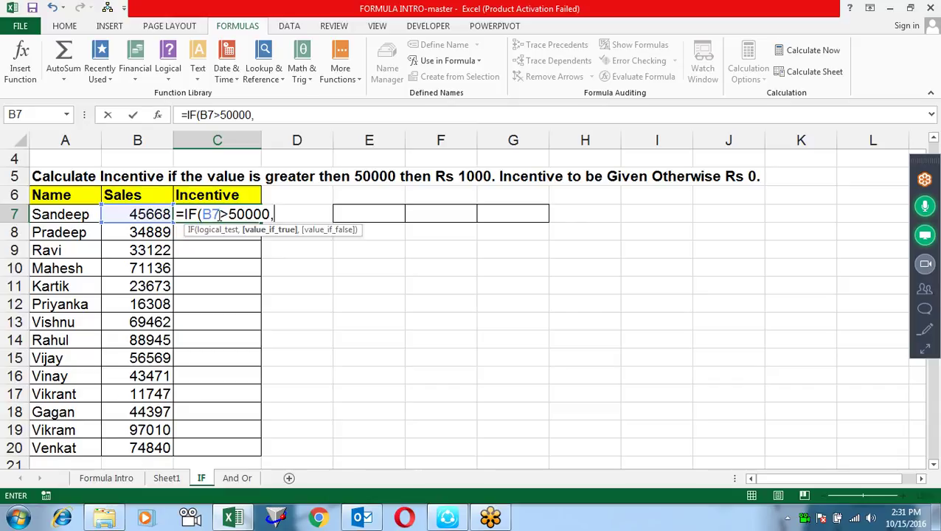
{"action": "type", "text": "1000,0"}
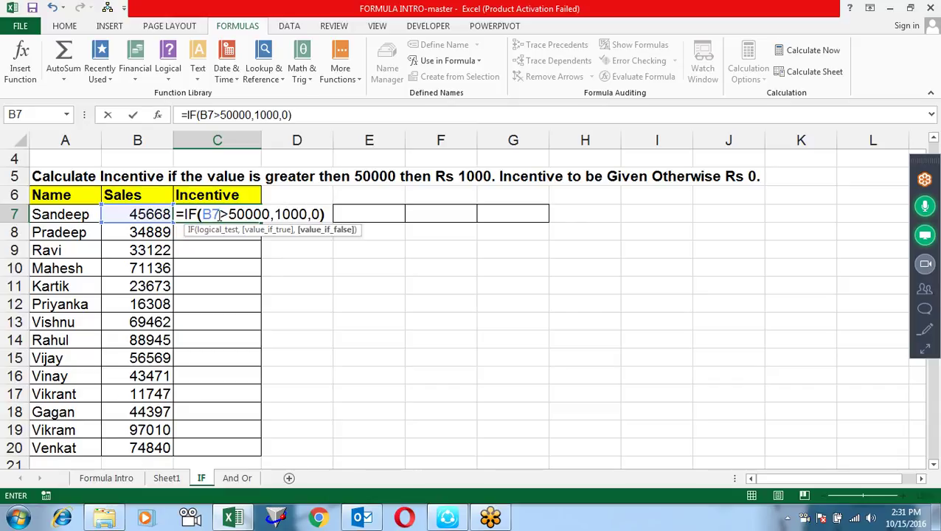
{"action": "key", "text": "Return"}
Fill C7's IF formula down to C20 and reopen C7 to review it.
{"action": "left_click", "coordinate": [246, 214]}
{"action": "left_click_drag", "start_coordinate": [261, 223], "coordinate": [265, 462]}
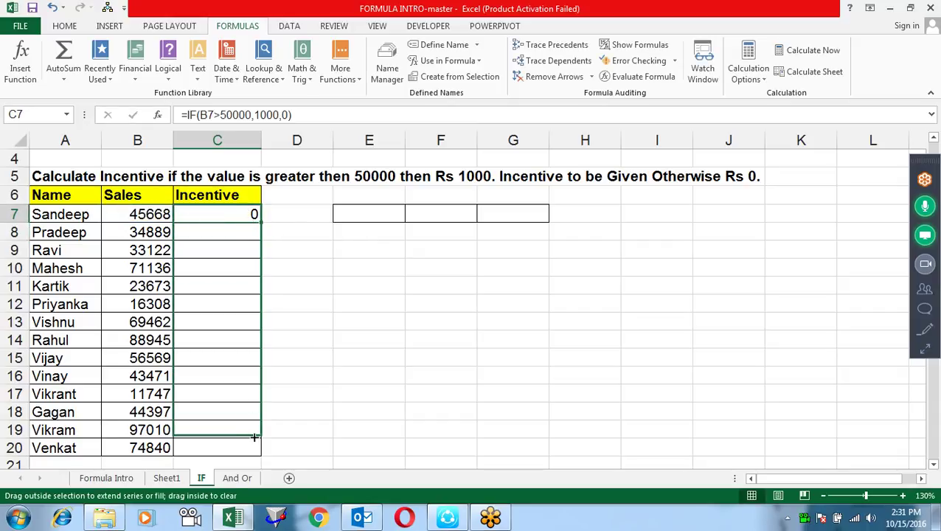
{"action": "left_click", "coordinate": [246, 214]}
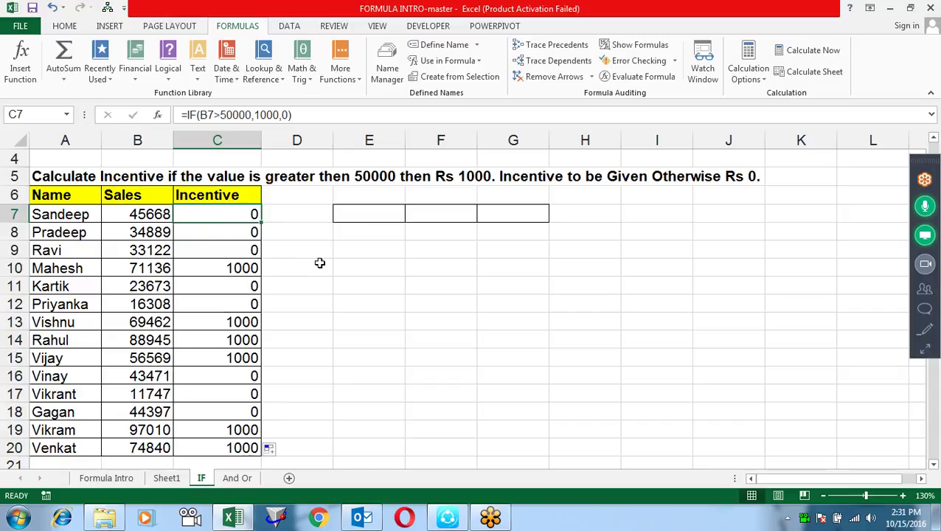
{"action": "double_click", "coordinate": [233, 216]}
{"action": "left_click", "coordinate": [245, 216]}
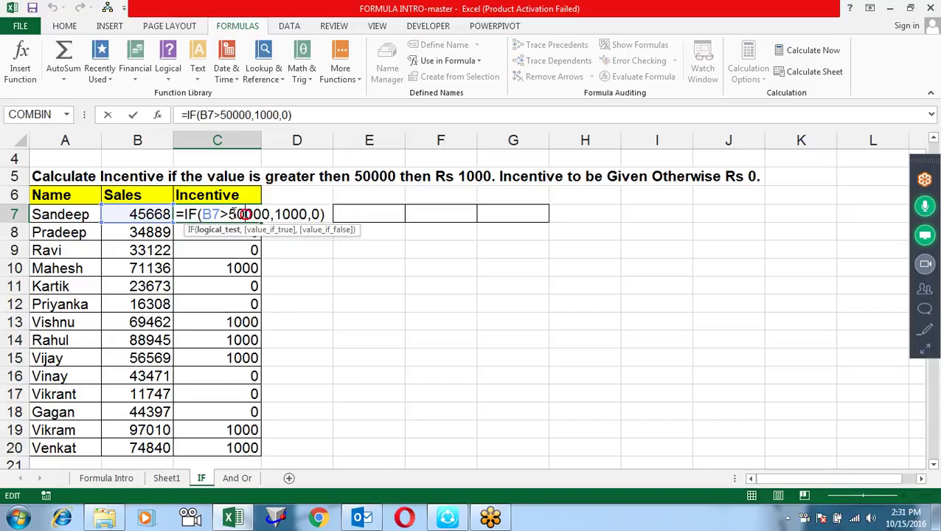
Evaluate C7's logical test B7>50000 with F9 to reveal FALSE, then cancel the edit.
{"action": "left_click", "coordinate": [229, 230]}
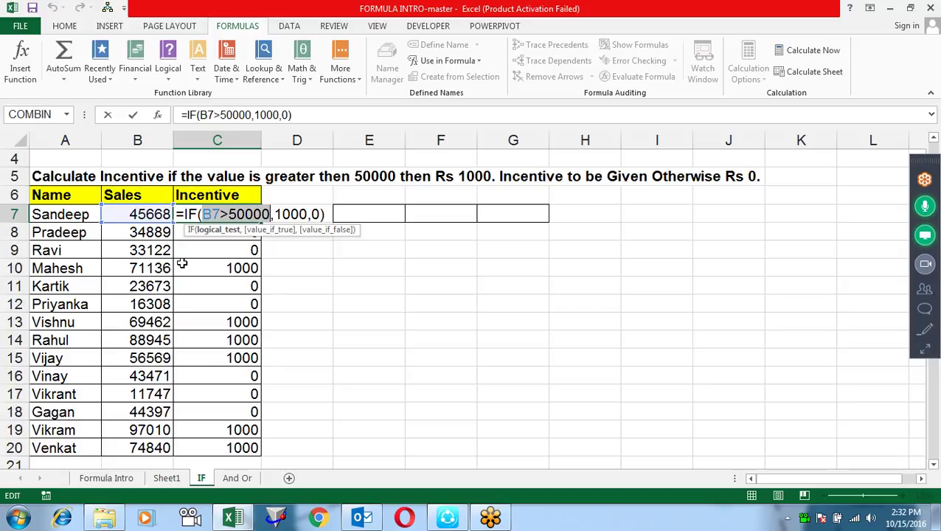
{"action": "key", "text": "F9"}
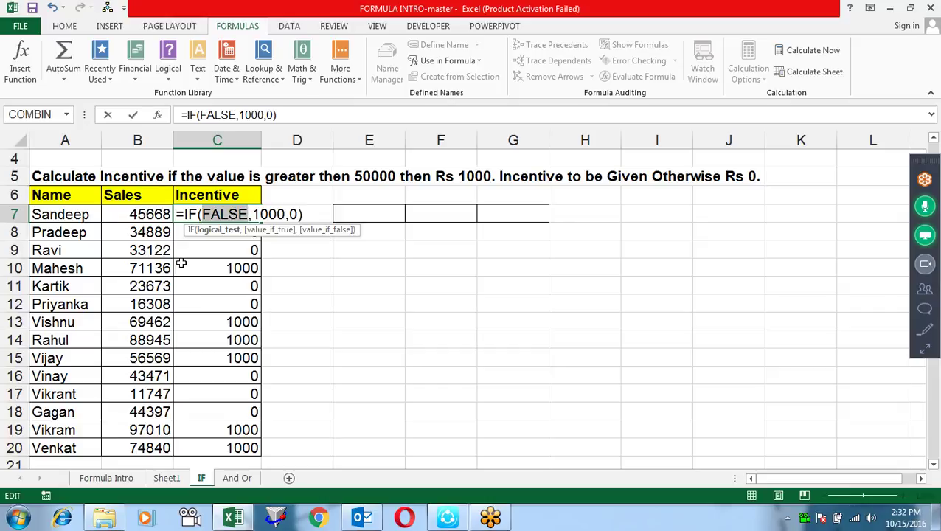
{"action": "key", "text": "Escape"}
Highlight the FALSE condition in C7's =IF(FALSE,1000,0) and commit it so C7 returns 0.
{"action": "key", "text": "Down"}
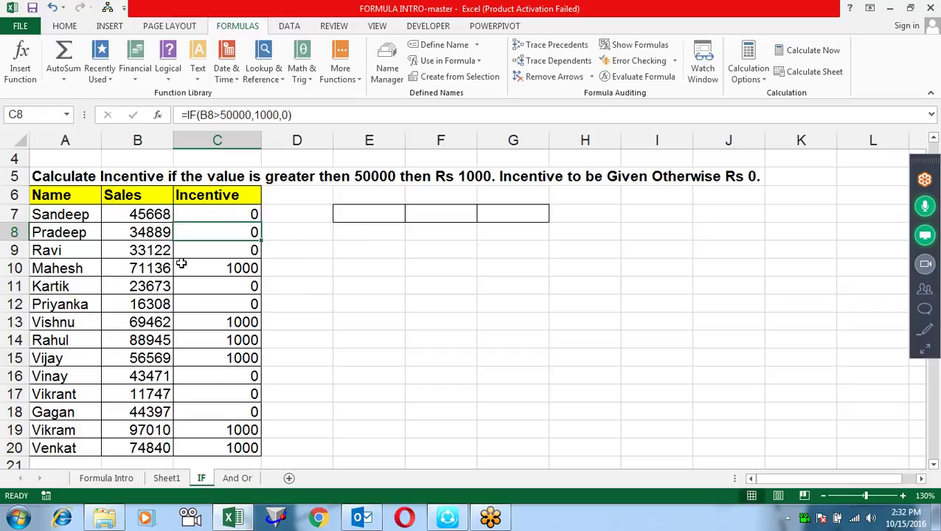
{"action": "key", "text": "Up"}
{"action": "key", "text": "F2"}
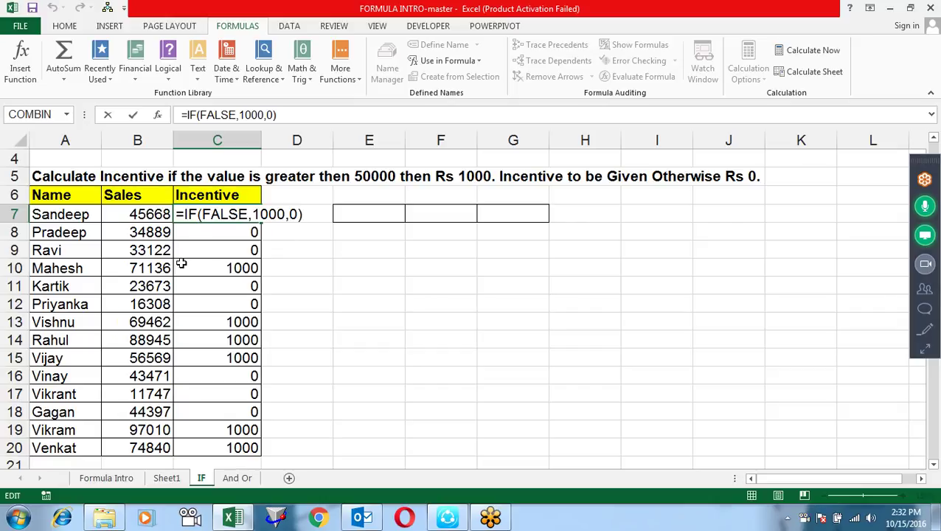
{"action": "left_click_drag", "start_coordinate": [302, 213], "coordinate": [206, 226]}
{"action": "double_click", "coordinate": [205, 221]}
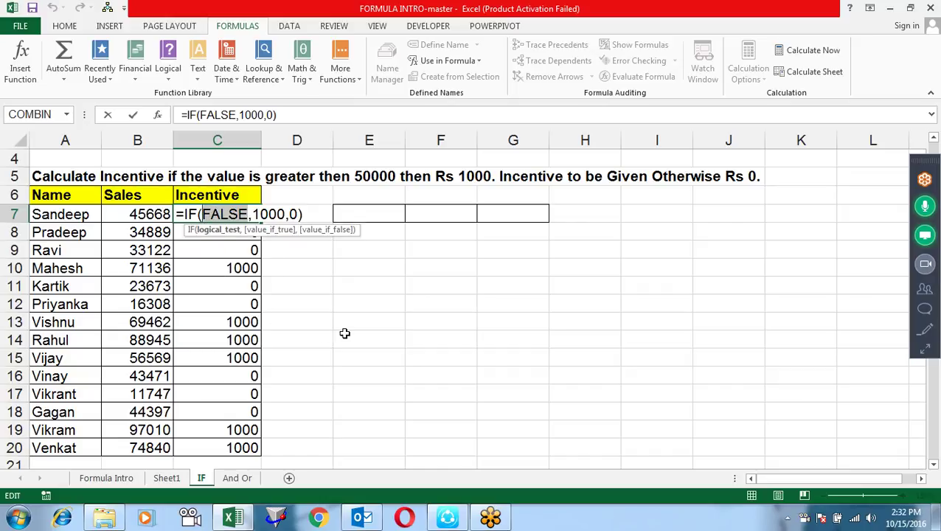
{"action": "left_click", "coordinate": [443, 302]}
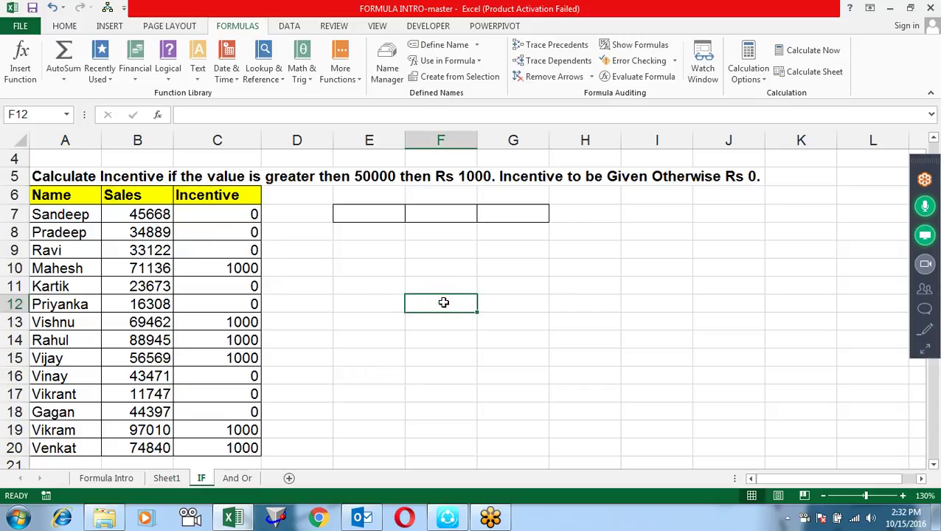
Enter 1000 in F7 and 2000 in G7.
{"action": "key", "text": "ctrl+z"}
{"action": "left_click", "coordinate": [377, 220]}
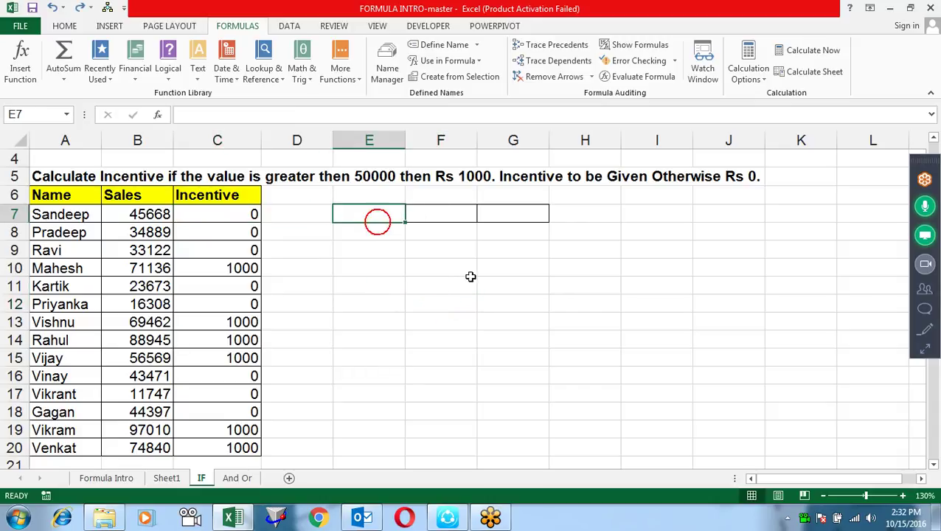
{"action": "left_click", "coordinate": [407, 212]}
{"action": "type", "text": "1000"}
{"action": "key", "text": "Tab"}
{"action": "type", "text": "2000"}
{"action": "key", "text": "Return"}
Enter =IF(E7,F7,G7) in F8.
{"action": "type", "text": "="}
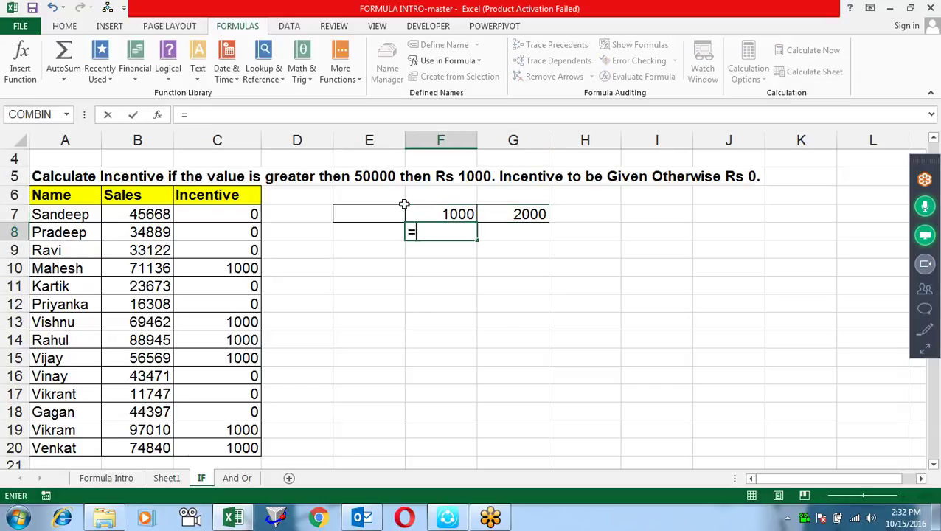
{"action": "type", "text": "IF("}
{"action": "left_click", "coordinate": [348, 208]}
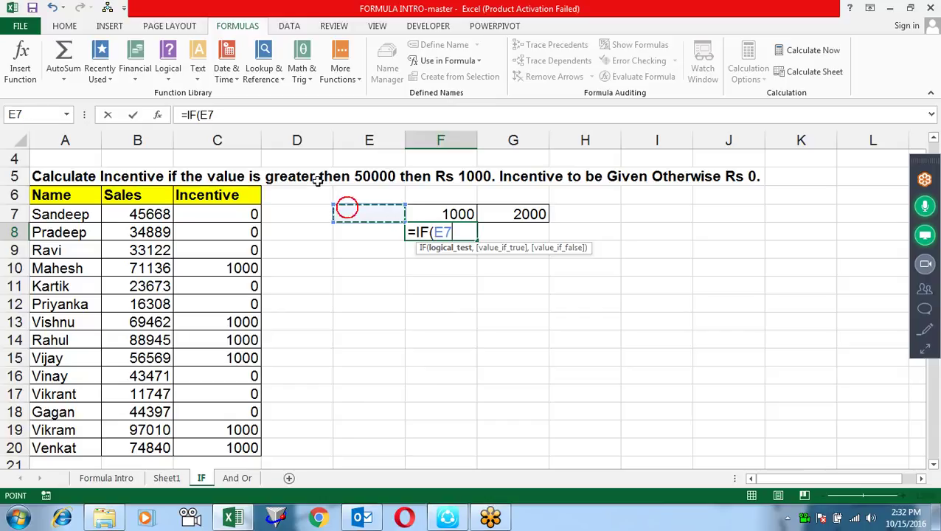
{"action": "type", "text": ","}
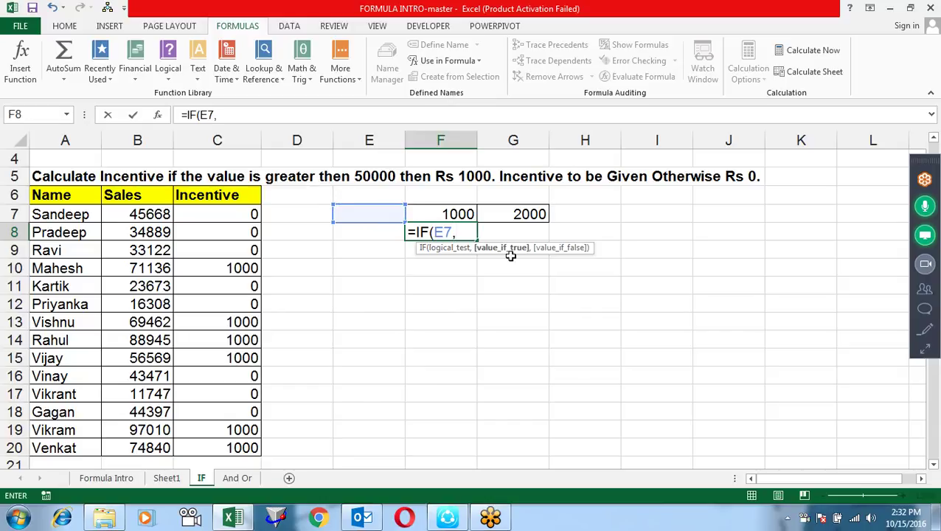
{"action": "left_click", "coordinate": [474, 211]}
{"action": "type", "text": ","}
{"action": "left_click", "coordinate": [490, 213]}
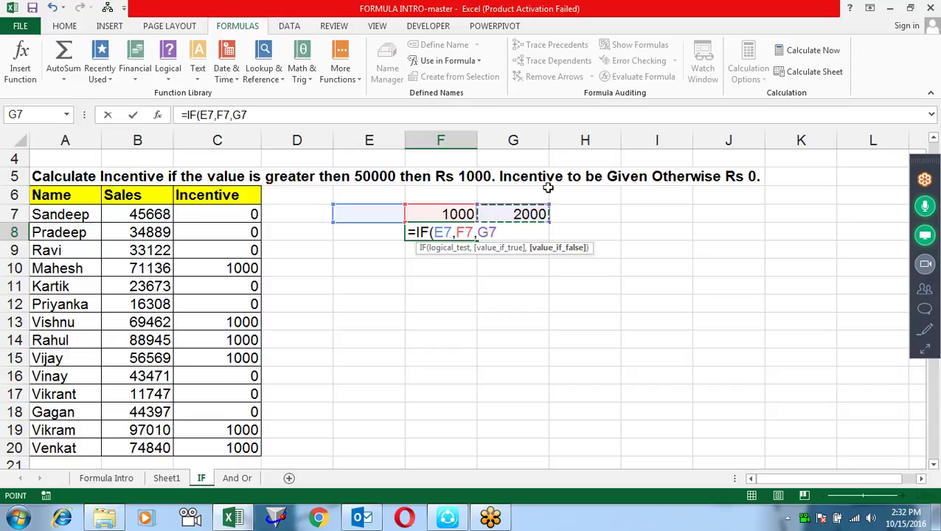
{"action": "key", "text": "Return"}
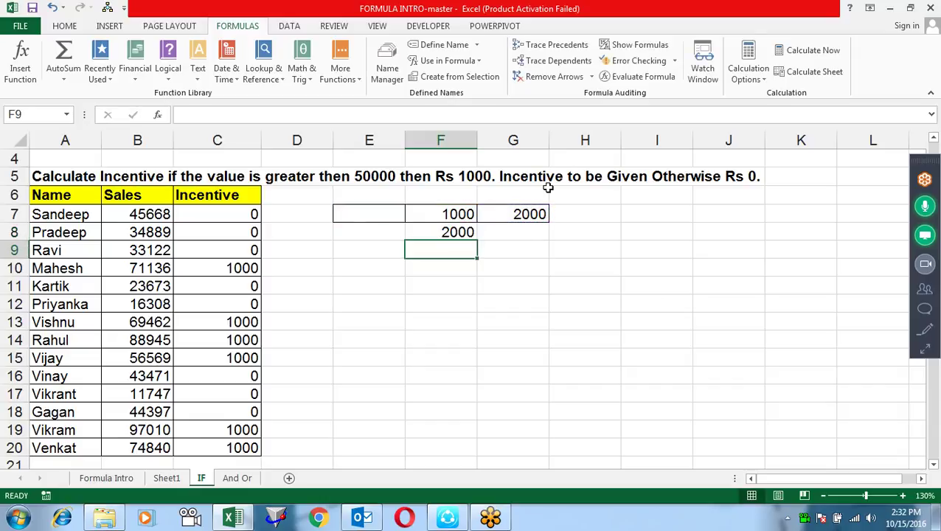
Review F8's IF formula in edit mode without changing it.
{"action": "key", "text": "Up"}
{"action": "key", "text": "F2"}
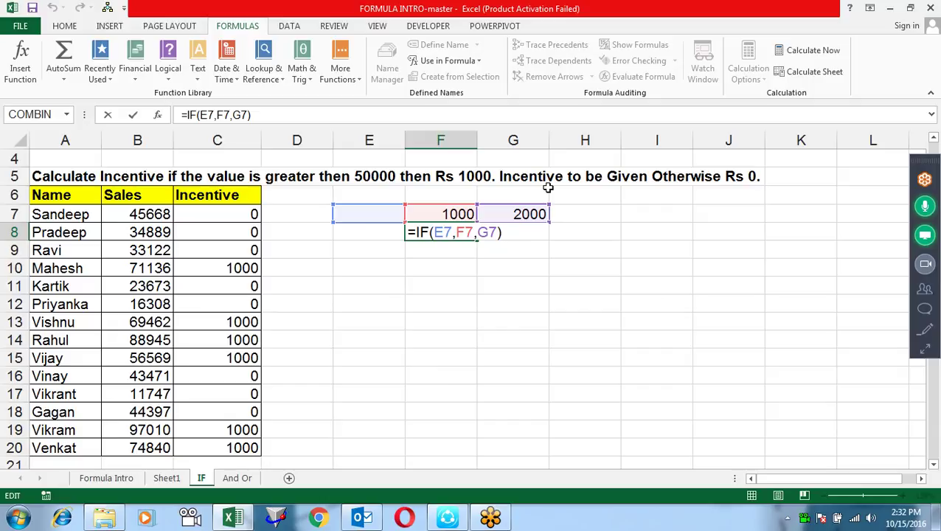
{"action": "key", "text": "Return"}
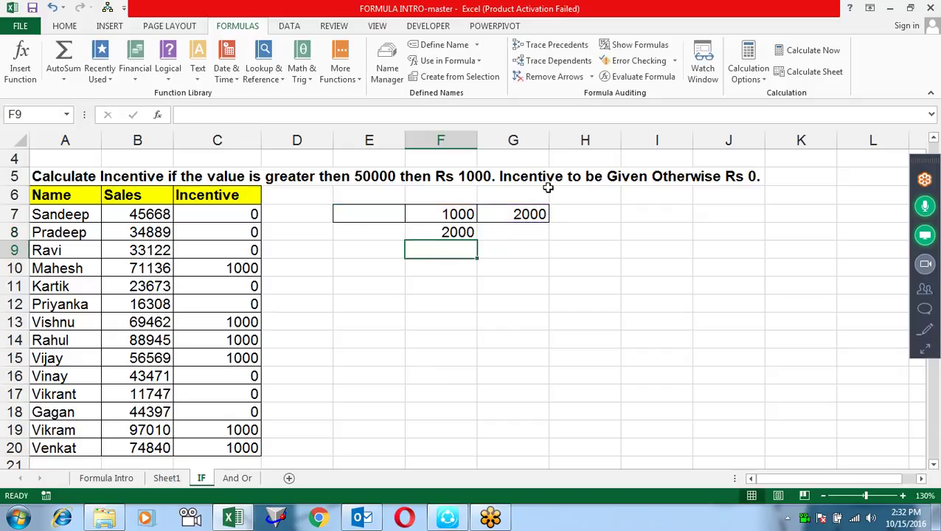
{"action": "key", "text": "Up"}
{"action": "key", "text": "F2"}
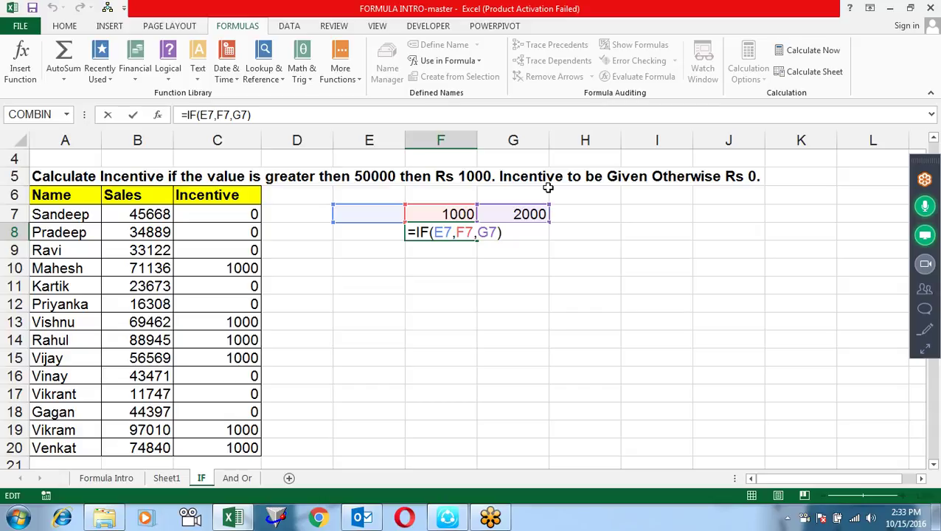
Set E7 to 1, then to 0, watching F8 recalculate.
{"action": "key", "text": "Return"}
{"action": "left_click", "coordinate": [365, 212]}
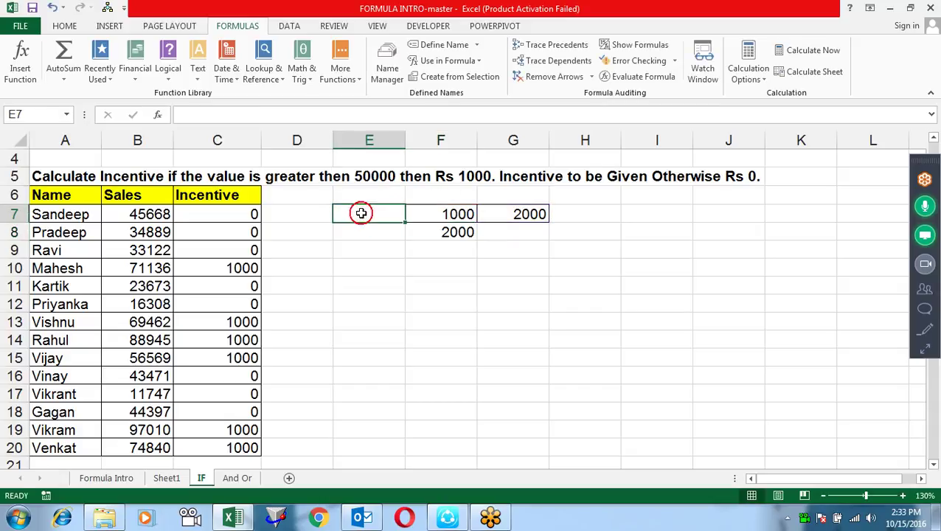
{"action": "type", "text": "1"}
{"action": "key", "text": "Return"}
{"action": "left_click", "coordinate": [361, 213]}
{"action": "type", "text": "0"}
{"action": "key", "text": "Return"}
Set E7 to TRUE, then to FALSE, leaving F8 at 2000.
{"action": "left_click", "coordinate": [362, 213]}
{"action": "type", "text": "true"}
{"action": "key", "text": "Return"}
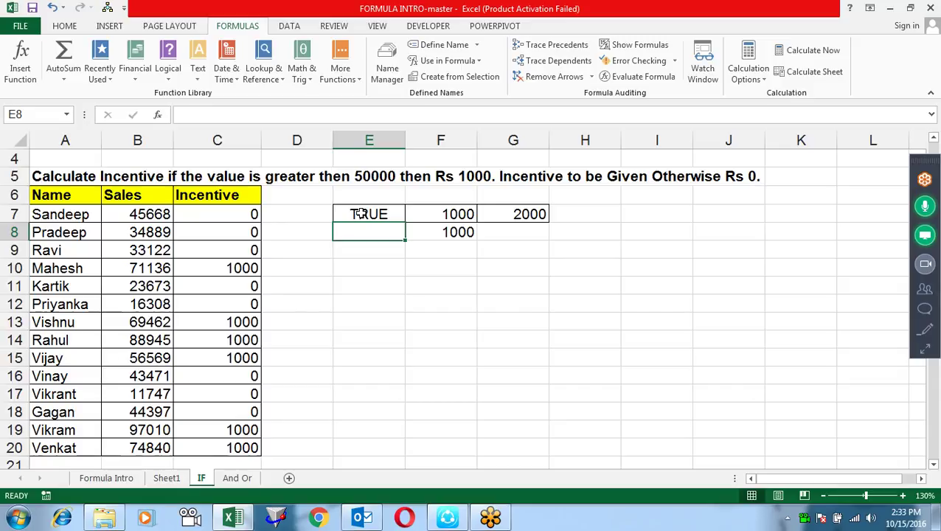
{"action": "left_click", "coordinate": [362, 213]}
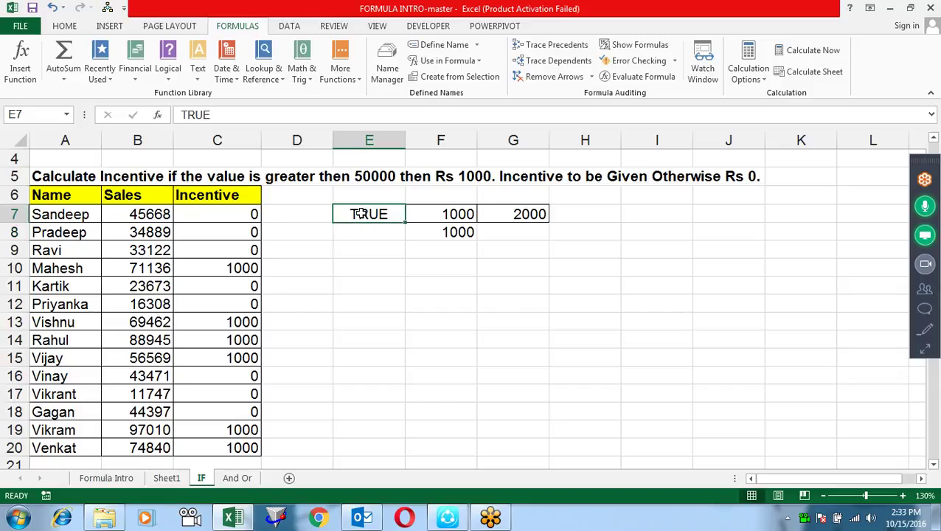
{"action": "type", "text": "false"}
{"action": "key", "text": "Return"}
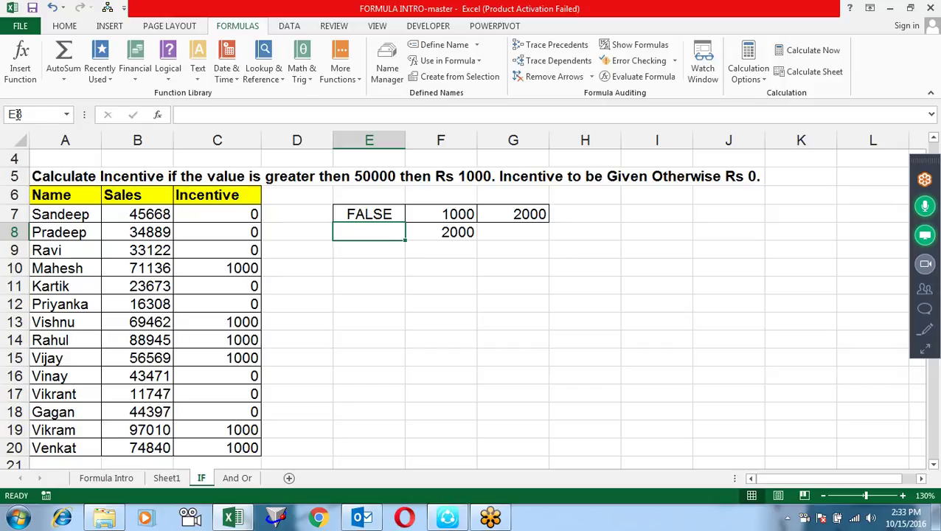
Point out cells A7, B7 and E7, then move to E10 and scroll down.
{"action": "left_click", "coordinate": [62, 218]}
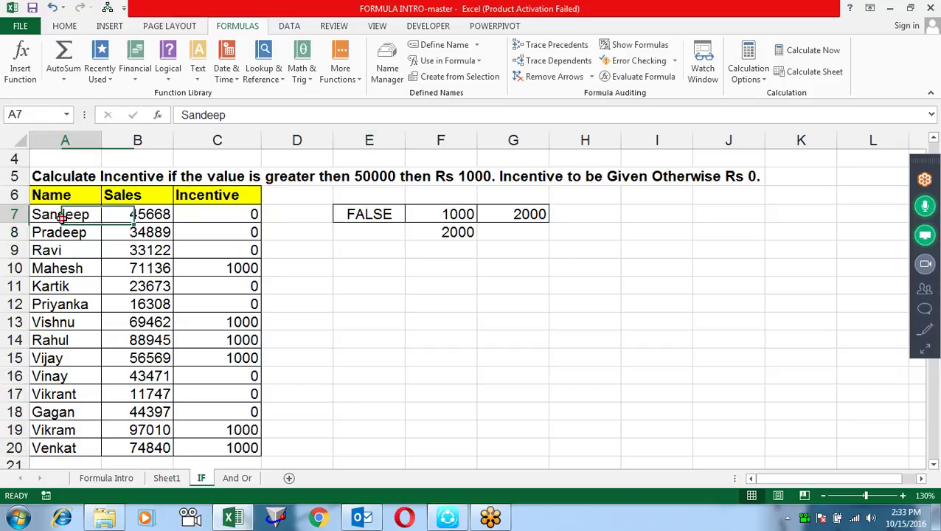
{"action": "left_click", "coordinate": [142, 214]}
{"action": "left_click", "coordinate": [352, 218]}
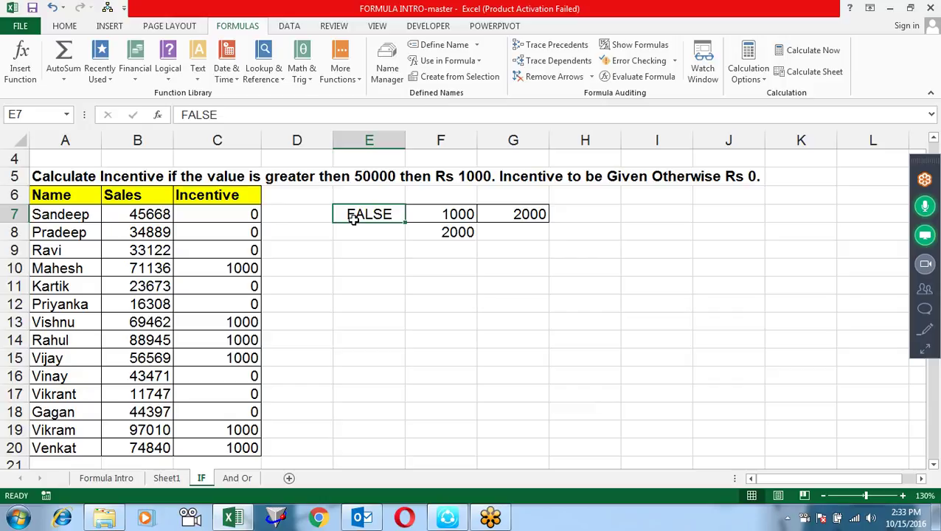
{"action": "left_click", "coordinate": [351, 268]}
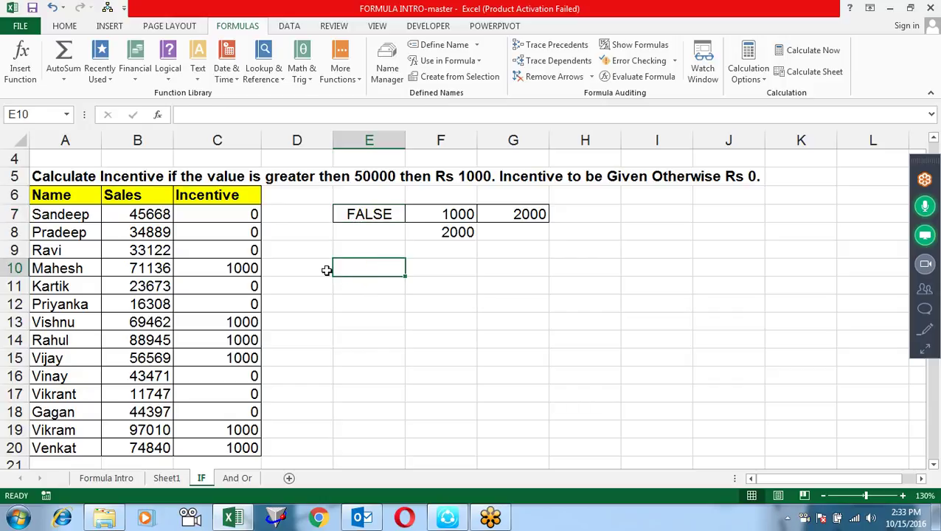
{"action": "scroll", "coordinate": [325, 269], "scroll_direction": "down", "scroll_amount": 6}
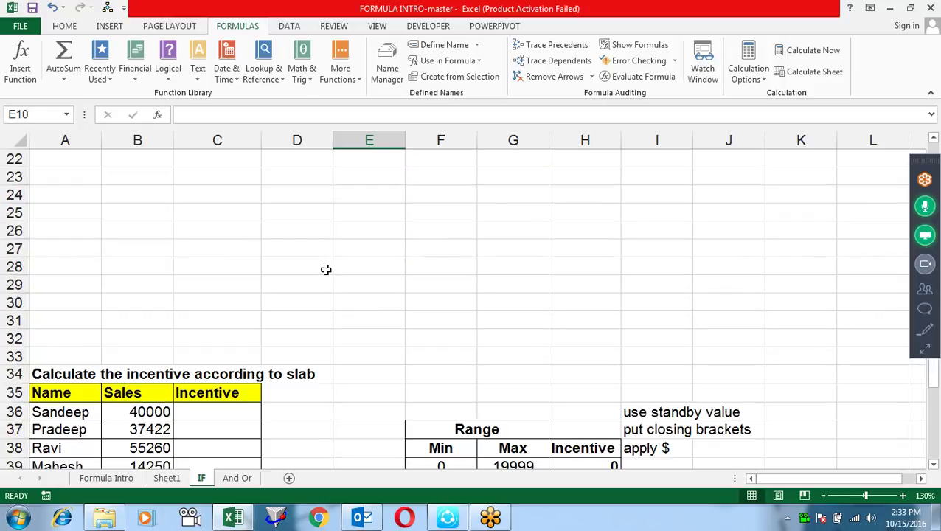
{"action": "scroll", "coordinate": [326, 269], "scroll_direction": "down", "scroll_amount": 4}
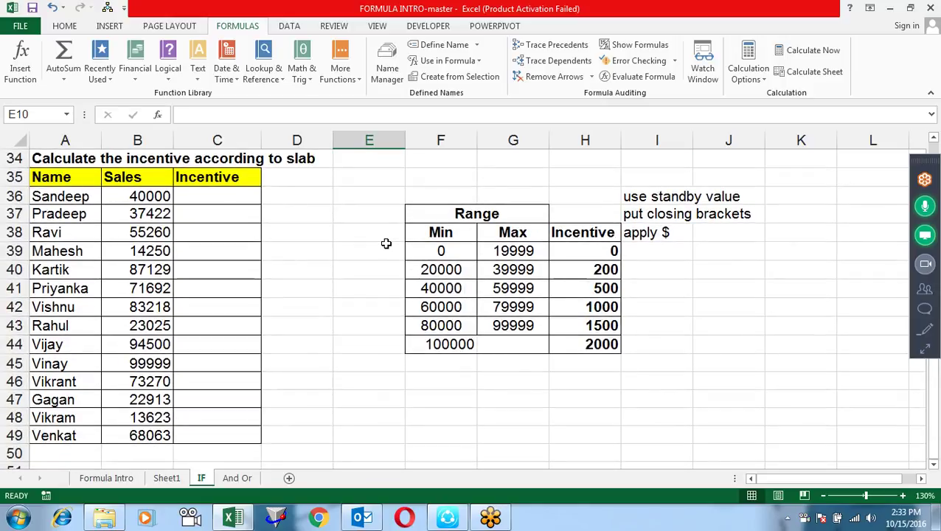
{"action": "left_click_drag", "start_coordinate": [441, 250], "coordinate": [597, 351]}
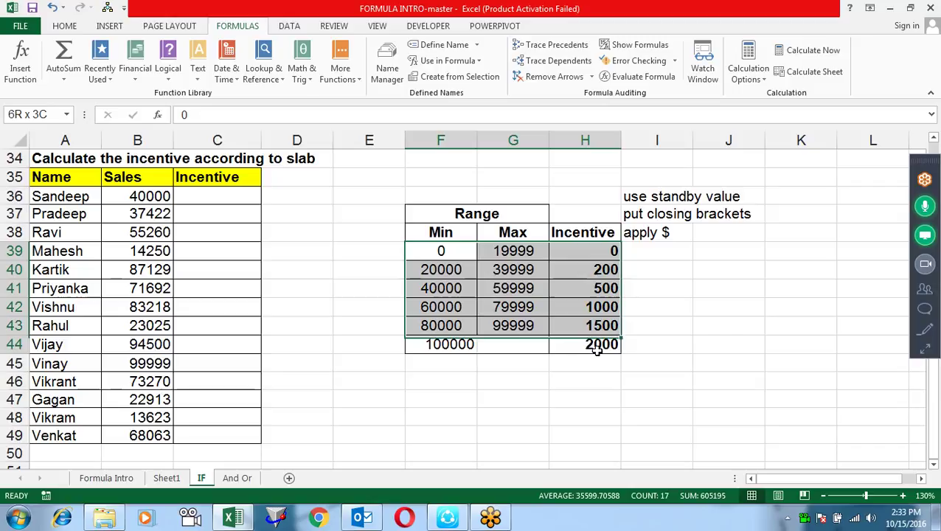
{"action": "left_click", "coordinate": [440, 251]}
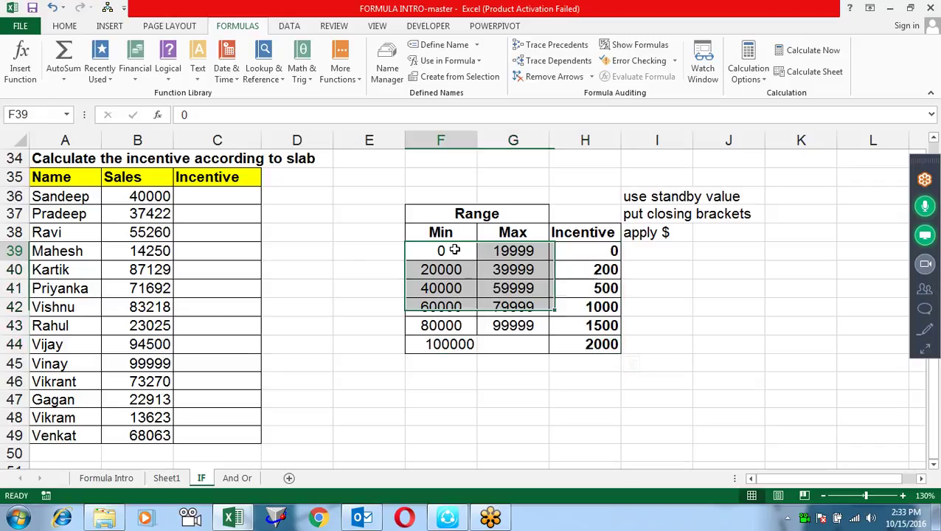
{"action": "left_click", "coordinate": [530, 251]}
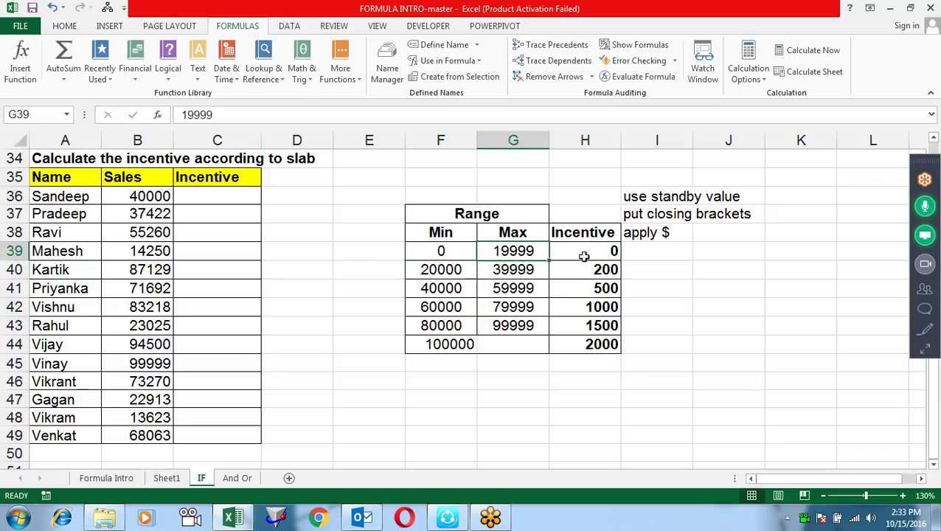
{"action": "left_click", "coordinate": [584, 256]}
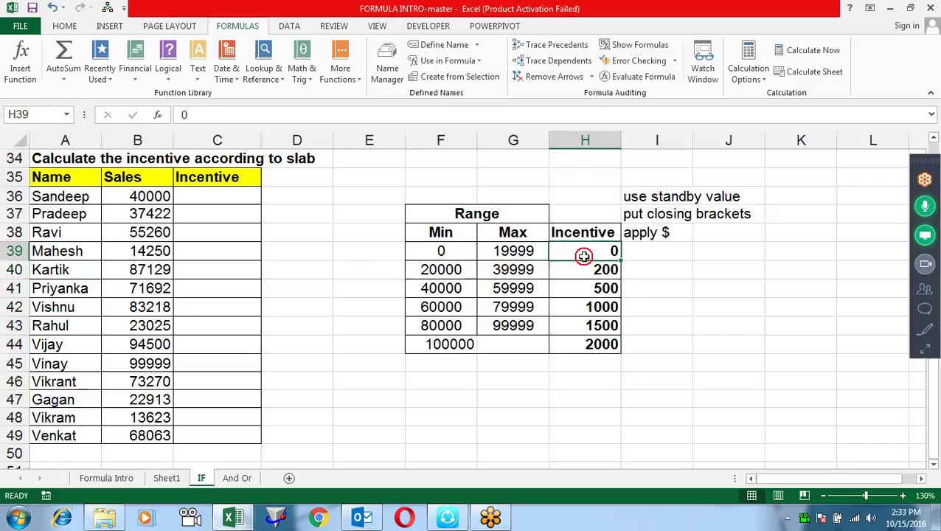
{"action": "left_click", "coordinate": [441, 269]}
{"action": "left_click", "coordinate": [518, 269]}
{"action": "left_click", "coordinate": [590, 269]}
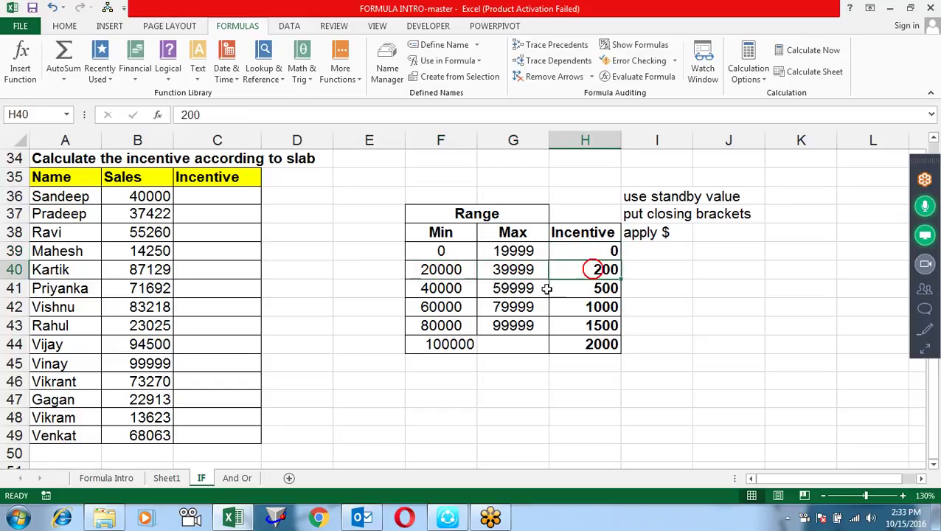
{"action": "left_click", "coordinate": [443, 291]}
{"action": "left_click", "coordinate": [452, 344]}
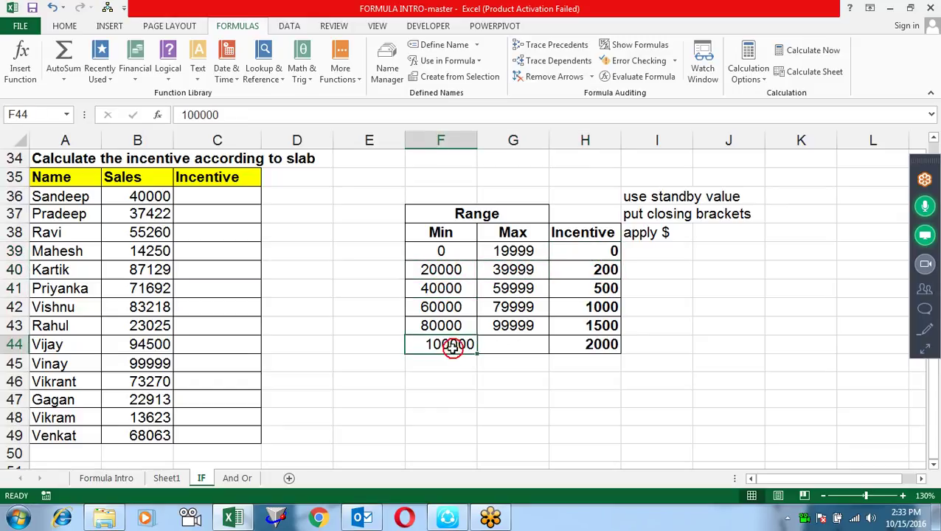
{"action": "left_click", "coordinate": [620, 351]}
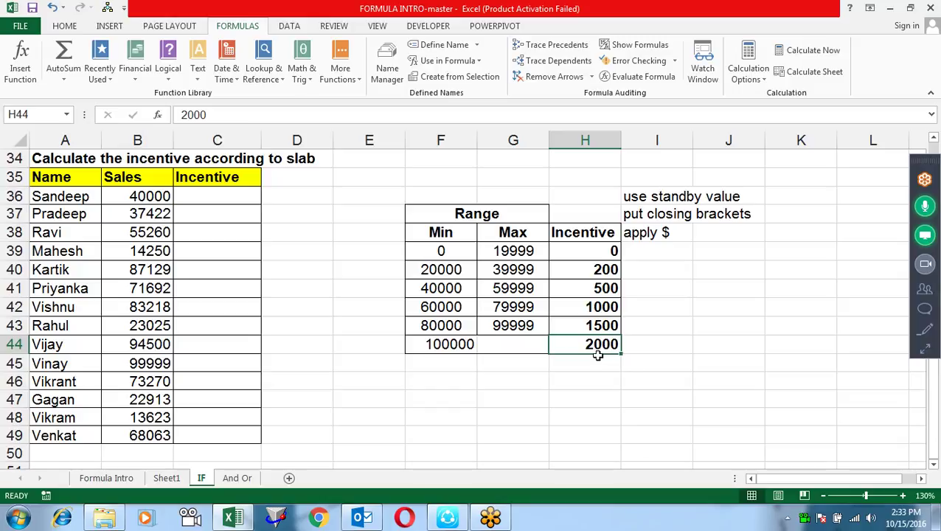
{"action": "scroll", "coordinate": [515, 408], "scroll_direction": "up", "scroll_amount": 1}
{"action": "scroll", "coordinate": [504, 405], "scroll_direction": "down", "scroll_amount": 1}
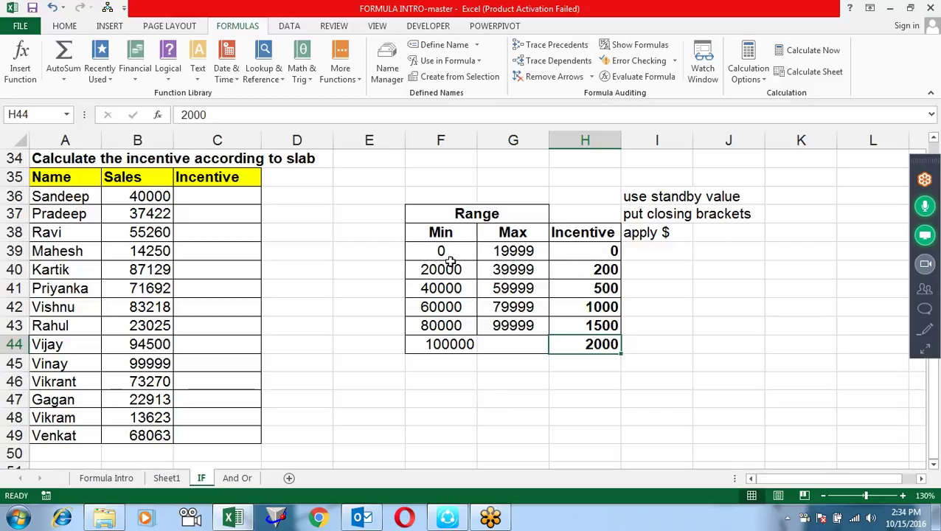
{"action": "left_click_drag", "start_coordinate": [429, 253], "coordinate": [520, 251]}
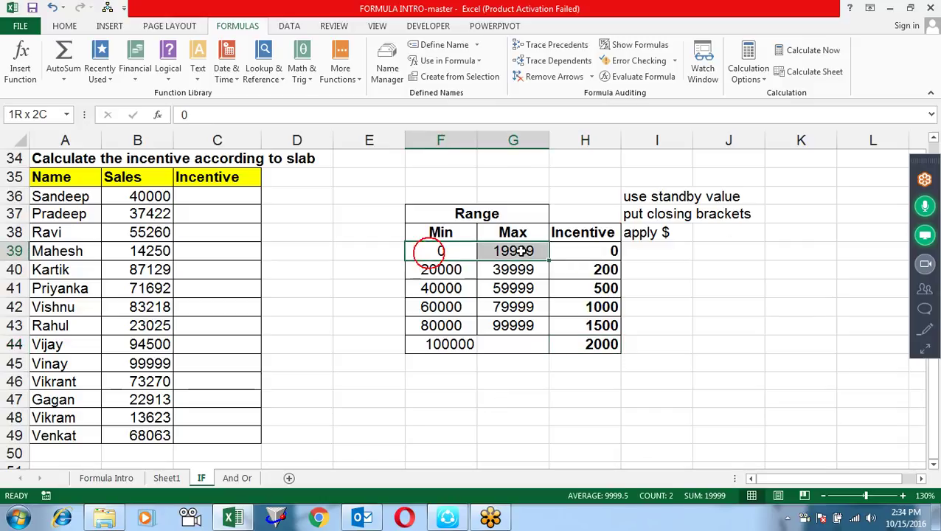
{"action": "left_click", "coordinate": [454, 289]}
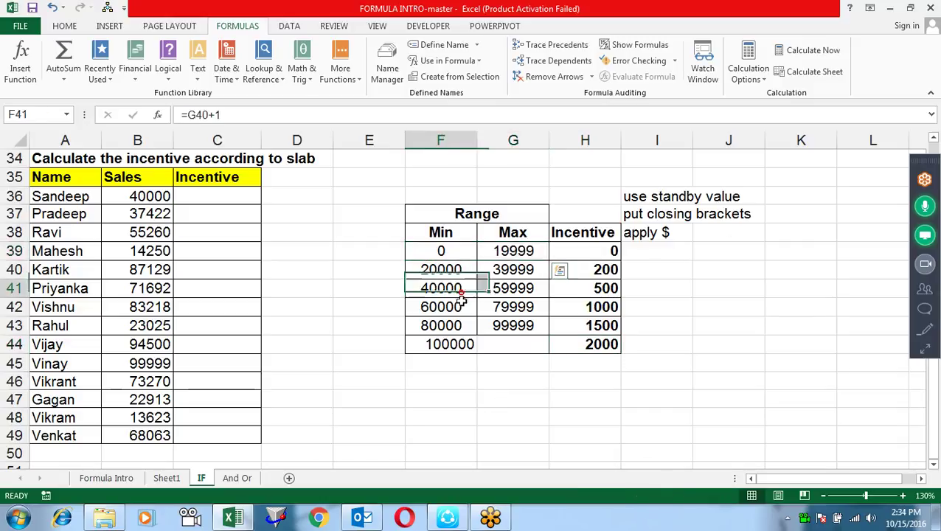
{"action": "left_click_drag", "start_coordinate": [477, 298], "coordinate": [472, 335]}
{"action": "left_click", "coordinate": [459, 251]}
{"action": "left_click", "coordinate": [543, 252]}
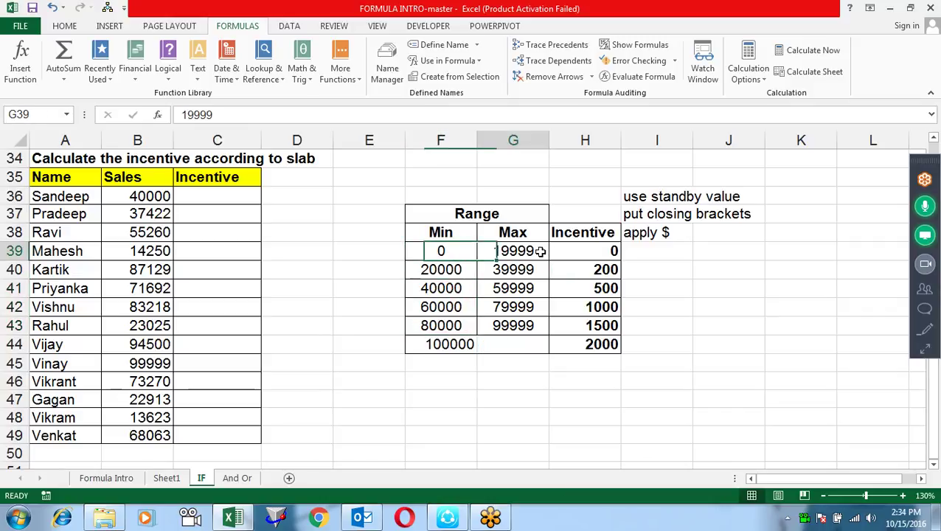
{"action": "left_click_drag", "start_coordinate": [542, 251], "coordinate": [441, 267]}
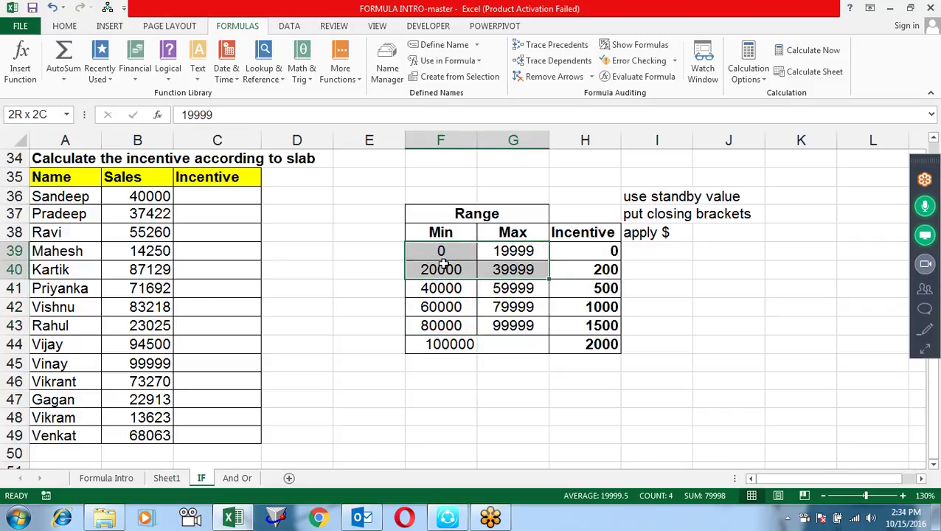
{"action": "left_click", "coordinate": [605, 247]}
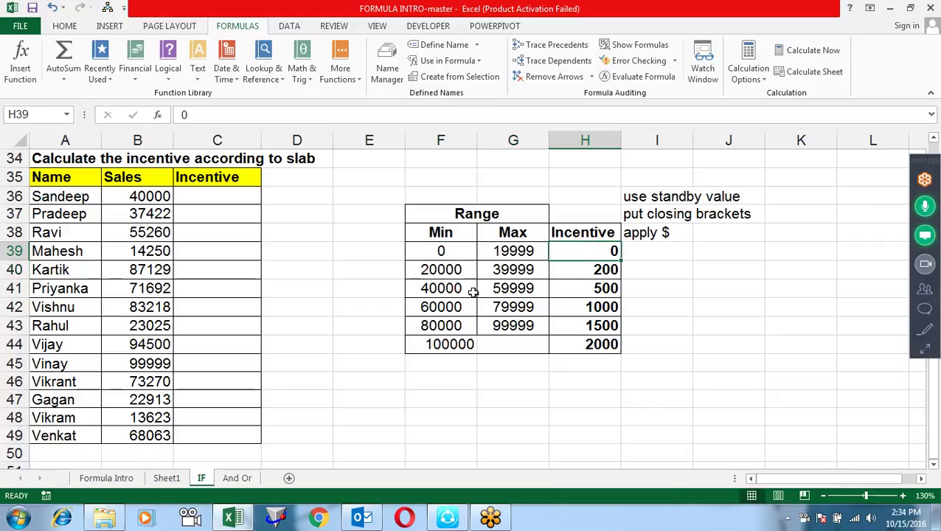
{"action": "left_click_drag", "start_coordinate": [450, 272], "coordinate": [585, 269]}
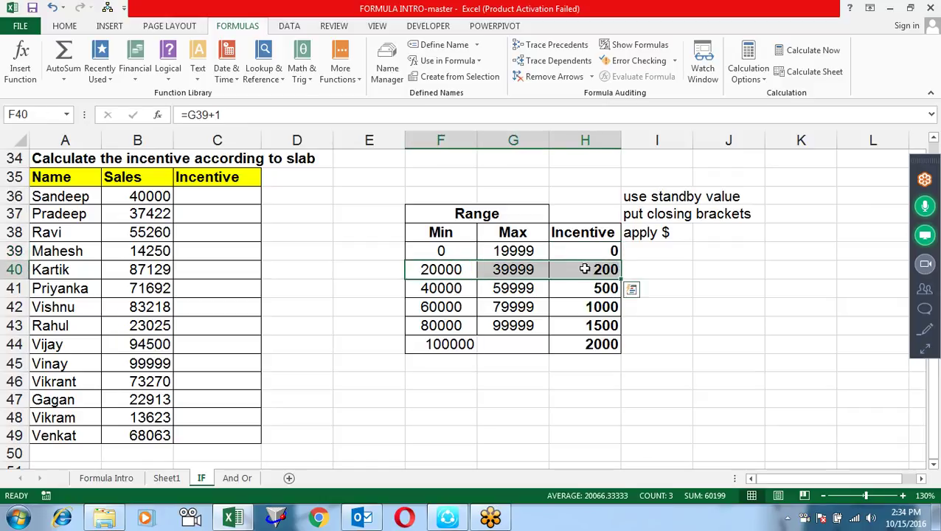
{"action": "left_click", "coordinate": [585, 270]}
{"action": "left_click", "coordinate": [578, 286]}
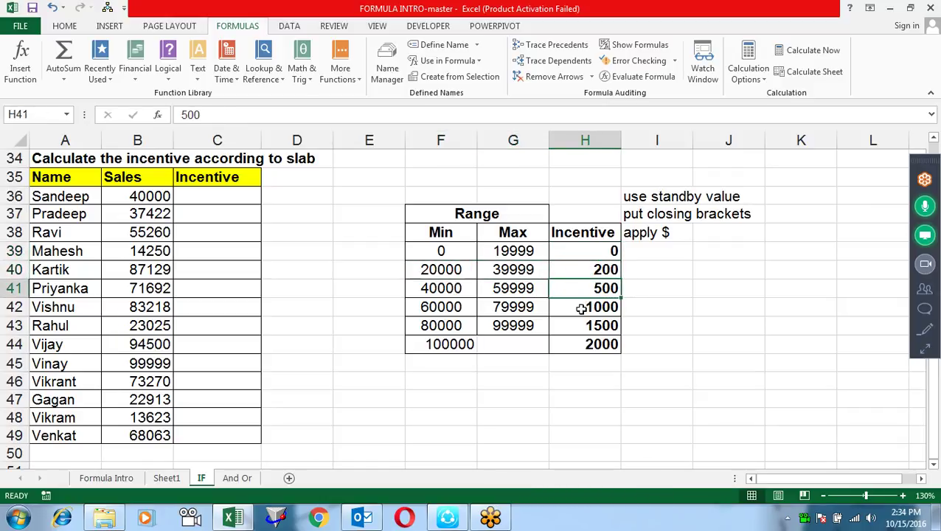
{"action": "left_click", "coordinate": [585, 344]}
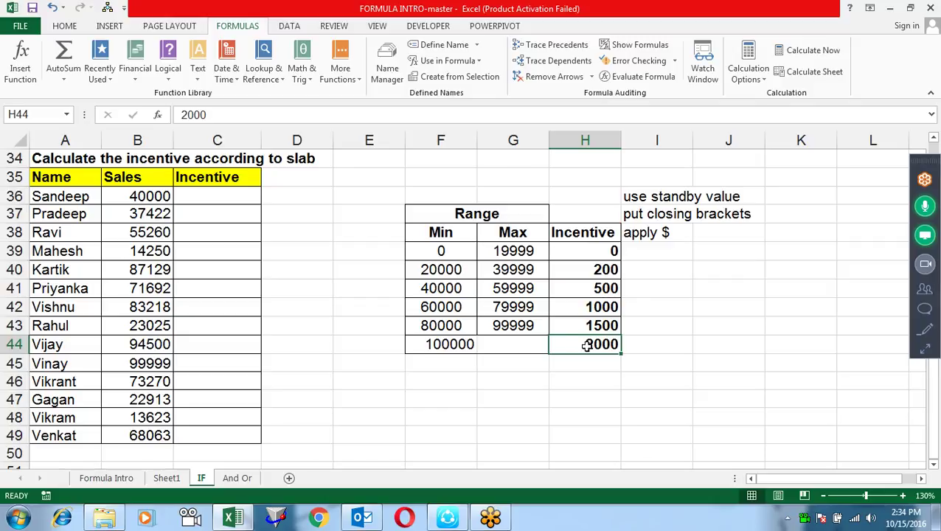
Enter =IF(B36<=G39,H39,1) in C36 and reopen it for editing.
{"action": "left_click", "coordinate": [228, 192]}
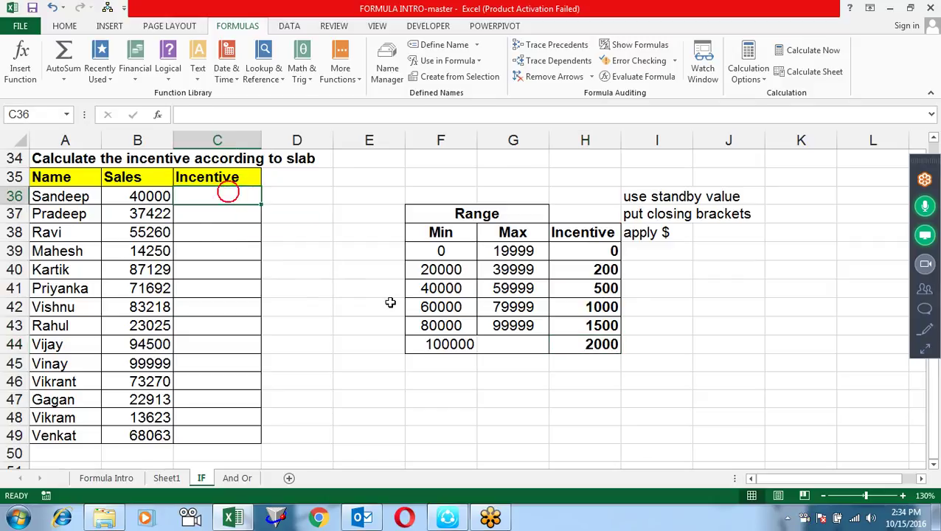
{"action": "type", "text": "=IF("}
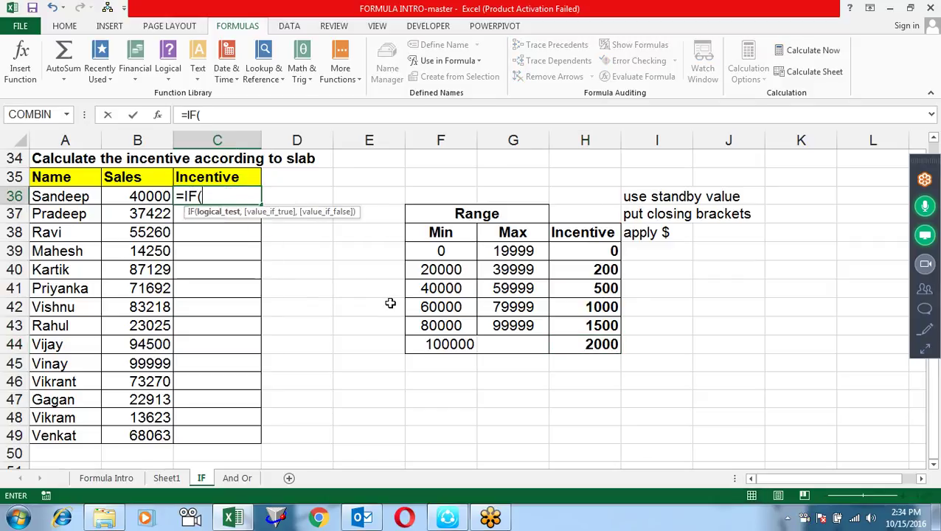
{"action": "left_click", "coordinate": [141, 200]}
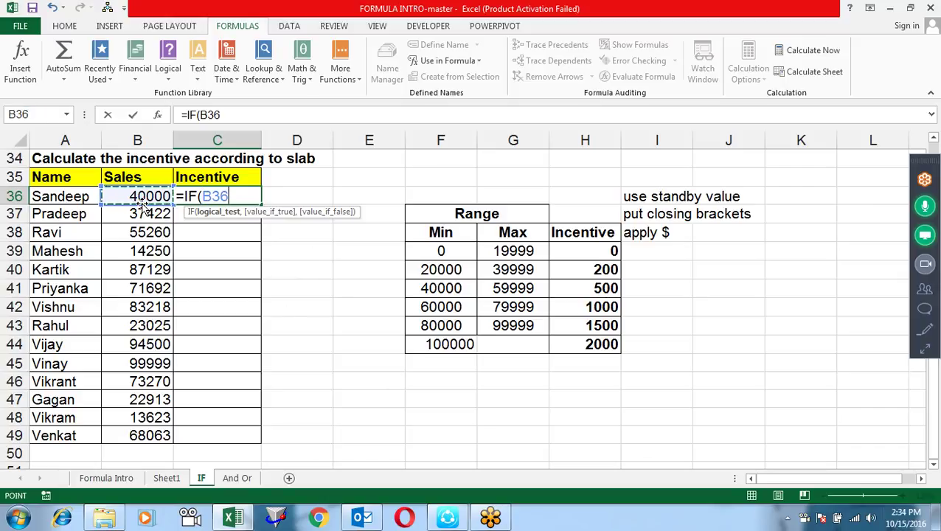
{"action": "type", "text": "<"}
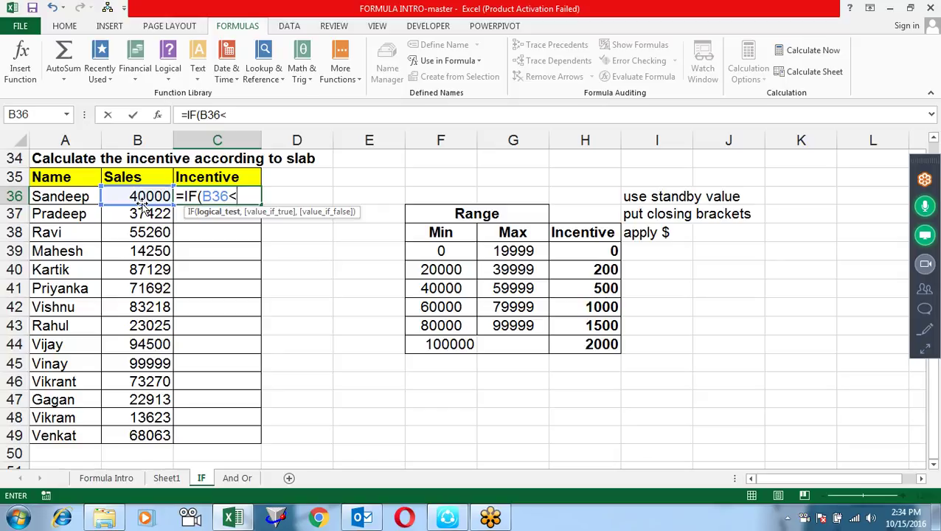
{"action": "type", "text": "="}
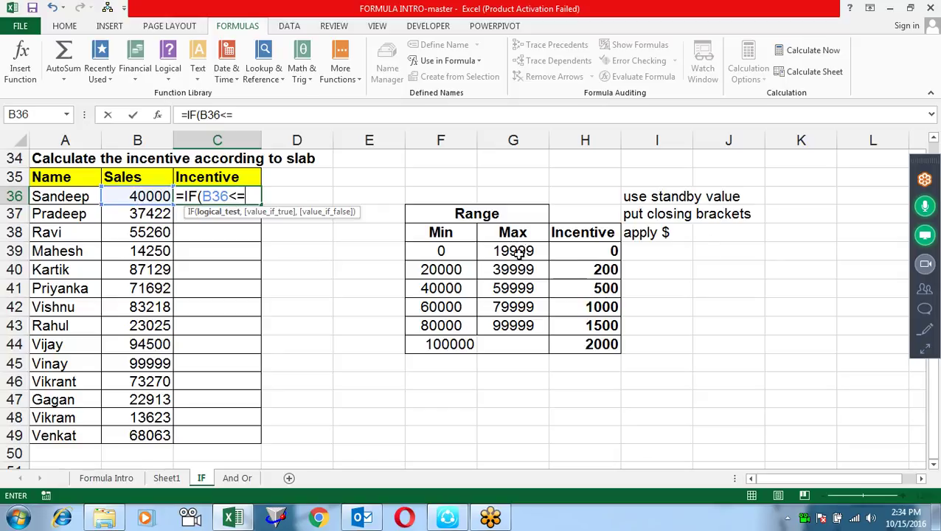
{"action": "left_click", "coordinate": [517, 251]}
{"action": "type", "text": ","}
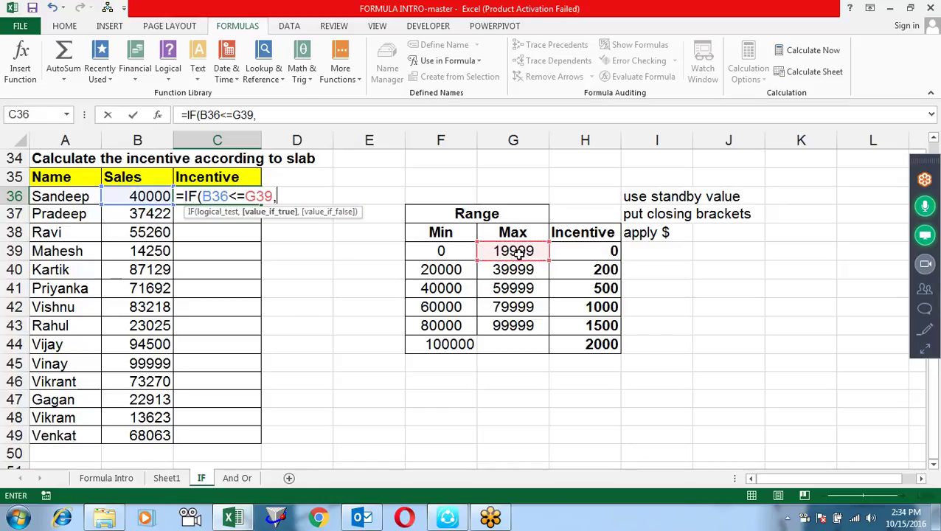
{"action": "left_click", "coordinate": [580, 255]}
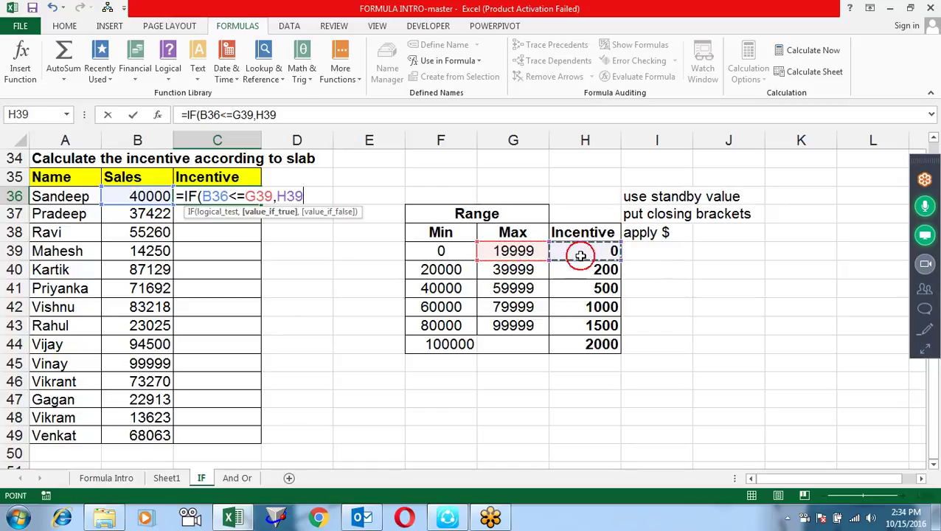
{"action": "type", "text": ",1"}
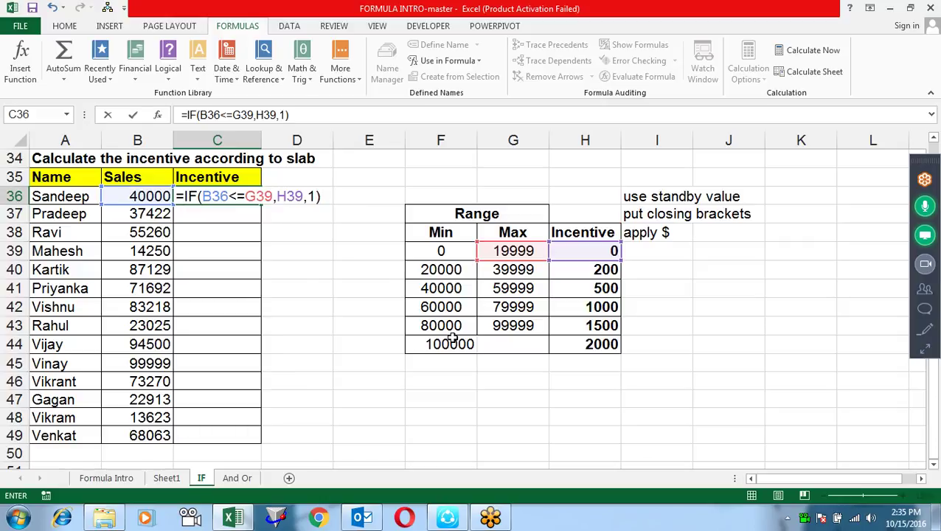
{"action": "key", "text": "Return"}
{"action": "key", "text": "Up"}
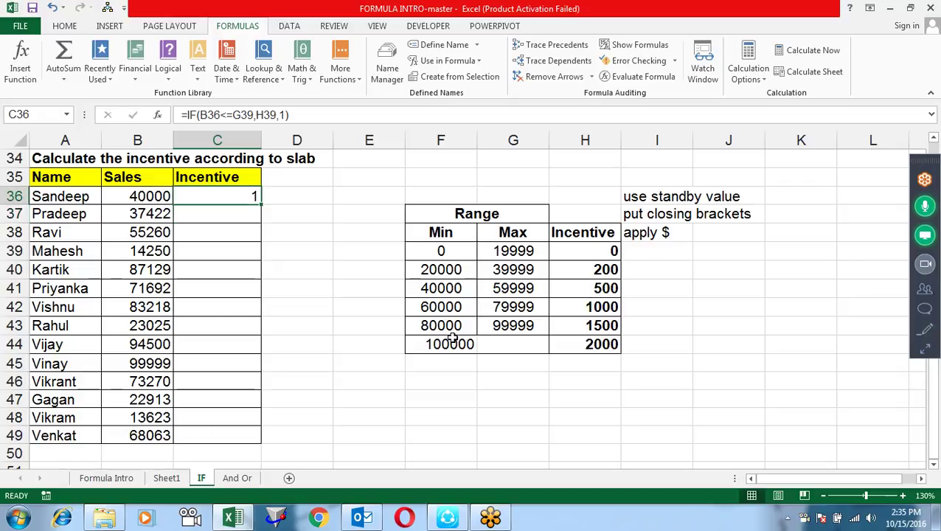
{"action": "key", "text": "F2"}
Replace C36's final 1 with a nested IF(B36<=G40,H40,1).
{"action": "key", "text": "BackSpace"}
{"action": "type", "text": "if()"}
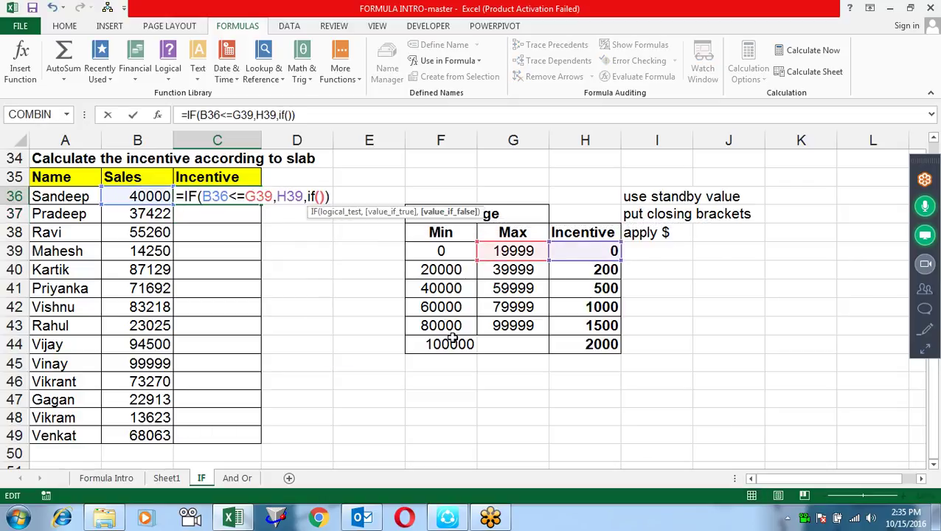
{"action": "key", "text": "Left"}
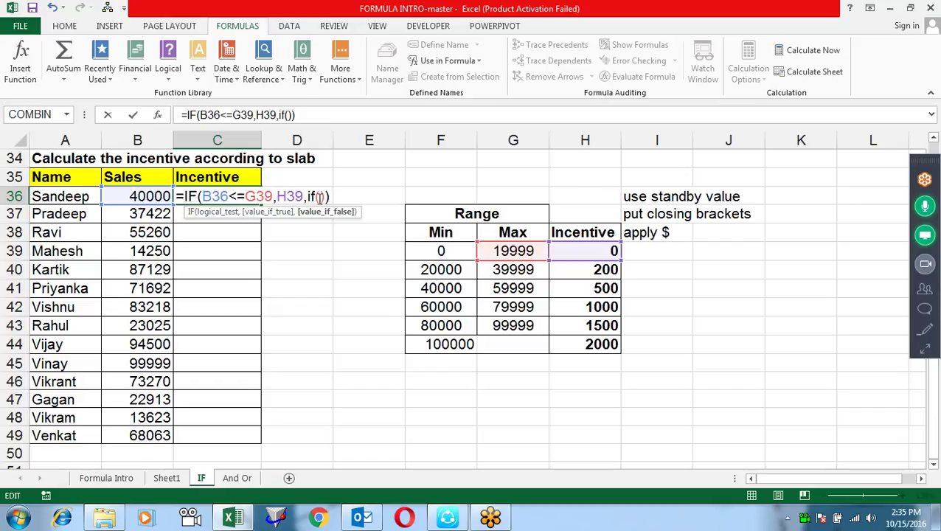
{"action": "left_click", "coordinate": [316, 196]}
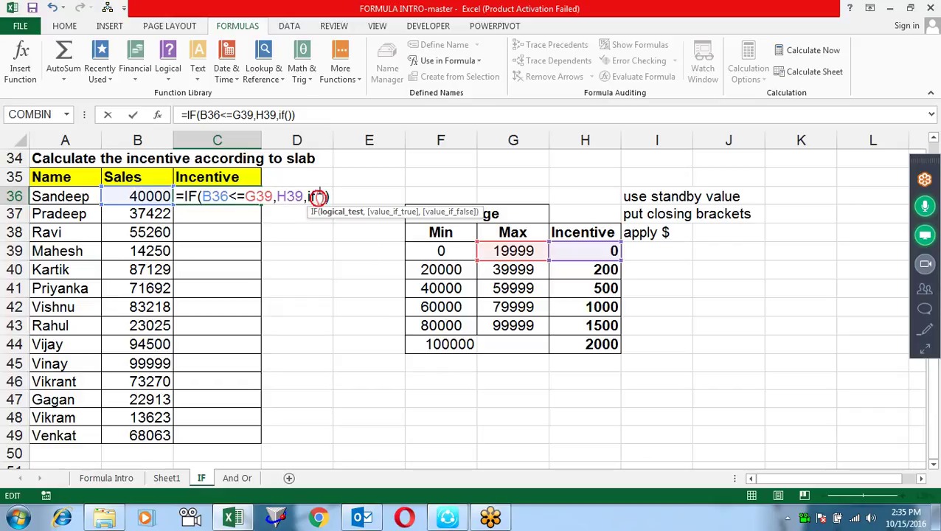
{"action": "left_click", "coordinate": [137, 196]}
{"action": "type", "text": "<="}
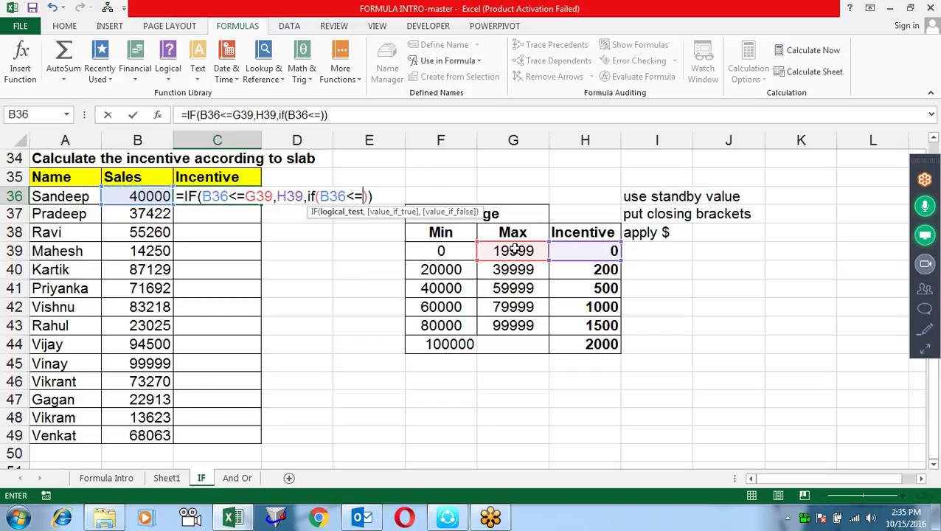
{"action": "left_click", "coordinate": [500, 270]}
{"action": "type", "text": ","}
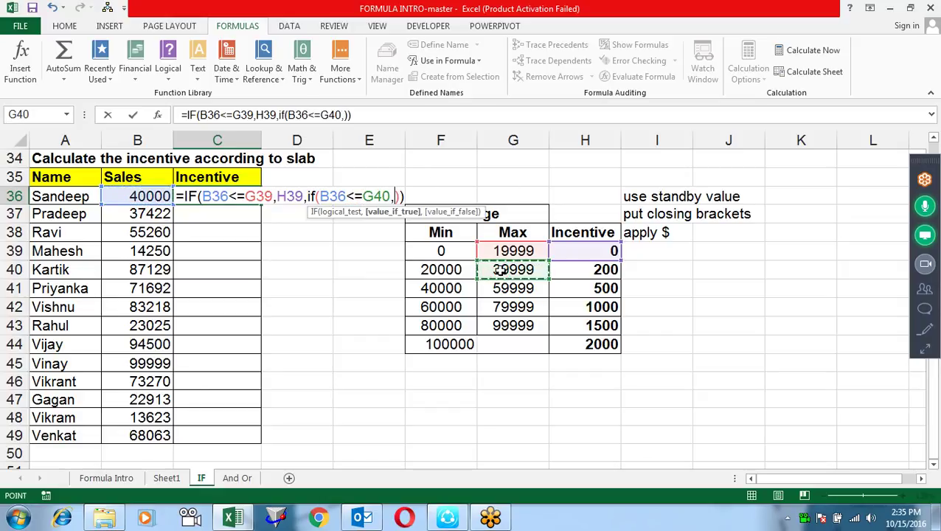
{"action": "left_click", "coordinate": [567, 273]}
{"action": "type", "text": ",1"}
{"action": "key", "text": "Return"}
Clear C37 and type a dummy IF with extra arguments to show the argument list.
{"action": "key", "text": "Up"}
{"action": "key", "text": "Down"}
{"action": "key", "text": "Up"}
{"action": "key", "text": "Delete"}
{"action": "key", "text": "Down"}
{"action": "type", "text": "="}
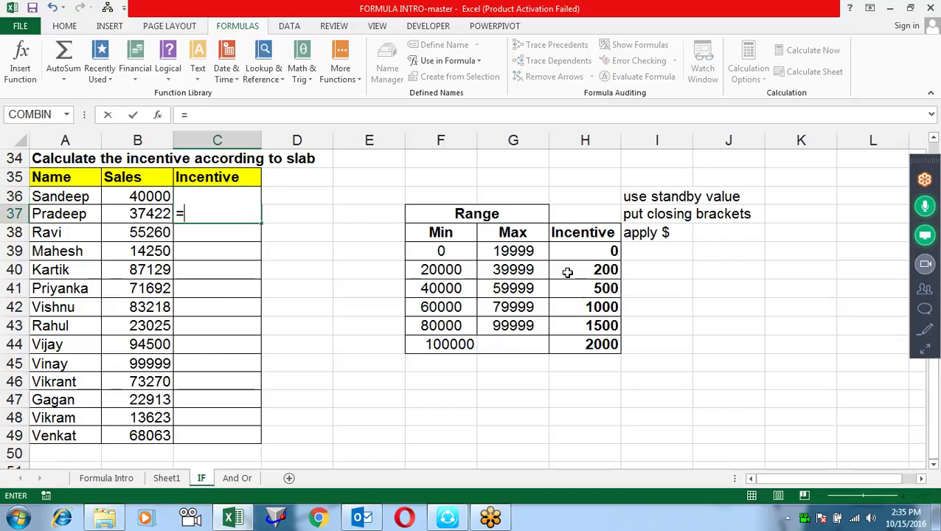
{"action": "type", "text": "if"}
{"action": "key", "text": "Tab"}
{"action": "type", "text": "ds"}
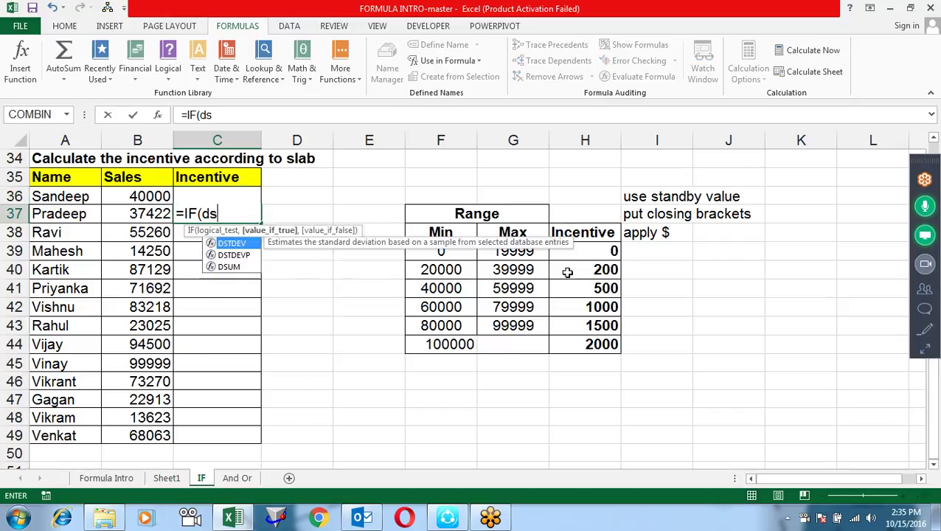
{"action": "type", "text": ",sd,,sdf,ds,f,sdf,sdf,,sdf)"}
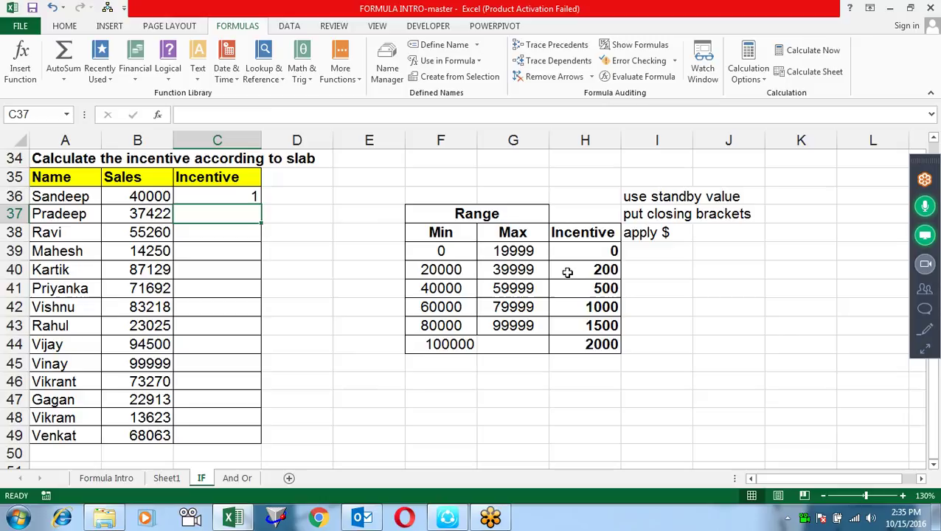
Try a dummy nested IF in C36, then cancel the too-many-arguments error and reopen the formula.
{"action": "key", "text": "Up"}
{"action": "key", "text": "F2"}
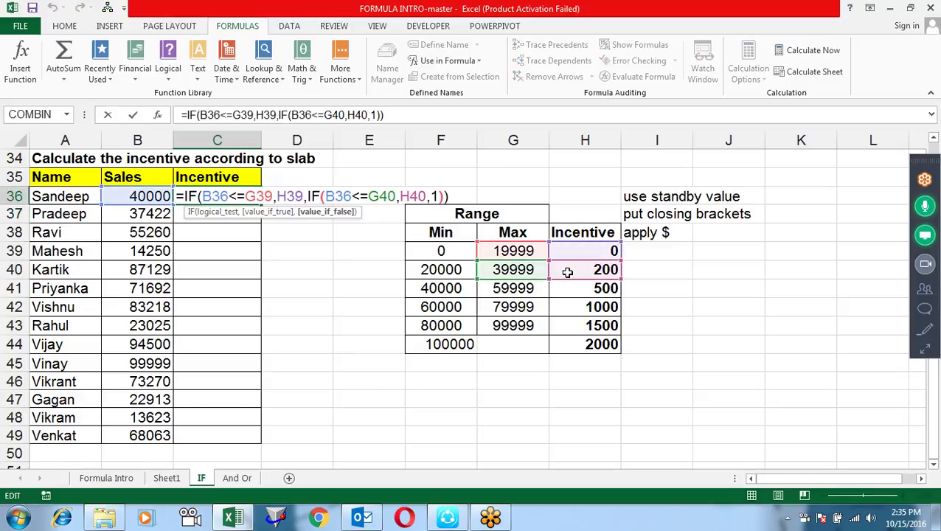
{"action": "key", "text": "BackSpace"}
{"action": "type", "text": "if()"}
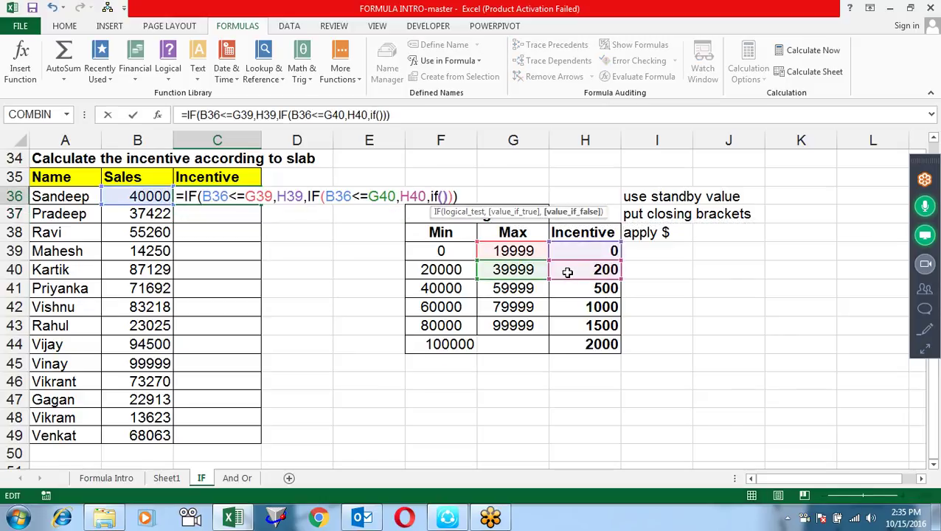
{"action": "type", "text": "df,d,fd,f,df,"}
{"action": "key", "text": "Return"}
{"action": "key", "text": "Return"}
{"action": "key", "text": "Escape"}
{"action": "key", "text": "F2"}
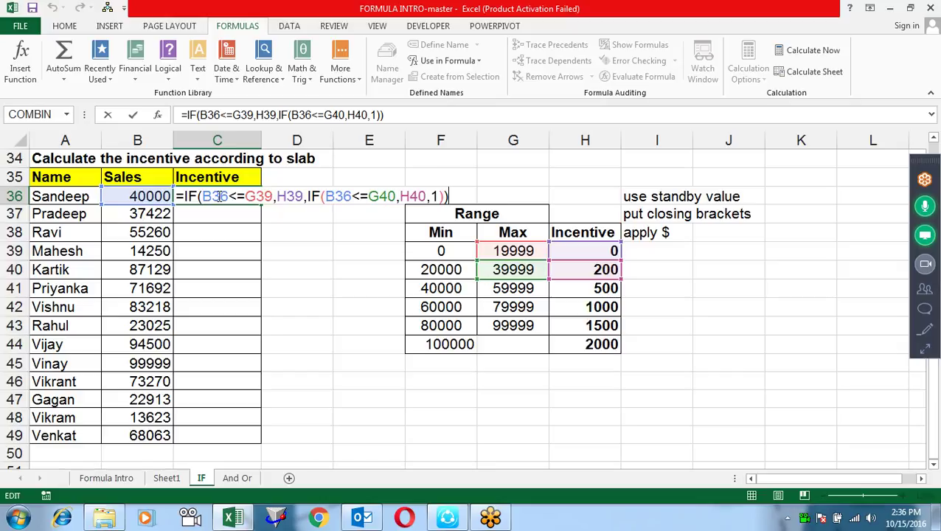
Make the G39, H39, G40 and H40 slab references in C36's formula absolute.
{"action": "left_click", "coordinate": [263, 196]}
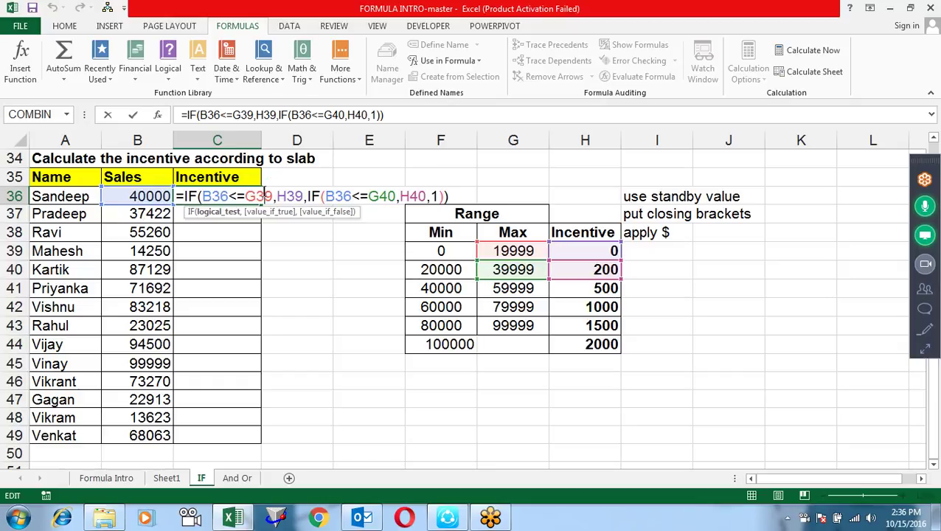
{"action": "key", "text": "F5"}
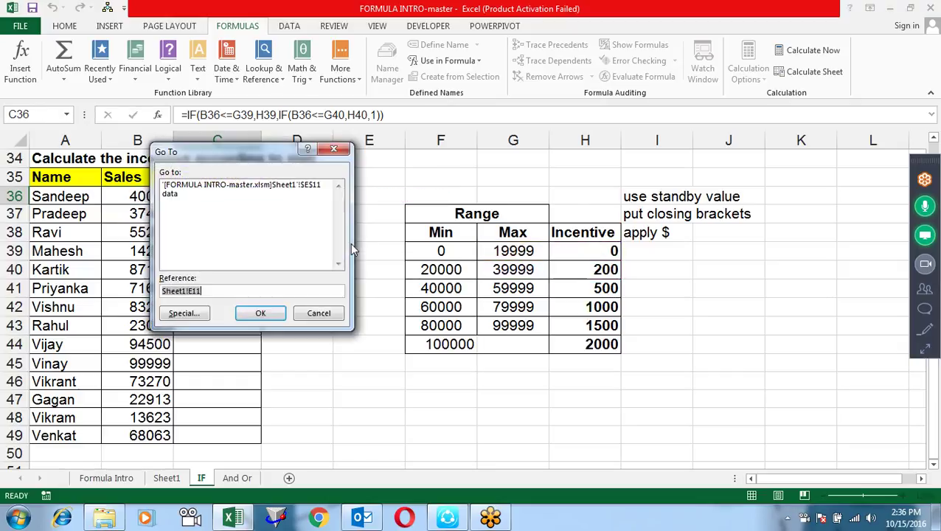
{"action": "key", "text": "Escape"}
{"action": "key", "text": "F2"}
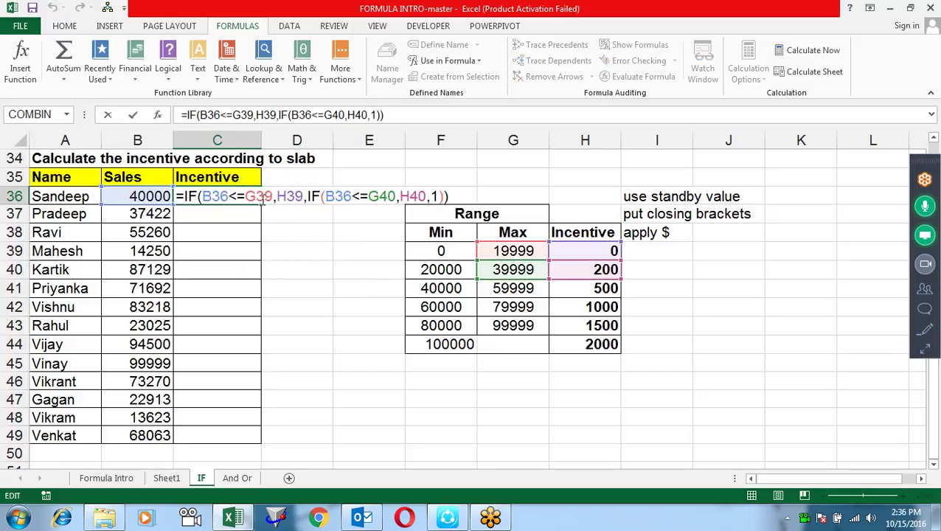
{"action": "left_click", "coordinate": [262, 198]}
{"action": "key", "text": "F4"}
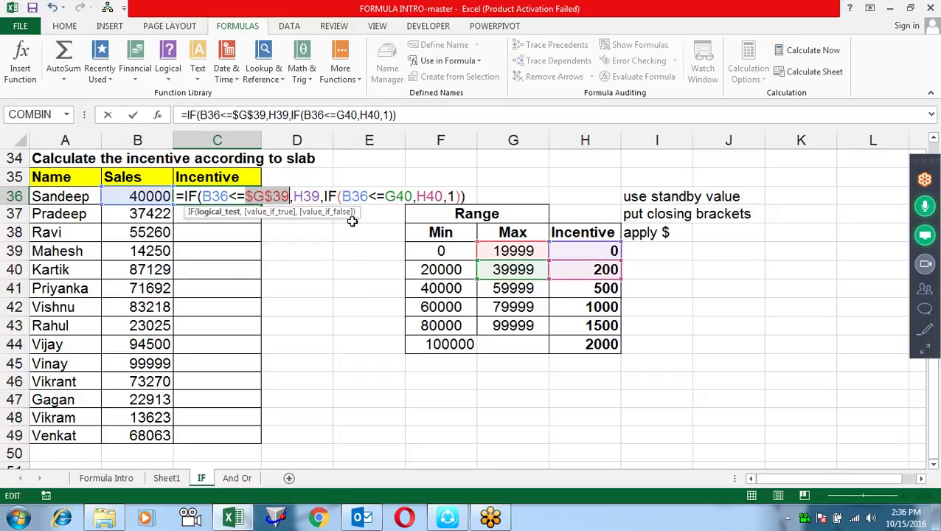
{"action": "left_click", "coordinate": [305, 195]}
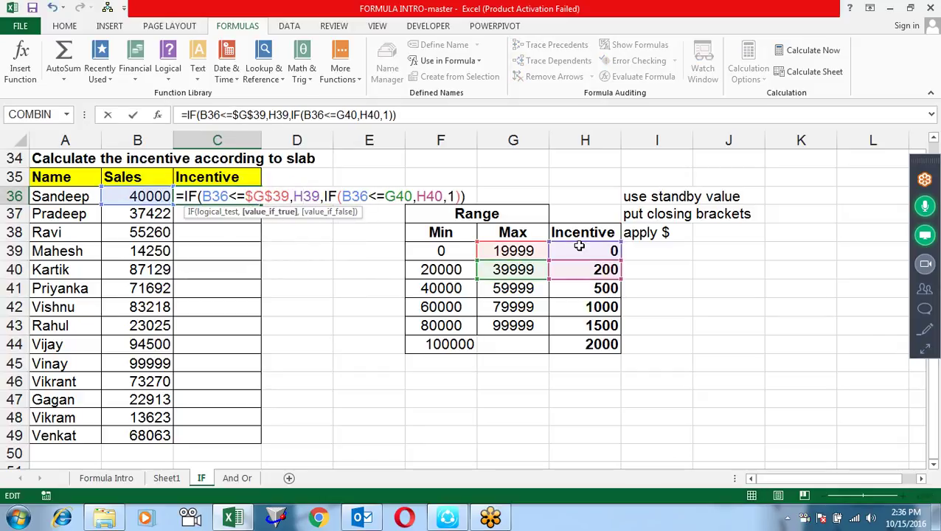
{"action": "key", "text": "F4"}
{"action": "left_click", "coordinate": [415, 196]}
{"action": "key", "text": "F4"}
{"action": "left_click", "coordinate": [476, 196]}
{"action": "key", "text": "F4"}
Replace the final 1 with a nested IF(B36<=$G$41,$H$41,…) returning 500, and commit it.
{"action": "left_click", "coordinate": [505, 197]}
{"action": "key", "text": "BackSpace"}
{"action": "type", "text": "if()"}
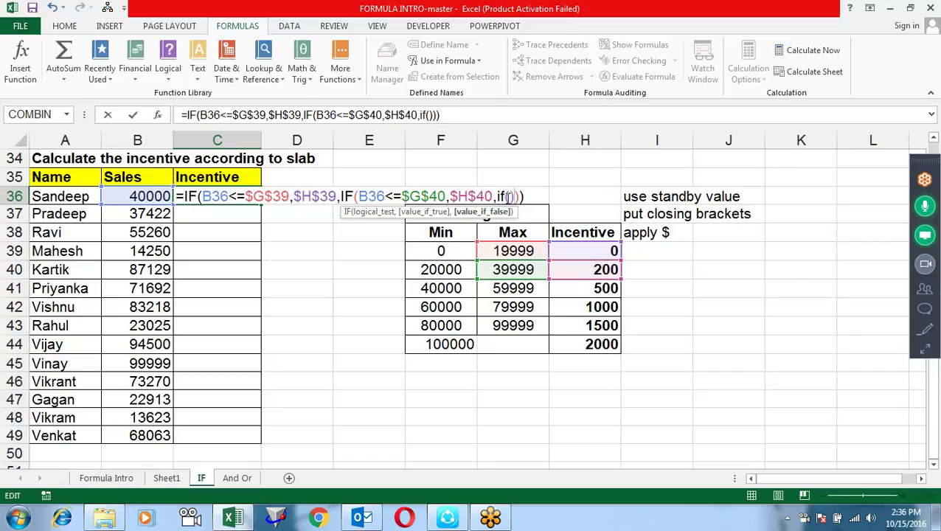
{"action": "key", "text": "Left"}
{"action": "left_click", "coordinate": [143, 197]}
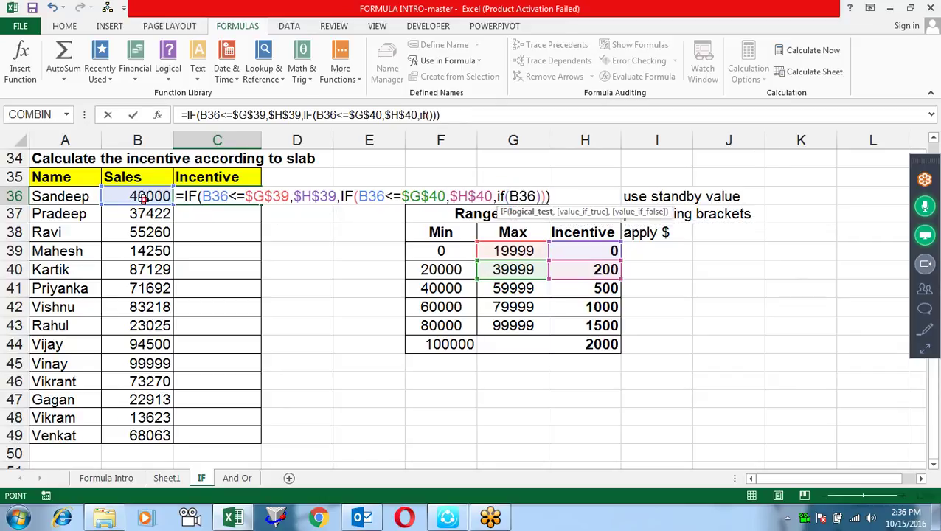
{"action": "type", "text": "M"}
{"action": "key", "text": "BackSpace"}
{"action": "type", "text": "<="}
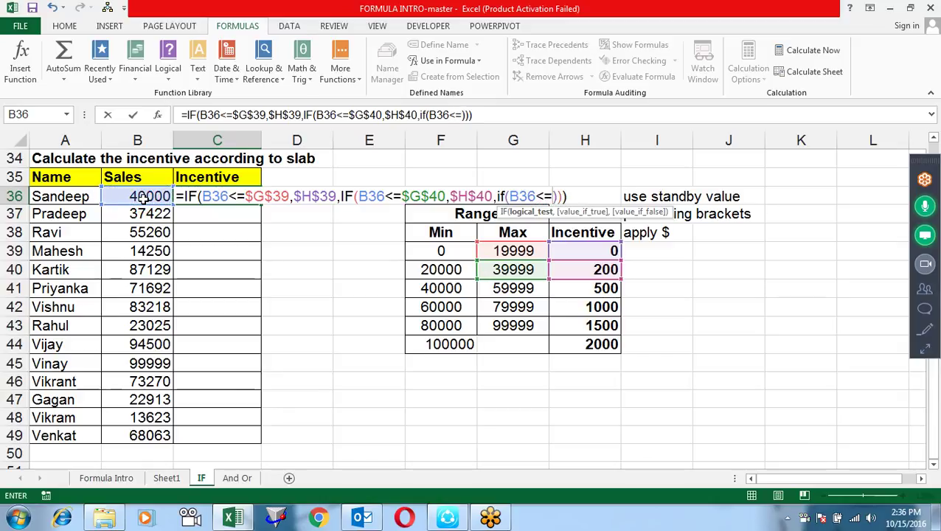
{"action": "left_click", "coordinate": [530, 288]}
{"action": "key", "text": "F4"}
{"action": "type", "text": ","}
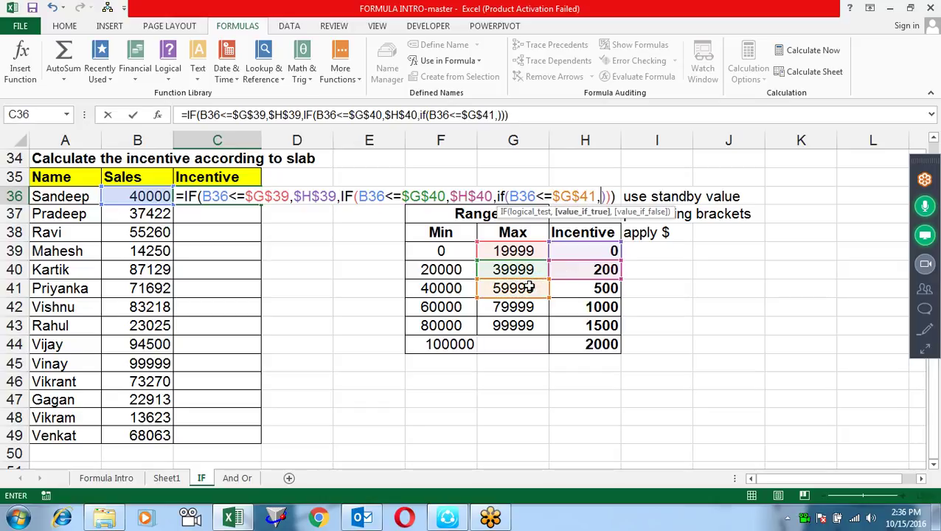
{"action": "left_click", "coordinate": [607, 288]}
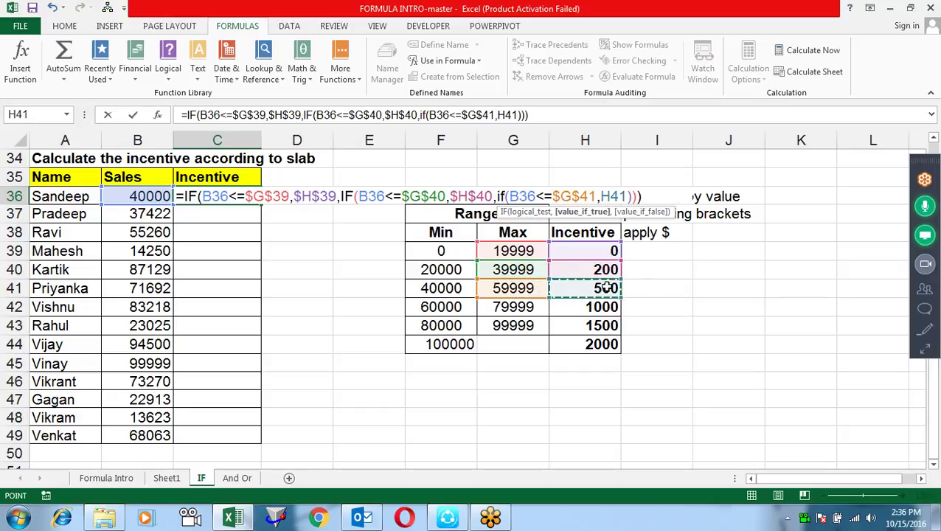
{"action": "key", "text": "F4"}
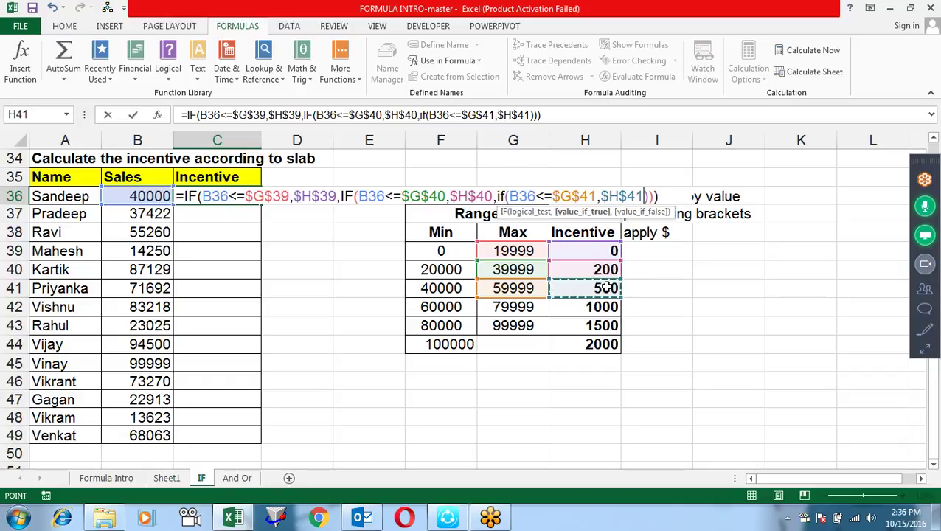
{"action": "type", "text": ","}
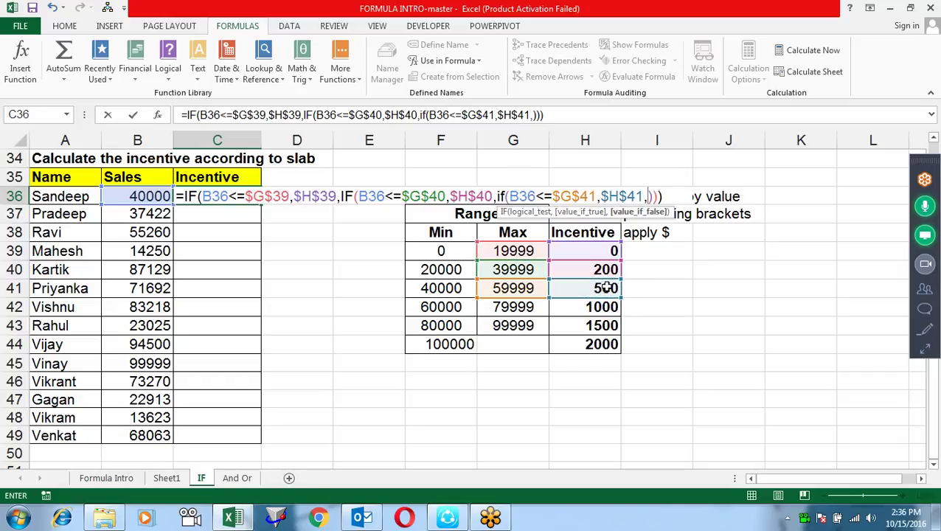
{"action": "key", "text": "Return"}
Reopen C36's formula and replace the final 1 with a new IF().
{"action": "key", "text": "Up"}
{"action": "key", "text": "F2"}
{"action": "key", "text": "Left"}
{"action": "key", "text": "Left"}
{"action": "key", "text": "Left"}
{"action": "key", "text": "Left"}
{"action": "key", "text": "BackSpace"}
{"action": "type", "text": "IF("}
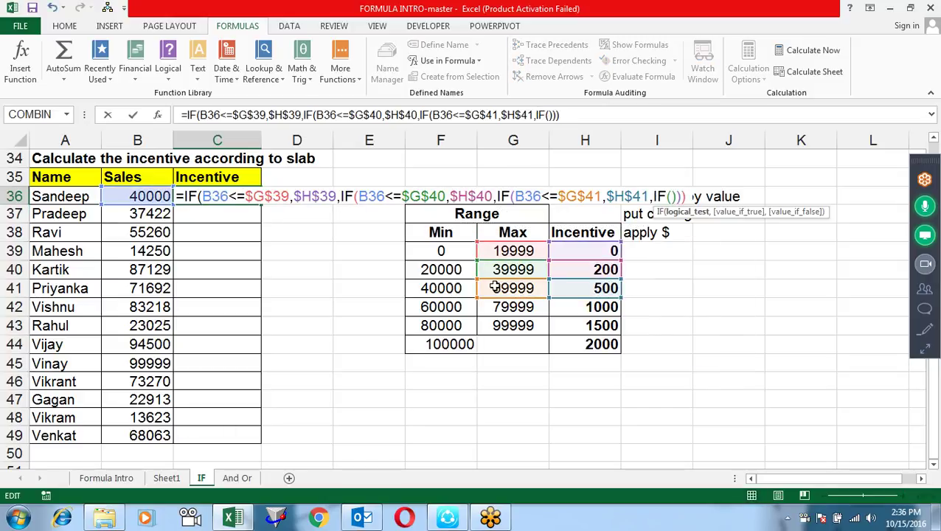
{"action": "type", "text": ")"}
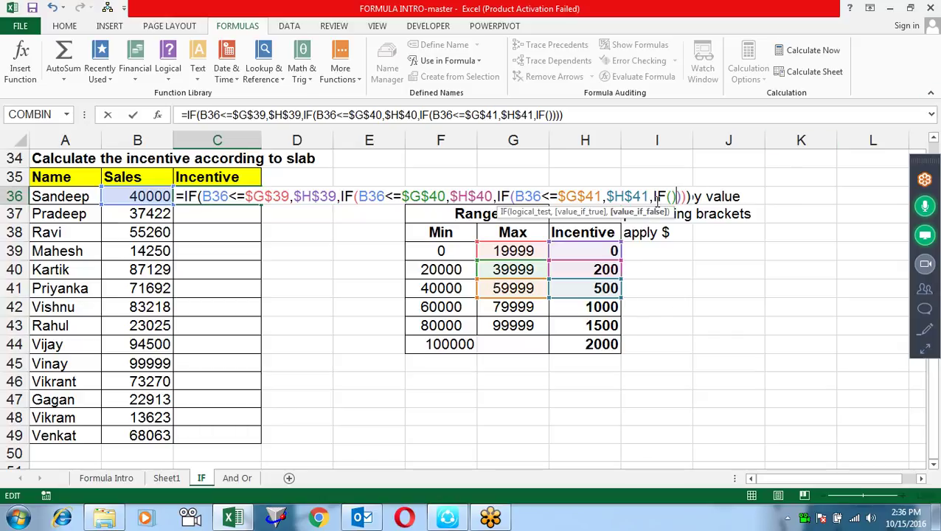
Add the 79999 slab test B36<=$G$42 returning $H$42 (1000).
{"action": "left_click", "coordinate": [140, 193]}
{"action": "type", "text": "<="}
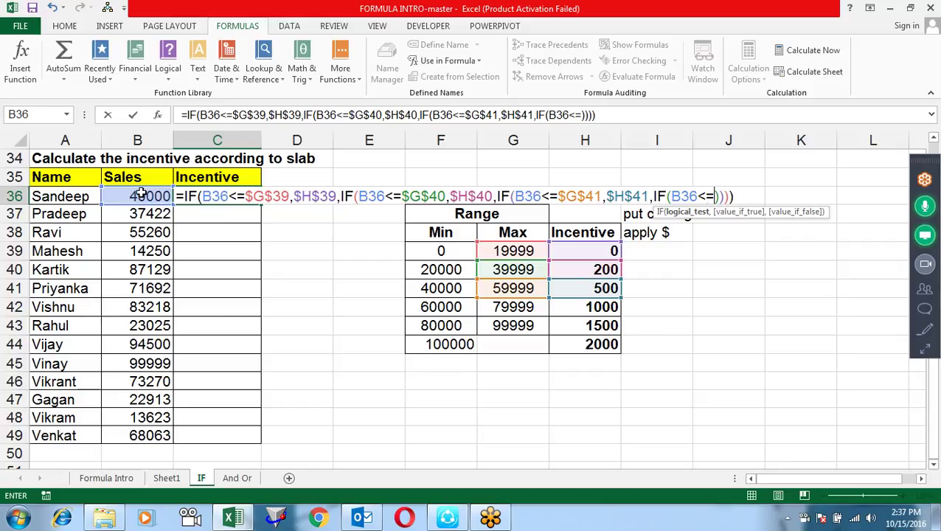
{"action": "left_click", "coordinate": [512, 308]}
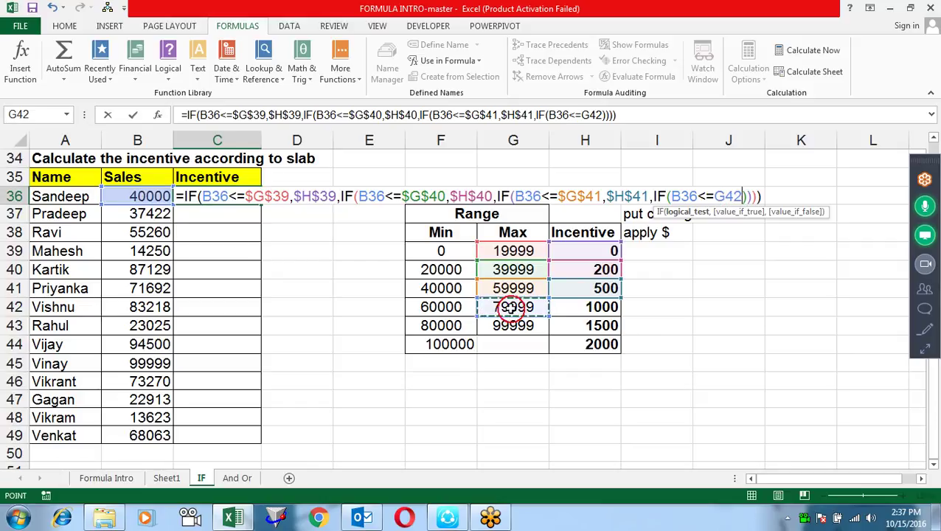
{"action": "key", "text": "F4"}
{"action": "type", "text": ","}
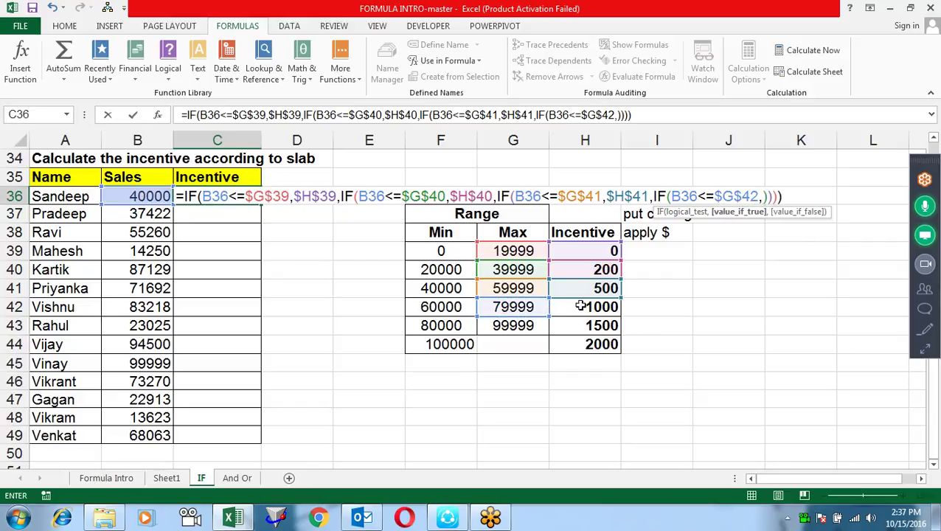
{"action": "left_click", "coordinate": [594, 308]}
{"action": "key", "text": "F4"}
Nest a last IF testing B36<=$G$43 for $H$43 (1500), with $H$44 (2000) as fallback.
{"action": "type", "text": ","}
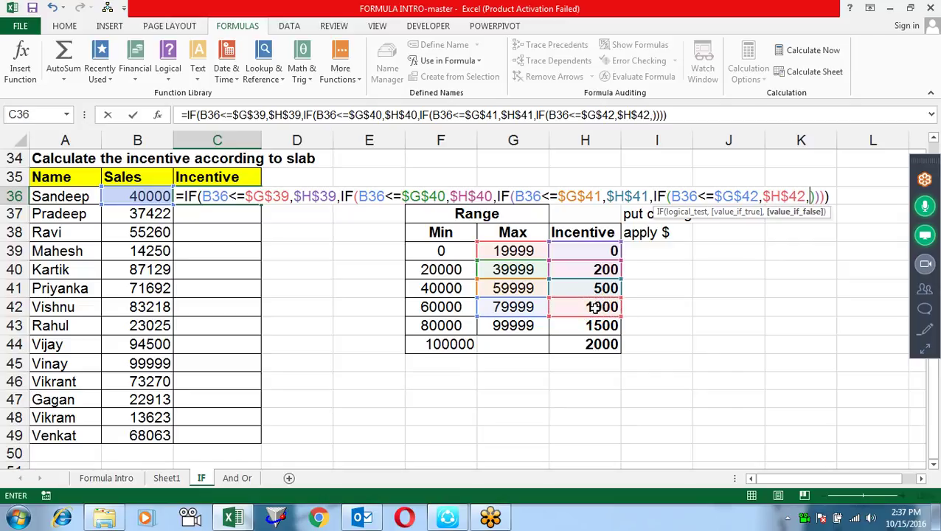
{"action": "type", "text": "if"}
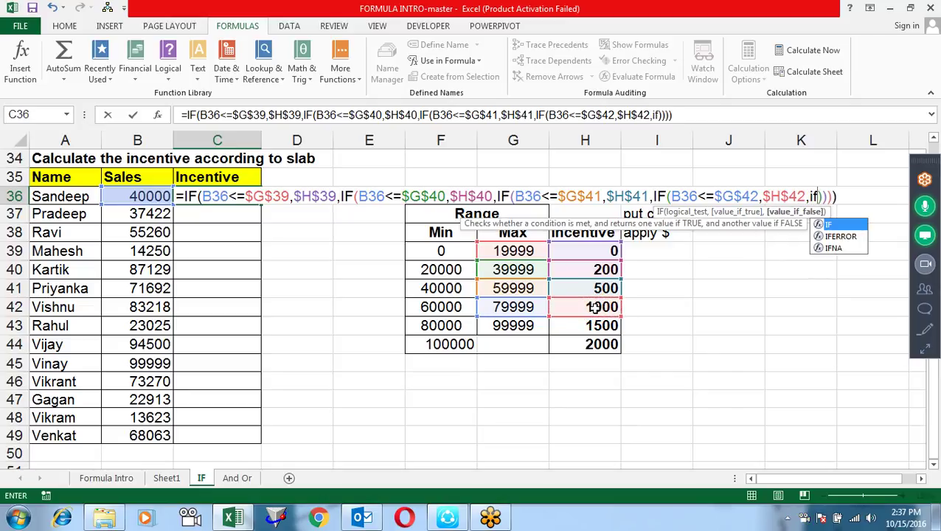
{"action": "type", "text": "()"}
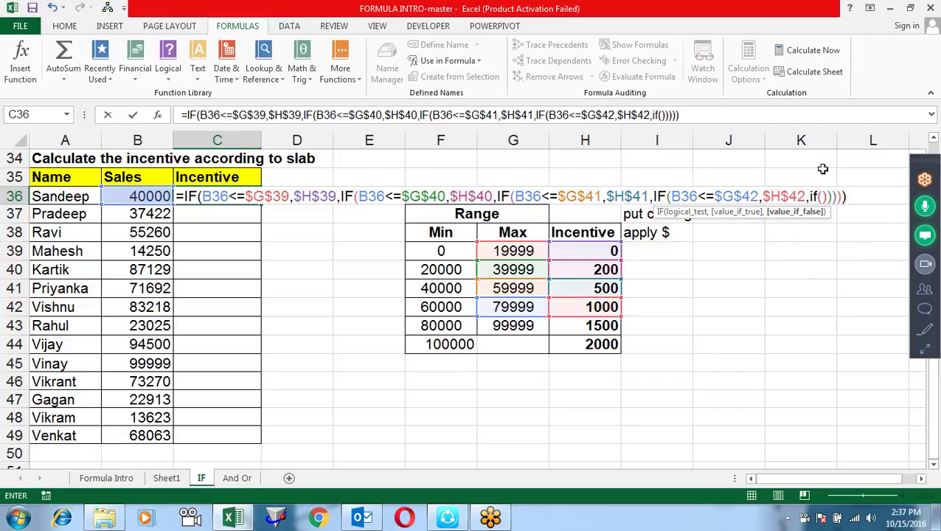
{"action": "left_click", "coordinate": [821, 196]}
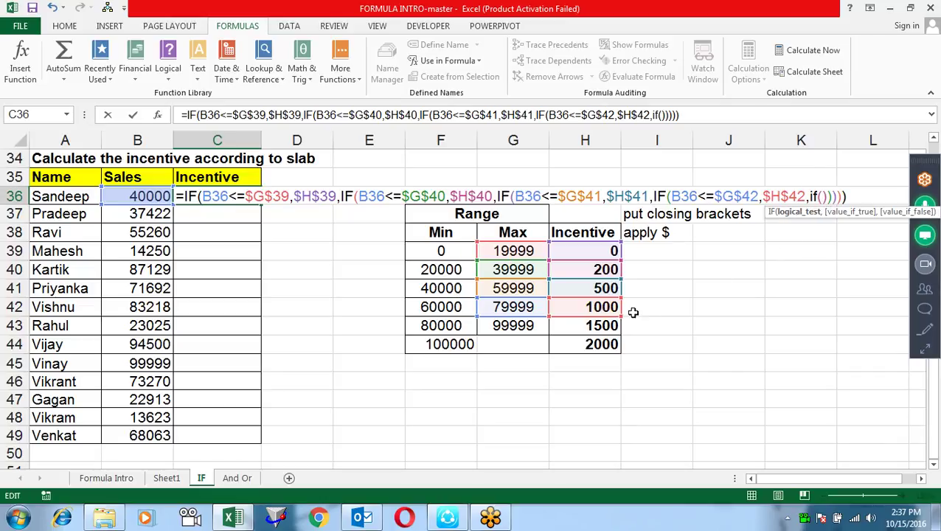
{"action": "left_click", "coordinate": [498, 328]}
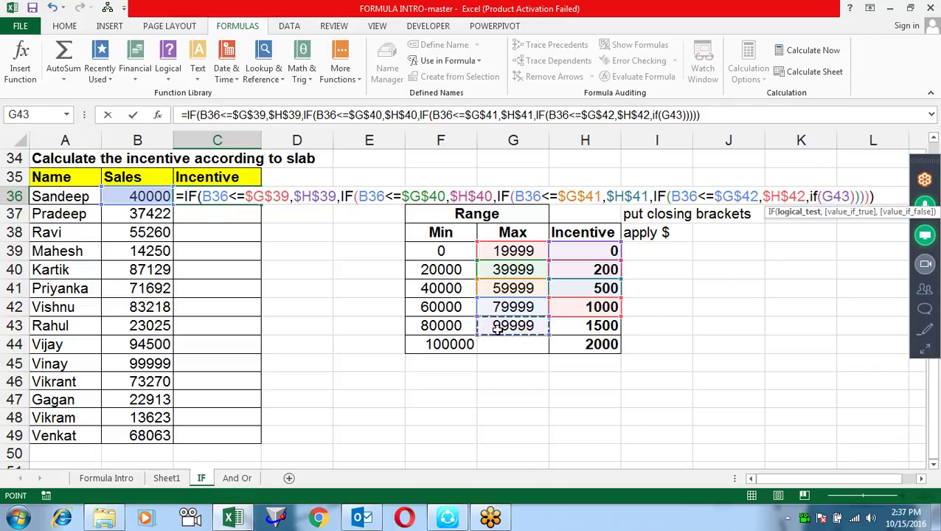
{"action": "left_click", "coordinate": [133, 195]}
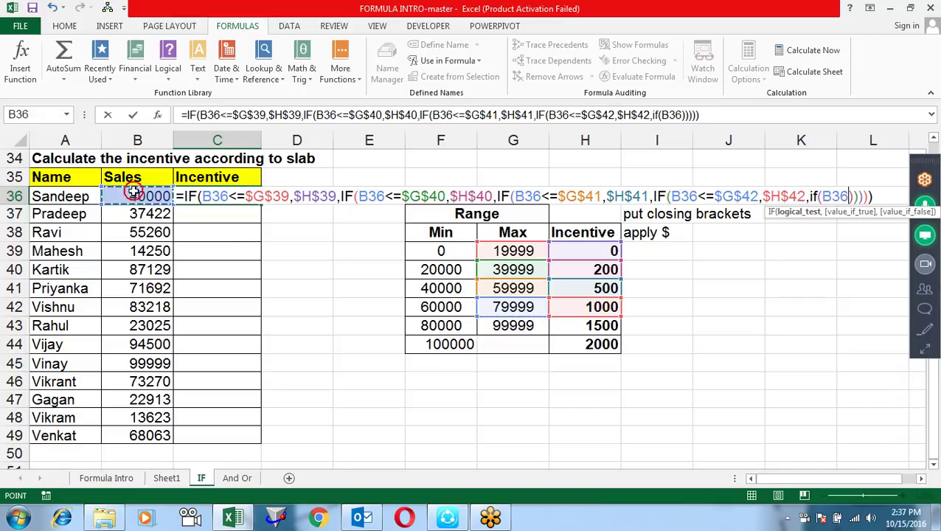
{"action": "type", "text": "<="}
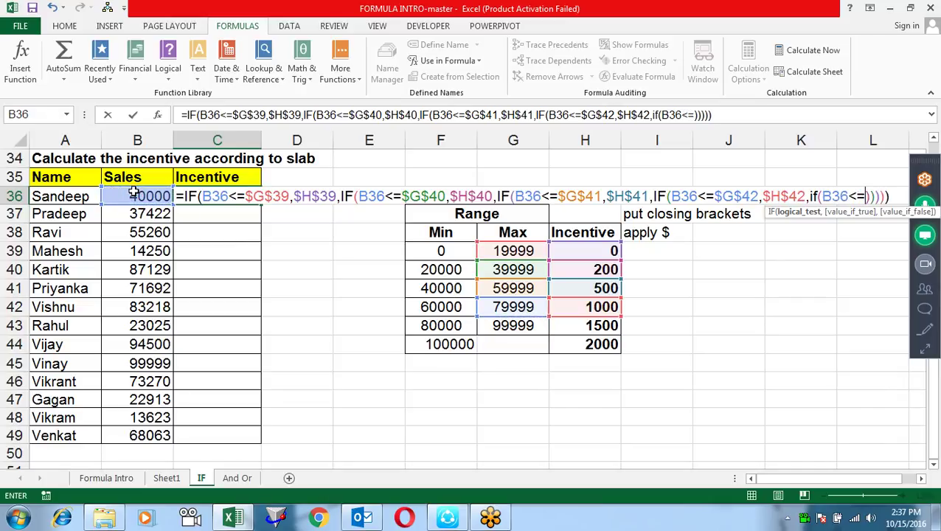
{"action": "left_click", "coordinate": [504, 328]}
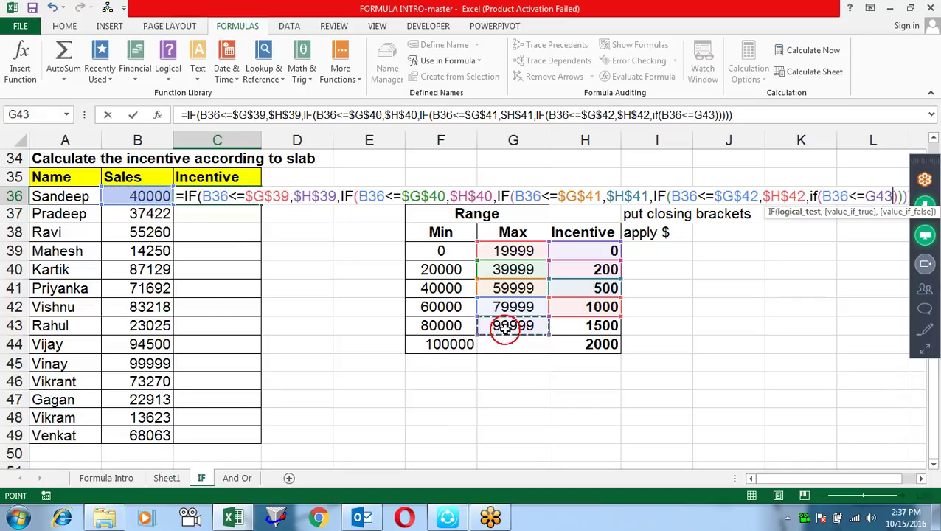
{"action": "key", "text": "F4"}
{"action": "type", "text": ","}
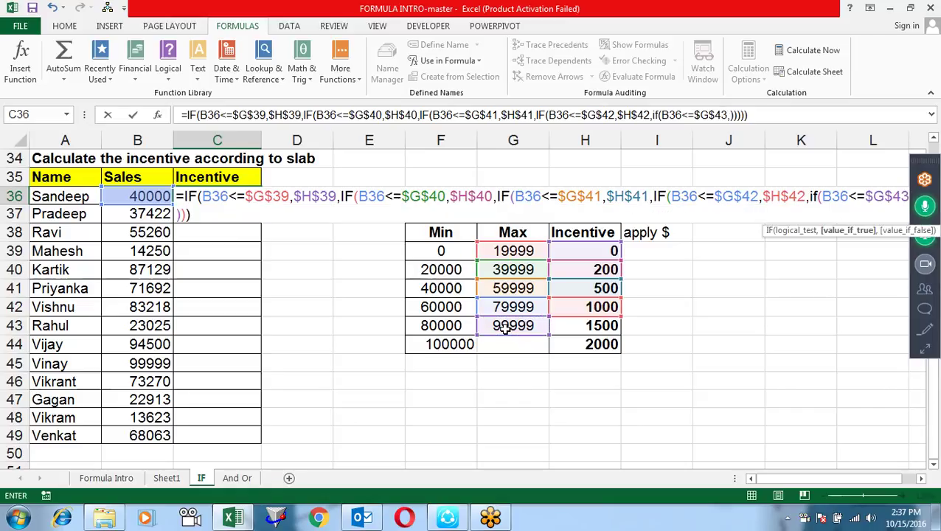
{"action": "left_click", "coordinate": [588, 326]}
{"action": "key", "text": "F4"}
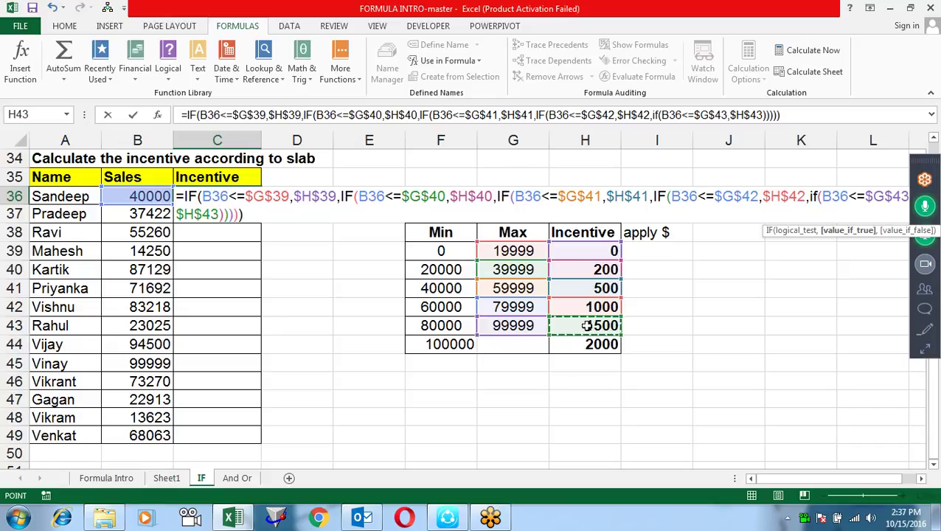
{"action": "type", "text": ","}
{"action": "left_click", "coordinate": [587, 341]}
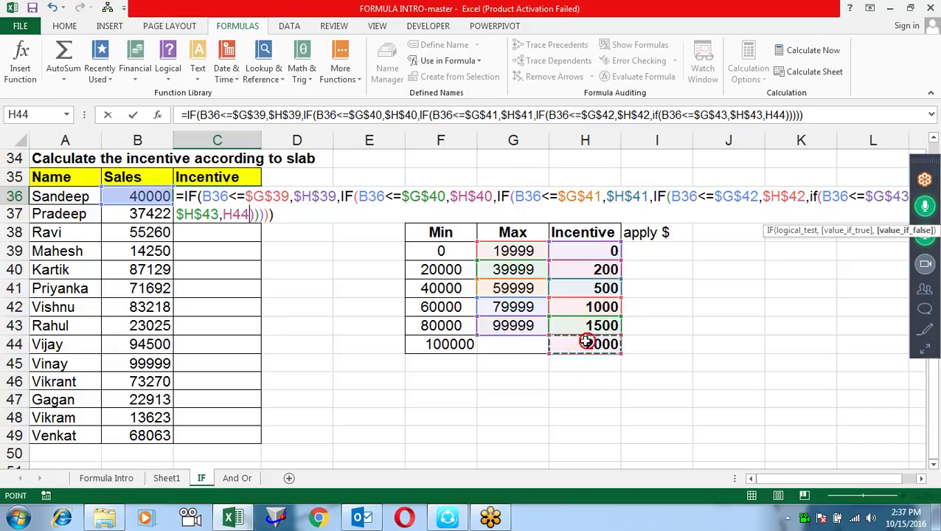
{"action": "key", "text": "F4"}
Commit C36's formula, fill it down to C49, and check C49's slab-table references.
{"action": "key", "text": "Return"}
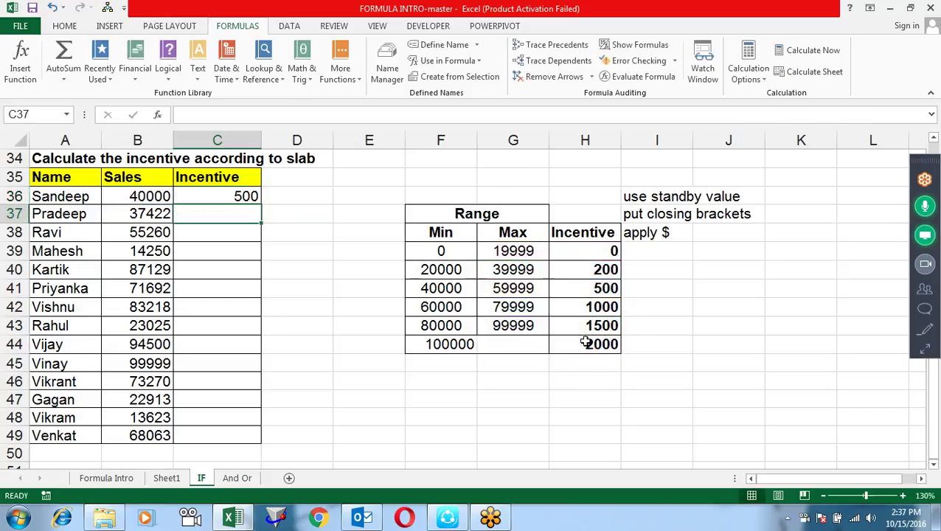
{"action": "left_click", "coordinate": [249, 193]}
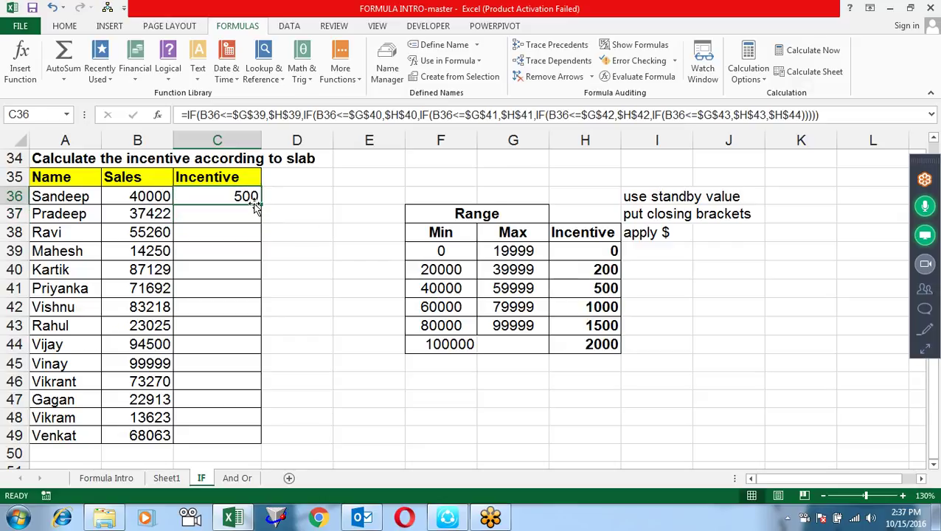
{"action": "double_click", "coordinate": [262, 206]}
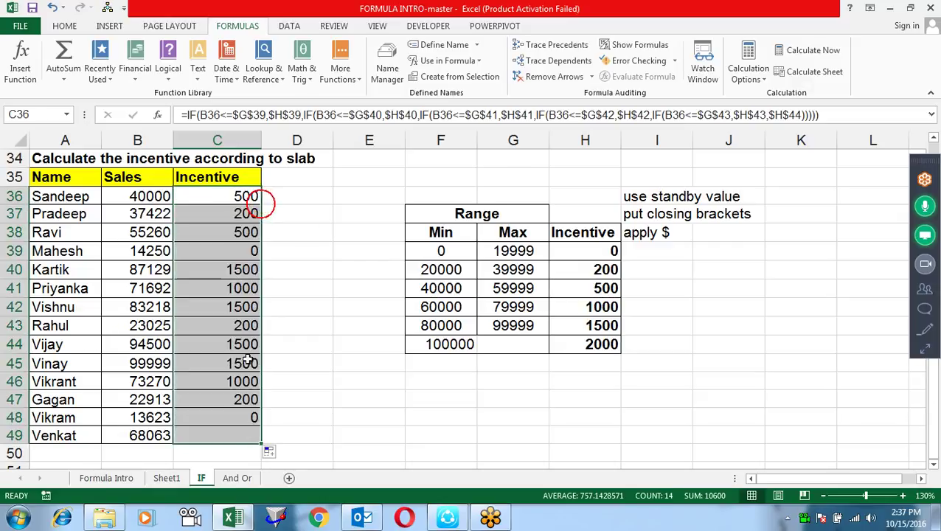
{"action": "left_click", "coordinate": [231, 435]}
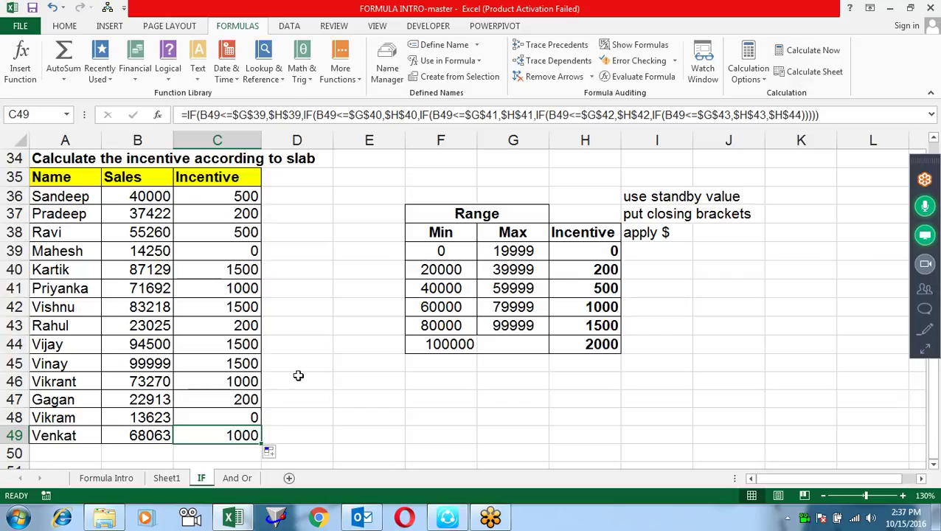
{"action": "key", "text": "F3"}
{"action": "left_click", "coordinate": [312, 288]}
{"action": "key", "text": "F2"}
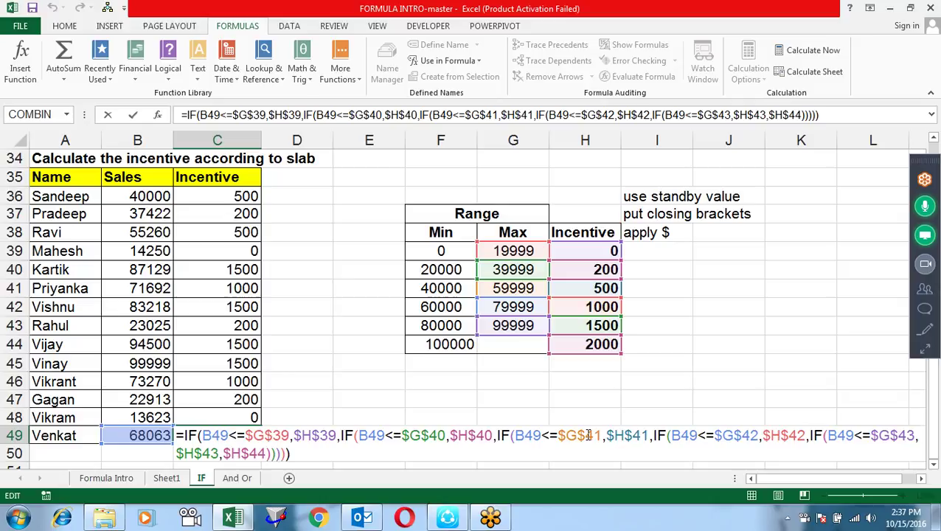
{"action": "key", "text": "ctrl+Return"}
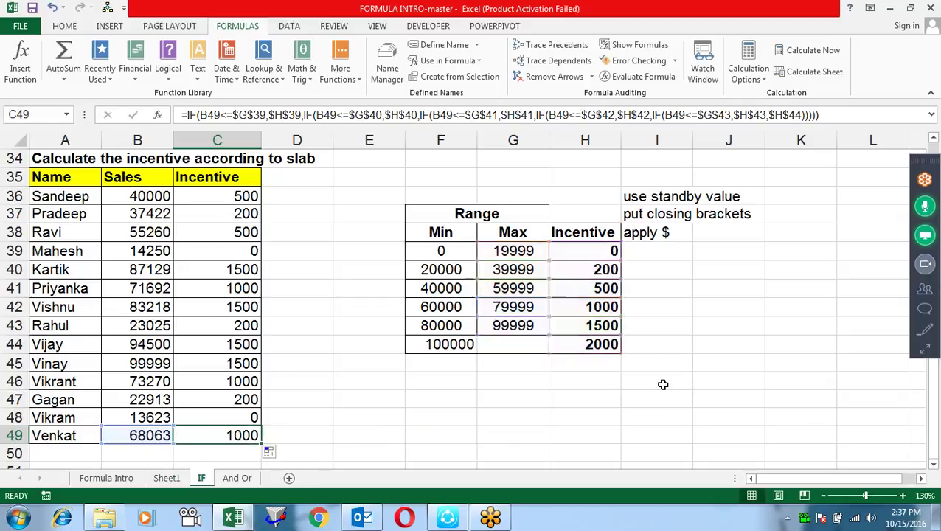
{"action": "left_click", "coordinate": [280, 196]}
{"action": "key", "text": "Left"}
{"action": "scroll", "coordinate": [302, 331], "scroll_direction": "up", "scroll_amount": 1}
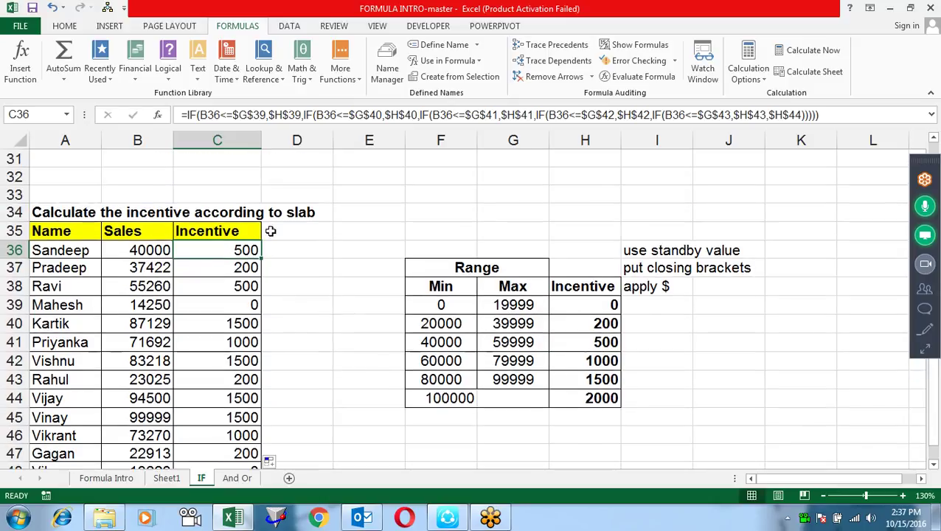
{"action": "scroll", "coordinate": [326, 239], "scroll_direction": "down", "scroll_amount": 1}
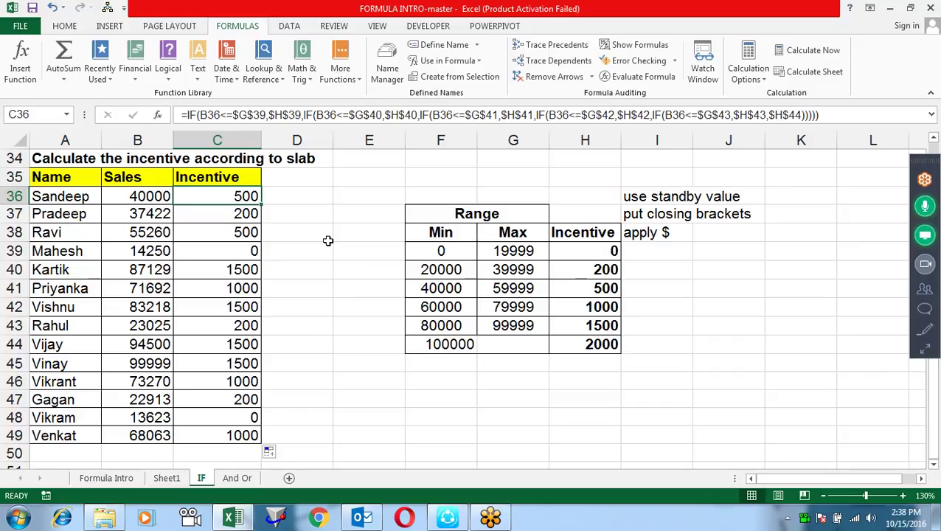
{"action": "left_click_drag", "start_coordinate": [250, 198], "coordinate": [251, 432]}
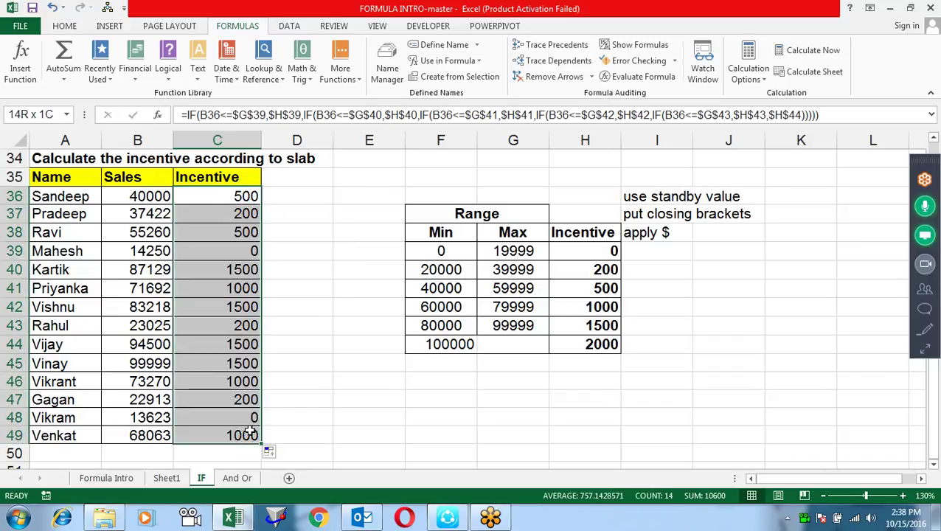
{"action": "left_click", "coordinate": [157, 218]}
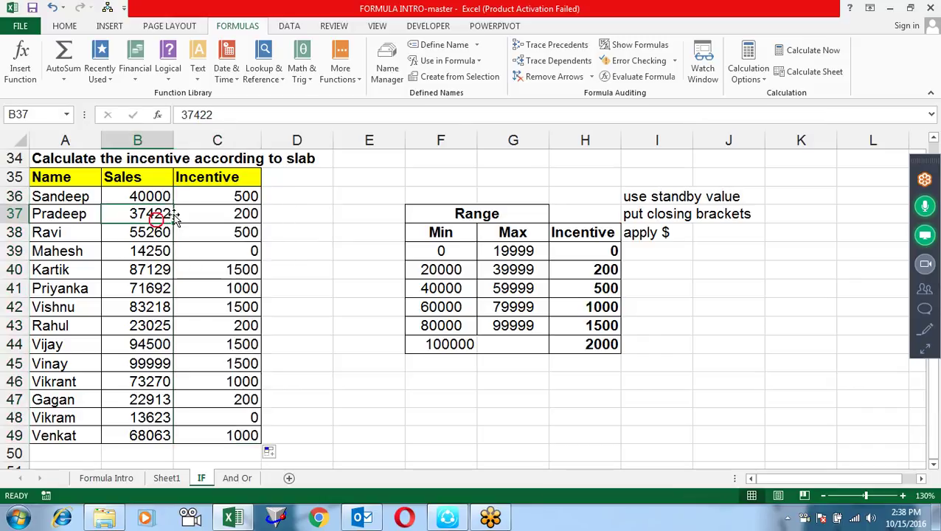
{"action": "left_click", "coordinate": [301, 195]}
{"action": "left_click", "coordinate": [160, 196]}
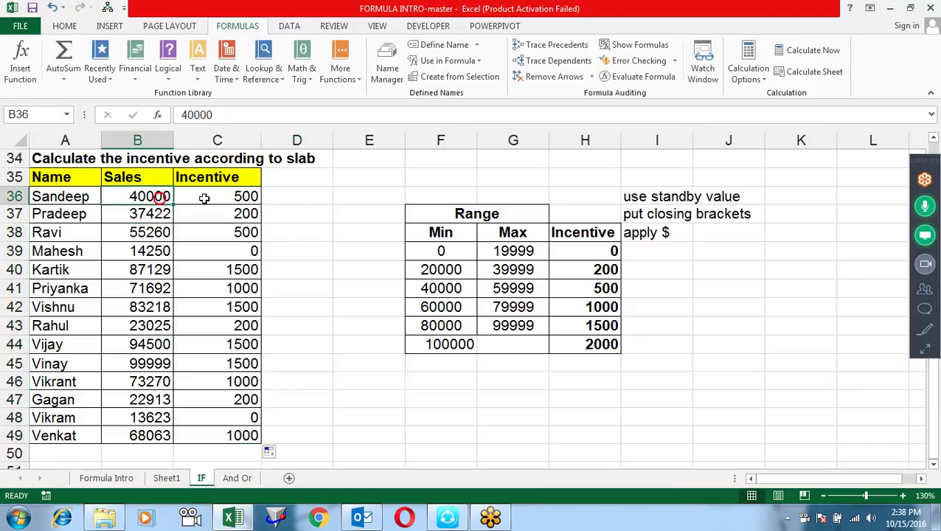
{"action": "left_click", "coordinate": [292, 193]}
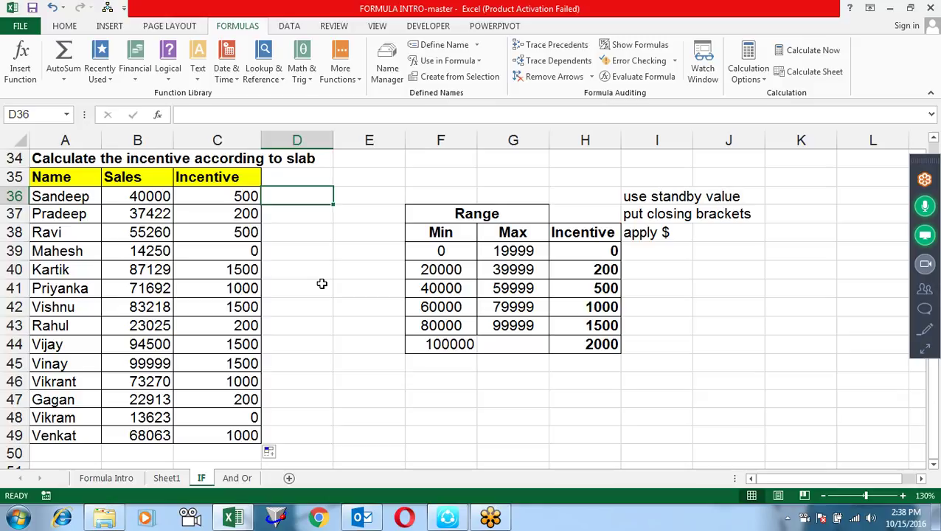
{"action": "left_click", "coordinate": [250, 196]}
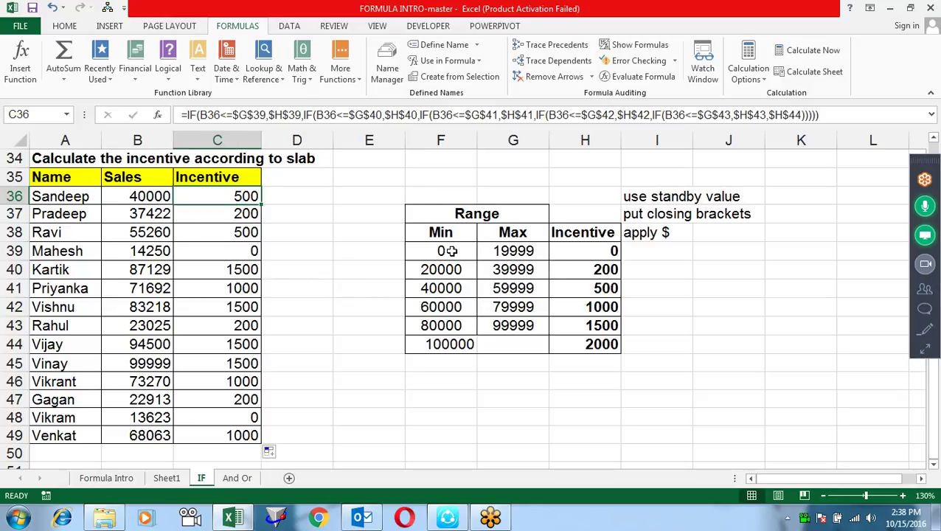
{"action": "mouse_move", "coordinate": [443, 234]}
{"action": "left_mouse_down"}
{"action": "mouse_move", "coordinate": [603, 330]}
{"action": "mouse_move", "coordinate": [608, 343]}
{"action": "left_mouse_up"}
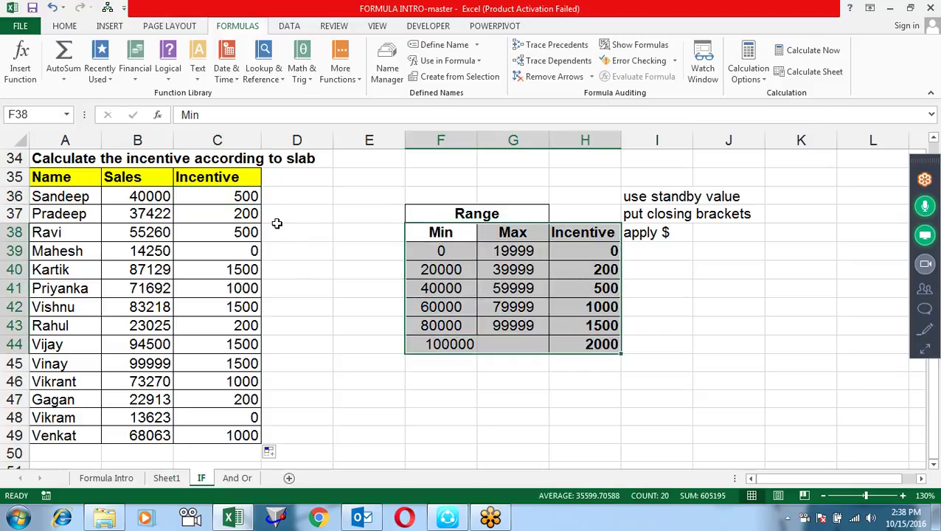
{"action": "left_click", "coordinate": [236, 197]}
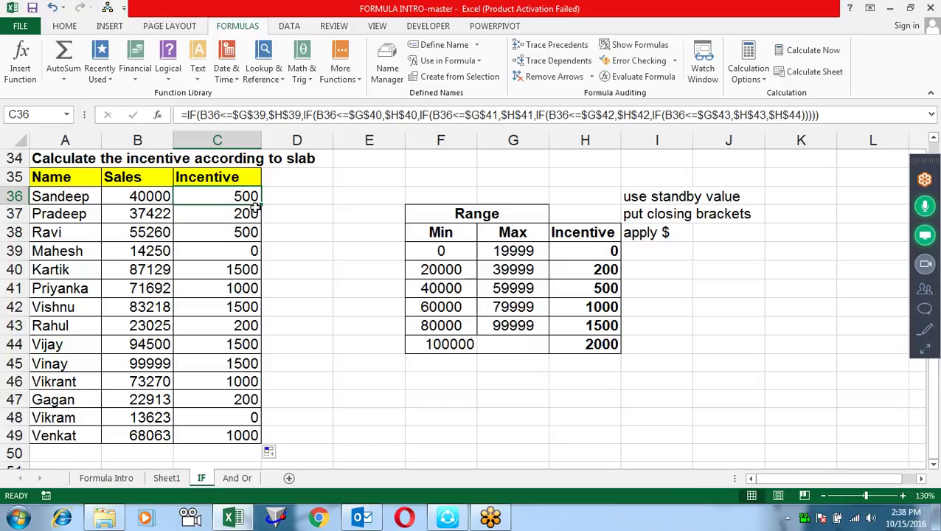
{"action": "left_click_drag", "start_coordinate": [299, 201], "coordinate": [316, 430]}
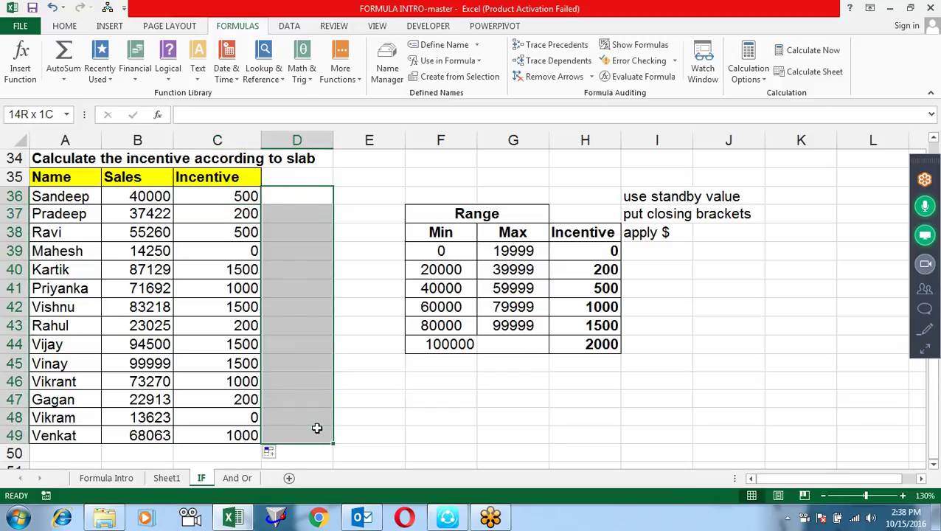
{"action": "left_click", "coordinate": [564, 259]}
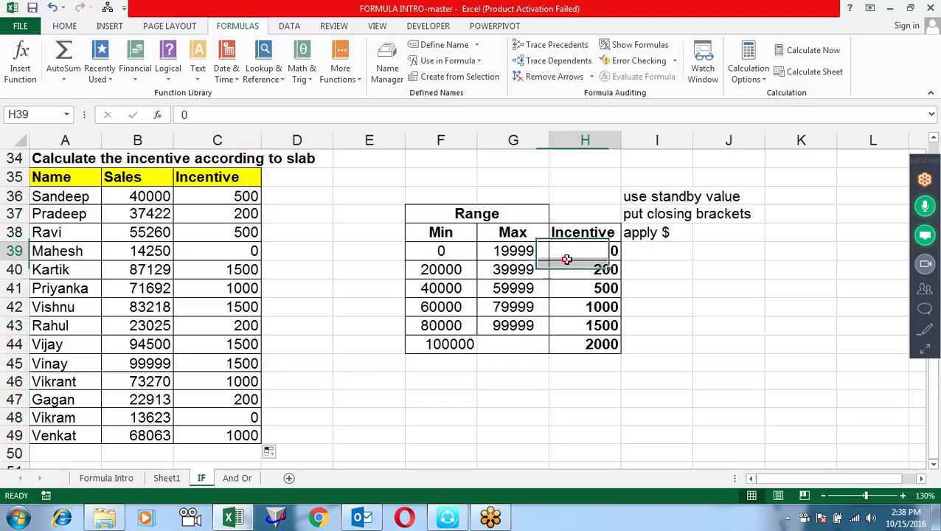
{"action": "left_click", "coordinate": [244, 196]}
{"action": "left_click", "coordinate": [287, 196]}
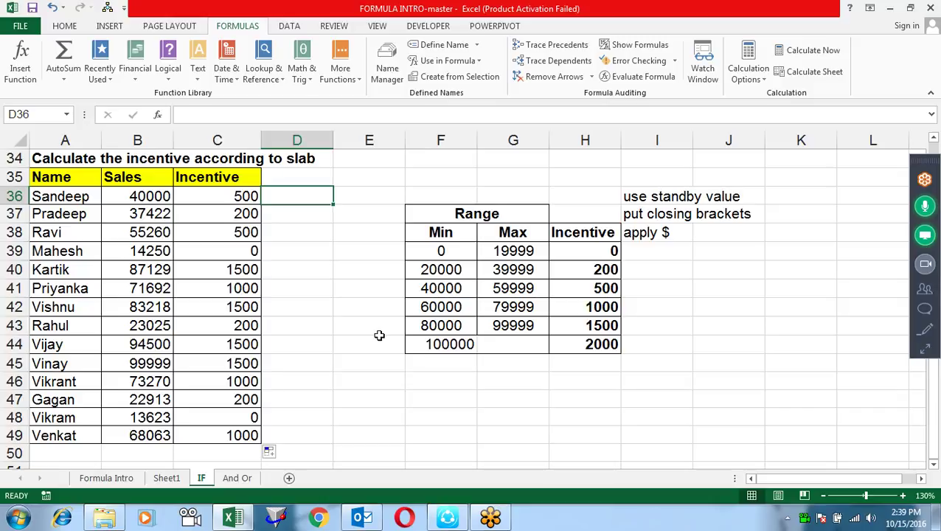
{"action": "type", "text": "=vl"}
Enter =VLOOKUP(B36,$F$38:$H$44,3) in D36 and fill it down to D49.
{"action": "key", "text": "Tab"}
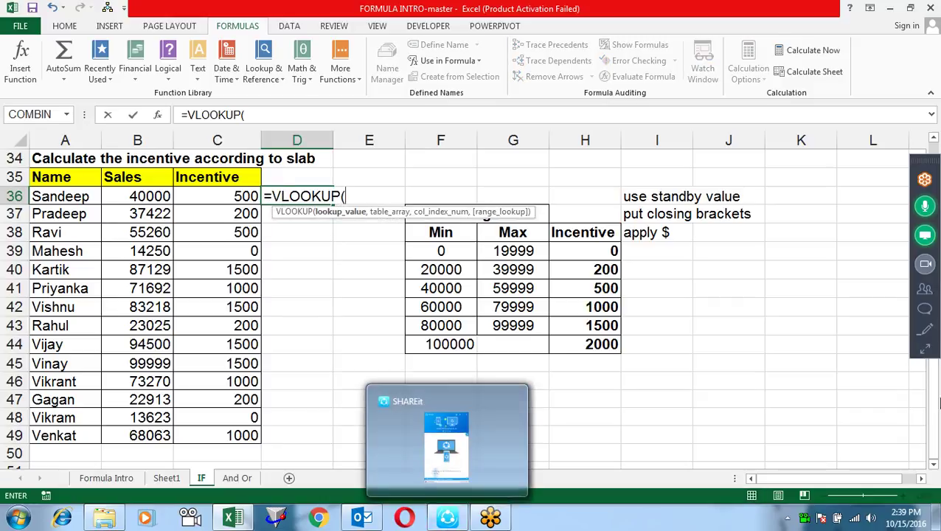
{"action": "left_click", "coordinate": [148, 196]}
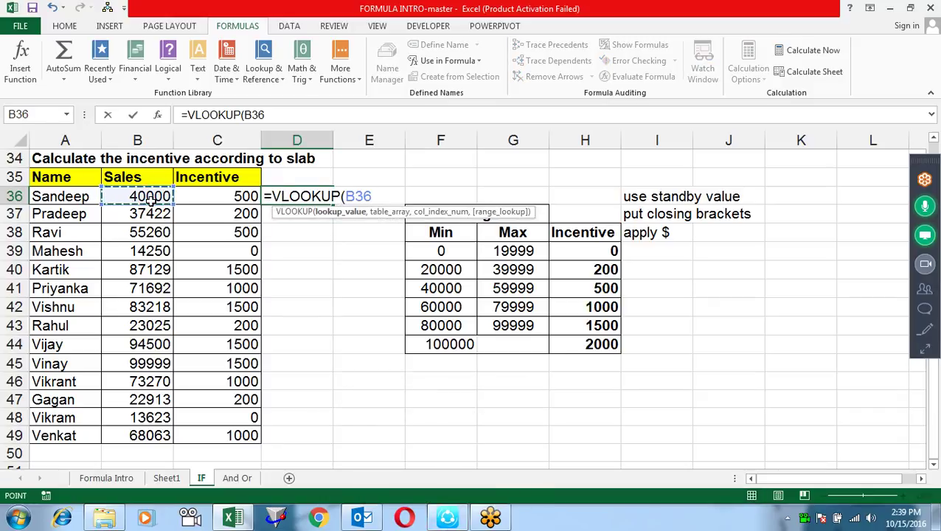
{"action": "type", "text": ","}
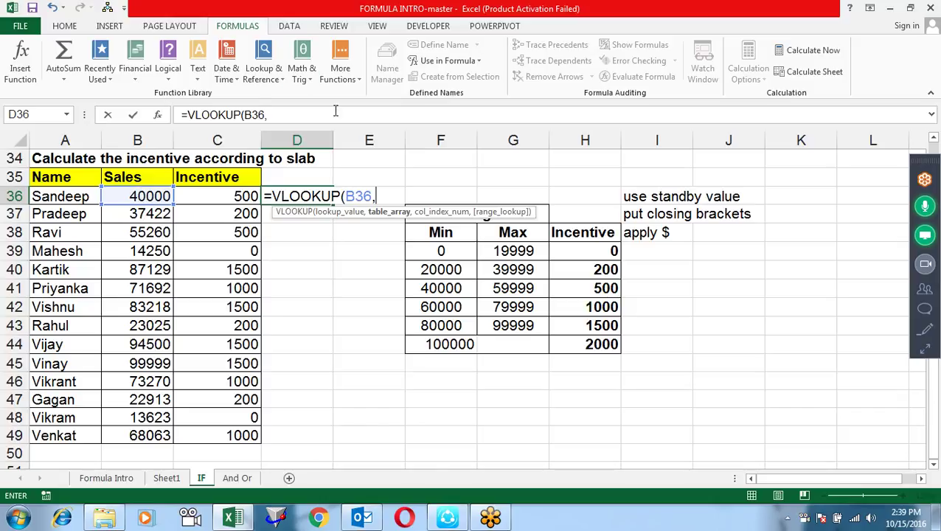
{"action": "left_click_drag", "start_coordinate": [434, 235], "coordinate": [609, 344]}
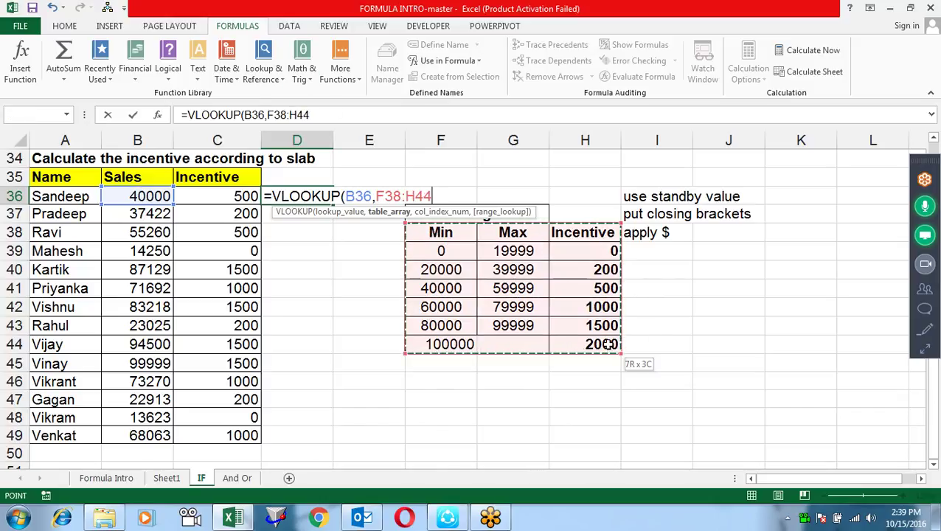
{"action": "key", "text": "F4"}
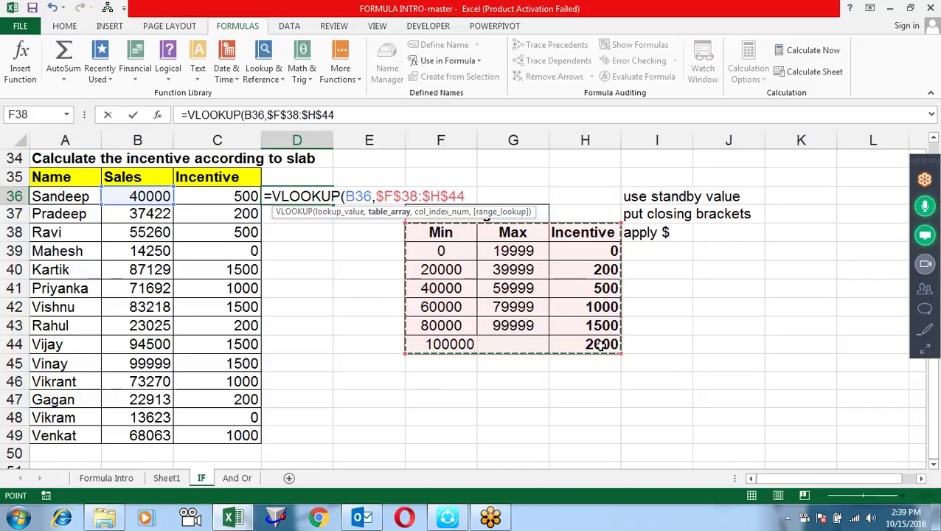
{"action": "type", "text": ","}
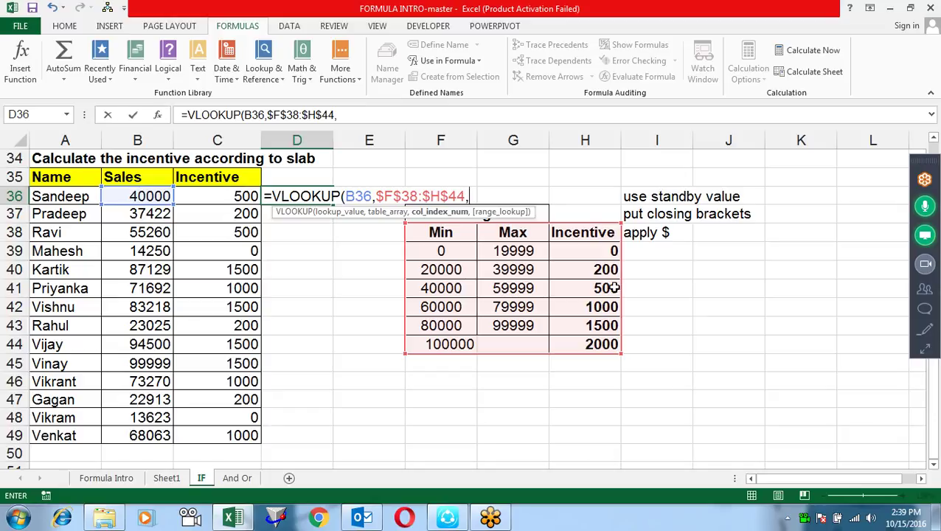
{"action": "type", "text": "3"}
{"action": "type", "text": ")"}
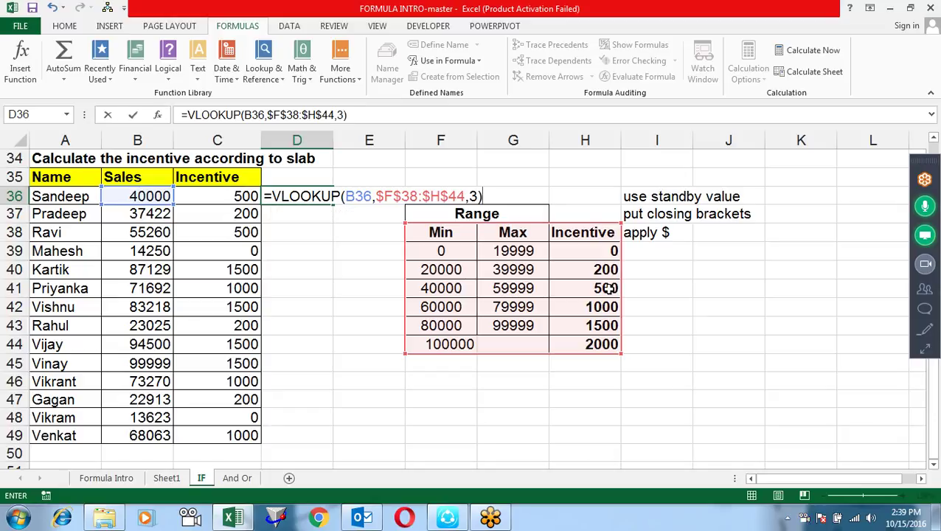
{"action": "key", "text": "Return"}
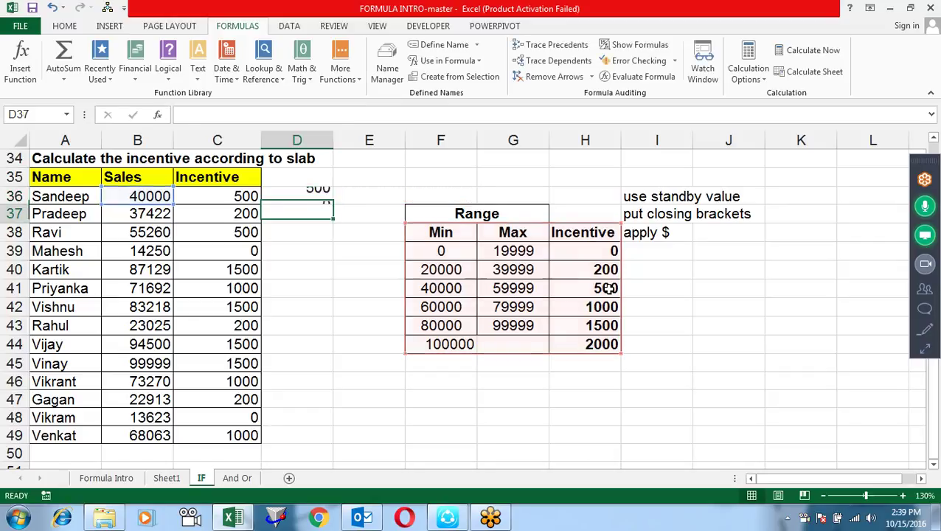
{"action": "left_click", "coordinate": [317, 197]}
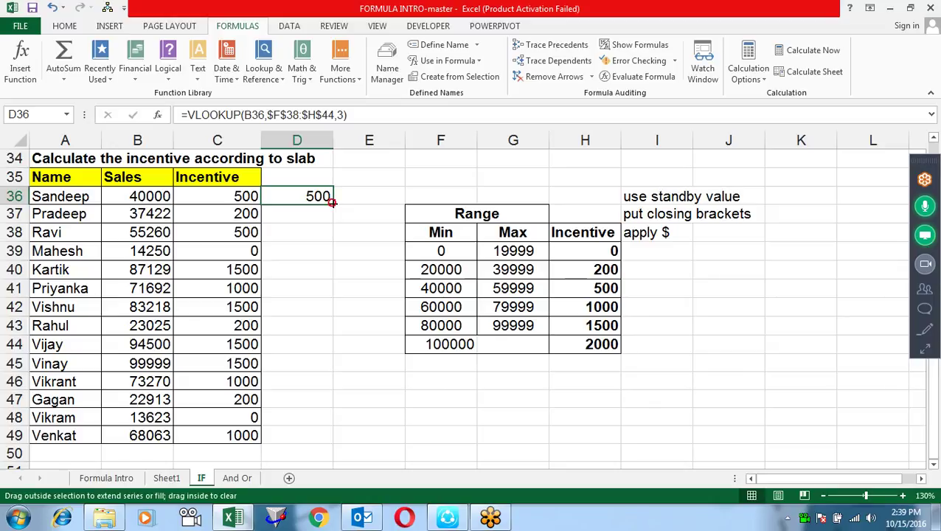
{"action": "double_click", "coordinate": [333, 201]}
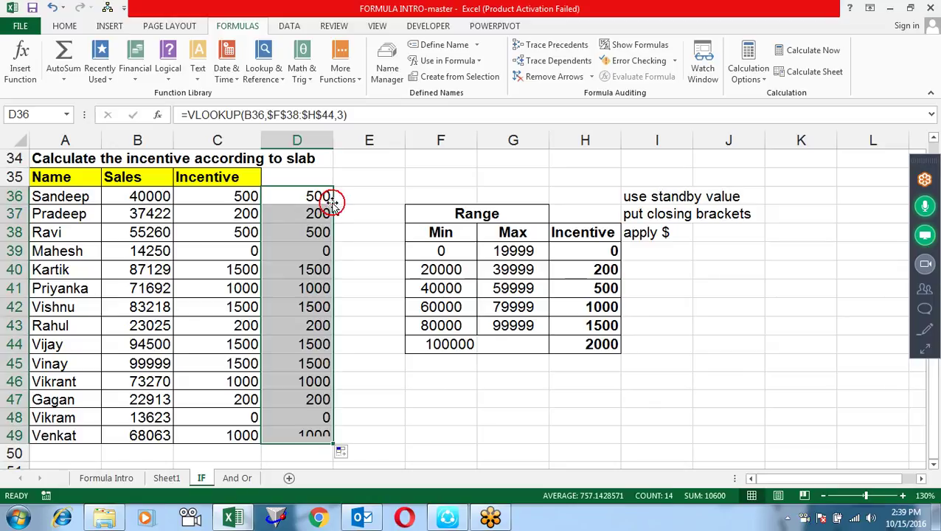
{"action": "left_click", "coordinate": [456, 397]}
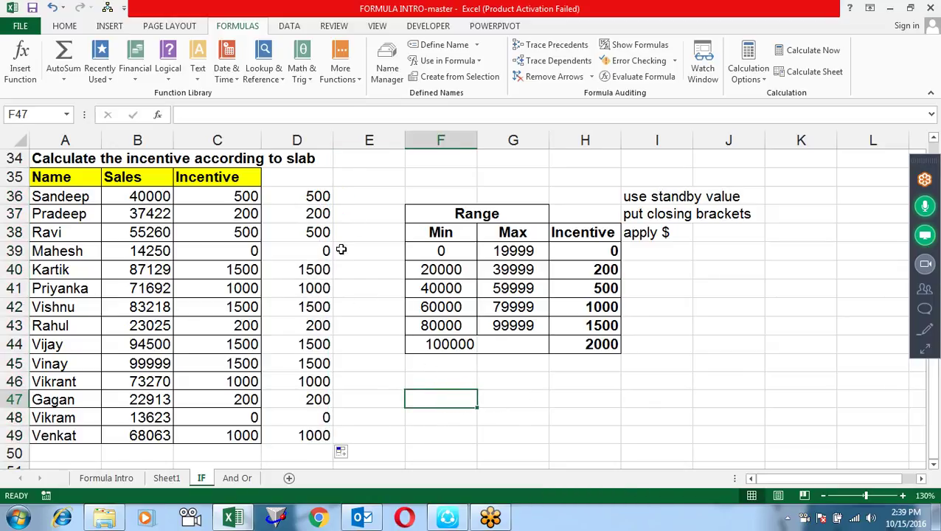
Insert a blank column before the Range table and begin E36's LOOKUP with B36 and $G$39:$G$44.
{"action": "right_click", "coordinate": [420, 131]}
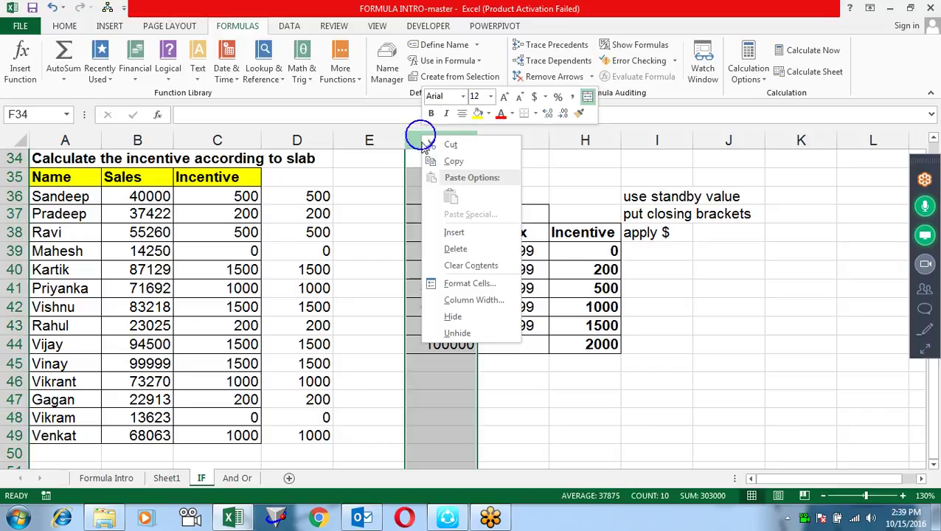
{"action": "left_click", "coordinate": [452, 229]}
{"action": "left_click", "coordinate": [354, 196]}
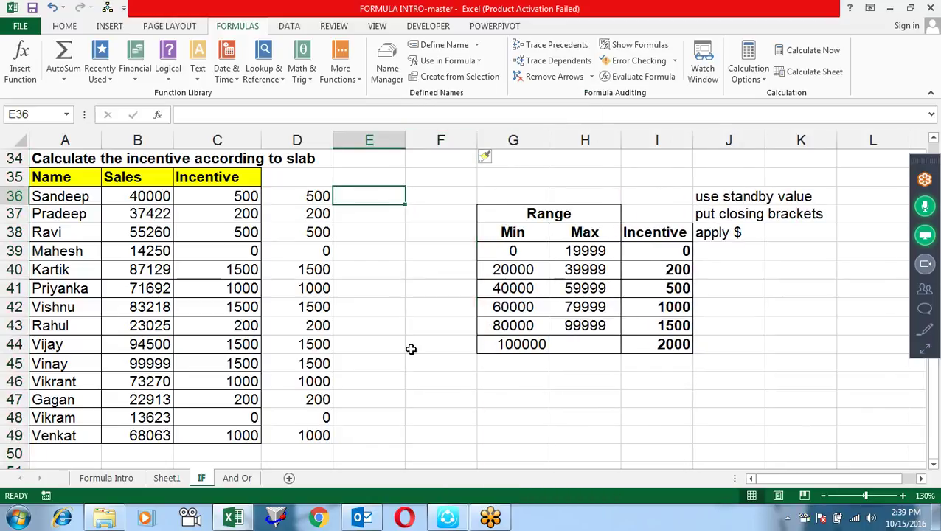
{"action": "type", "text": "=lo"}
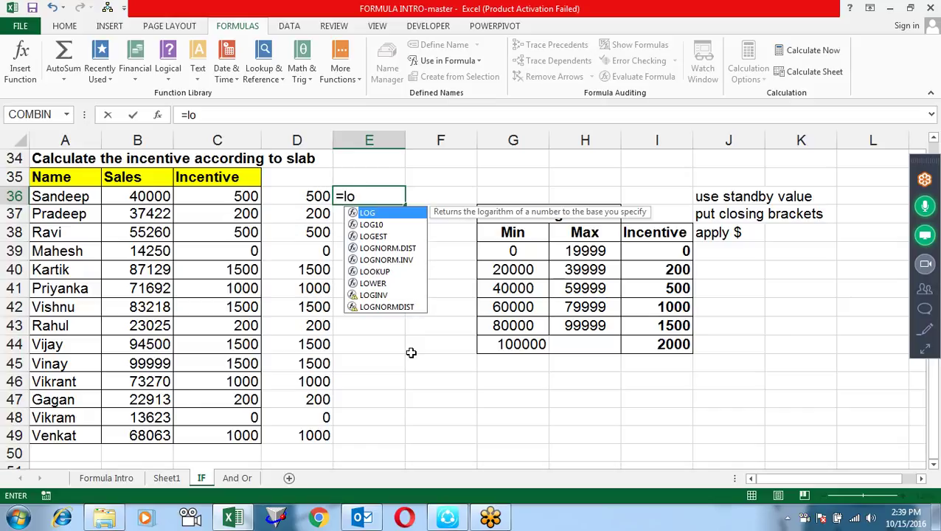
{"action": "type", "text": "ok"}
{"action": "key", "text": "Tab"}
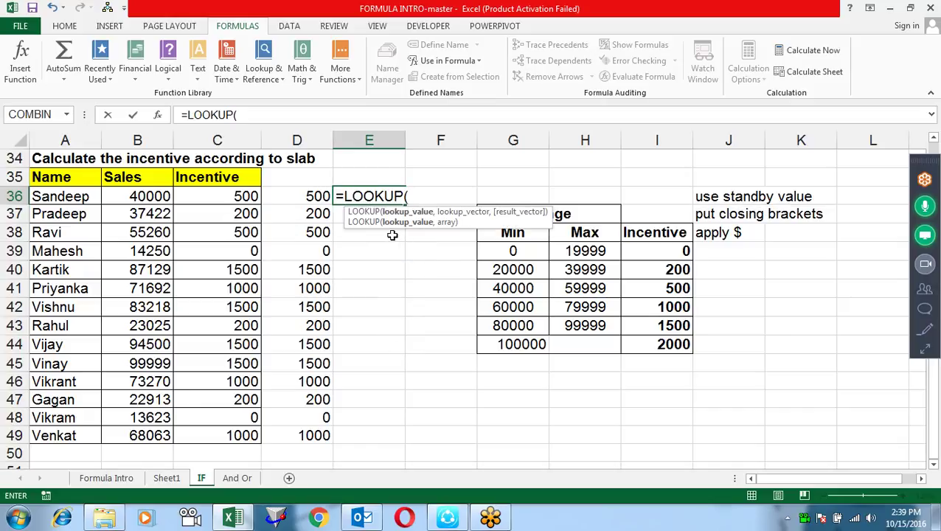
{"action": "left_click", "coordinate": [161, 195]}
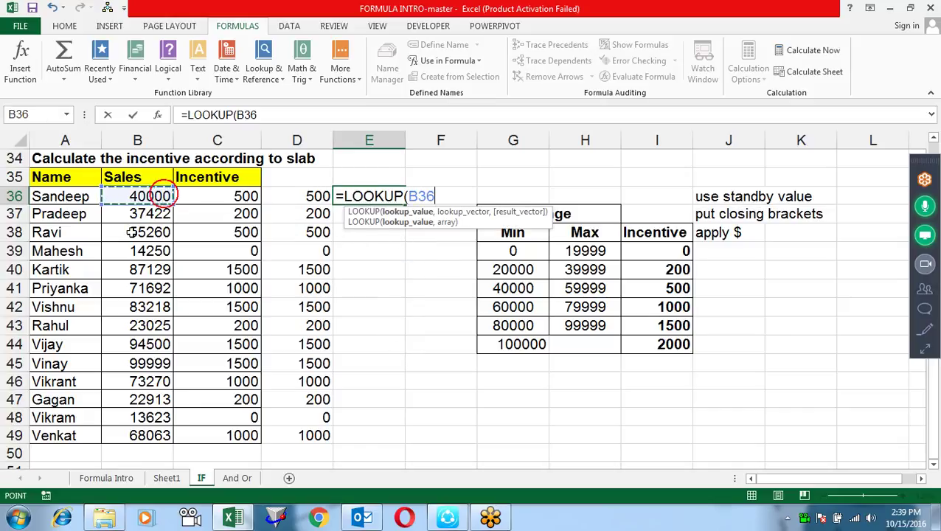
{"action": "type", "text": ","}
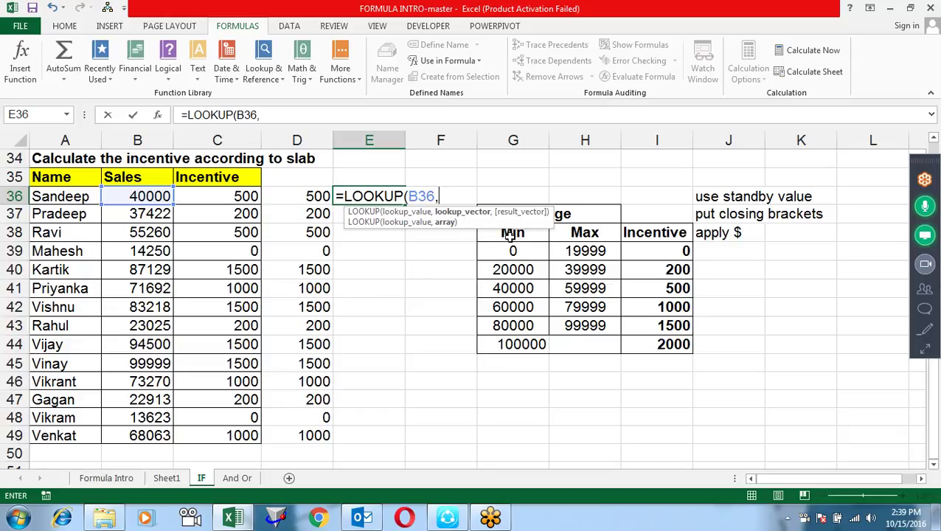
{"action": "left_click_drag", "start_coordinate": [513, 251], "coordinate": [524, 352]}
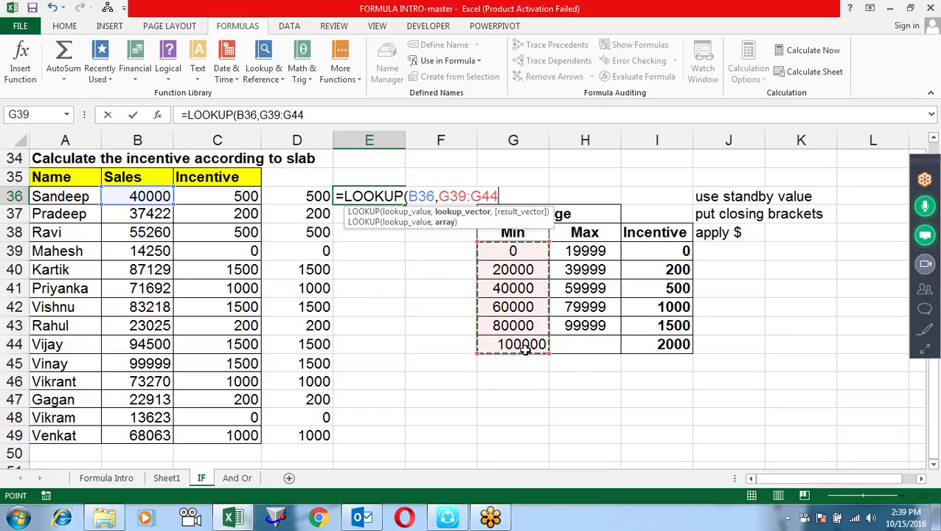
{"action": "key", "text": "F4"}
{"action": "type", "text": ","}
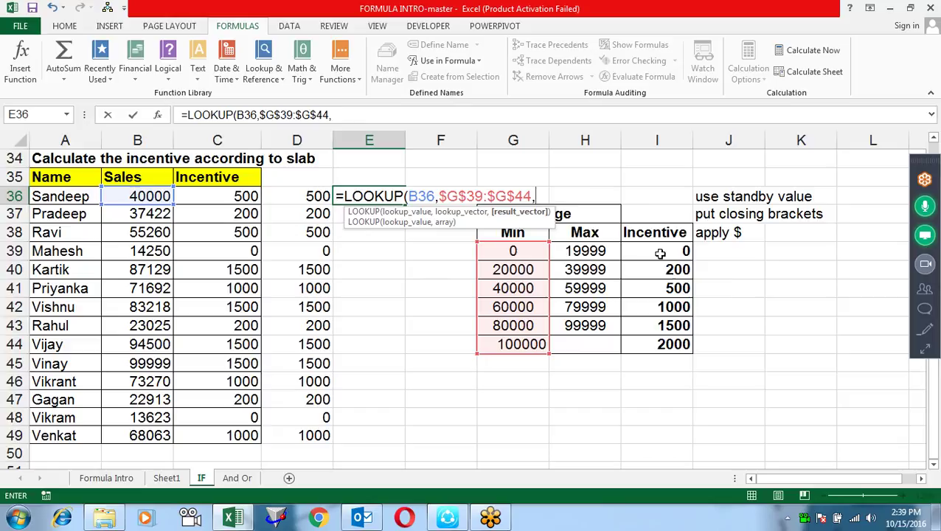
Finish the LOOKUP with result vector $I$39:$I$44 and fill it down to E49.
{"action": "left_click_drag", "start_coordinate": [661, 253], "coordinate": [677, 348]}
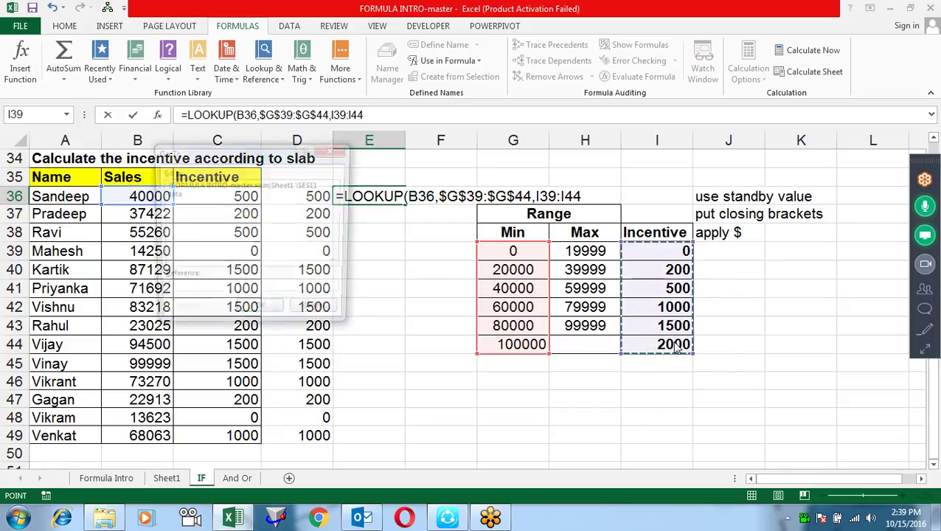
{"action": "key", "text": "Escape"}
{"action": "key", "text": "F4"}
{"action": "type", "text": ")"}
{"action": "key", "text": "Return"}
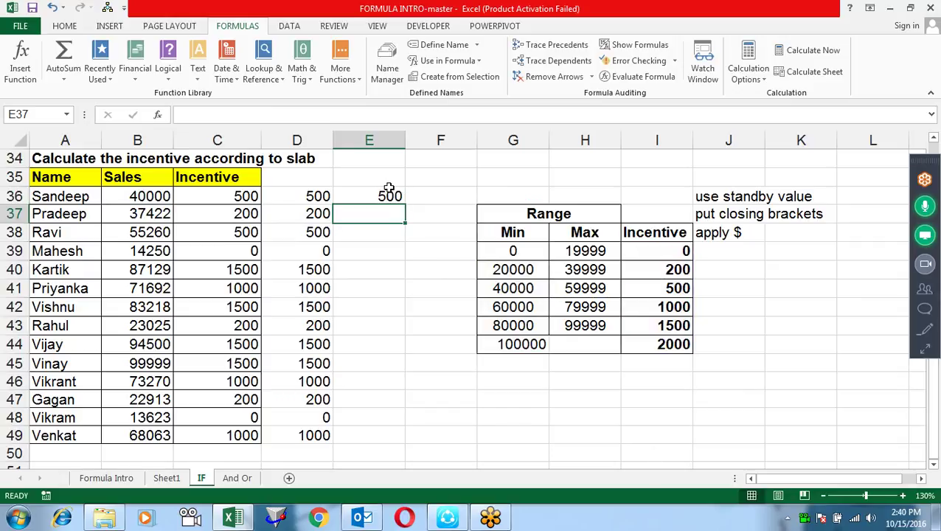
{"action": "left_click", "coordinate": [390, 194]}
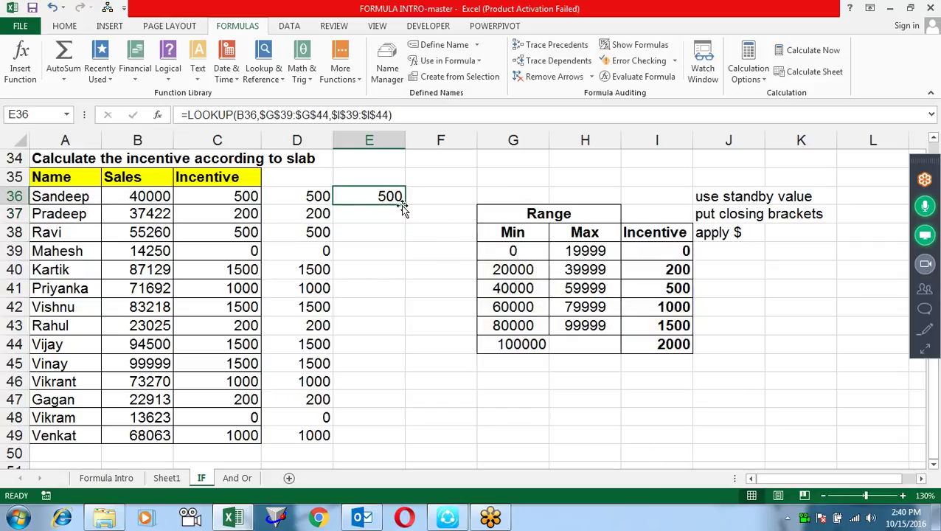
{"action": "double_click", "coordinate": [403, 204]}
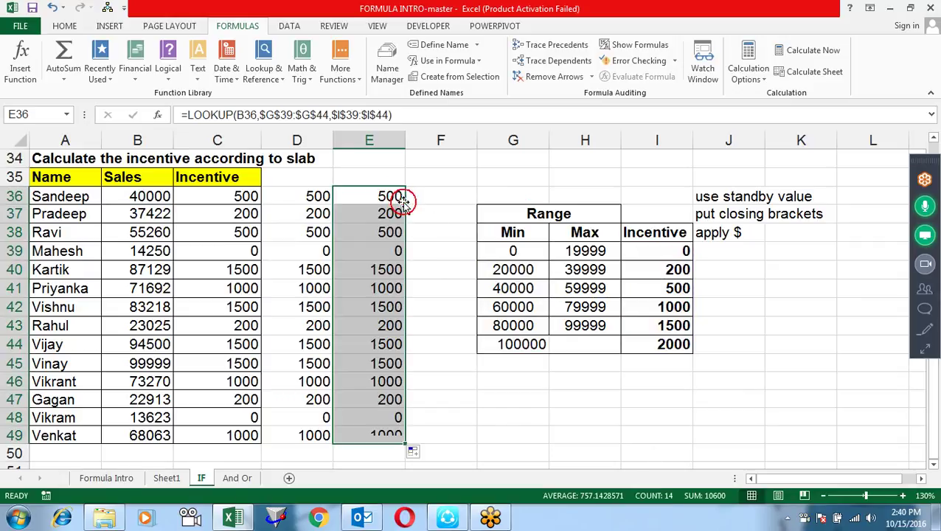
{"action": "left_click", "coordinate": [430, 234]}
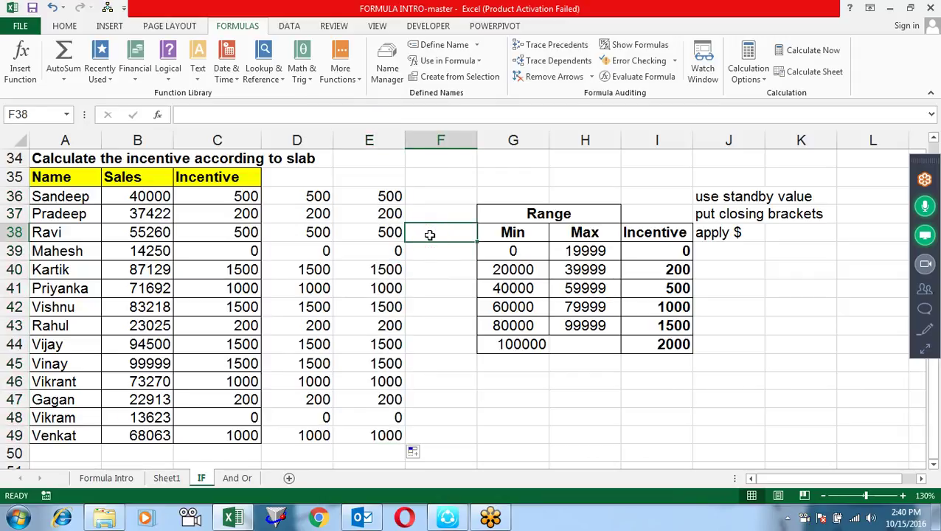
Point out D36's VLOOKUP arguments (B36, table range, column 3) and open VLOOKUP Help.
{"action": "left_click", "coordinate": [321, 191]}
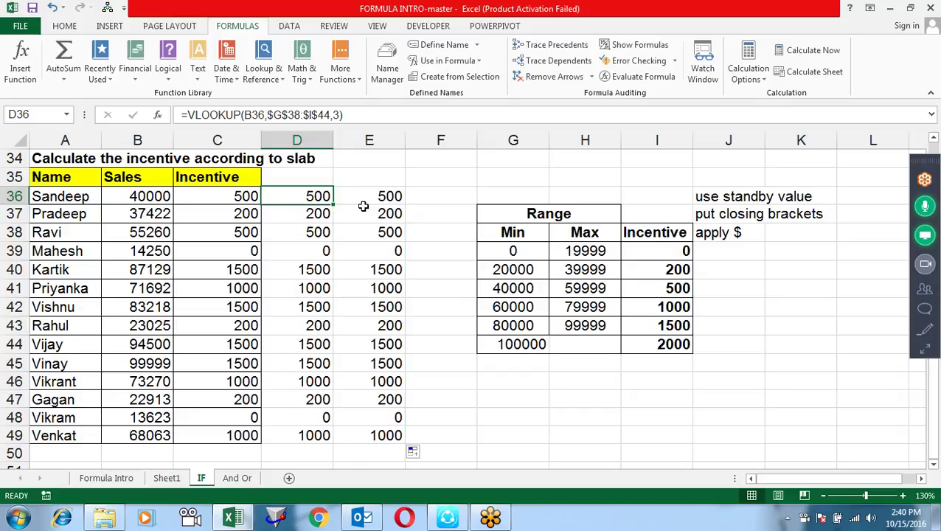
{"action": "key", "text": "F2"}
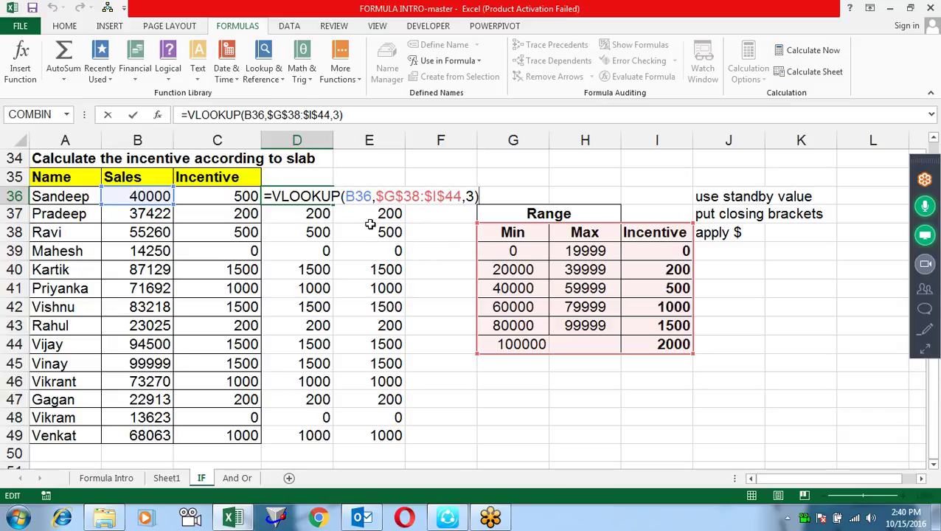
{"action": "double_click", "coordinate": [361, 196]}
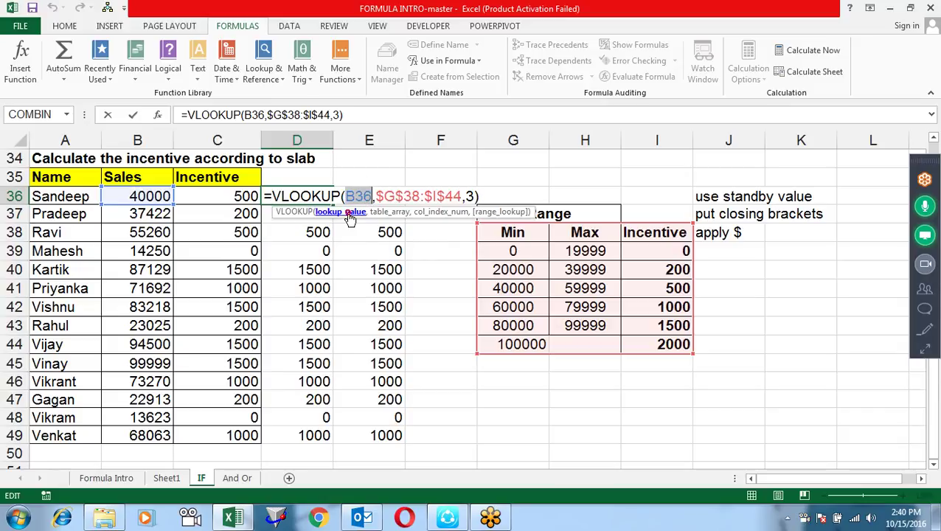
{"action": "left_click", "coordinate": [390, 211]}
{"action": "left_click", "coordinate": [450, 212]}
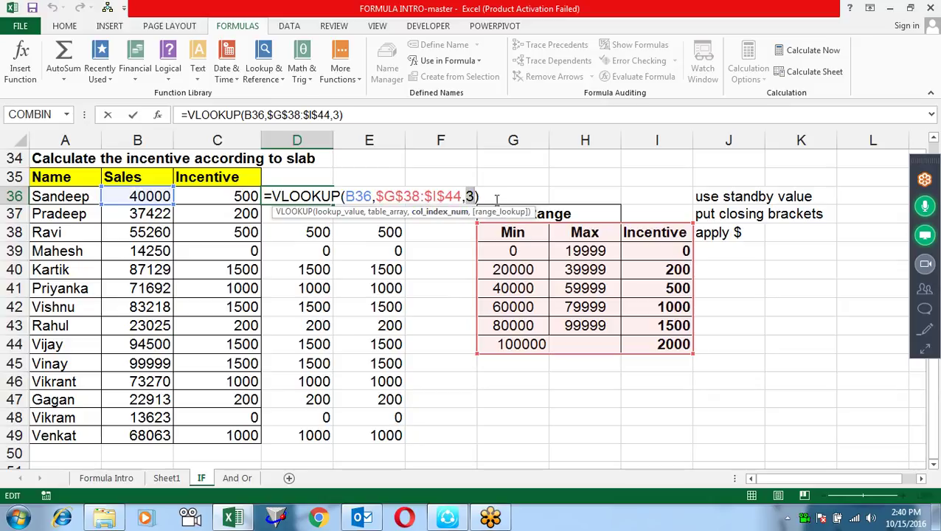
{"action": "left_click", "coordinate": [391, 211]}
{"action": "left_click", "coordinate": [339, 212]}
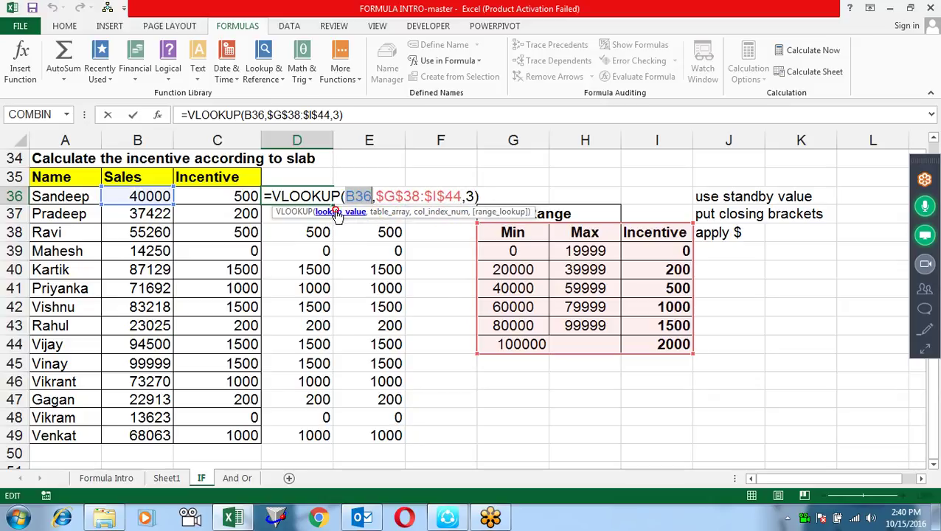
{"action": "left_click", "coordinate": [291, 214]}
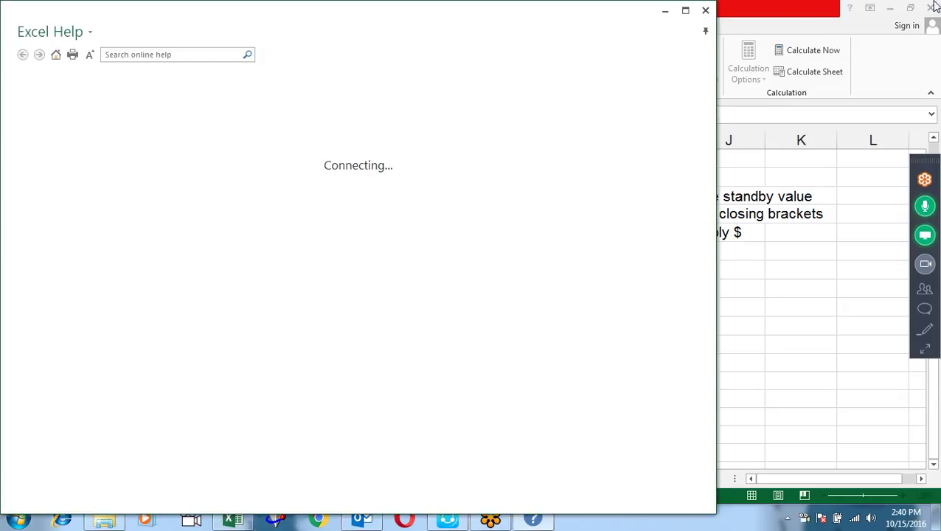
Reopen the VLOOKUP Help article from the tooltip link and scroll through it.
{"action": "left_click", "coordinate": [705, 10]}
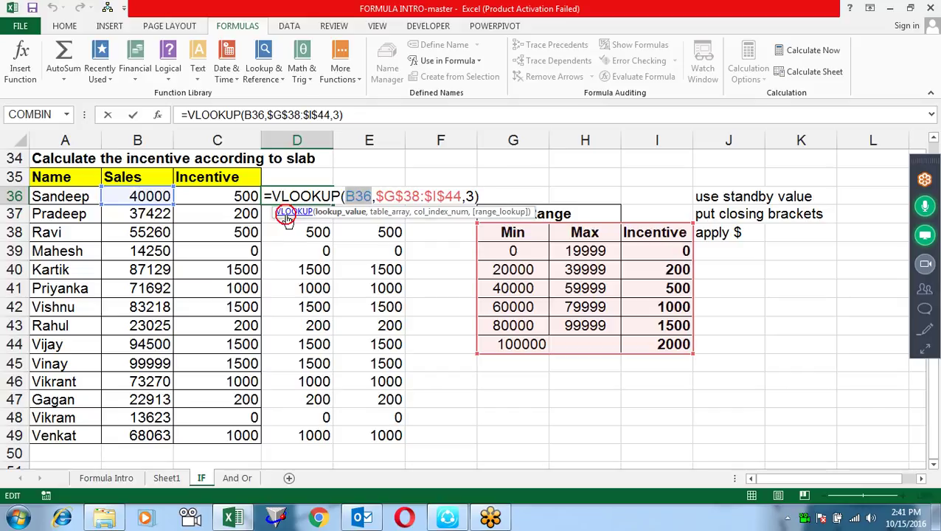
{"action": "left_click", "coordinate": [287, 213]}
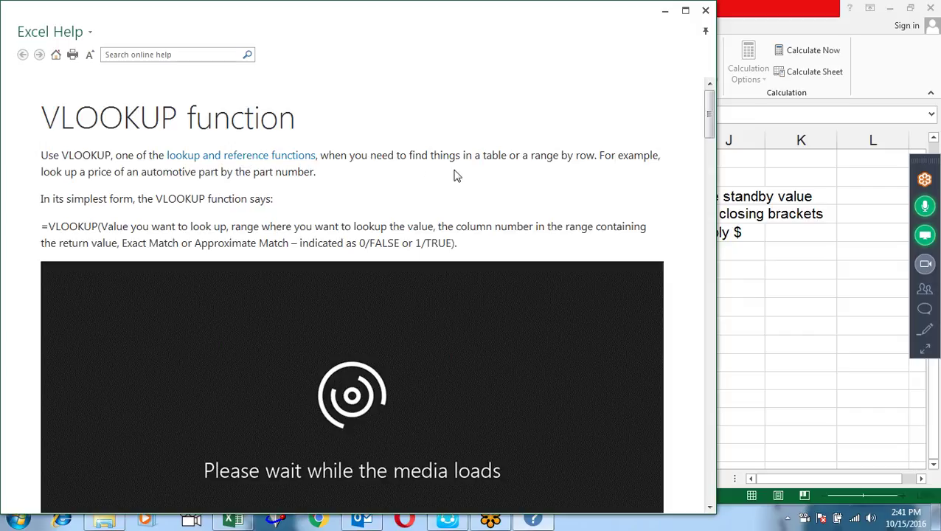
{"action": "mouse_move", "coordinate": [707, 118]}
{"action": "left_mouse_down"}
{"action": "mouse_move", "coordinate": [712, 357]}
{"action": "mouse_move", "coordinate": [744, 465]}
{"action": "left_mouse_up"}
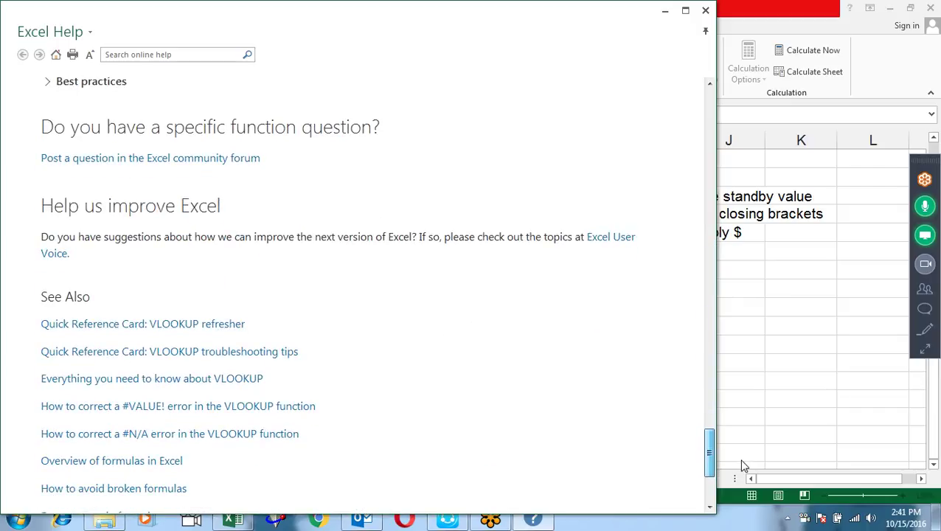
{"action": "left_click_drag", "start_coordinate": [744, 465], "coordinate": [678, 172]}
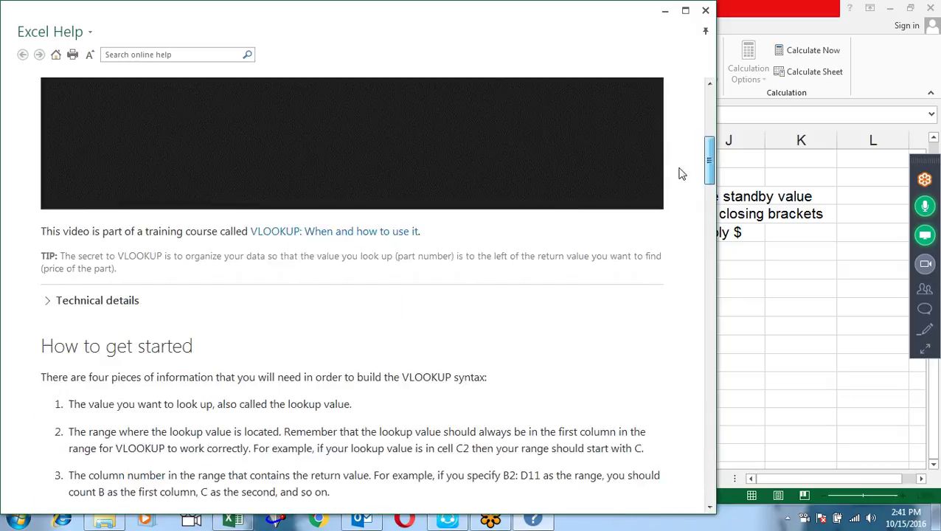
Switch the help source to 'Excel Help from your computer' and scroll to the VLOOKUP syntax.
{"action": "left_click", "coordinate": [90, 32]}
{"action": "left_click", "coordinate": [131, 66]}
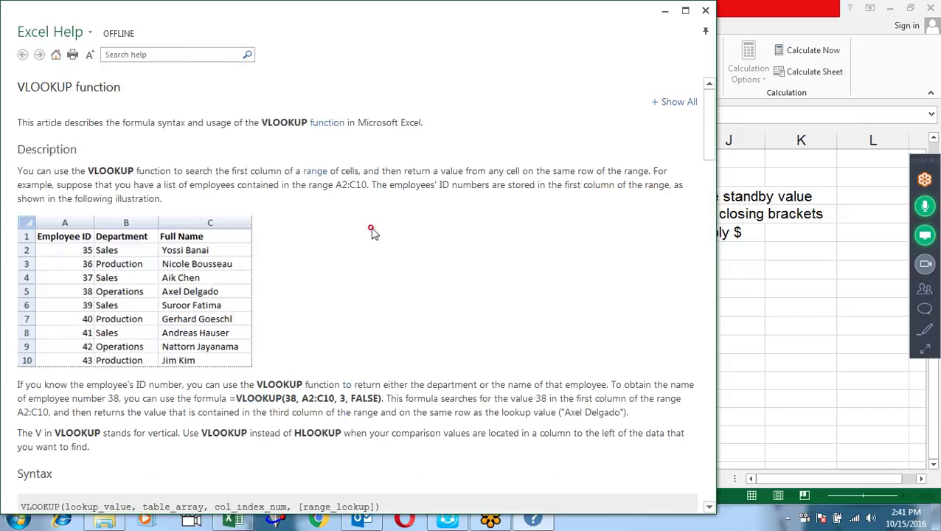
{"action": "scroll", "coordinate": [362, 217], "scroll_direction": "down", "scroll_amount": 3}
{"action": "scroll", "coordinate": [363, 217], "scroll_direction": "down", "scroll_amount": 3}
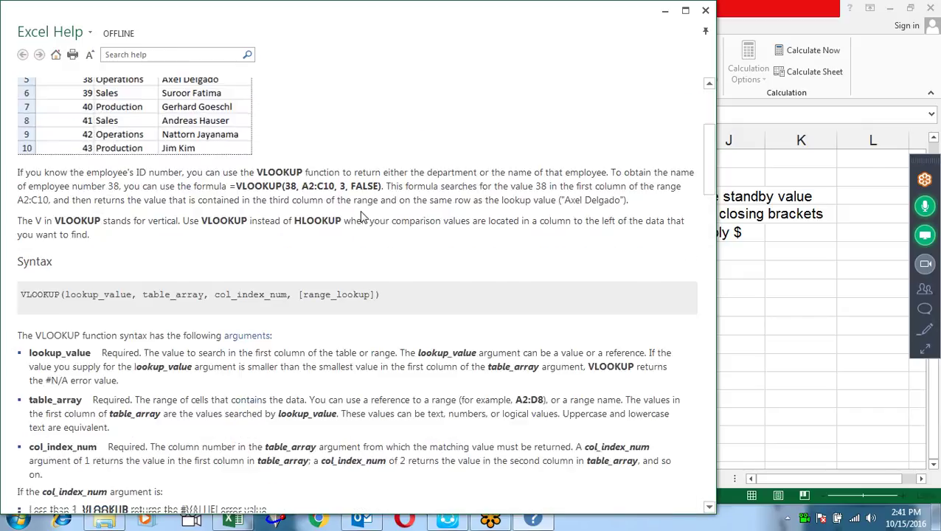
{"action": "scroll", "coordinate": [362, 217], "scroll_direction": "down", "scroll_amount": 3}
Highlight the lookup_value, table_array and optional range_lookup explanations in the VLOOKUP syntax.
{"action": "left_click_drag", "start_coordinate": [298, 116], "coordinate": [305, 117]}
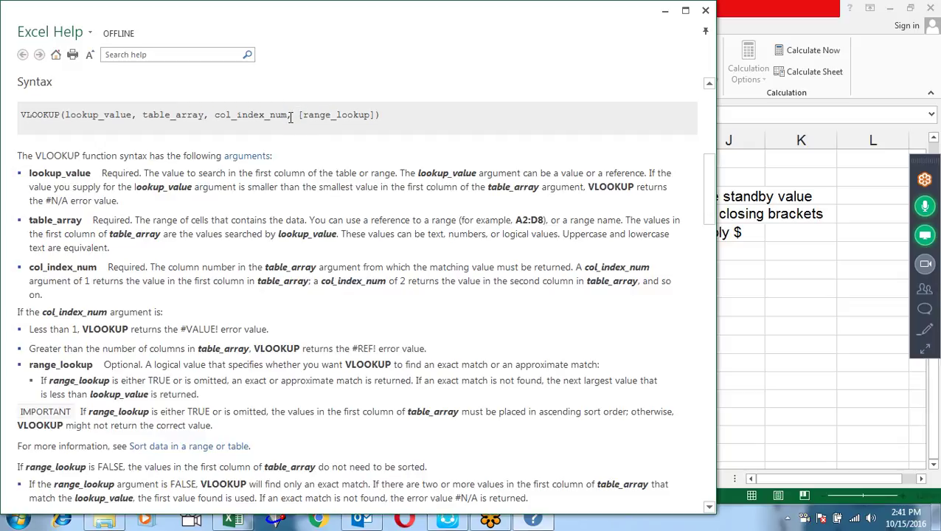
{"action": "double_click", "coordinate": [44, 174]}
{"action": "left_click", "coordinate": [120, 171]}
{"action": "triple_click", "coordinate": [53, 214]}
{"action": "left_click", "coordinate": [111, 228]}
{"action": "scroll", "coordinate": [105, 299], "scroll_direction": "down", "scroll_amount": 2}
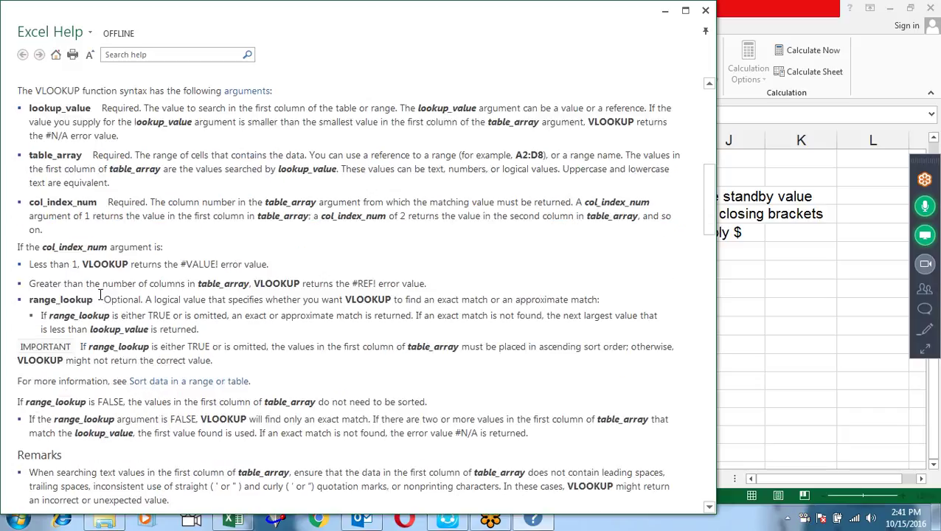
{"action": "scroll", "coordinate": [98, 293], "scroll_direction": "down", "scroll_amount": 1}
{"action": "left_click_drag", "start_coordinate": [100, 235], "coordinate": [135, 236]}
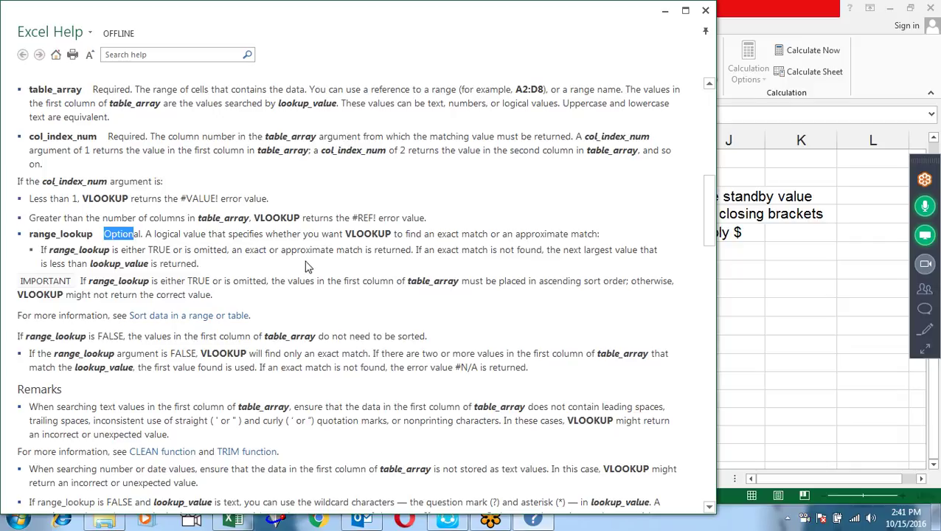
{"action": "left_click_drag", "start_coordinate": [353, 251], "coordinate": [399, 252]}
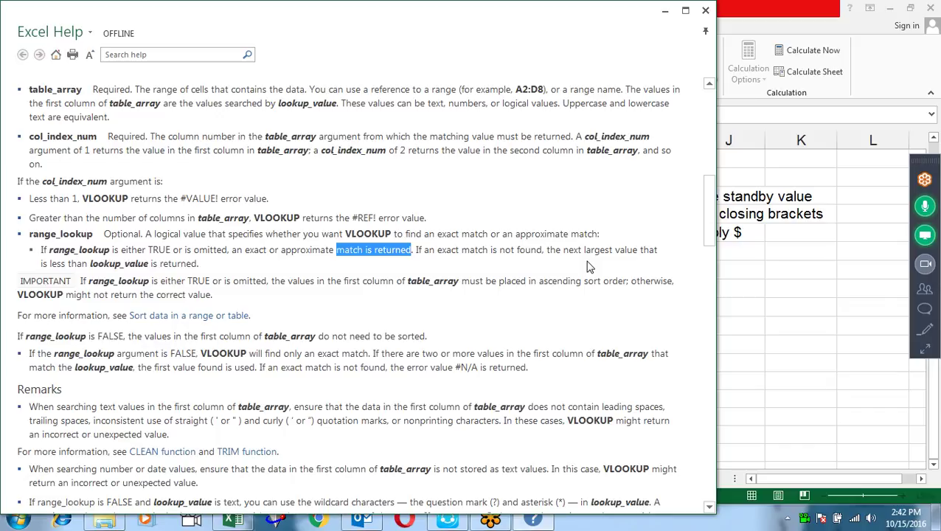
{"action": "left_click_drag", "start_coordinate": [586, 251], "coordinate": [663, 257]}
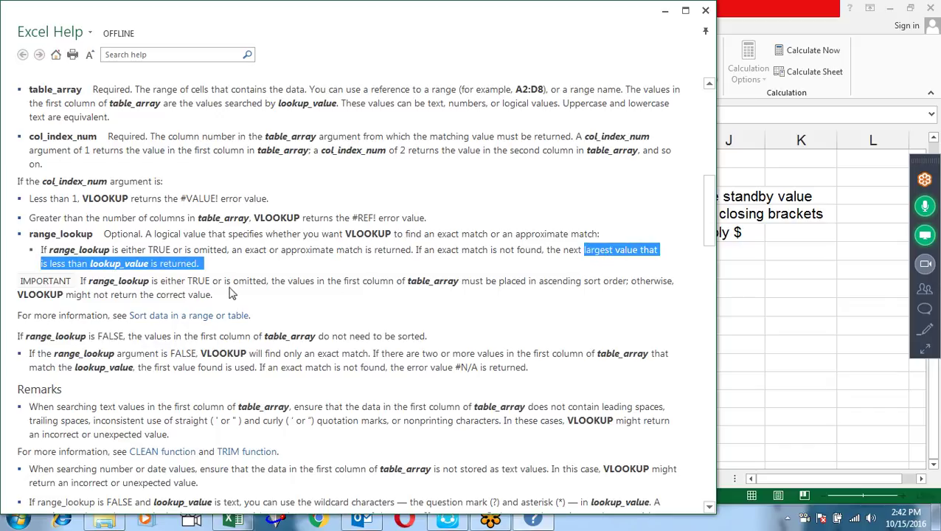
{"action": "scroll", "coordinate": [227, 305], "scroll_direction": "down", "scroll_amount": 2}
{"action": "scroll", "coordinate": [232, 273], "scroll_direction": "down", "scroll_amount": 10}
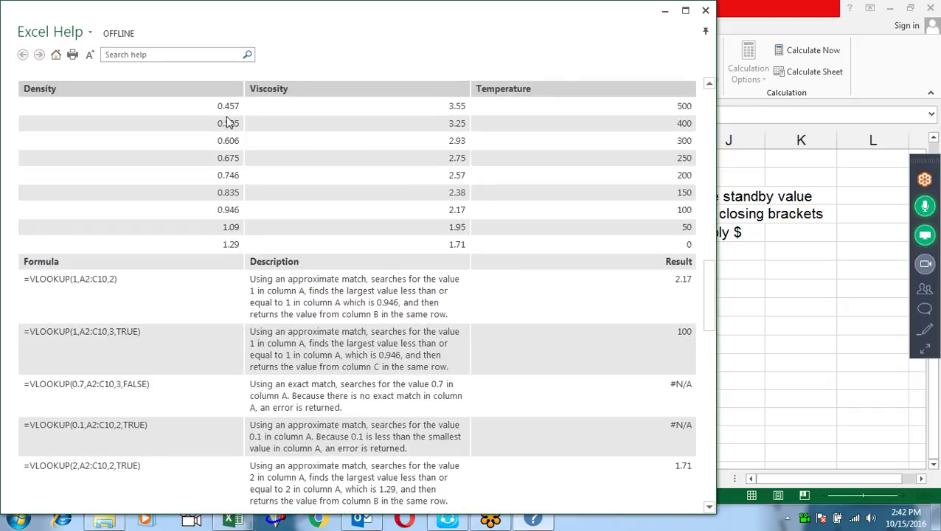
Highlight the example data table, the A2:C10 range, the 2.17 result and the example explanations.
{"action": "left_click", "coordinate": [71, 278]}
{"action": "left_click_drag", "start_coordinate": [82, 278], "coordinate": [103, 276]}
{"action": "left_click_drag", "start_coordinate": [122, 109], "coordinate": [661, 253]}
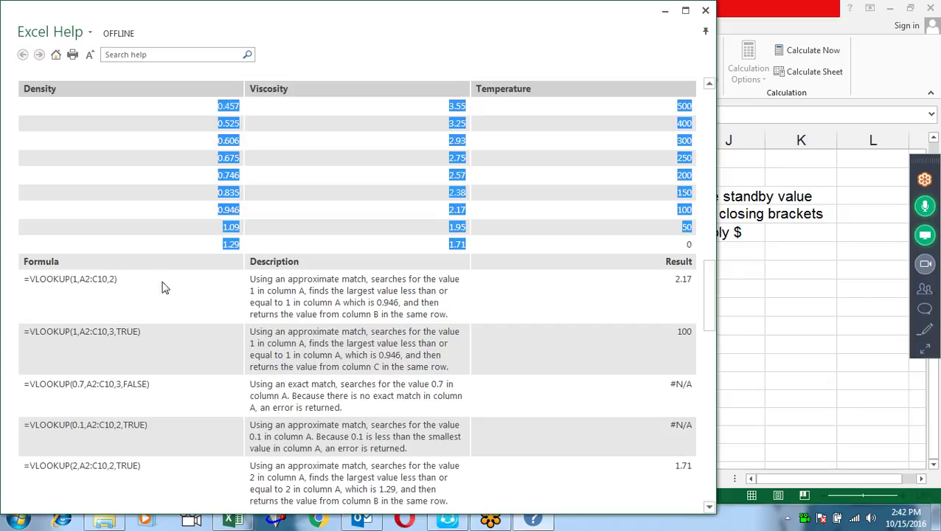
{"action": "left_click", "coordinate": [455, 214]}
{"action": "left_click_drag", "start_coordinate": [662, 279], "coordinate": [682, 280]}
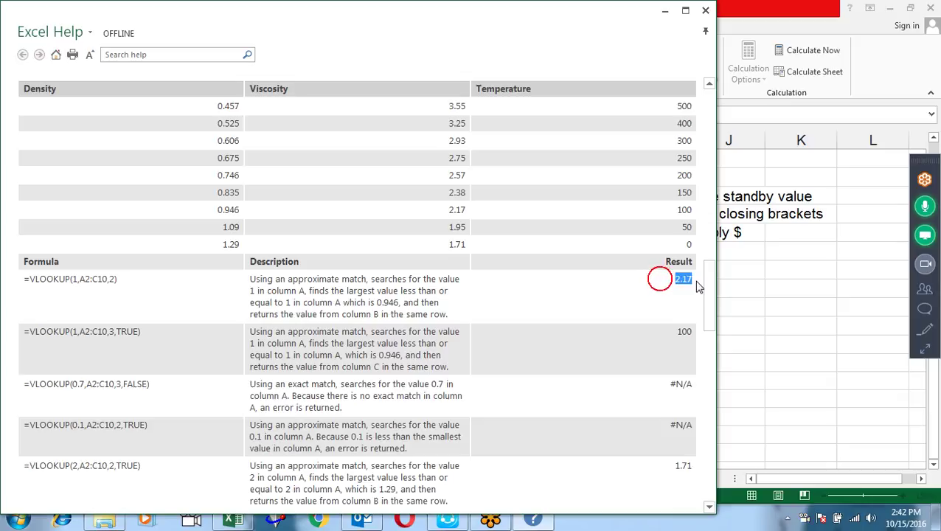
{"action": "left_click_drag", "start_coordinate": [309, 292], "coordinate": [417, 310]}
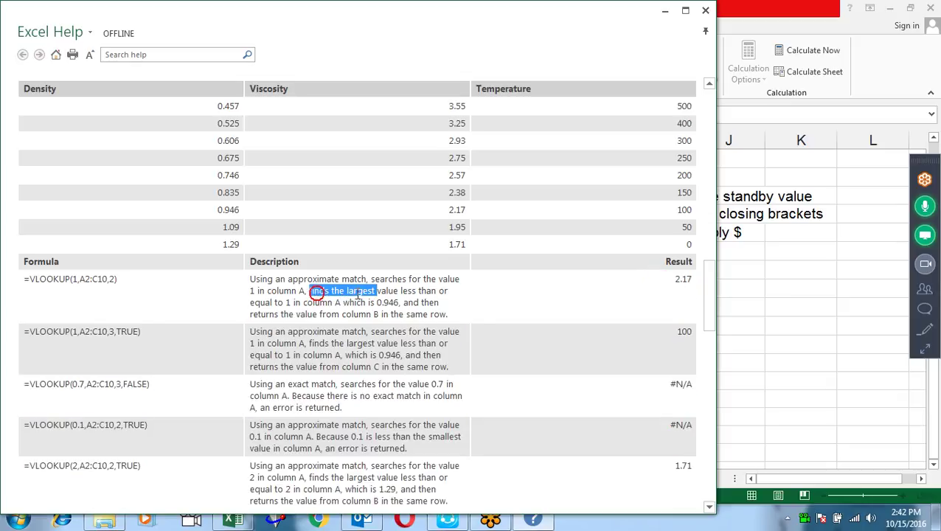
{"action": "mouse_move", "coordinate": [63, 331]}
{"action": "left_mouse_down"}
{"action": "mouse_move", "coordinate": [340, 355]}
{"action": "mouse_move", "coordinate": [411, 371]}
{"action": "left_mouse_up"}
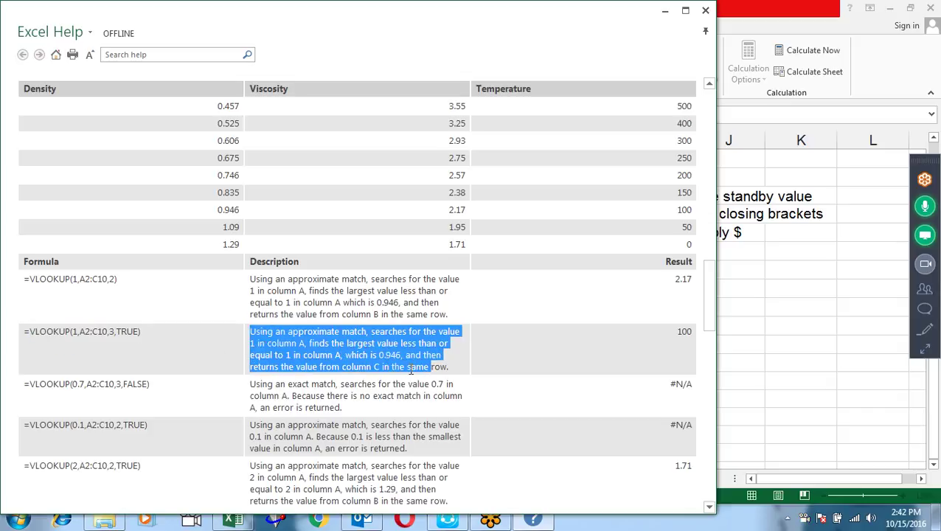
Scroll down through the remaining VLOOKUP examples and back up.
{"action": "scroll", "coordinate": [259, 251], "scroll_direction": "down", "scroll_amount": 4}
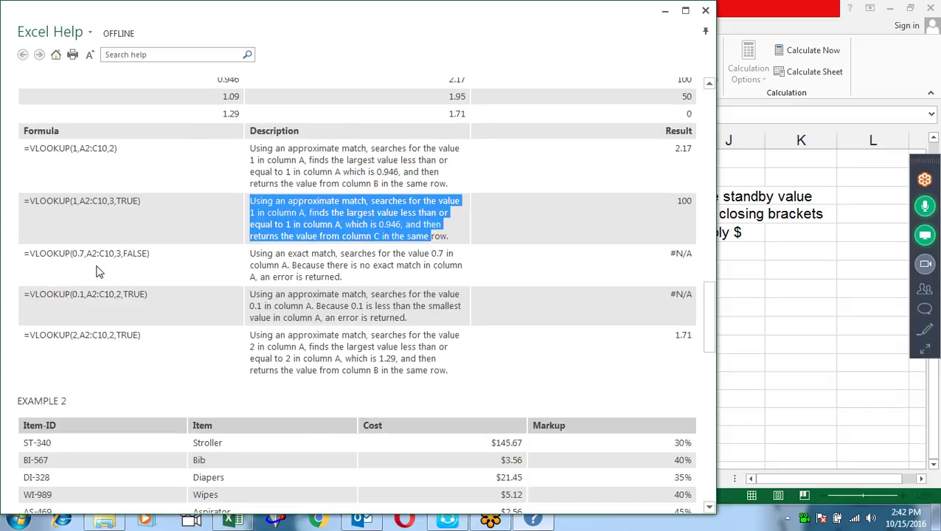
{"action": "scroll", "coordinate": [96, 269], "scroll_direction": "down", "scroll_amount": 3}
{"action": "scroll", "coordinate": [191, 278], "scroll_direction": "down", "scroll_amount": 3}
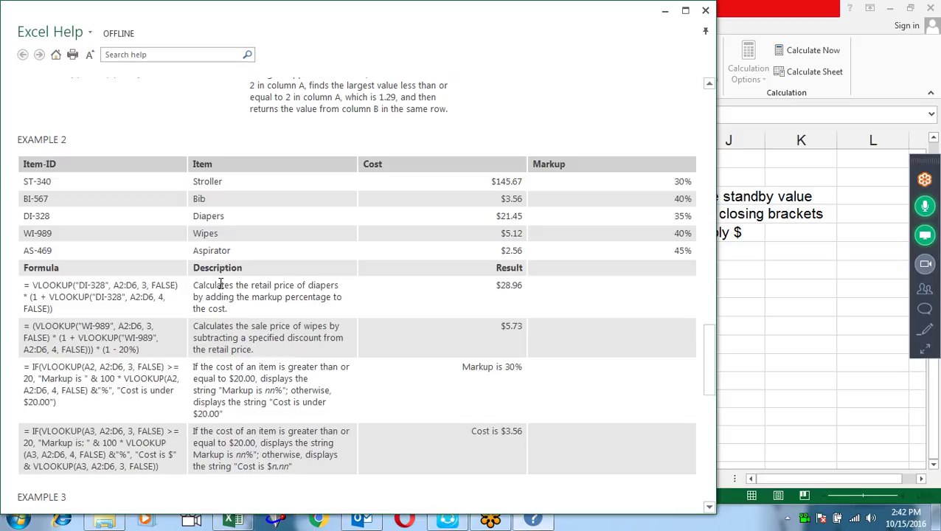
{"action": "scroll", "coordinate": [304, 264], "scroll_direction": "down", "scroll_amount": 3}
{"action": "scroll", "coordinate": [304, 264], "scroll_direction": "down", "scroll_amount": 3}
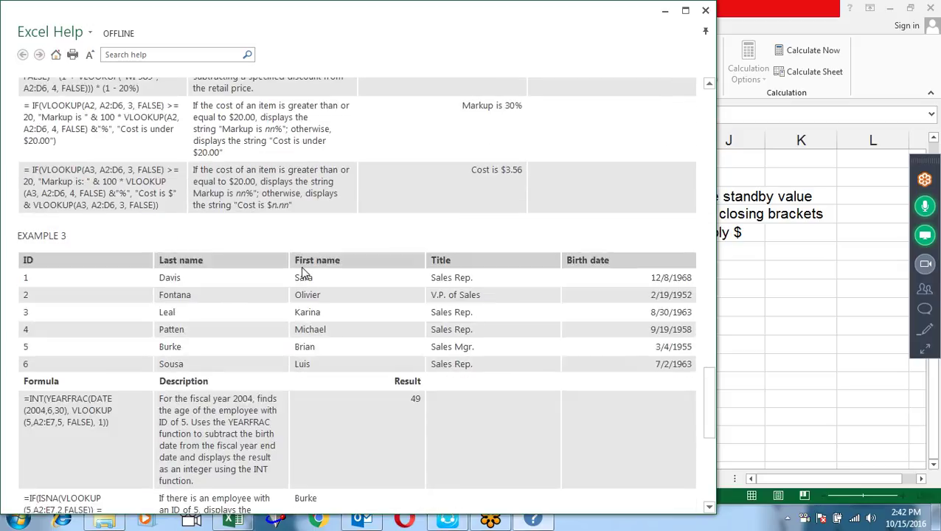
{"action": "scroll", "coordinate": [304, 273], "scroll_direction": "up", "scroll_amount": 6}
{"action": "scroll", "coordinate": [165, 279], "scroll_direction": "up", "scroll_amount": 7}
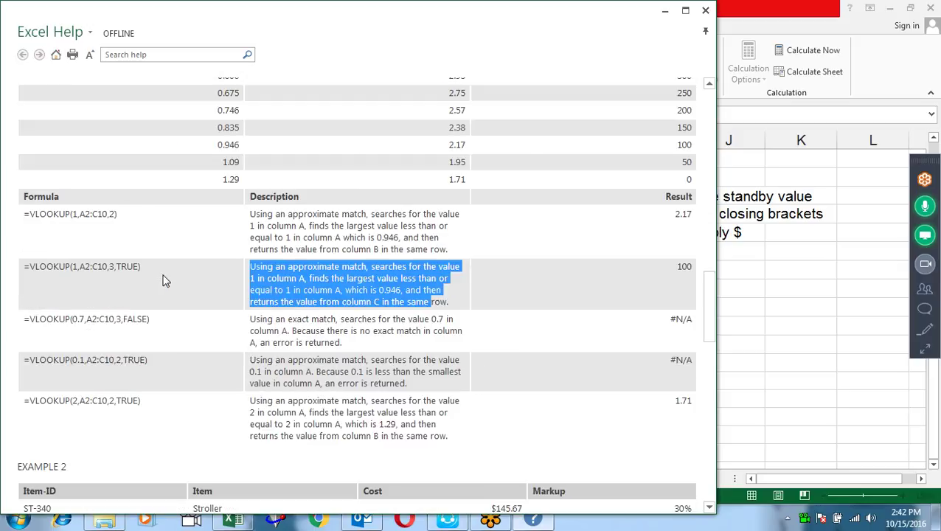
{"action": "scroll", "coordinate": [166, 281], "scroll_direction": "up", "scroll_amount": 6}
{"action": "scroll", "coordinate": [166, 282], "scroll_direction": "up", "scroll_amount": 4}
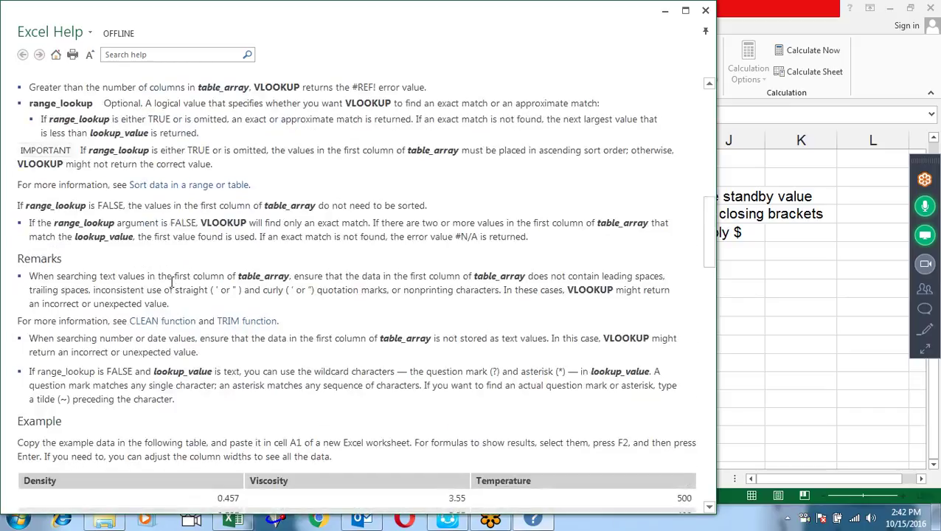
{"action": "scroll", "coordinate": [256, 238], "scroll_direction": "up", "scroll_amount": 7}
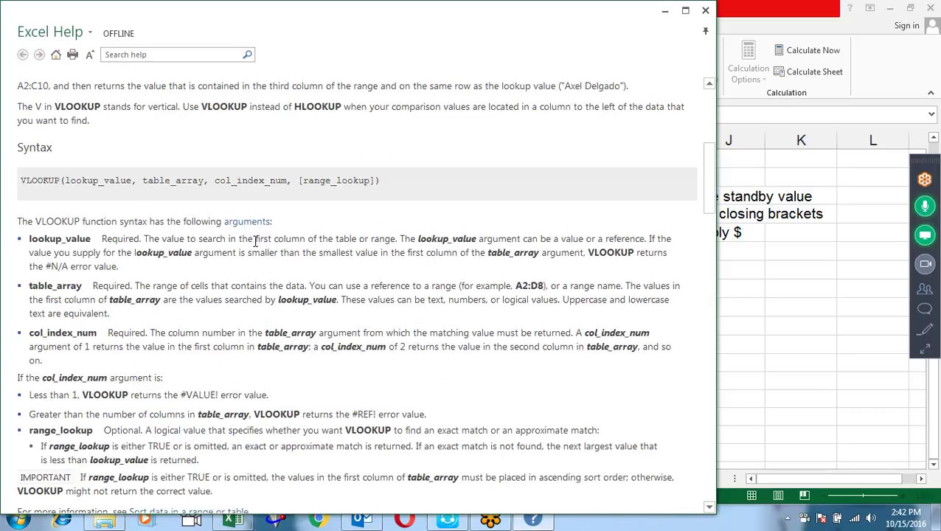
{"action": "left_click", "coordinate": [705, 11]}
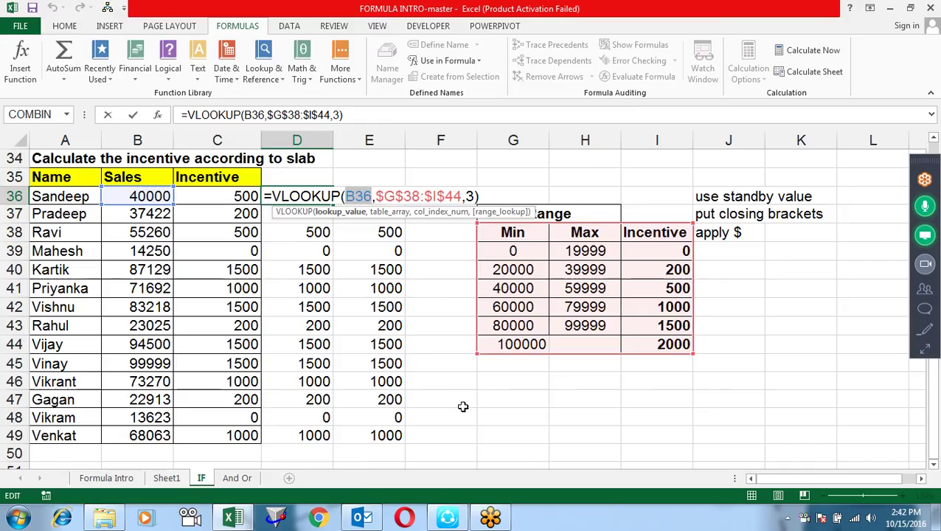
{"action": "left_click", "coordinate": [365, 197]}
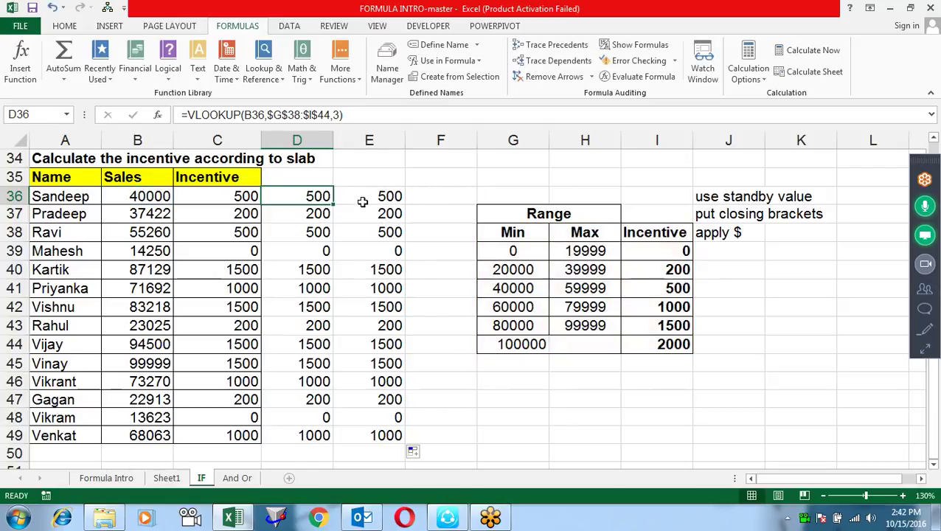
{"action": "double_click", "coordinate": [367, 198]}
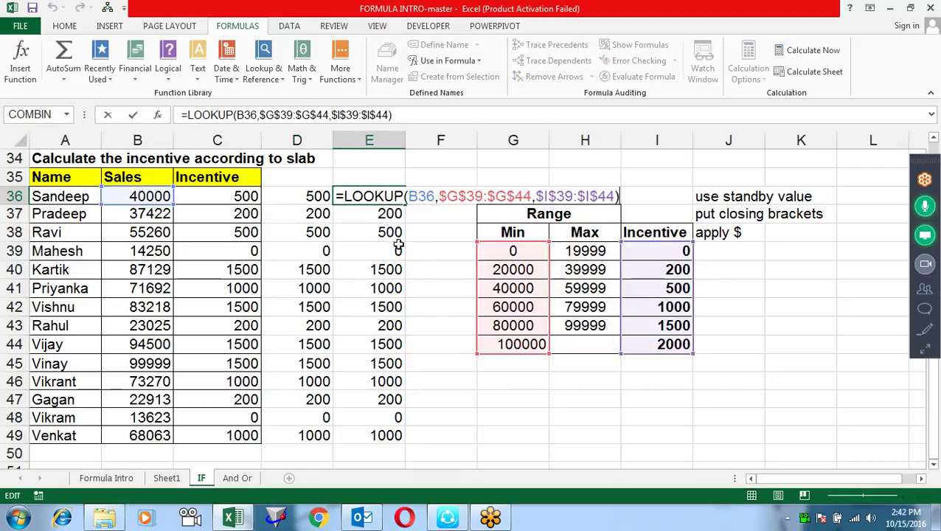
{"action": "key", "text": "Escape"}
{"action": "left_click", "coordinate": [308, 193]}
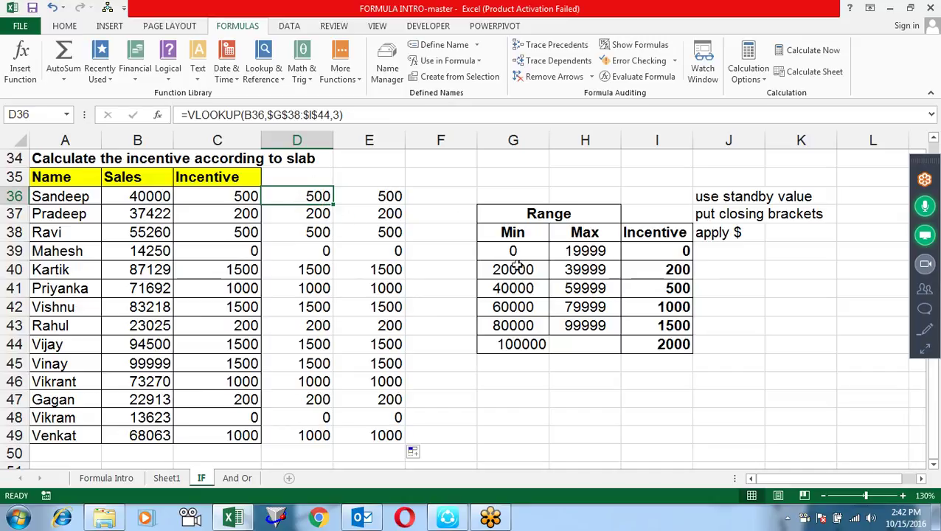
{"action": "double_click", "coordinate": [391, 197]}
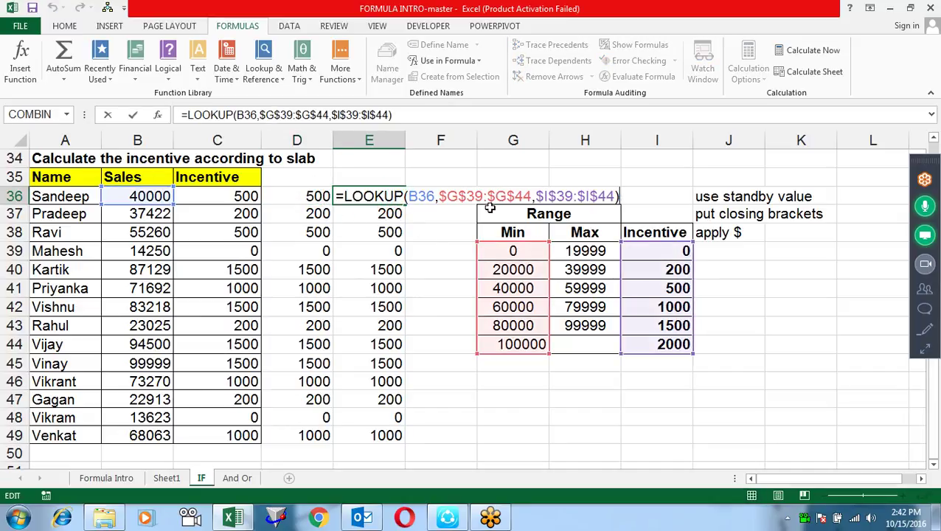
{"action": "double_click", "coordinate": [311, 197]}
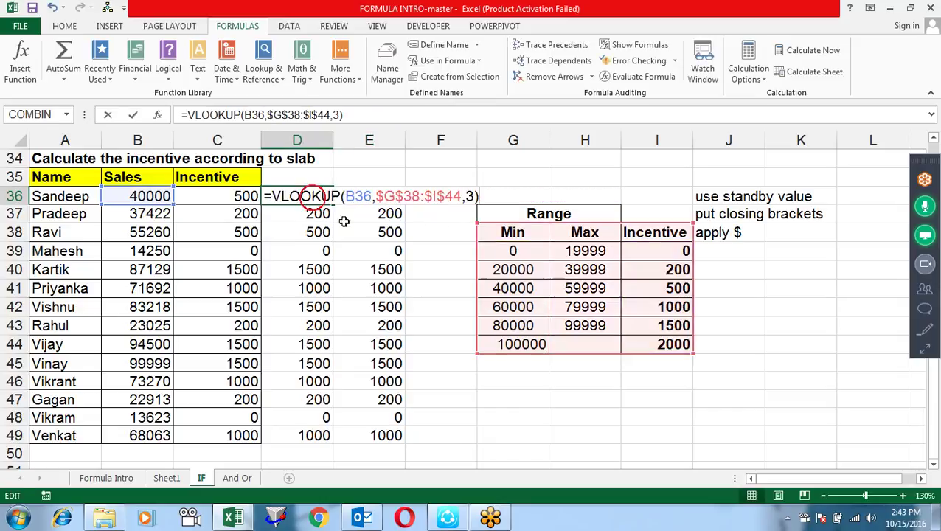
{"action": "left_click", "coordinate": [476, 196]}
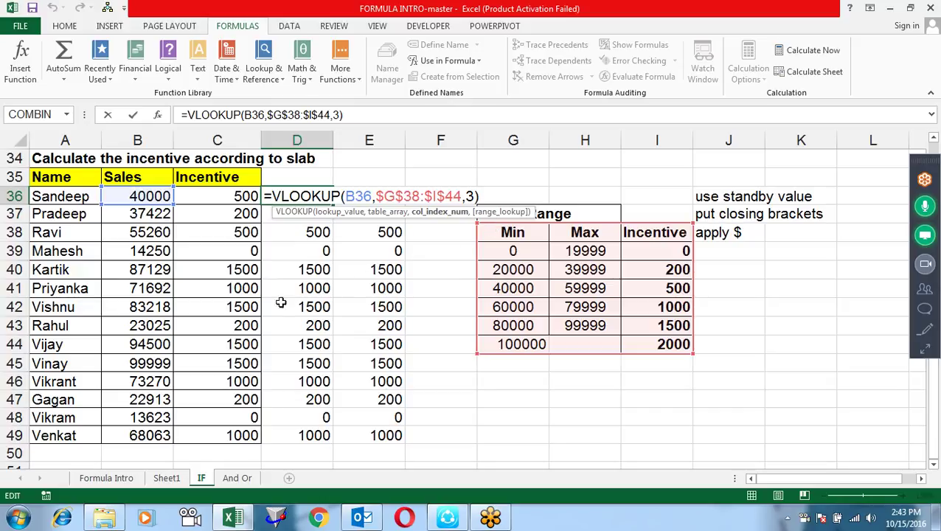
{"action": "key", "text": "ctrl+Return"}
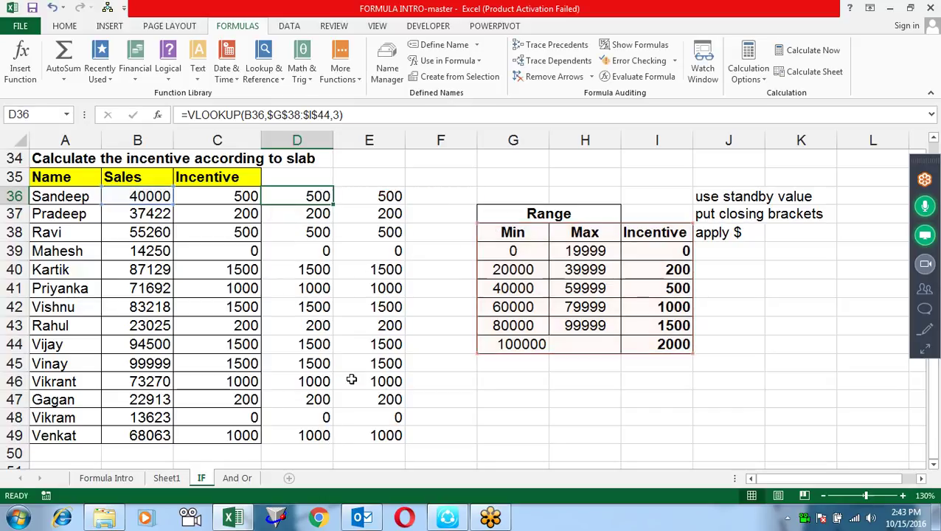
{"action": "left_click", "coordinate": [164, 197]}
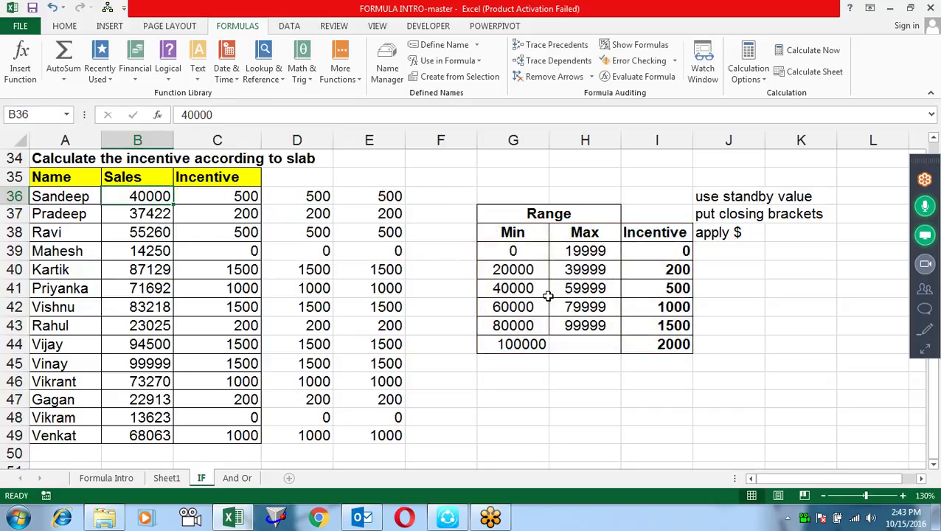
Highlight the Range table's slab rows and incentive values I39:I44 to explain the slabs.
{"action": "left_click", "coordinate": [553, 341]}
{"action": "mouse_move", "coordinate": [526, 289]}
{"action": "left_mouse_down"}
{"action": "mouse_move", "coordinate": [698, 289]}
{"action": "mouse_move", "coordinate": [685, 289]}
{"action": "left_mouse_up"}
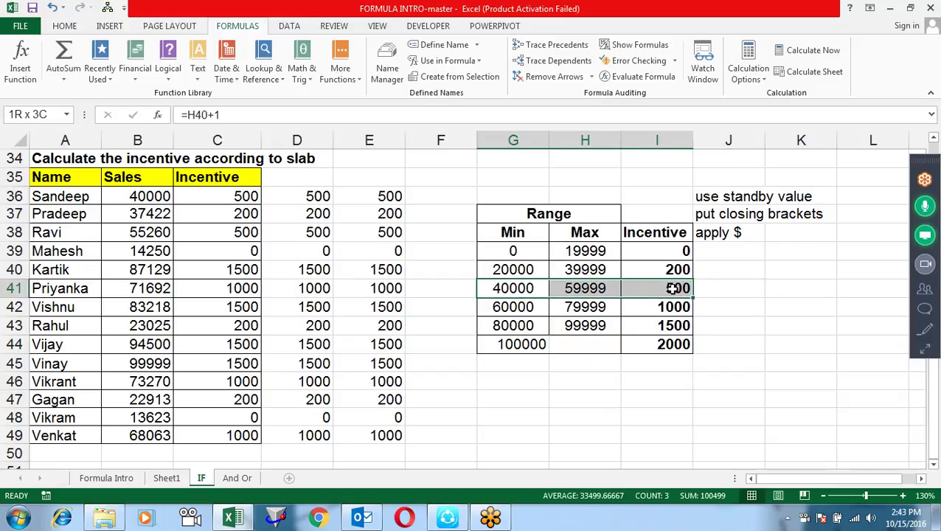
{"action": "left_click", "coordinate": [159, 214]}
{"action": "mouse_move", "coordinate": [519, 269]}
{"action": "left_mouse_down"}
{"action": "mouse_move", "coordinate": [517, 288]}
{"action": "mouse_move", "coordinate": [667, 273]}
{"action": "left_mouse_up"}
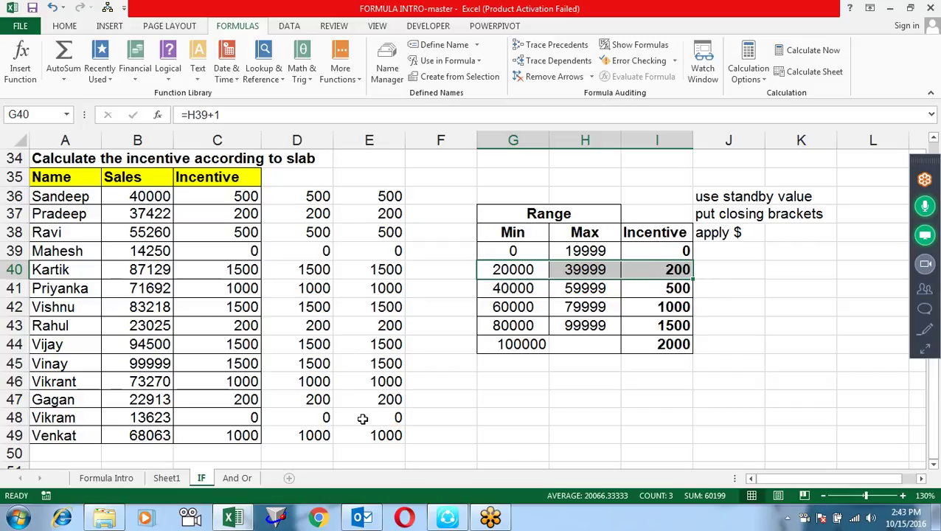
{"action": "left_click", "coordinate": [443, 431]}
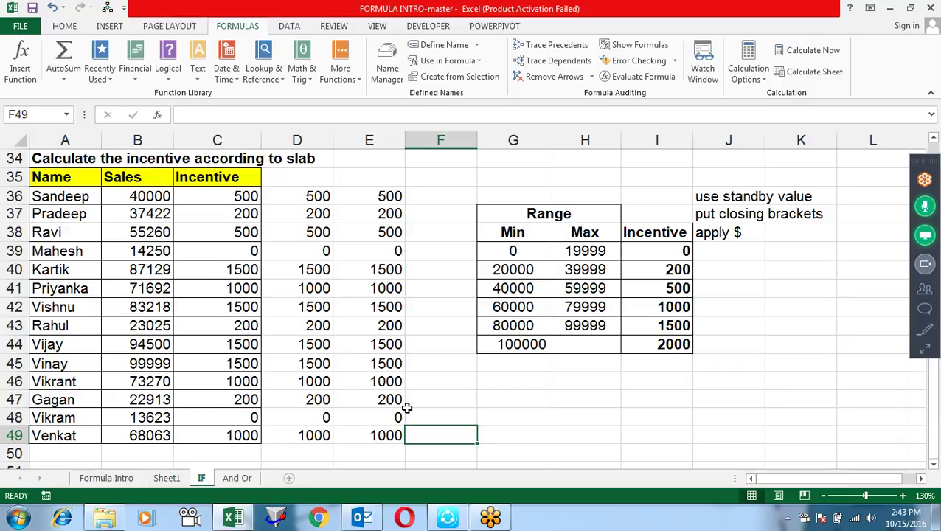
{"action": "left_click_drag", "start_coordinate": [659, 251], "coordinate": [652, 345]}
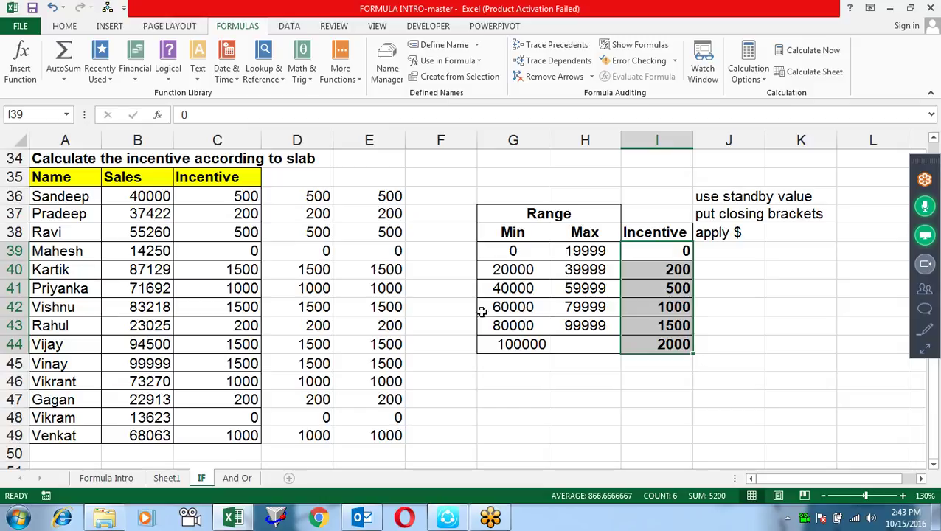
{"action": "left_click", "coordinate": [463, 394]}
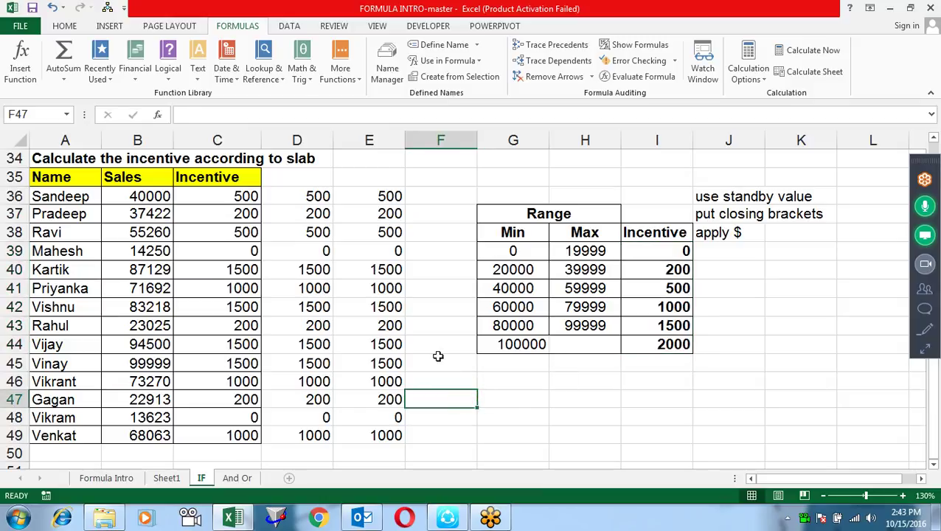
{"action": "left_click_drag", "start_coordinate": [531, 344], "coordinate": [684, 347]}
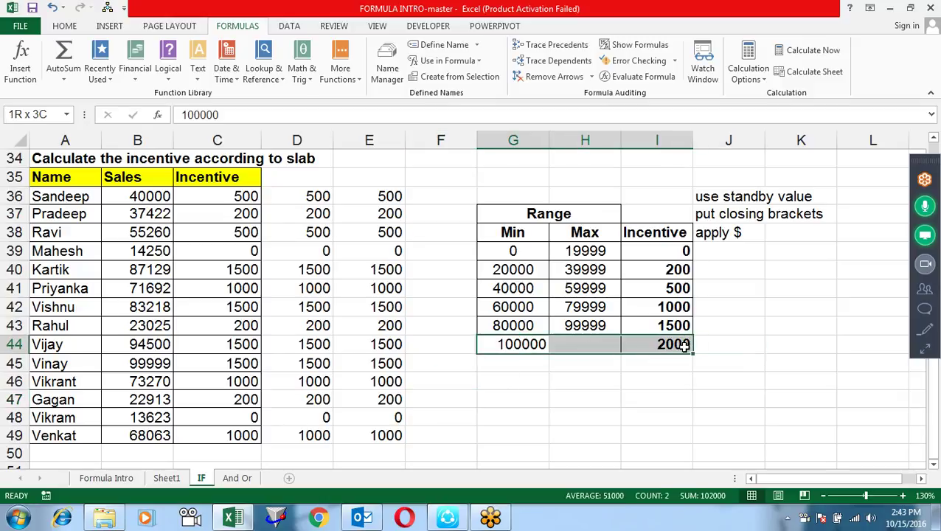
{"action": "left_click", "coordinate": [657, 340]}
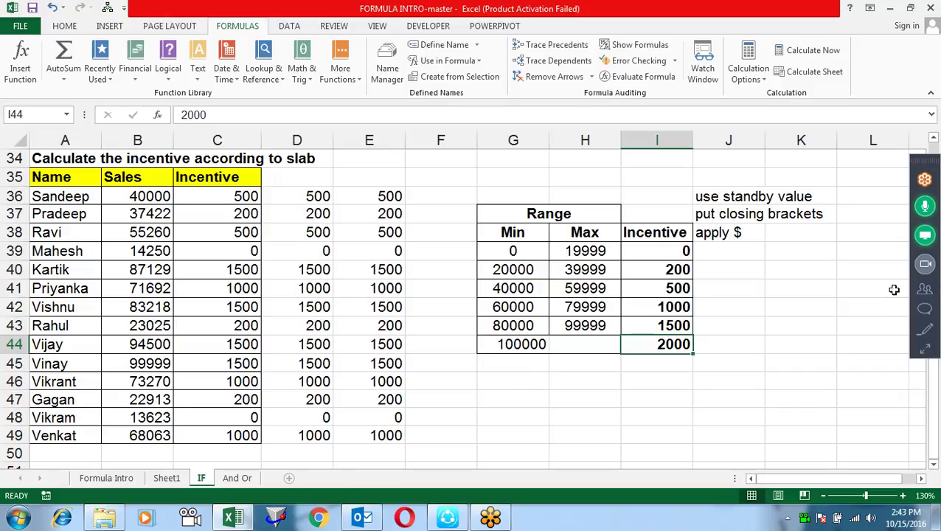
Go to the And Or sheet and scroll to its top.
{"action": "left_click", "coordinate": [928, 290]}
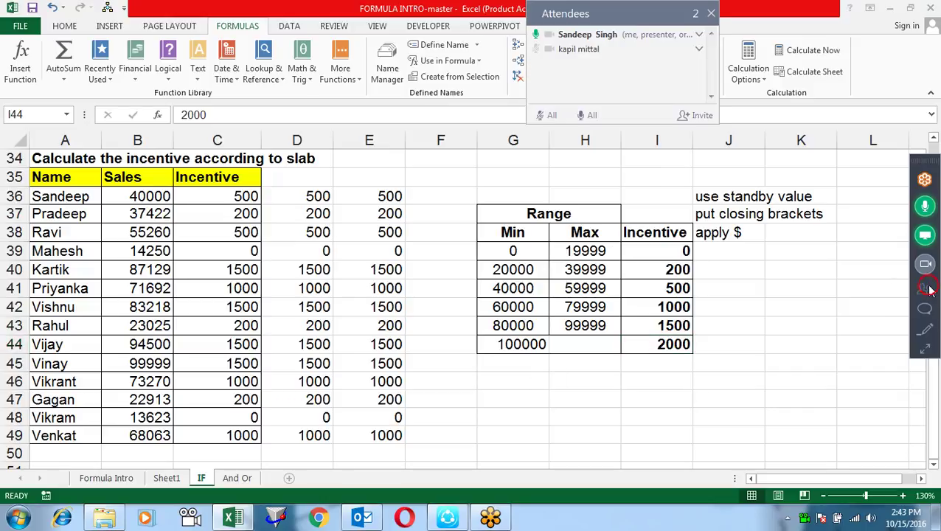
{"action": "left_click", "coordinate": [708, 12]}
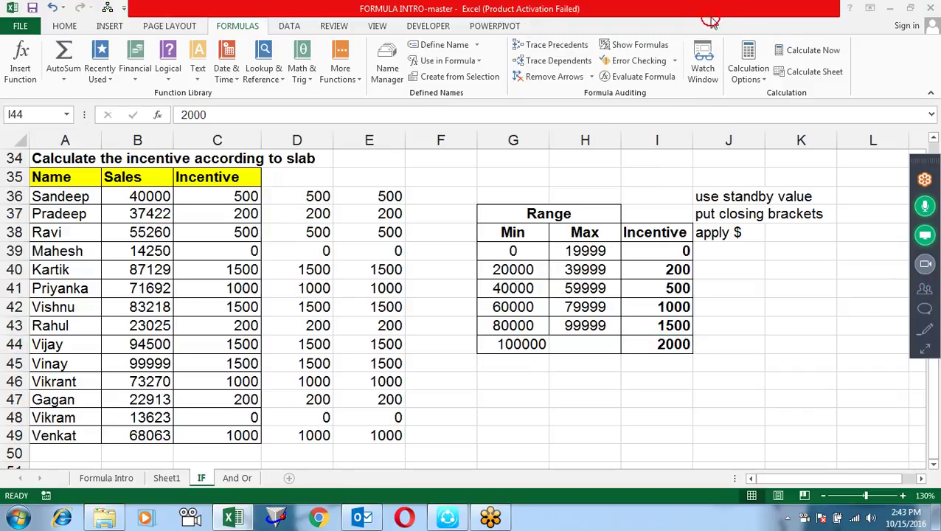
{"action": "scroll", "coordinate": [310, 212], "scroll_direction": "up", "scroll_amount": 5}
{"action": "scroll", "coordinate": [347, 207], "scroll_direction": "down", "scroll_amount": 4}
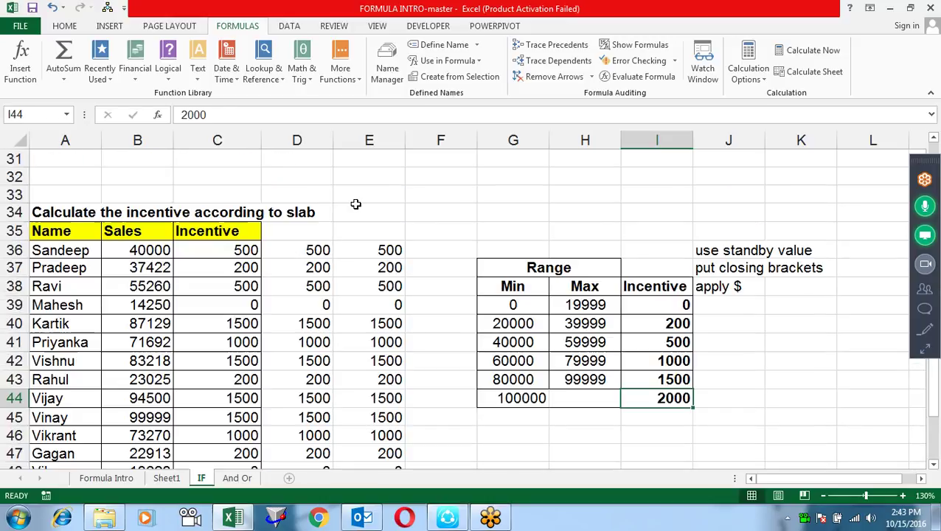
{"action": "scroll", "coordinate": [356, 206], "scroll_direction": "down", "scroll_amount": 4}
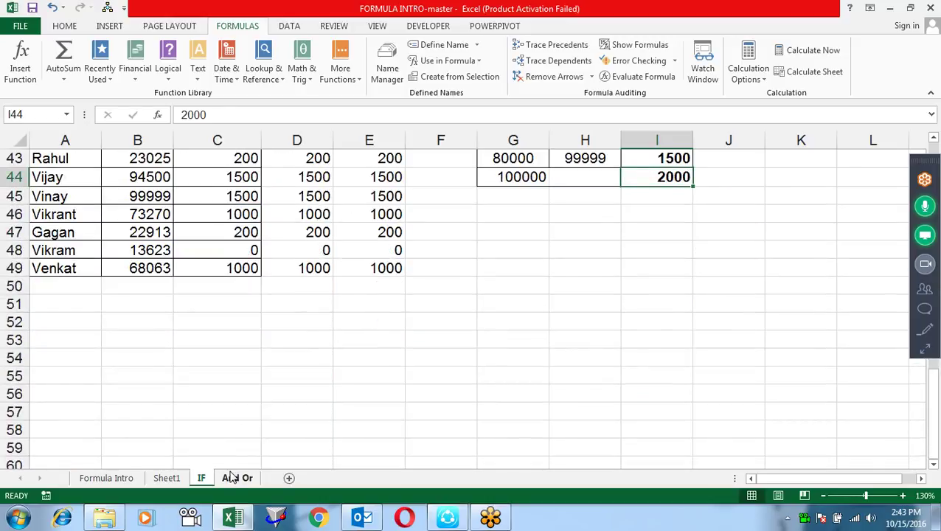
{"action": "left_click", "coordinate": [229, 477]}
{"action": "scroll", "coordinate": [661, 353], "scroll_direction": "up", "scroll_amount": 4}
Pick RESULT cell E4 and highlight the first candidates' r1 to r3 ratings.
{"action": "scroll", "coordinate": [509, 386], "scroll_direction": "up", "scroll_amount": 5}
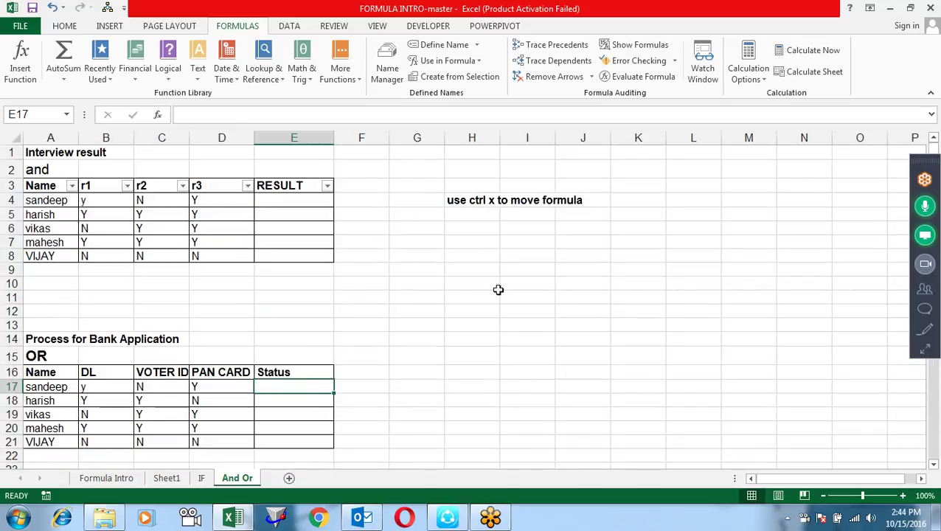
{"action": "left_click", "coordinate": [299, 203]}
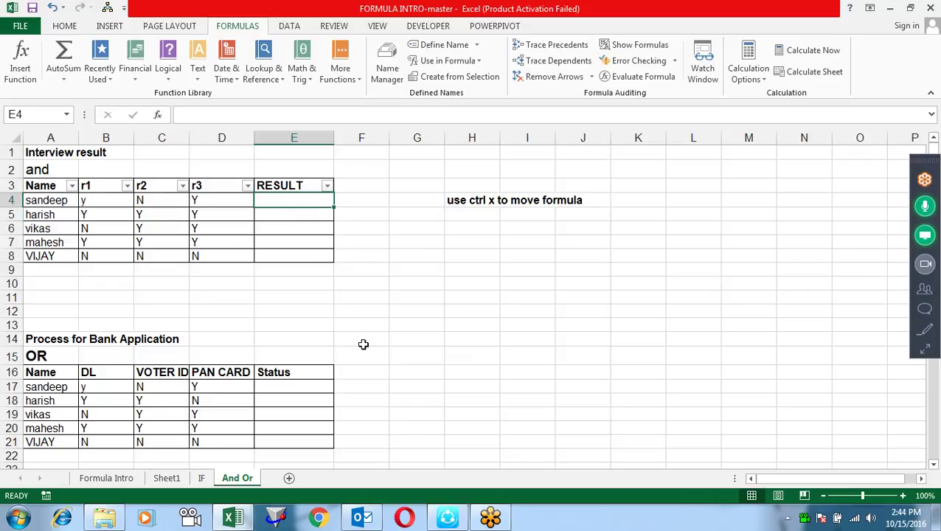
{"action": "type", "text": "="}
{"action": "key", "text": "Escape"}
{"action": "mouse_move", "coordinate": [107, 199]}
{"action": "left_mouse_down"}
{"action": "mouse_move", "coordinate": [205, 210]}
{"action": "mouse_move", "coordinate": [219, 199]}
{"action": "left_mouse_up"}
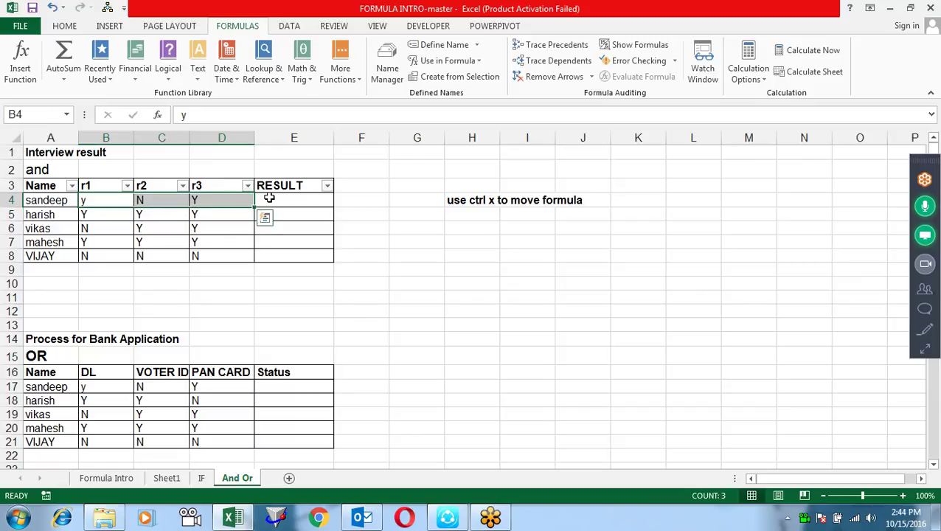
Start an AND formula in E4 with the B4="y" condition.
{"action": "left_click", "coordinate": [270, 198]}
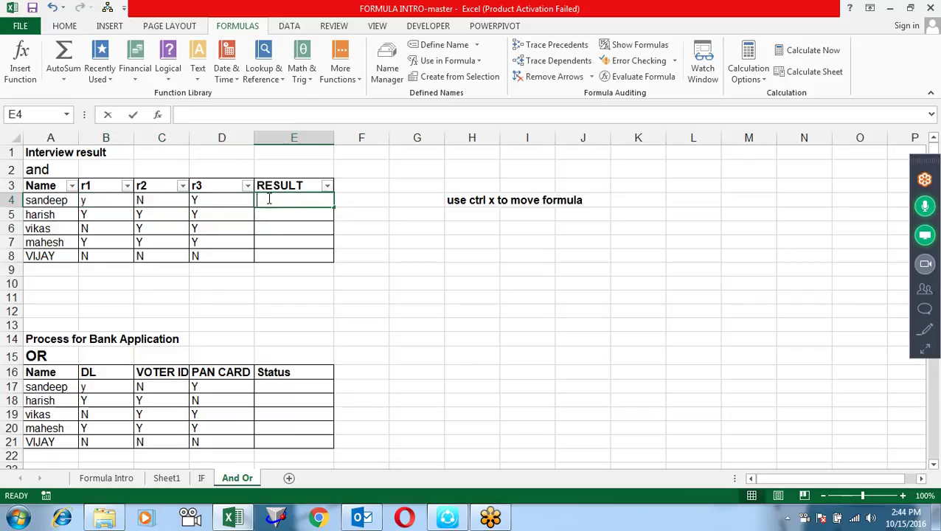
{"action": "type", "text": "=an"}
{"action": "key", "text": "Tab"}
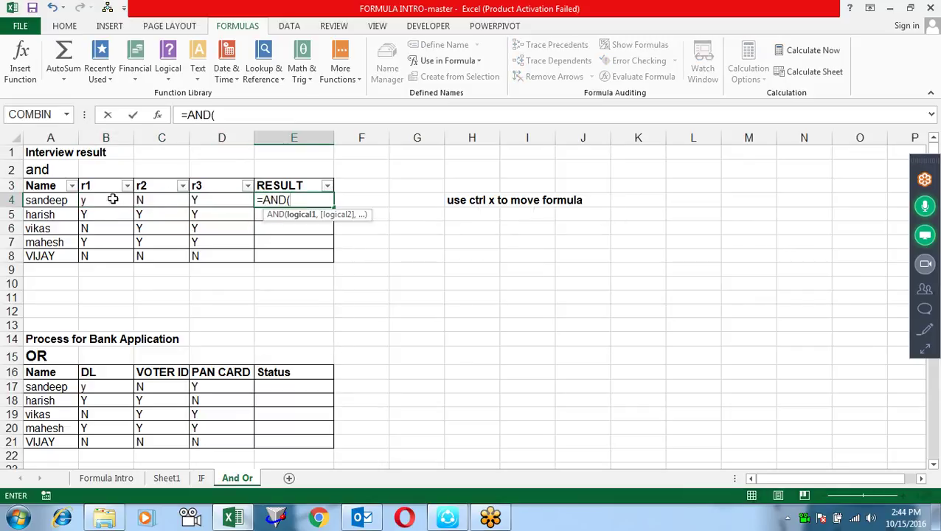
{"action": "left_click", "coordinate": [109, 200]}
{"action": "type", "text": "="}
{"action": "key", "text": "Up"}
{"action": "type", "text": "'"}
{"action": "key", "text": "Return"}
{"action": "key", "text": "Return"}
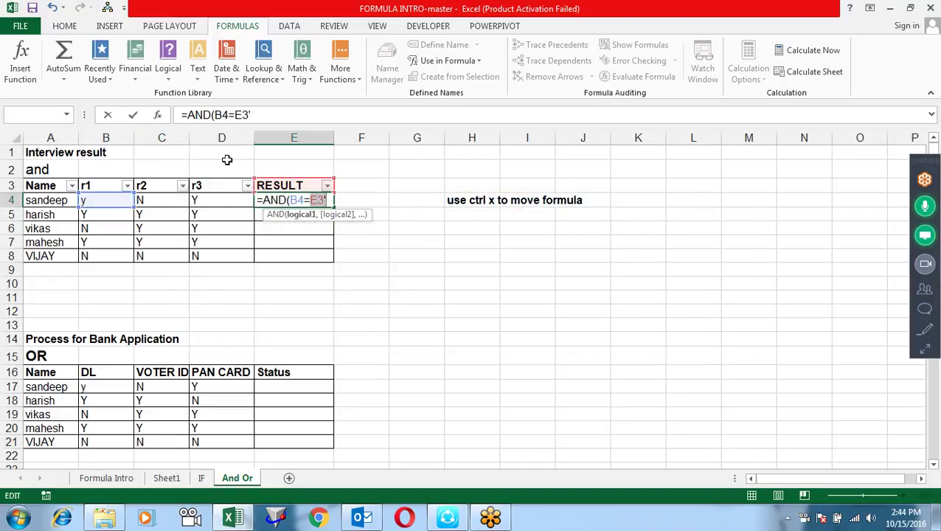
{"action": "key", "text": "BackSpace"}
{"action": "key", "text": "BackSpace"}
{"action": "key", "text": "BackSpace"}
{"action": "type", "text": "\"y"}
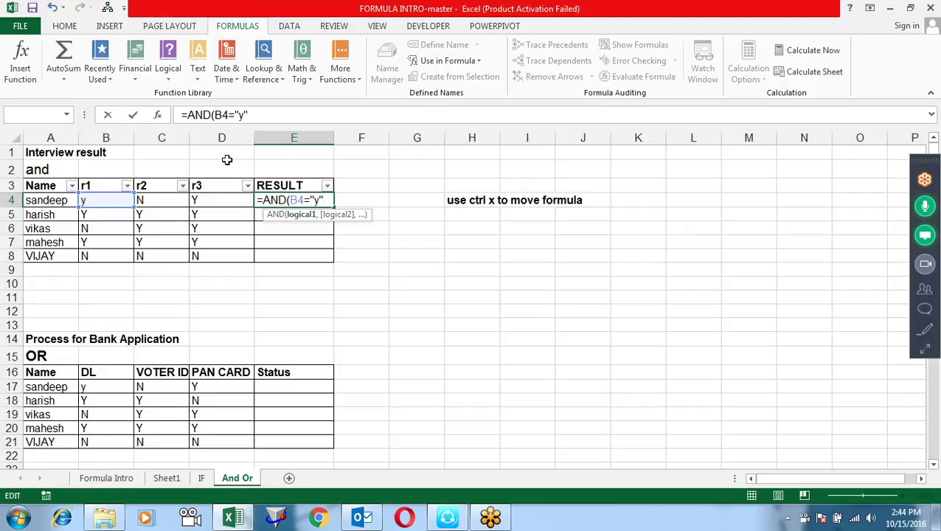
{"action": "type", "text": ","}
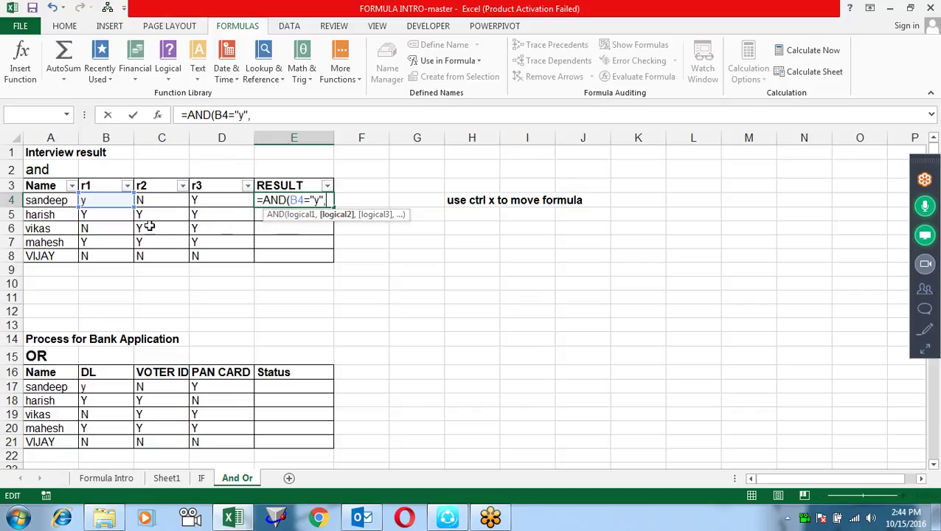
Add the C4="Y" and D4="Y" conditions and commit the AND formula.
{"action": "left_click", "coordinate": [160, 203]}
{"action": "type", "text": "=\"y\","}
{"action": "left_click", "coordinate": [221, 198]}
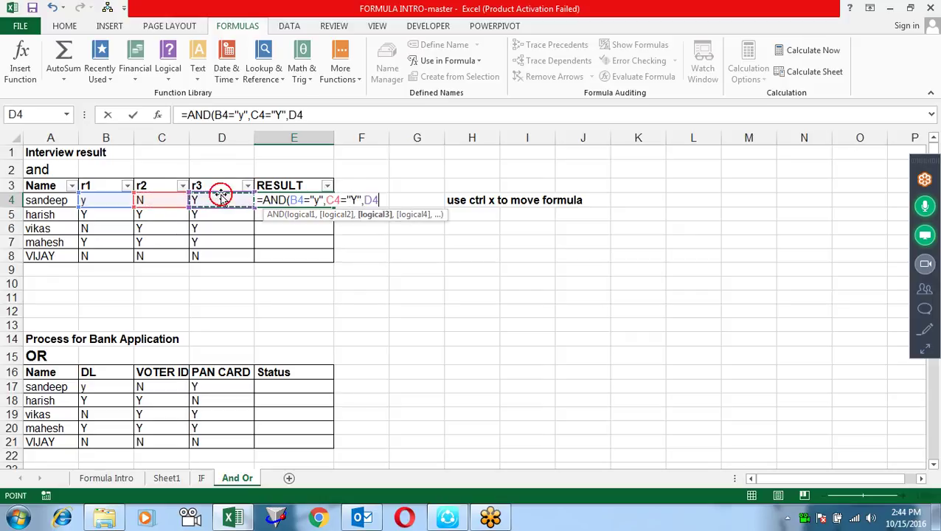
{"action": "type", "text": "=\"Y"}
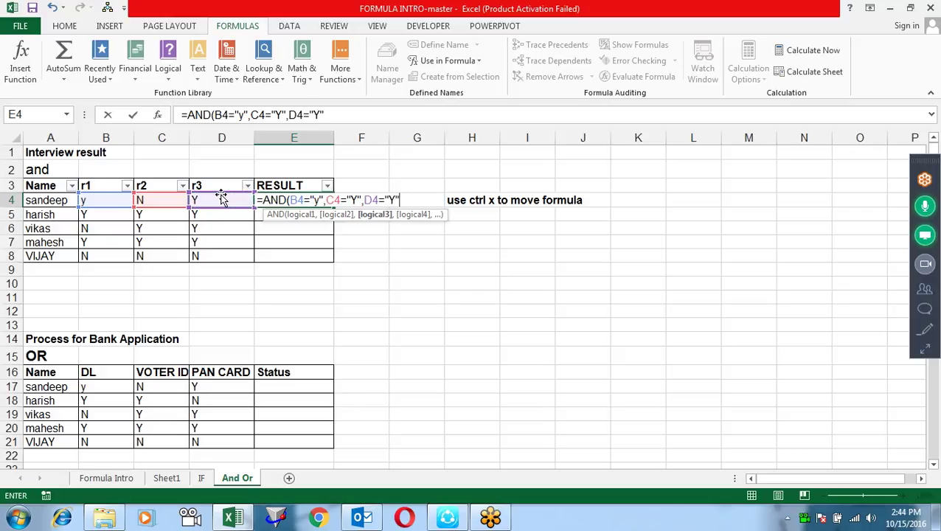
{"action": "key", "text": "Return"}
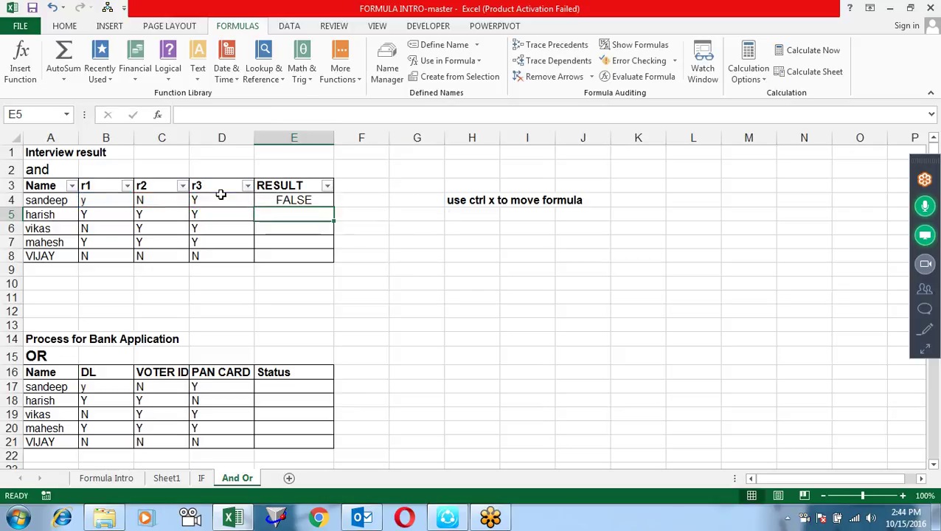
Fill the AND formula down the RESULT column to E8.
{"action": "left_click", "coordinate": [323, 200]}
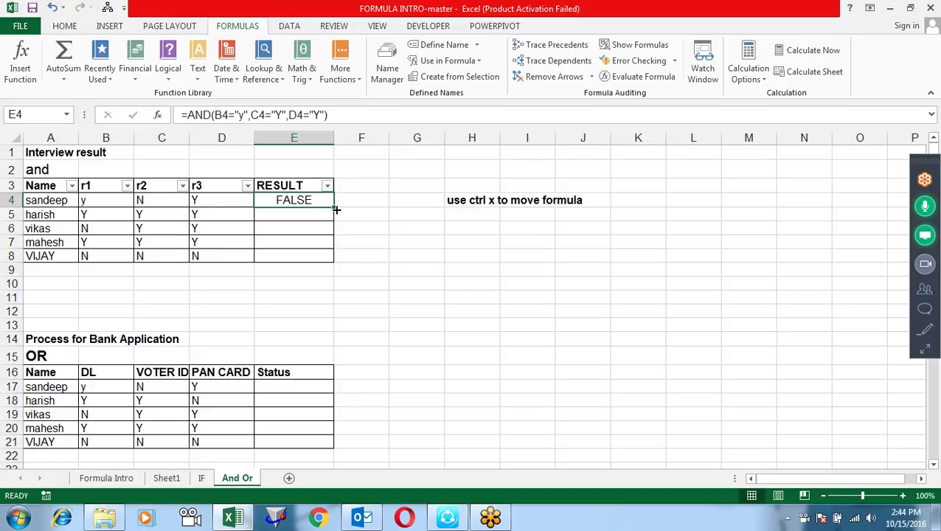
{"action": "double_click", "coordinate": [335, 210]}
{"action": "left_click", "coordinate": [319, 213]}
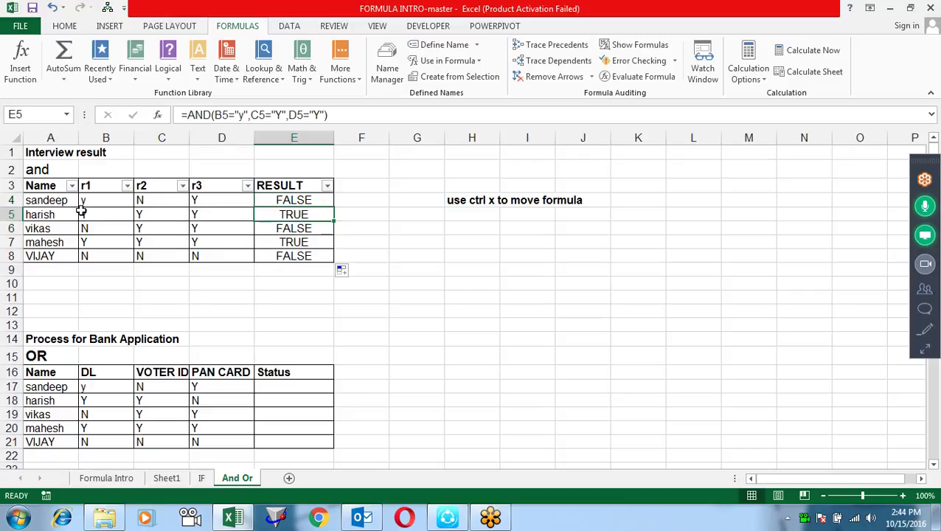
{"action": "left_click_drag", "start_coordinate": [81, 213], "coordinate": [142, 213]}
Enter =IF(E4,"Selected","Rejected") in F4 and fill it down to F8.
{"action": "left_click", "coordinate": [293, 211]}
{"action": "left_click", "coordinate": [359, 197]}
{"action": "type", "text": "=if"}
{"action": "key", "text": "Tab"}
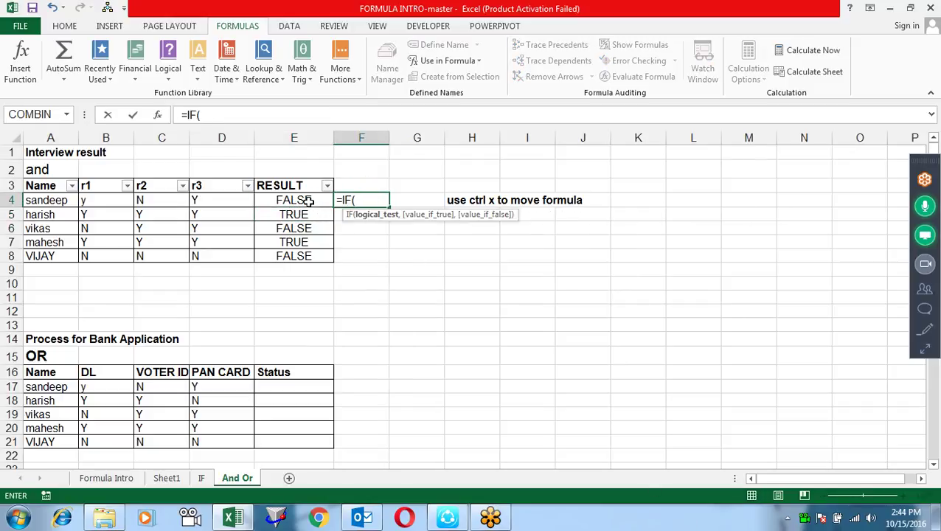
{"action": "left_click", "coordinate": [309, 201]}
{"action": "type", "text": ",\"S"}
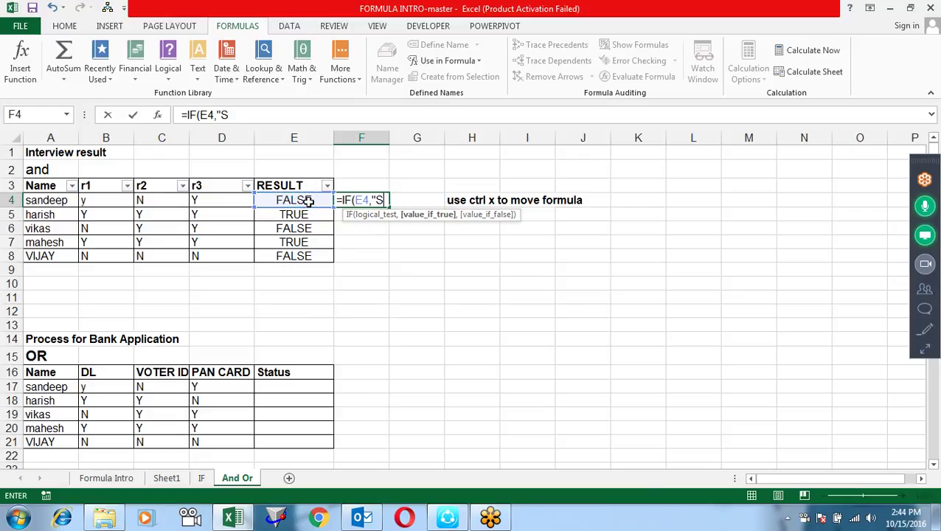
{"action": "type", "text": "elected"}
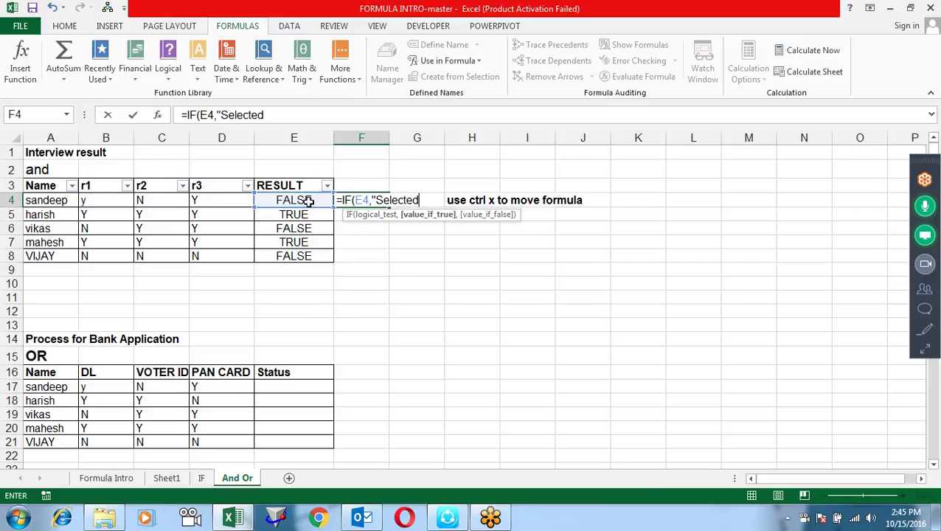
{"action": "type", "text": "\",\"R"}
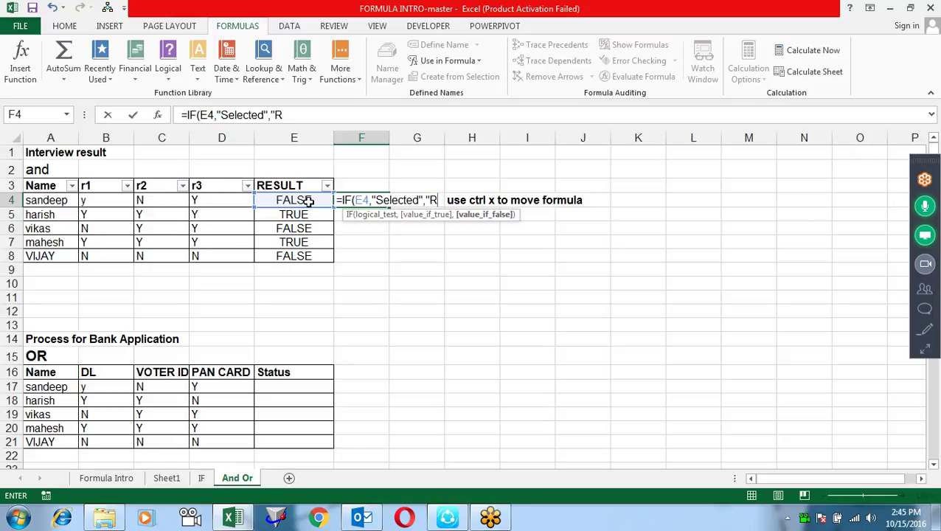
{"action": "type", "text": "ejected\""}
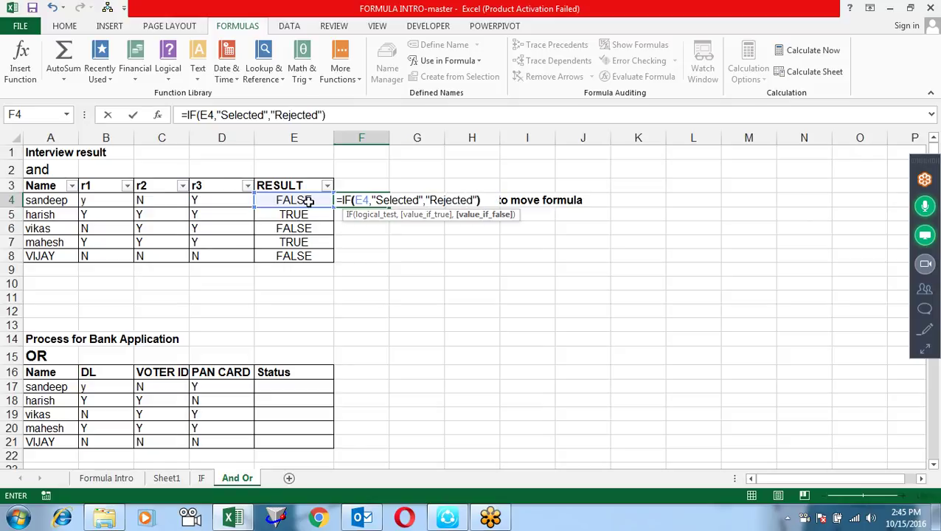
{"action": "key", "text": "Return"}
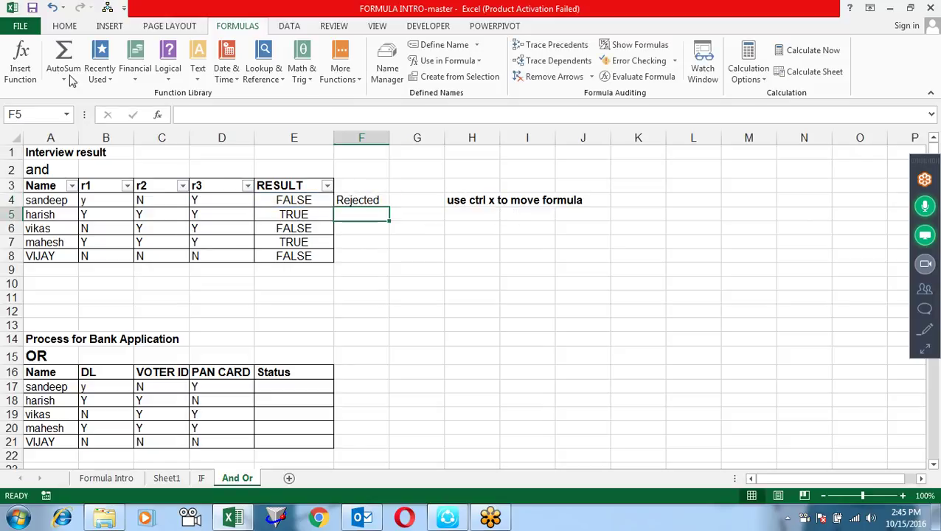
{"action": "left_click", "coordinate": [376, 199]}
{"action": "left_click_drag", "start_coordinate": [390, 207], "coordinate": [399, 262]}
{"action": "left_click", "coordinate": [358, 201]}
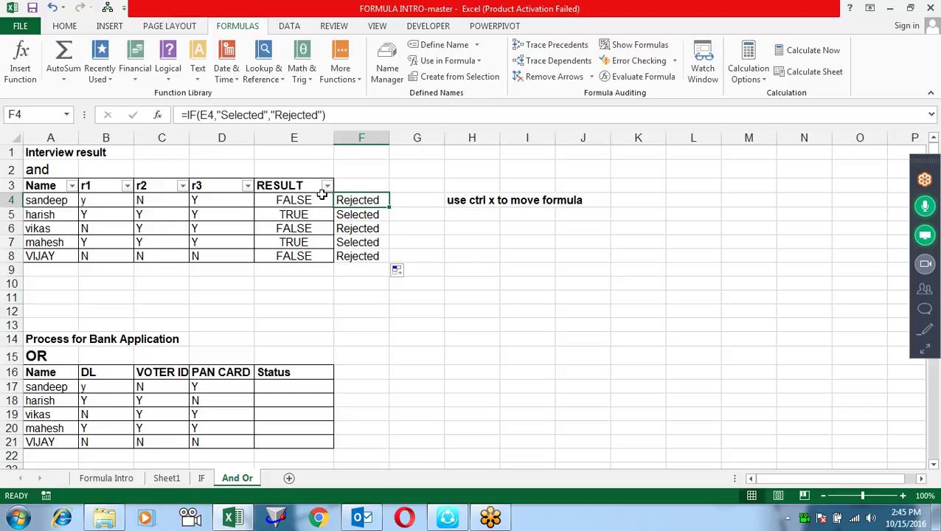
Replace the E4 reference in F4's IF formula with the AND expression.
{"action": "double_click", "coordinate": [359, 199]}
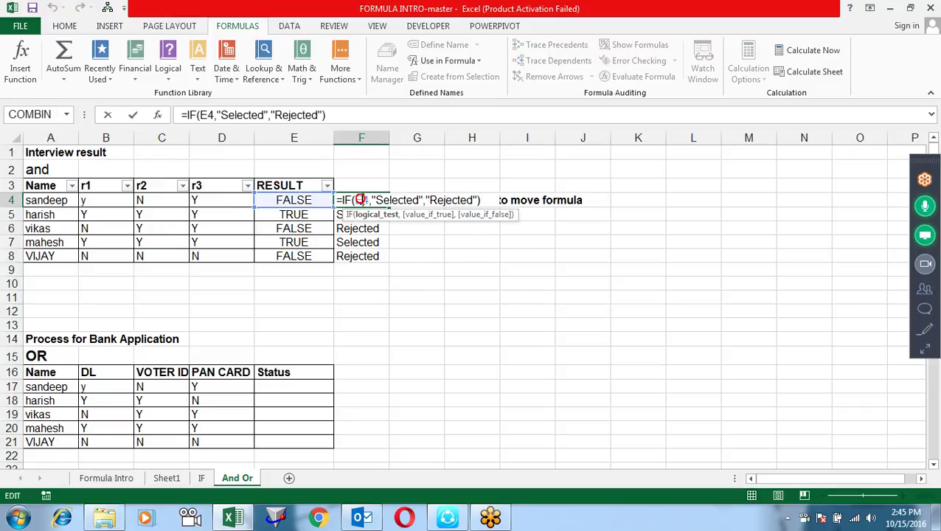
{"action": "left_click", "coordinate": [289, 198]}
{"action": "double_click", "coordinate": [287, 198]}
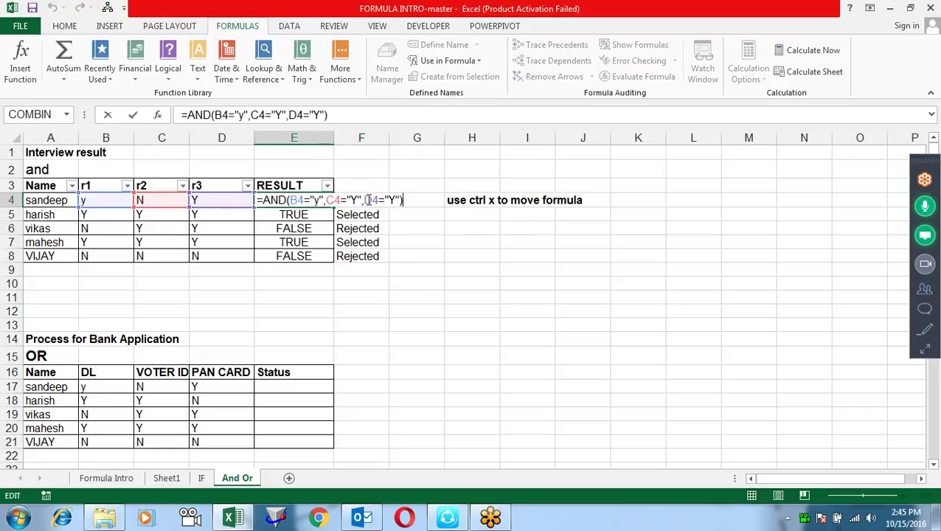
{"action": "left_click", "coordinate": [264, 207]}
{"action": "key", "text": "shift+End"}
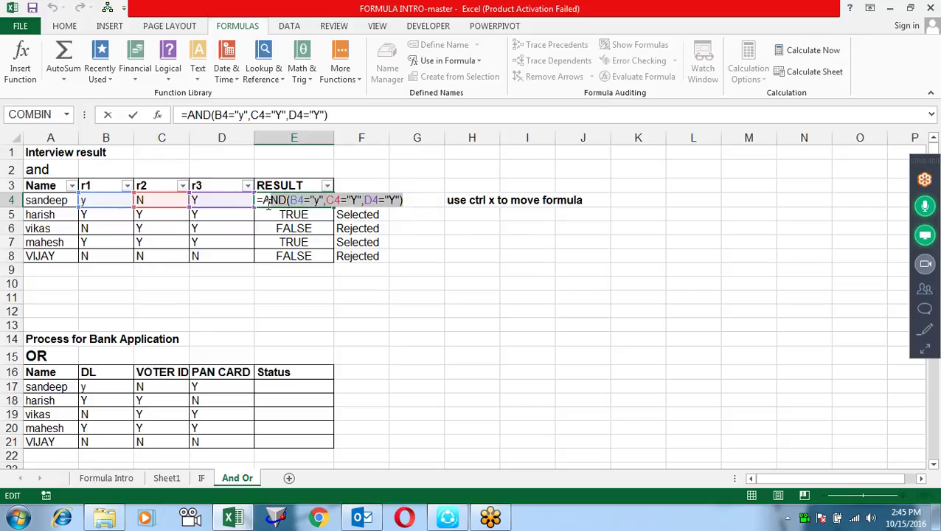
{"action": "key", "text": "Escape"}
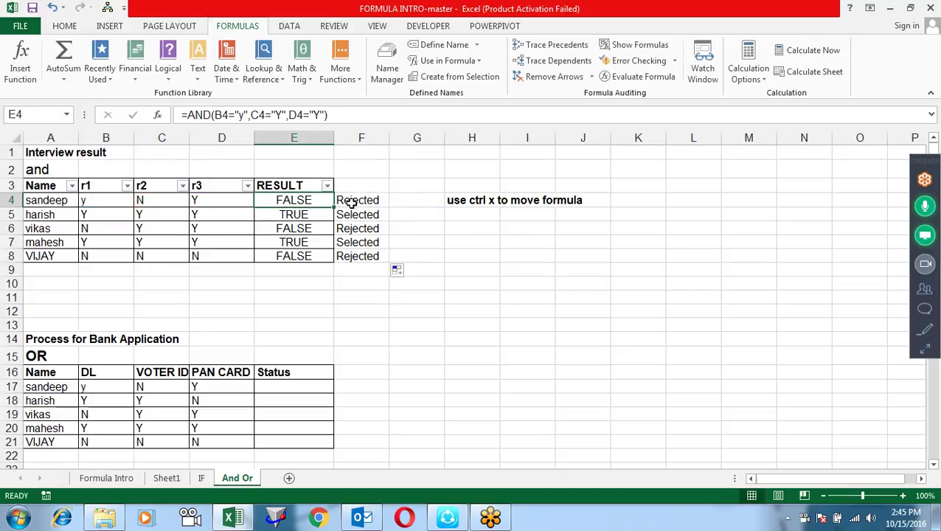
{"action": "double_click", "coordinate": [355, 200]}
{"action": "left_click_drag", "start_coordinate": [368, 200], "coordinate": [356, 200]}
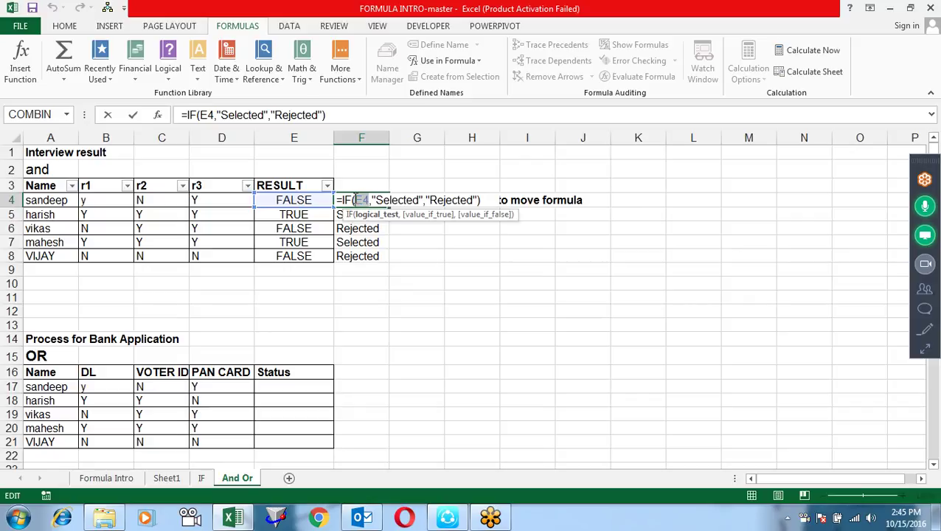
{"action": "key", "text": "ctrl+v"}
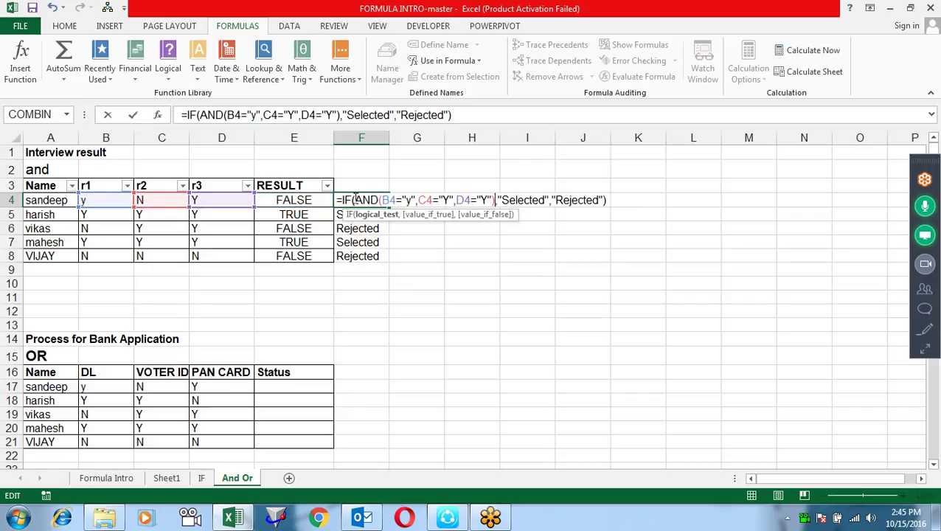
{"action": "key", "text": "Return"}
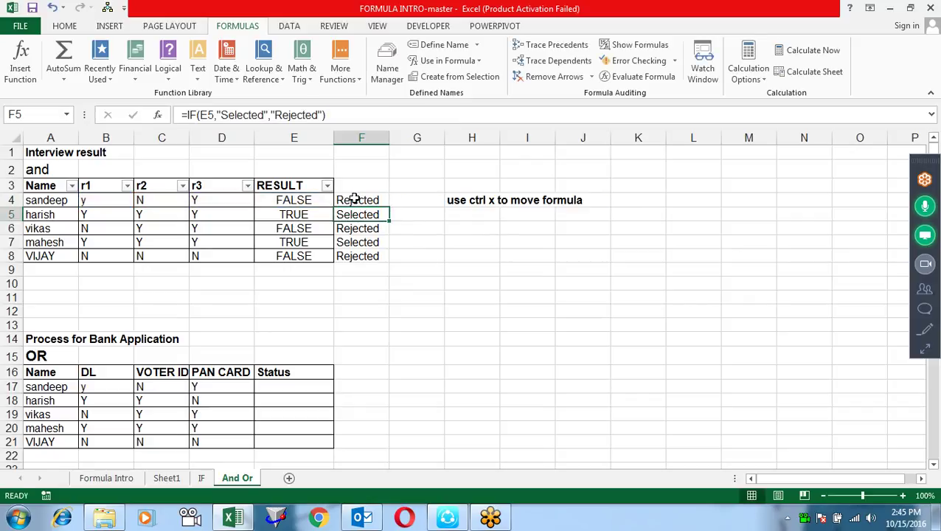
Copy the nested IF(AND(...)) formula into E4, check it, then undo.
{"action": "left_click", "coordinate": [355, 199]}
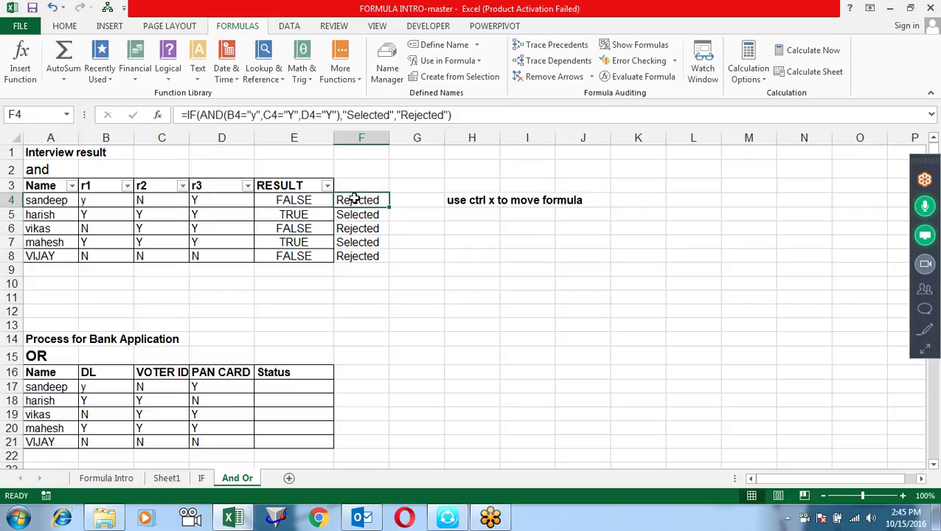
{"action": "key", "text": "ctrl+c"}
{"action": "key", "text": "Left"}
{"action": "key", "text": "ctrl+v"}
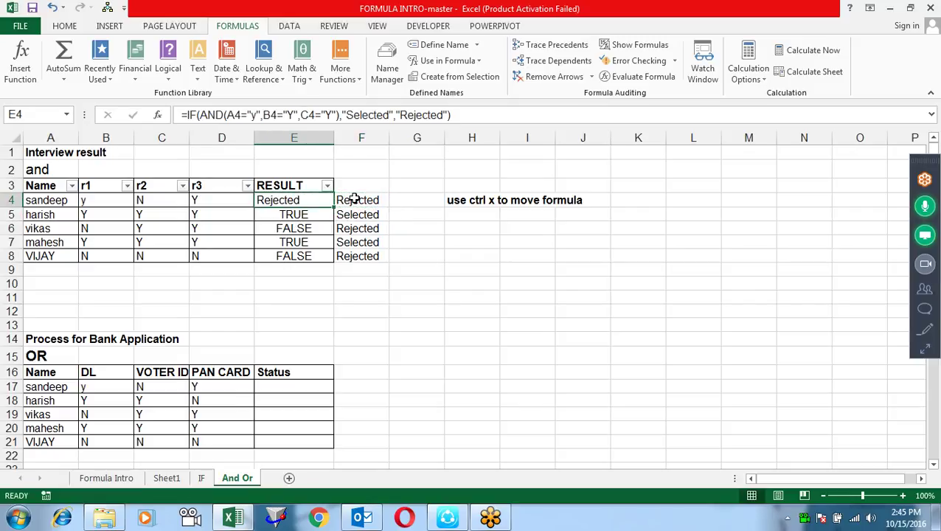
{"action": "key", "text": "F2"}
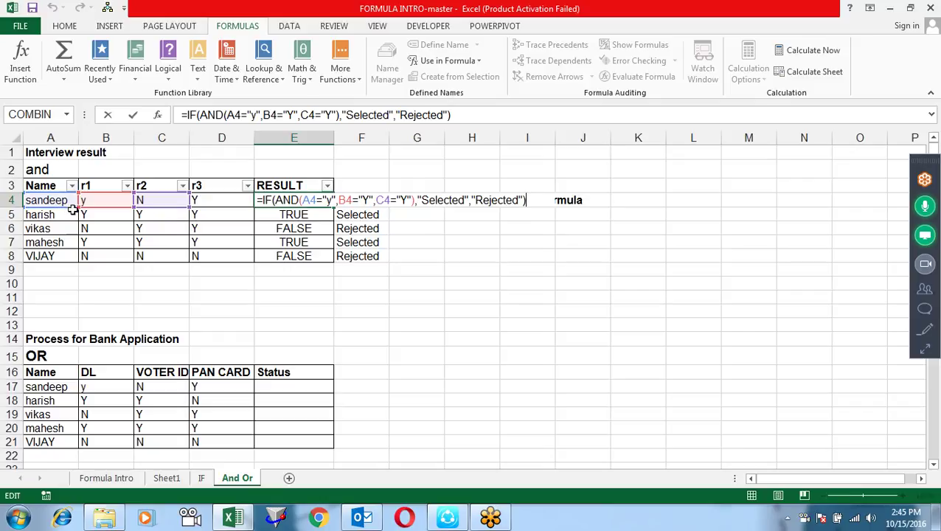
{"action": "key", "text": "Escape"}
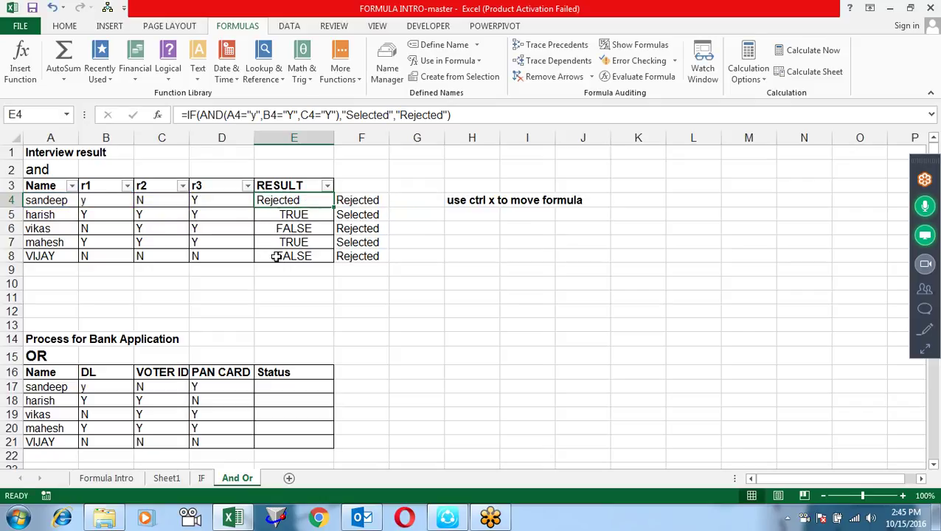
{"action": "key", "text": "ctrl+z"}
Paste the cut nested formula into E4, then cut row 5's TRUE/Selected formulas.
{"action": "left_click", "coordinate": [361, 200]}
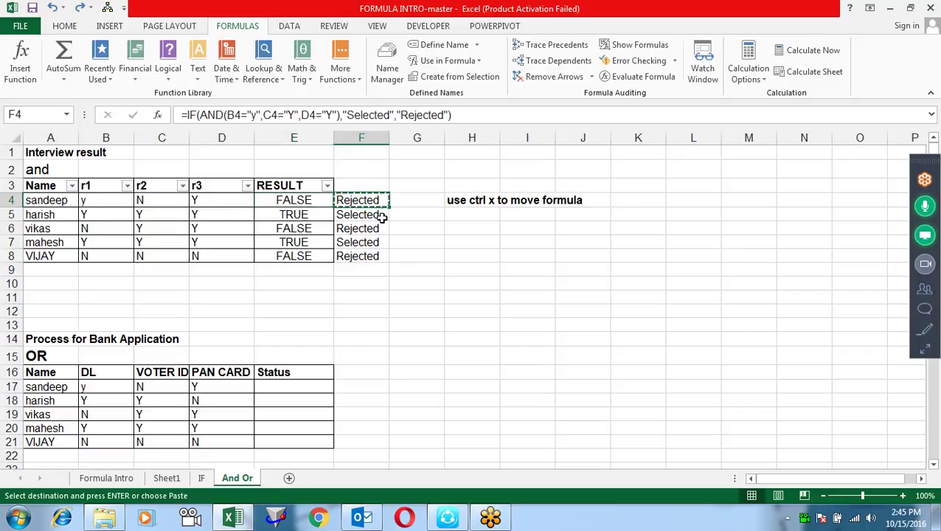
{"action": "left_click", "coordinate": [292, 201]}
{"action": "key", "text": "ctrl+v"}
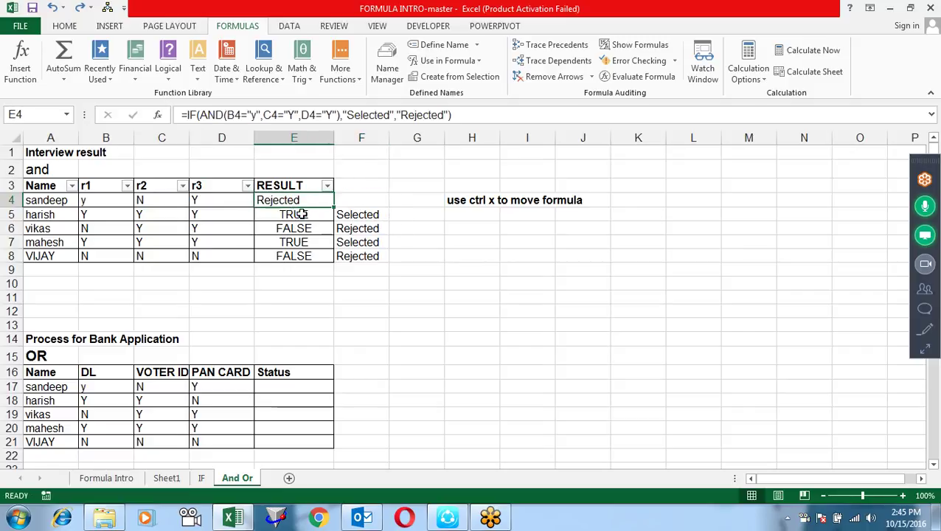
{"action": "key", "text": "F2"}
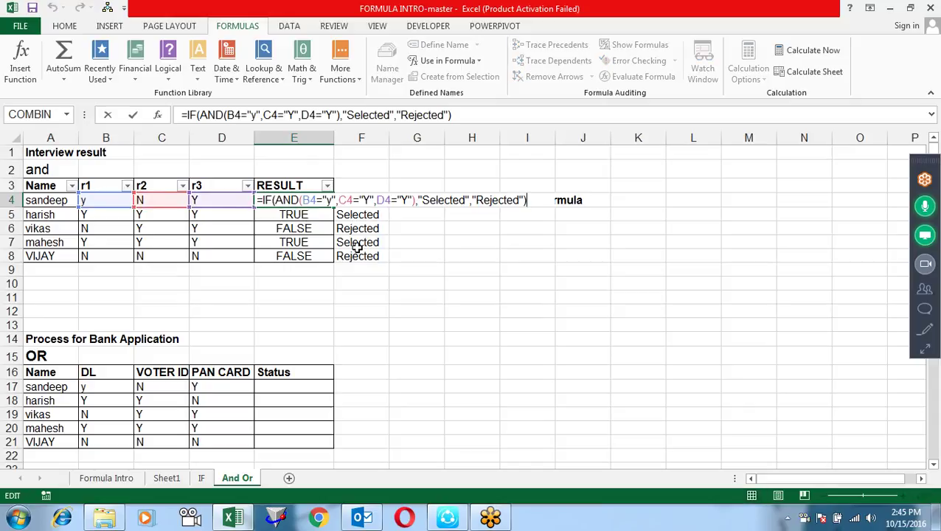
{"action": "key", "text": "Escape"}
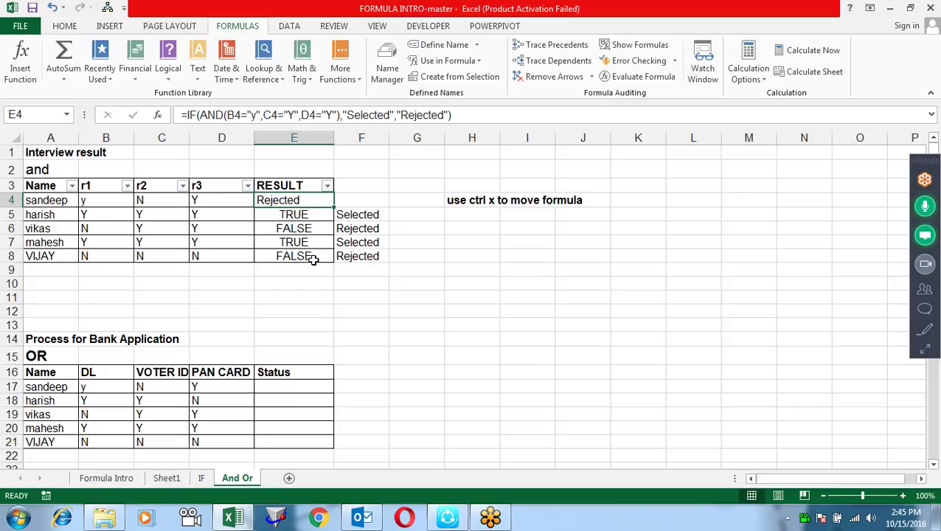
{"action": "left_click_drag", "start_coordinate": [303, 215], "coordinate": [339, 215]}
{"action": "key", "text": "ctrl+x"}
Paste row 5's formulas into E17:F17, with E17 showing FALSE.
{"action": "left_click", "coordinate": [295, 386]}
{"action": "key", "text": "Return"}
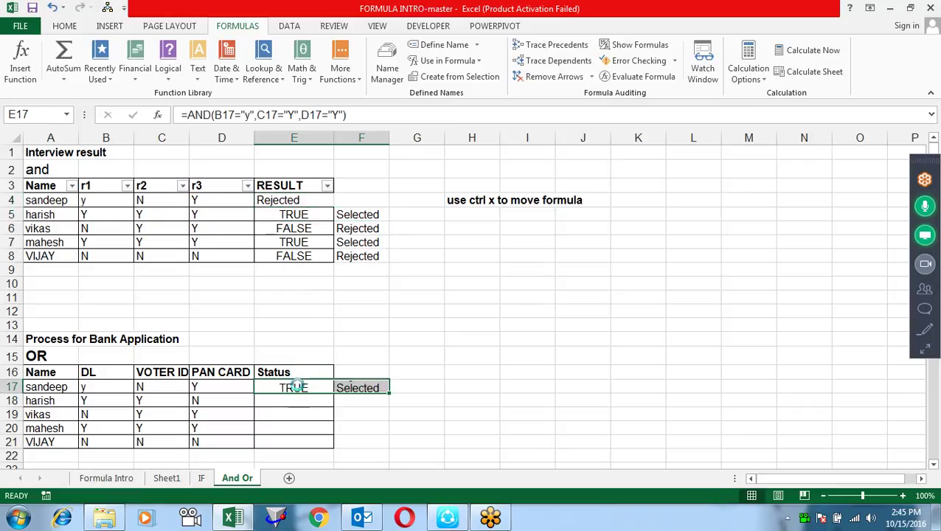
{"action": "scroll", "coordinate": [297, 385], "scroll_direction": "down", "scroll_amount": 3}
{"action": "mouse_move", "coordinate": [105, 246]}
{"action": "left_mouse_down"}
{"action": "mouse_move", "coordinate": [210, 256]}
{"action": "mouse_move", "coordinate": [194, 270]}
{"action": "mouse_move", "coordinate": [206, 256]}
{"action": "mouse_move", "coordinate": [118, 256]}
{"action": "left_mouse_up"}
{"action": "left_click", "coordinate": [314, 255]}
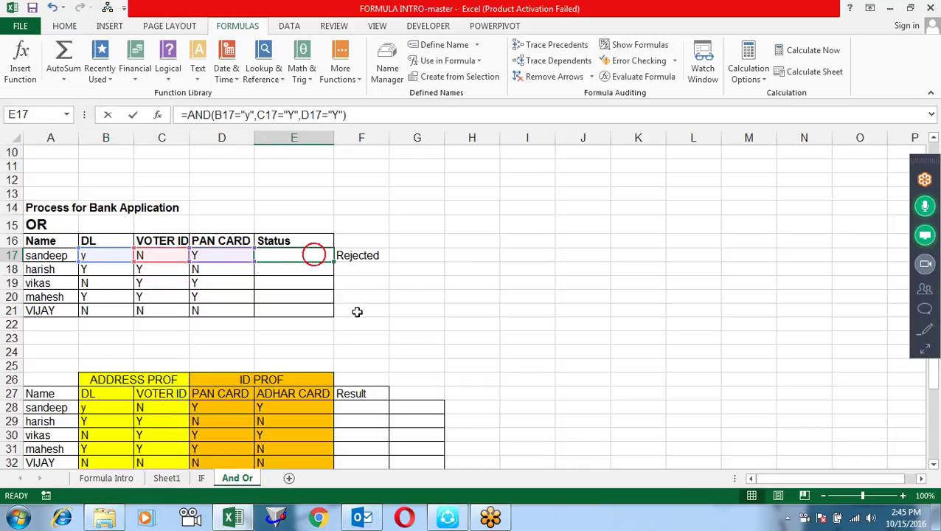
{"action": "key", "text": "F2"}
{"action": "key", "text": "ctrl+Return"}
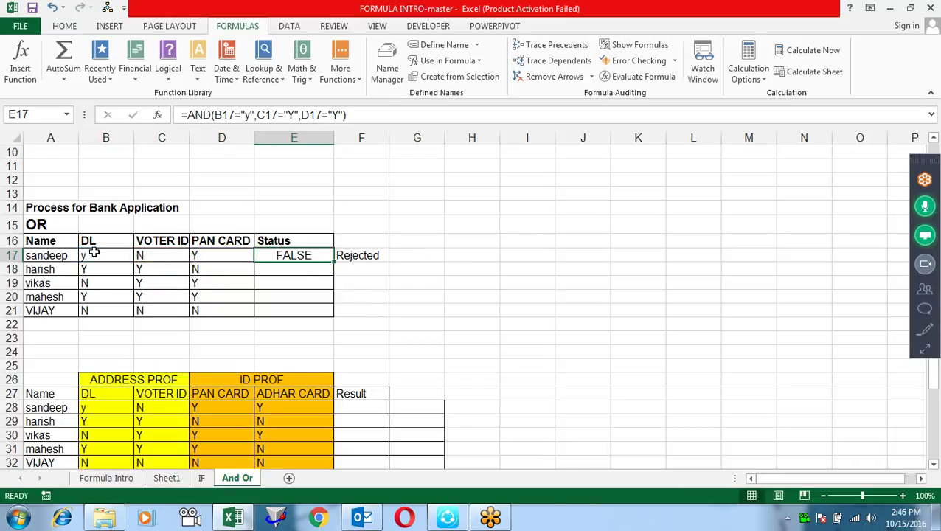
Change E17's AND to OR and fill both formulas down to row 21.
{"action": "double_click", "coordinate": [281, 259]}
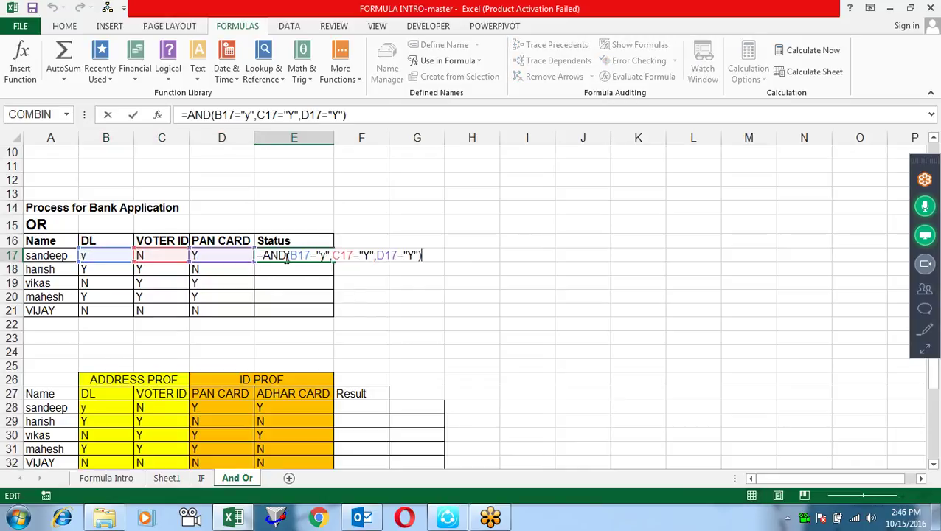
{"action": "key", "text": "BackSpace"}
{"action": "key", "text": "BackSpace"}
{"action": "key", "text": "BackSpace"}
{"action": "type", "text": "or"}
{"action": "key", "text": "Return"}
{"action": "left_click", "coordinate": [324, 257]}
{"action": "left_click", "coordinate": [336, 266]}
{"action": "left_click", "coordinate": [325, 257]}
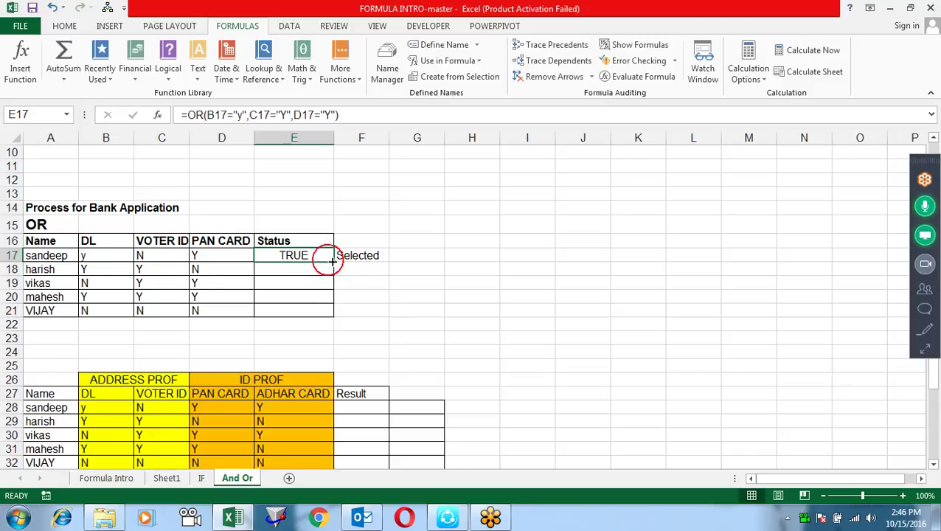
{"action": "double_click", "coordinate": [333, 262]}
{"action": "left_click", "coordinate": [364, 254]}
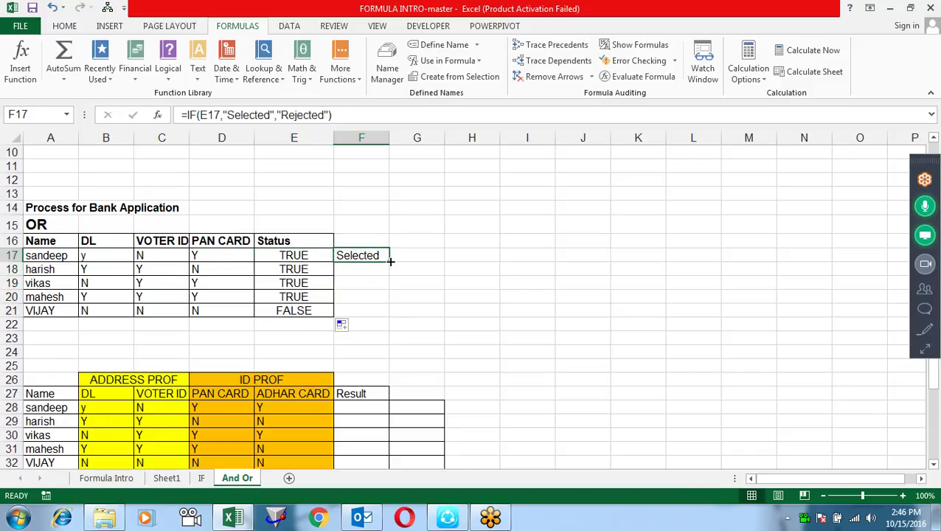
{"action": "double_click", "coordinate": [389, 261]}
Replace the E17 reference in F17's IF formula with the OR expression.
{"action": "double_click", "coordinate": [364, 255]}
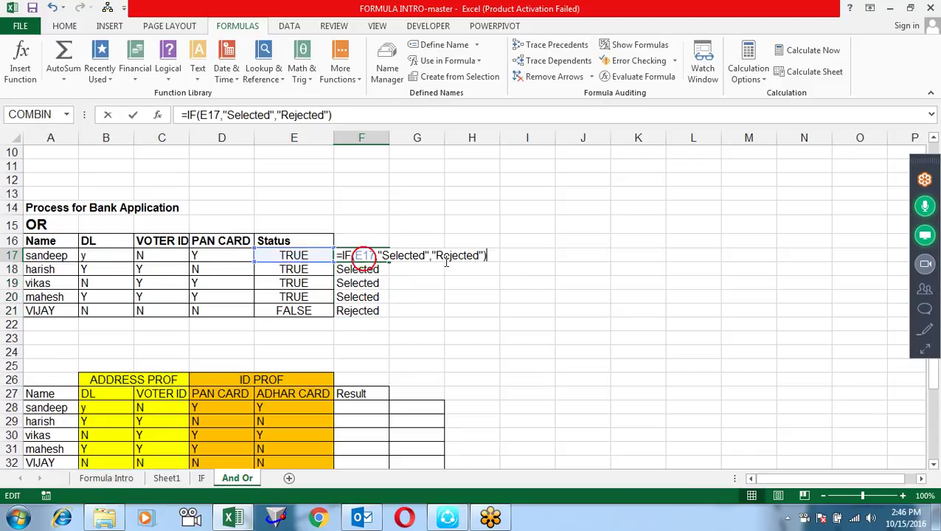
{"action": "left_click", "coordinate": [314, 256]}
{"action": "double_click", "coordinate": [315, 256]}
{"action": "left_click_drag", "start_coordinate": [425, 256], "coordinate": [259, 257]}
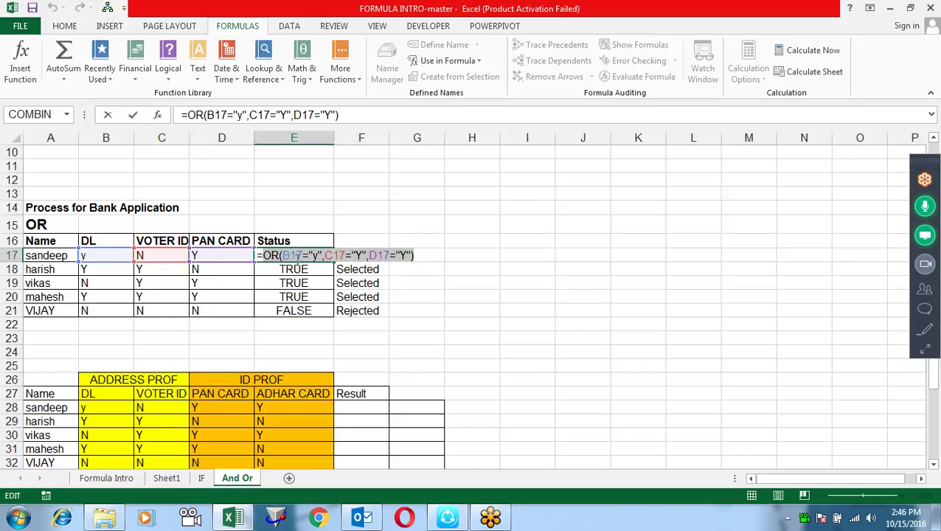
{"action": "key", "text": "Escape"}
{"action": "double_click", "coordinate": [345, 255]}
{"action": "double_click", "coordinate": [373, 255]}
{"action": "key", "text": "ctrl+v"}
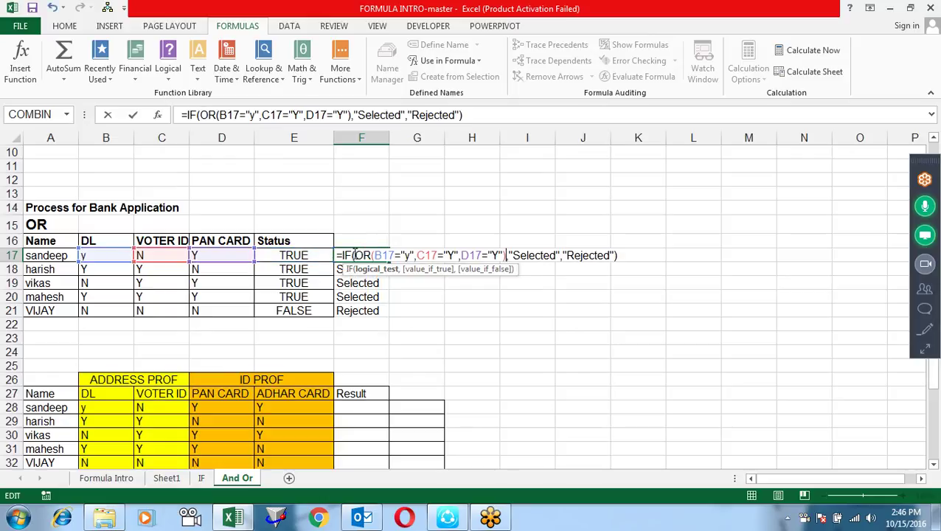
{"action": "key", "text": "Return"}
Copy F17's merged IF-OR formula into E17, showing Selected.
{"action": "left_click", "coordinate": [367, 251]}
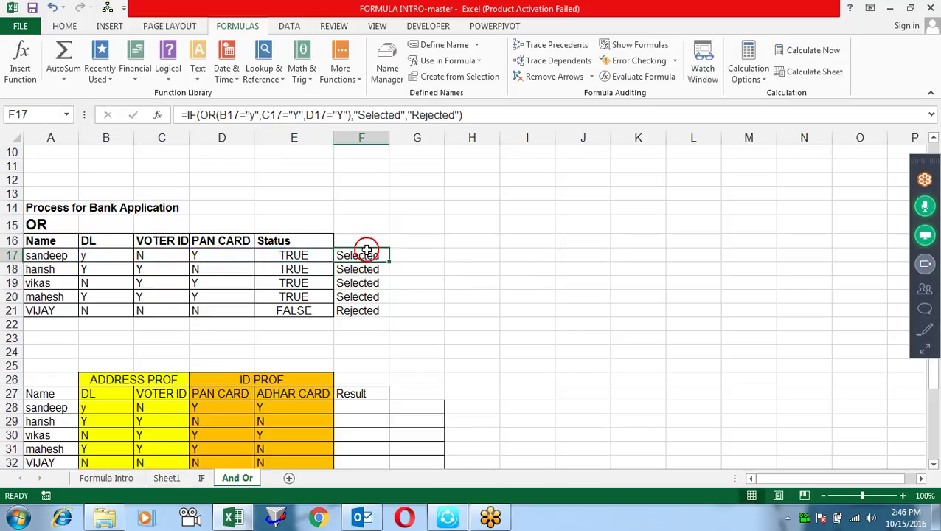
{"action": "key", "text": "ctrl+c"}
{"action": "key", "text": "Left"}
{"action": "key", "text": "ctrl+v"}
{"action": "key", "text": "F2"}
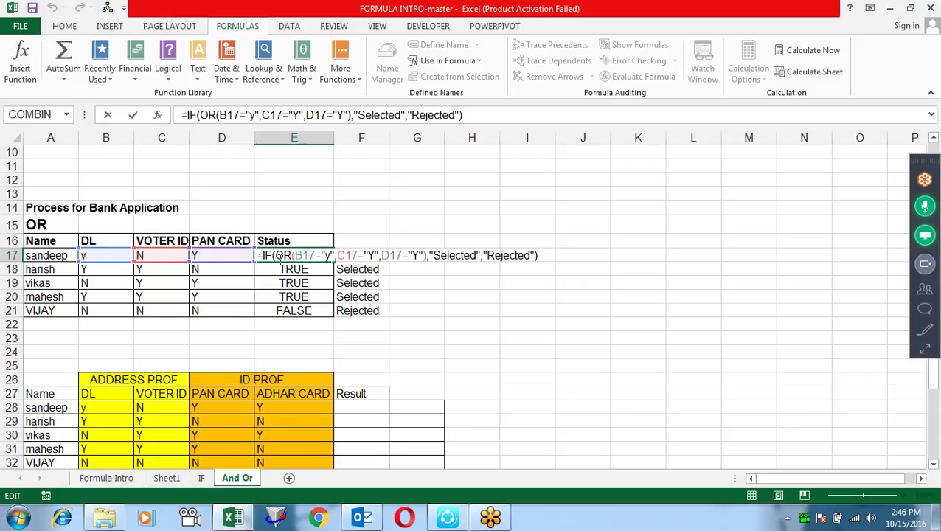
{"action": "key", "text": "ctrl+Return"}
{"action": "scroll", "coordinate": [408, 281], "scroll_direction": "down", "scroll_amount": 2}
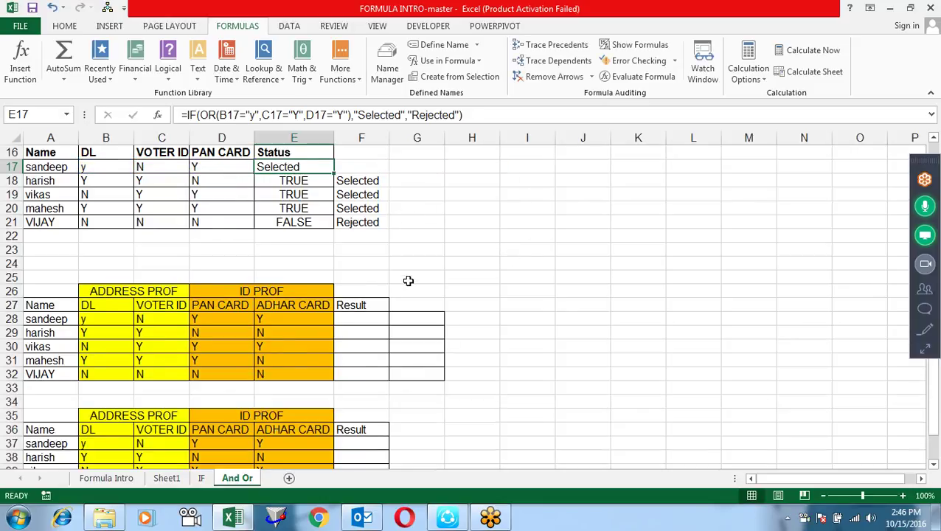
{"action": "scroll", "coordinate": [419, 279], "scroll_direction": "down", "scroll_amount": 1}
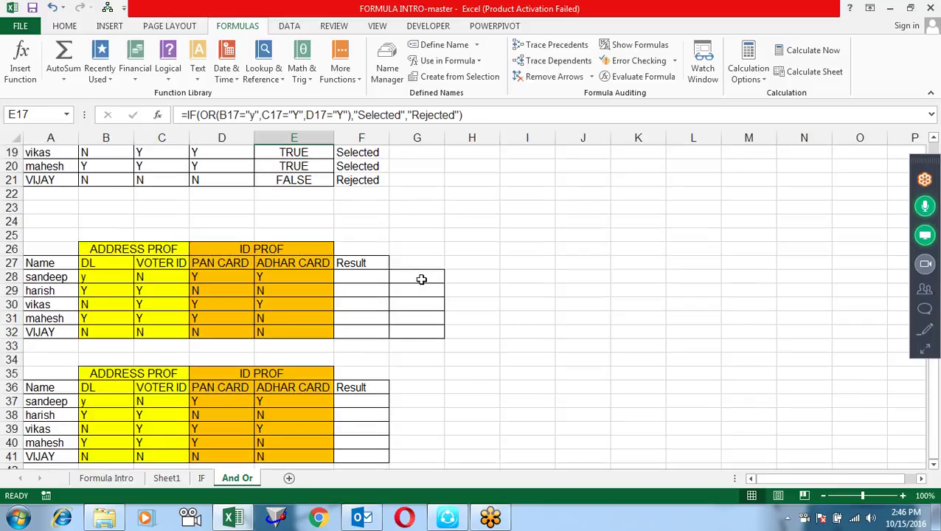
{"action": "scroll", "coordinate": [422, 279], "scroll_direction": "up", "scroll_amount": 3}
{"action": "left_click_drag", "start_coordinate": [84, 225], "coordinate": [295, 311]}
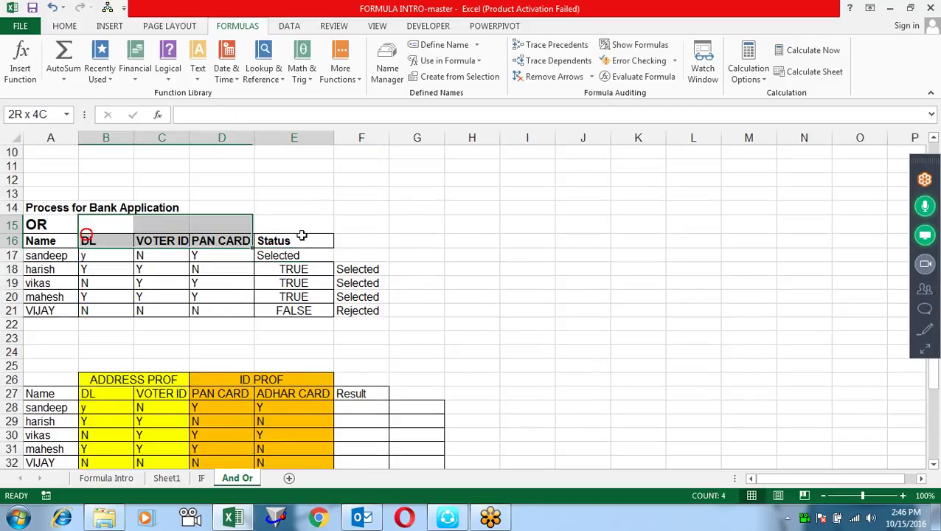
{"action": "mouse_move", "coordinate": [247, 253]}
{"action": "left_mouse_down"}
{"action": "mouse_move", "coordinate": [87, 261]}
{"action": "mouse_move", "coordinate": [111, 311]}
{"action": "left_mouse_up"}
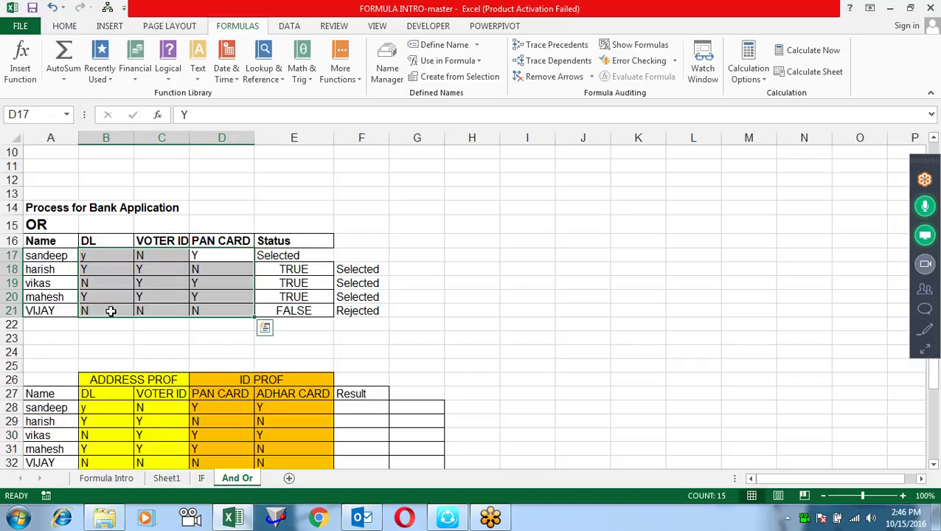
{"action": "scroll", "coordinate": [111, 311], "scroll_direction": "down", "scroll_amount": 3}
{"action": "left_click_drag", "start_coordinate": [114, 264], "coordinate": [171, 326]}
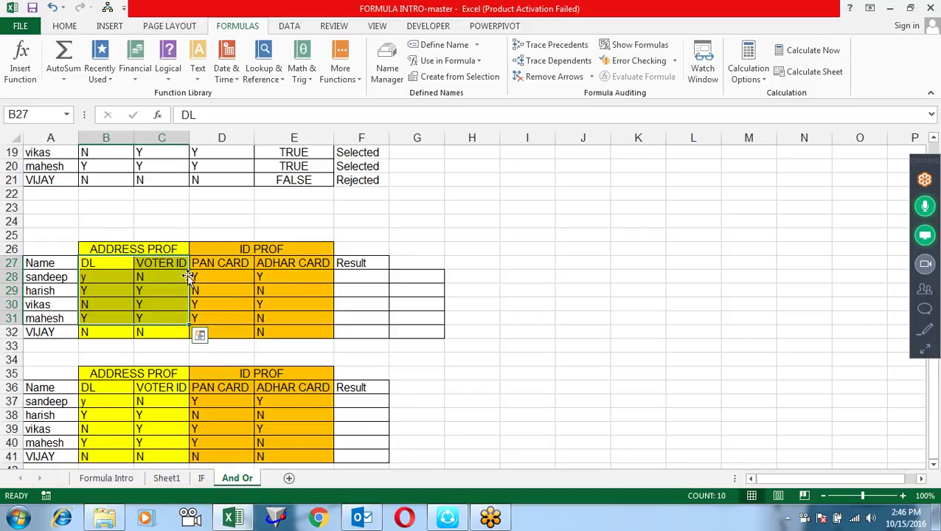
{"action": "left_click_drag", "start_coordinate": [87, 277], "coordinate": [146, 346]}
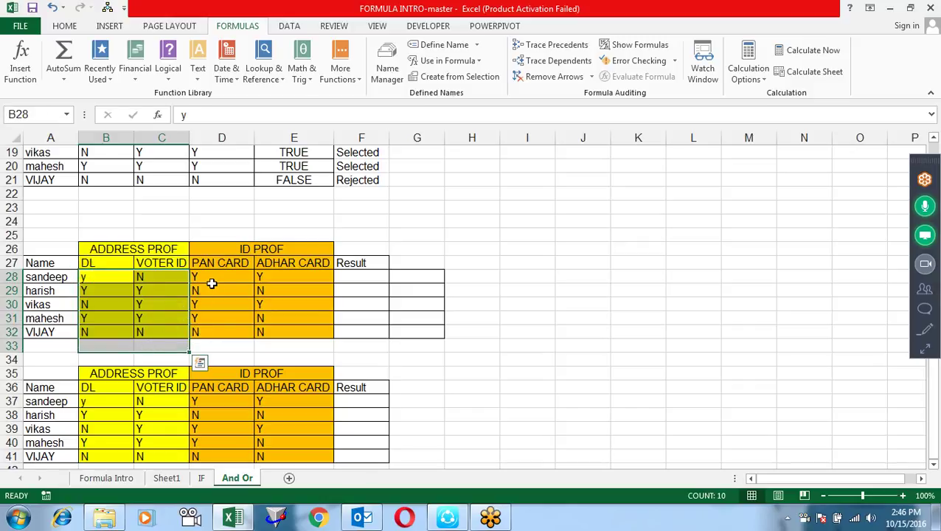
{"action": "left_click_drag", "start_coordinate": [210, 277], "coordinate": [300, 326]}
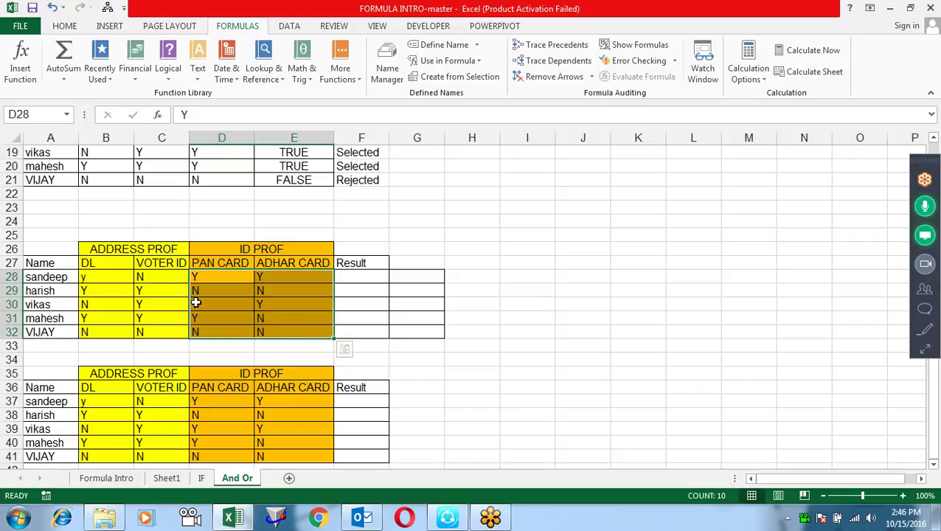
{"action": "left_click_drag", "start_coordinate": [101, 277], "coordinate": [164, 278]}
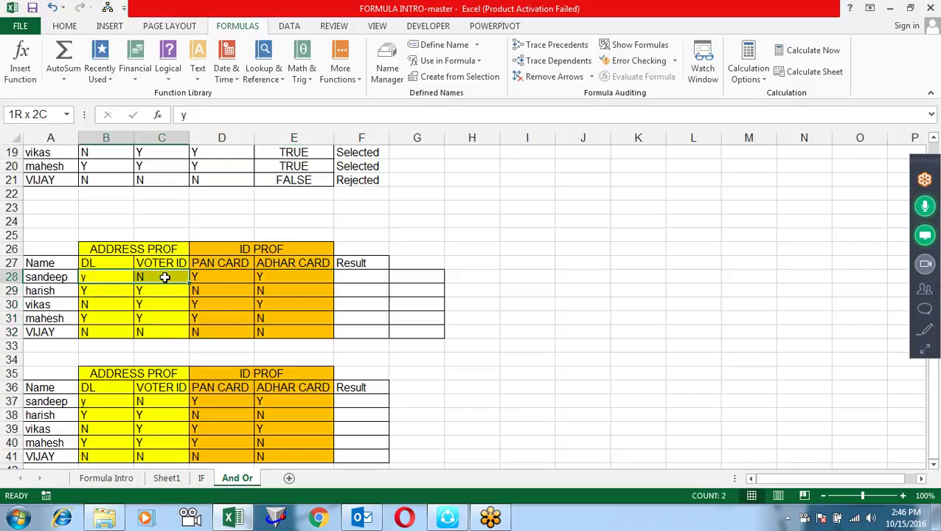
{"action": "left_click", "coordinate": [164, 276]}
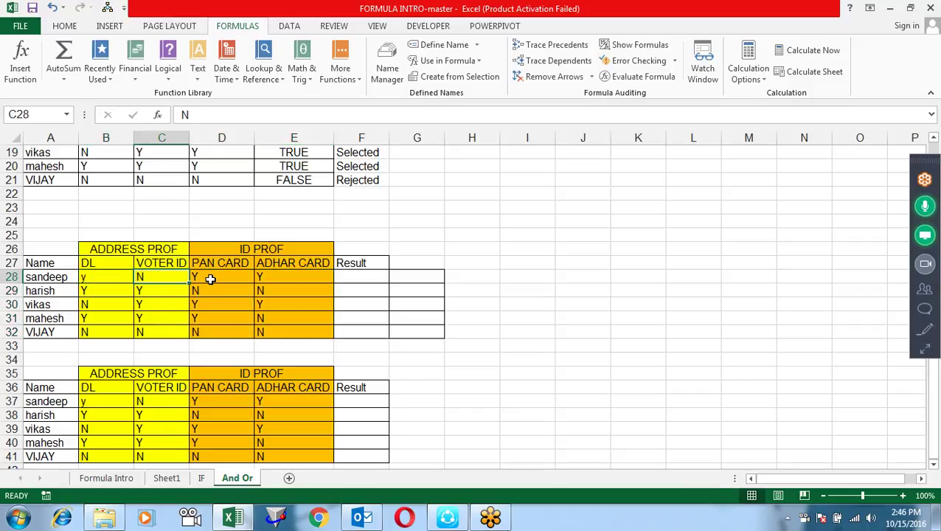
{"action": "left_click_drag", "start_coordinate": [116, 273], "coordinate": [283, 268]}
{"action": "left_click_drag", "start_coordinate": [283, 273], "coordinate": [282, 273]}
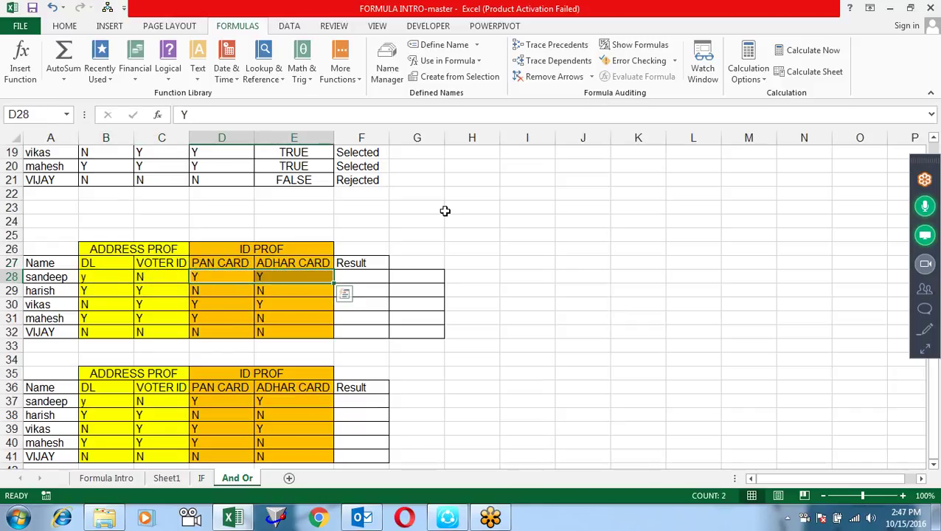
{"action": "left_click", "coordinate": [383, 277]}
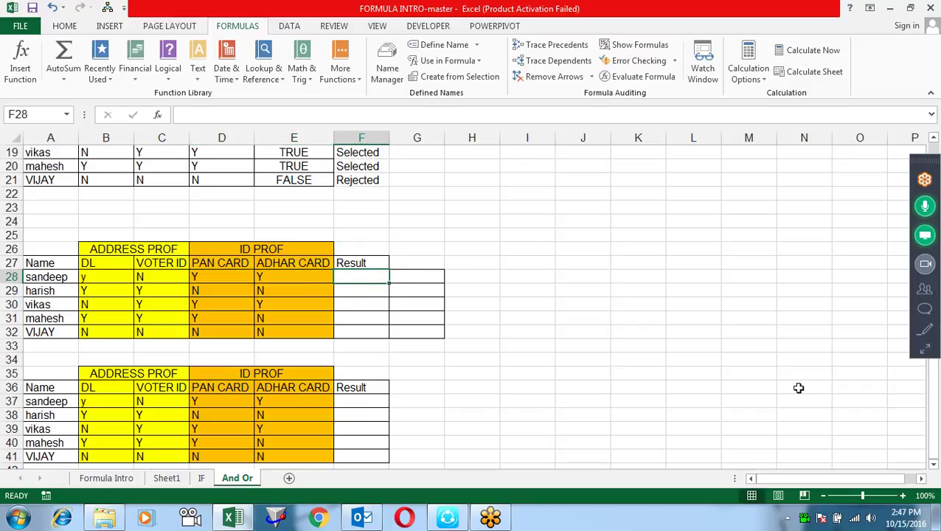
Enter =OR(B28="Y",C28="Y") in F28 for sandeep's DL and VOTER ID.
{"action": "type", "text": "=or"}
{"action": "key", "text": "Tab"}
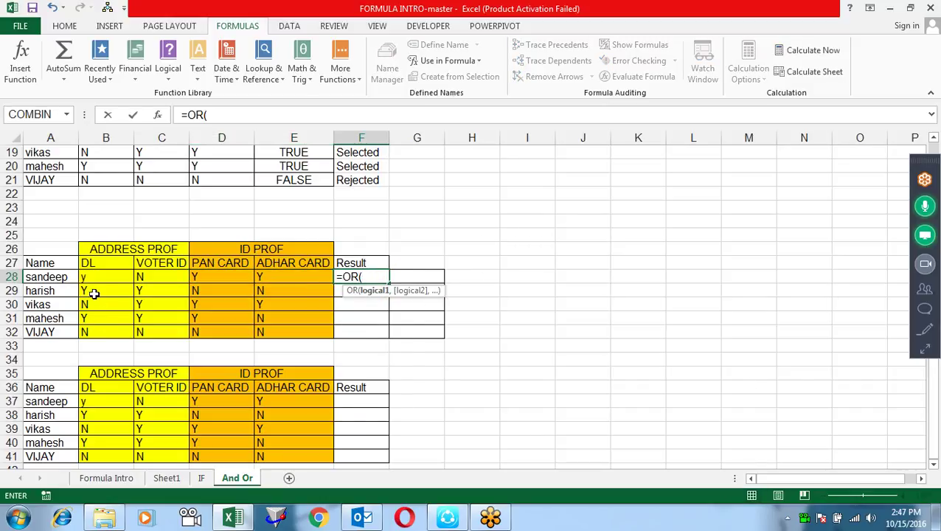
{"action": "left_click", "coordinate": [88, 278]}
{"action": "type", "text": "=\"Y\""}
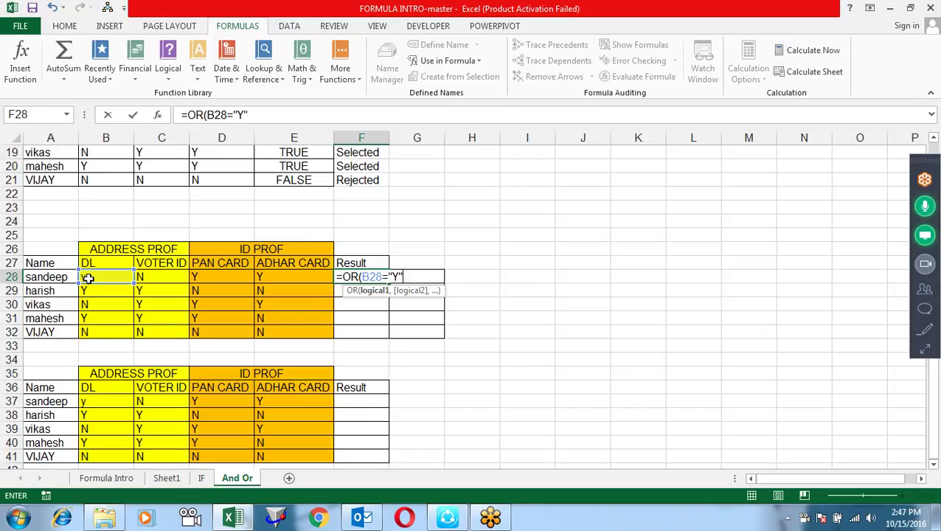
{"action": "type", "text": ","}
{"action": "left_click", "coordinate": [154, 279]}
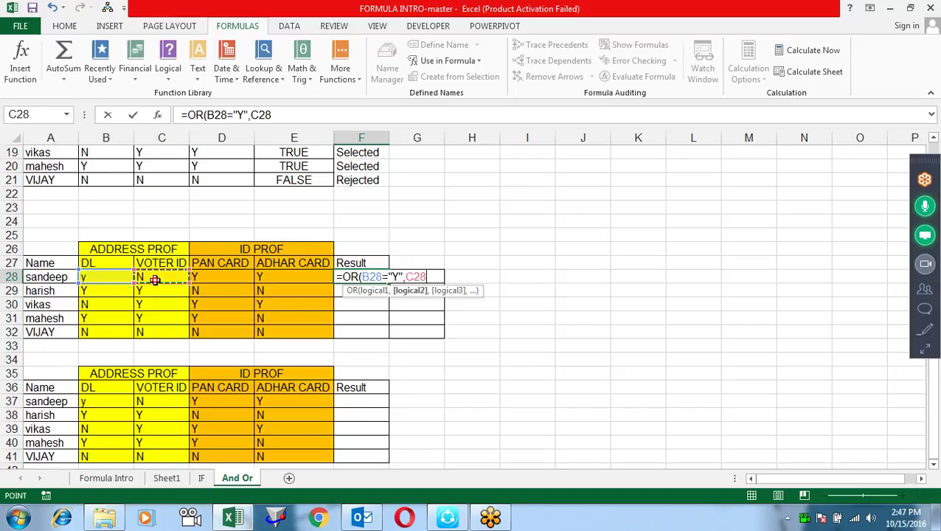
{"action": "type", "text": "=\"Y\""}
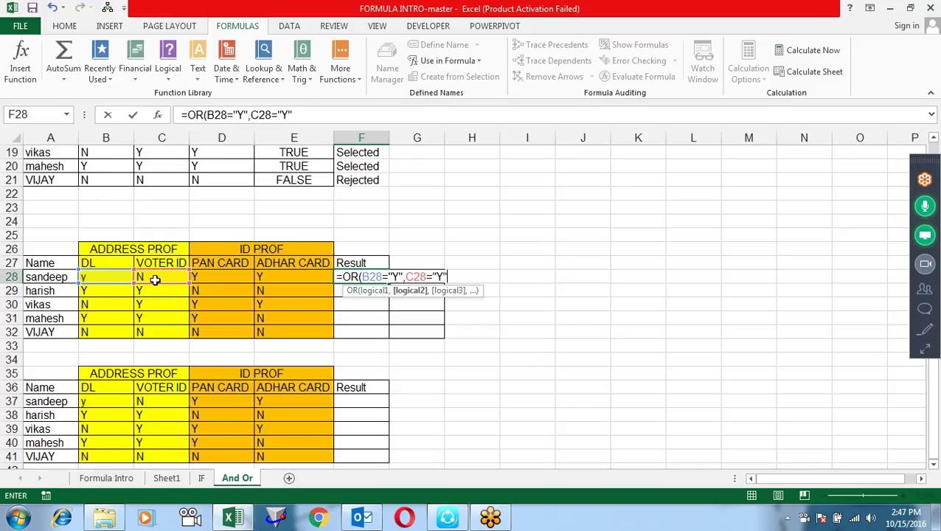
{"action": "key", "text": "Return"}
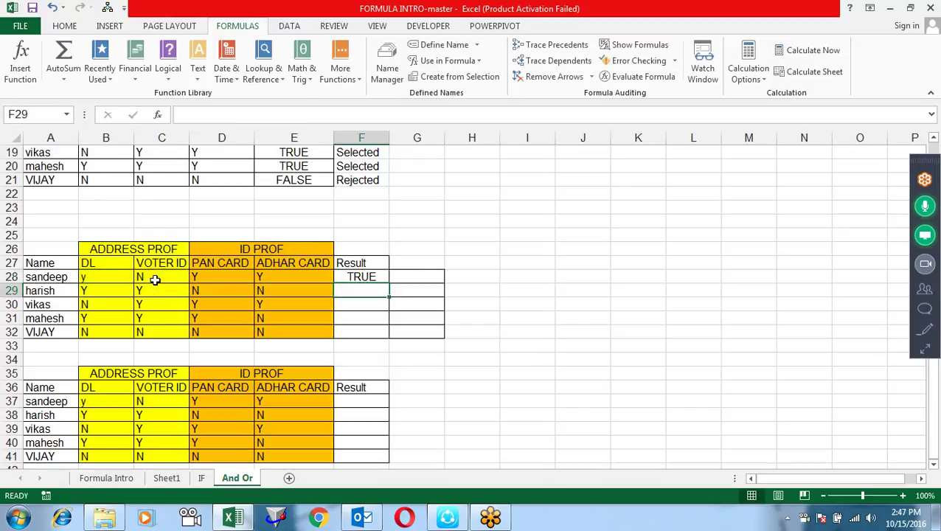
{"action": "left_click", "coordinate": [355, 278]}
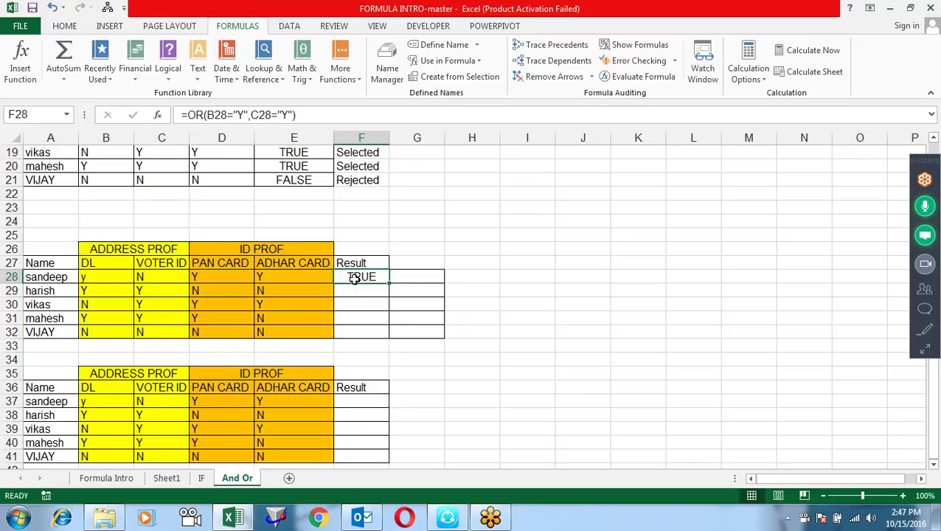
Copy F28's OR check into H28 and then G28, testing D28 and E28.
{"action": "key", "text": "ctrl+c"}
{"action": "key", "text": "Right"}
{"action": "key", "text": "Right"}
{"action": "key", "text": "ctrl+v"}
{"action": "key", "text": "F2"}
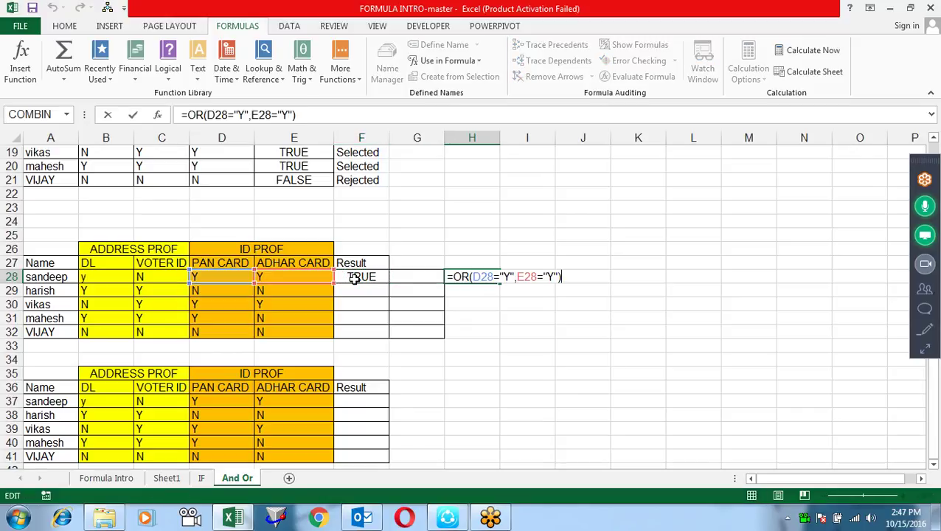
{"action": "key", "text": "Escape"}
{"action": "key", "text": "ctrl+c"}
{"action": "key", "text": "Left"}
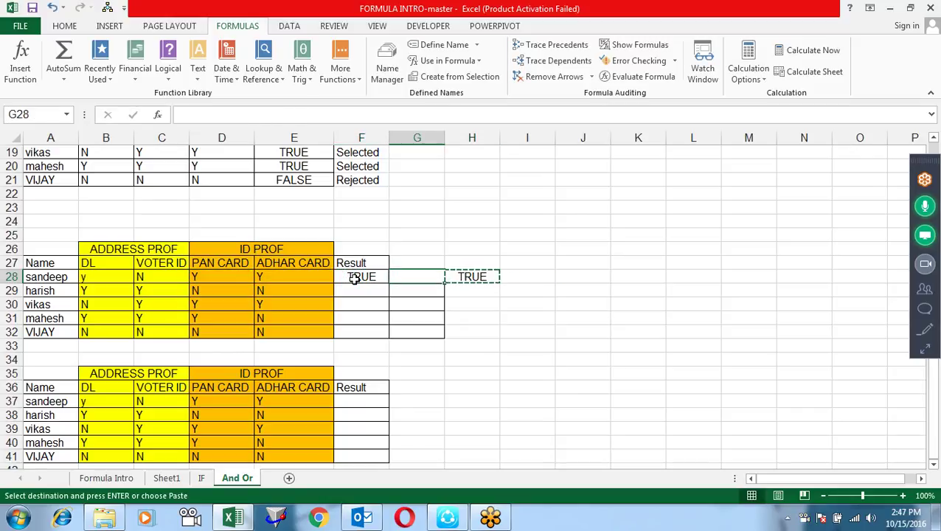
{"action": "key", "text": "ctrl+v"}
{"action": "key", "text": "F2"}
{"action": "key", "text": "Escape"}
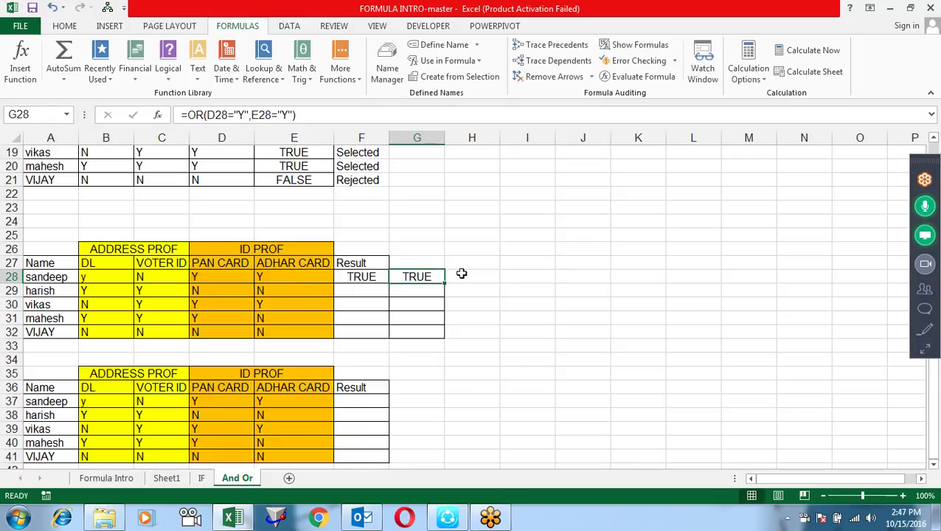
Enter =AND(F28,G28) in H28, showing TRUE.
{"action": "left_click", "coordinate": [460, 276]}
{"action": "type", "text": "=and"}
{"action": "key", "text": "Tab"}
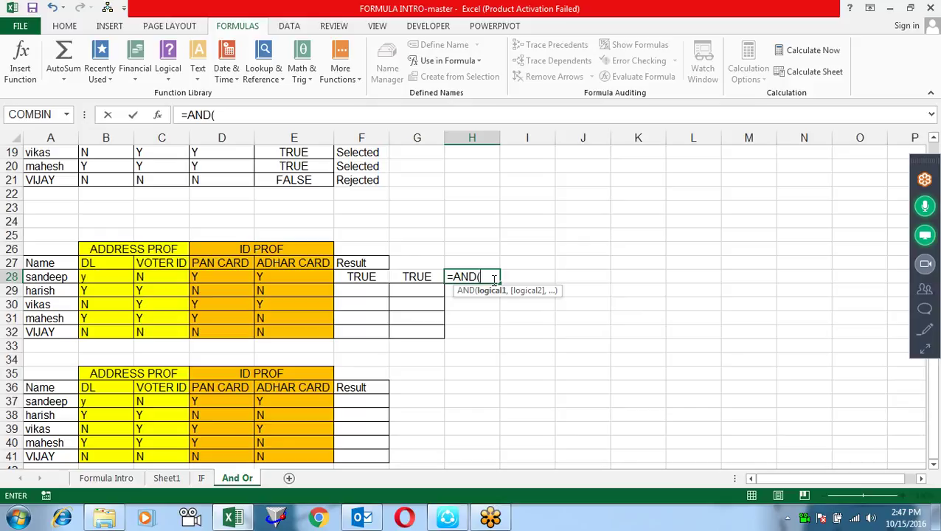
{"action": "left_click", "coordinate": [376, 275]}
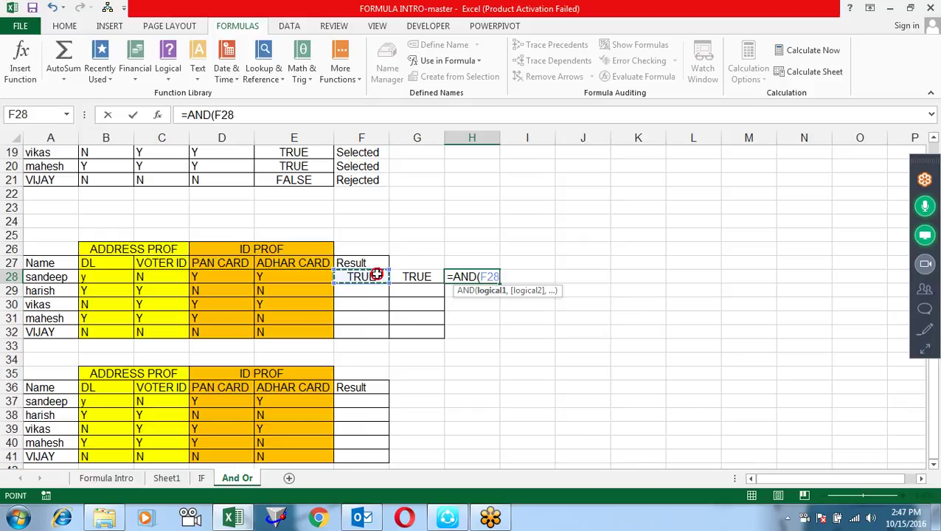
{"action": "type", "text": ","}
{"action": "left_click", "coordinate": [406, 275]}
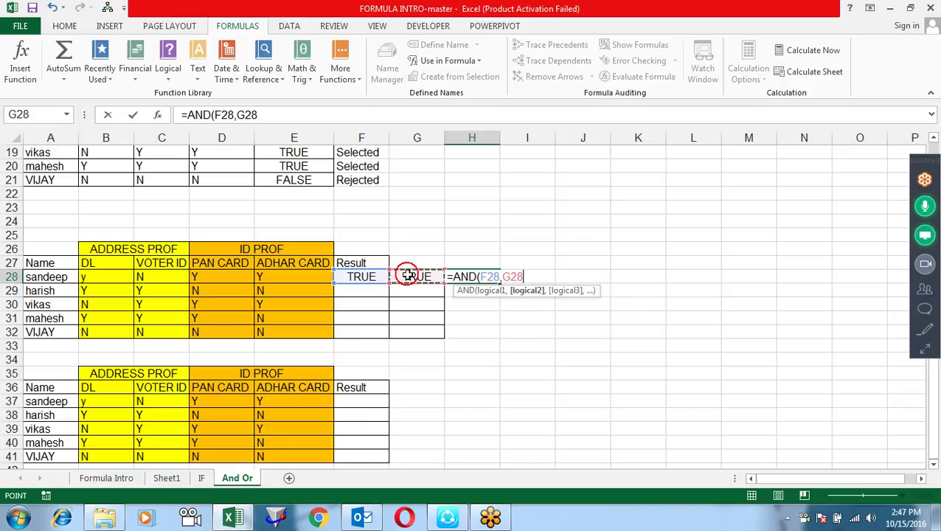
{"action": "type", "text": ")"}
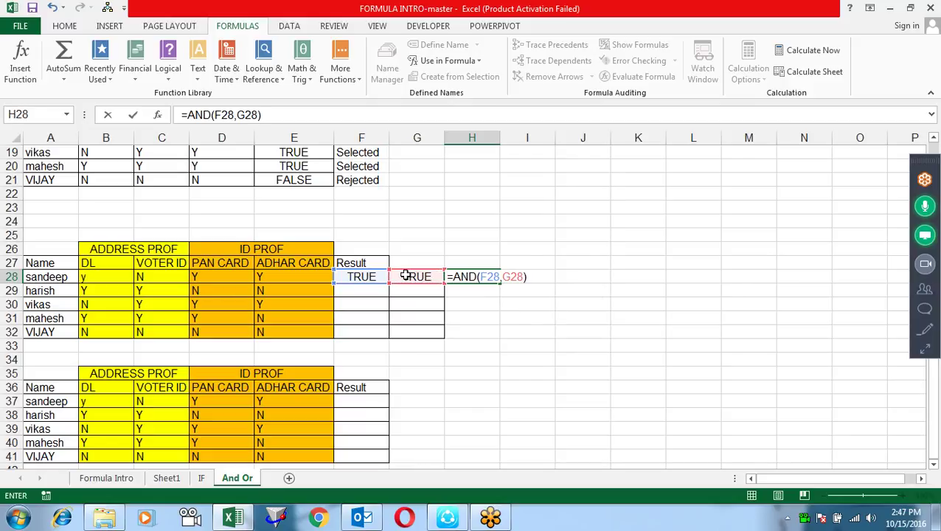
{"action": "key", "text": "Return"}
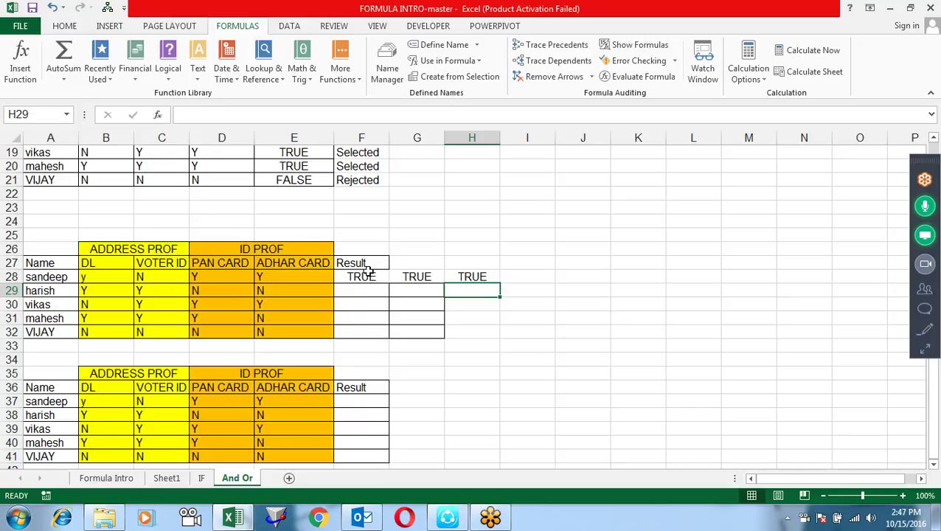
Fill the three row-28 checks in F28:H28 down to row 32.
{"action": "left_click_drag", "start_coordinate": [365, 274], "coordinate": [478, 277]}
{"action": "double_click", "coordinate": [500, 284]}
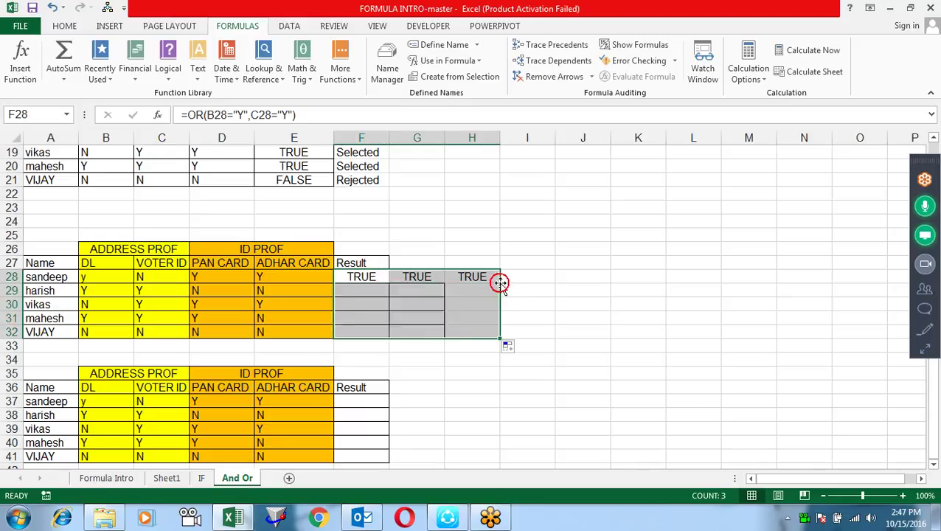
{"action": "left_click", "coordinate": [571, 280]}
Enter =IF(H28,"Selected","Rejected") in I28 and fill it down to I32.
{"action": "left_click", "coordinate": [526, 278]}
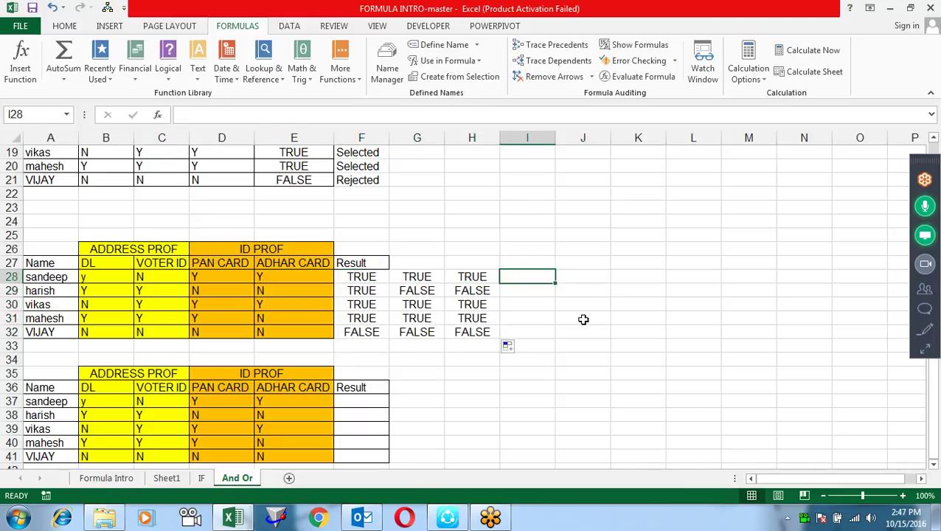
{"action": "type", "text": "=IF("}
{"action": "key", "text": "Left"}
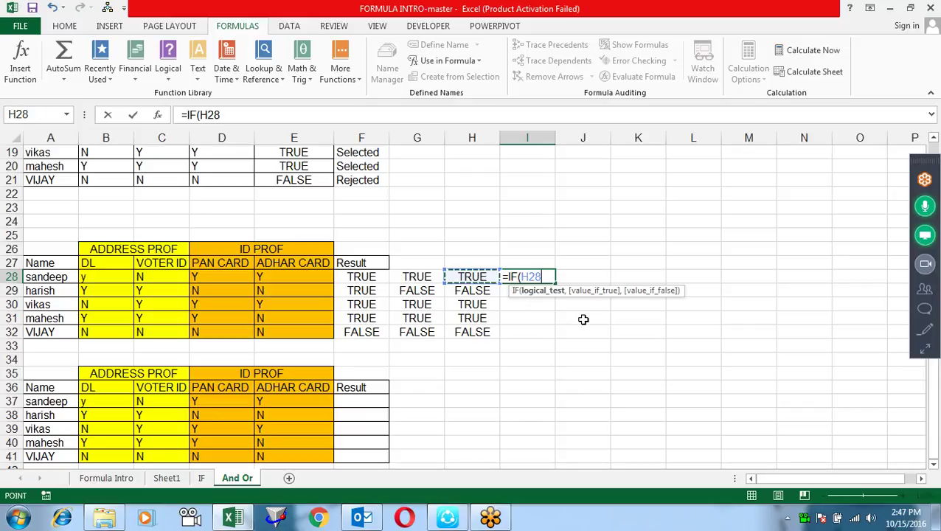
{"action": "type", "text": ",\"Selected\",\"Reject"}
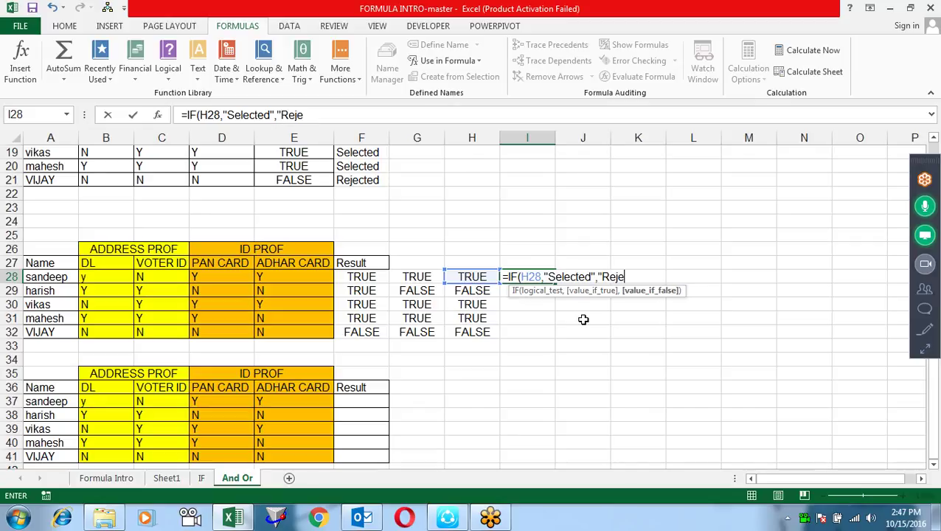
{"action": "type", "text": "ed"}
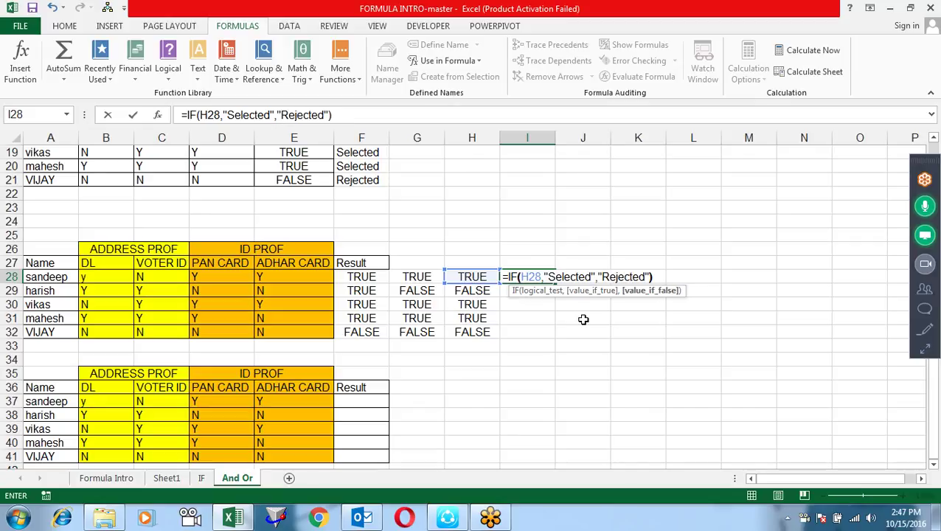
{"action": "key", "text": "Return"}
{"action": "left_click", "coordinate": [539, 276]}
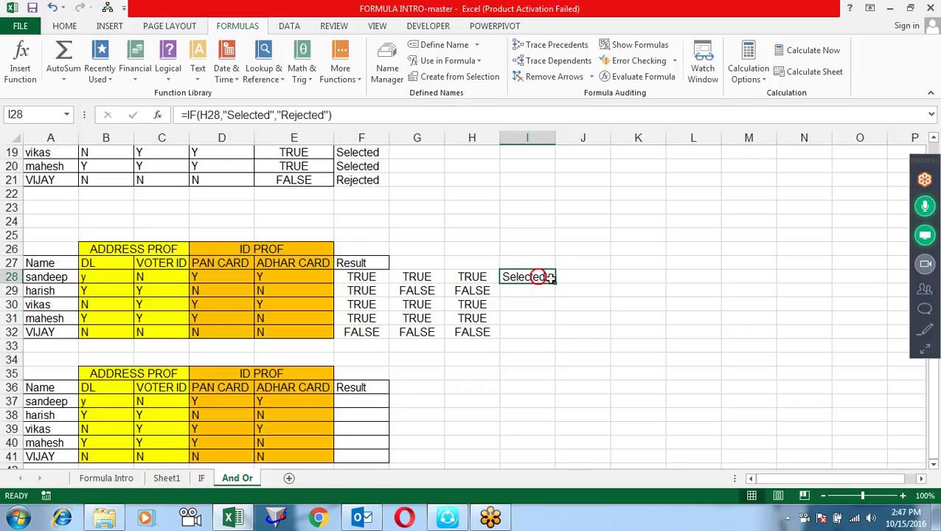
{"action": "double_click", "coordinate": [555, 282]}
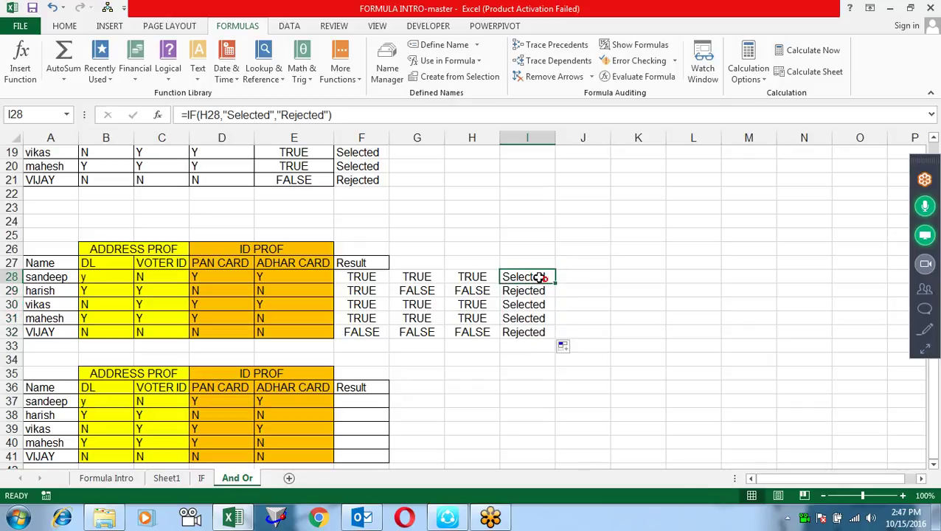
Inspect the formulas in I28, H28, G28 and F28 without changing them.
{"action": "key", "text": "F2"}
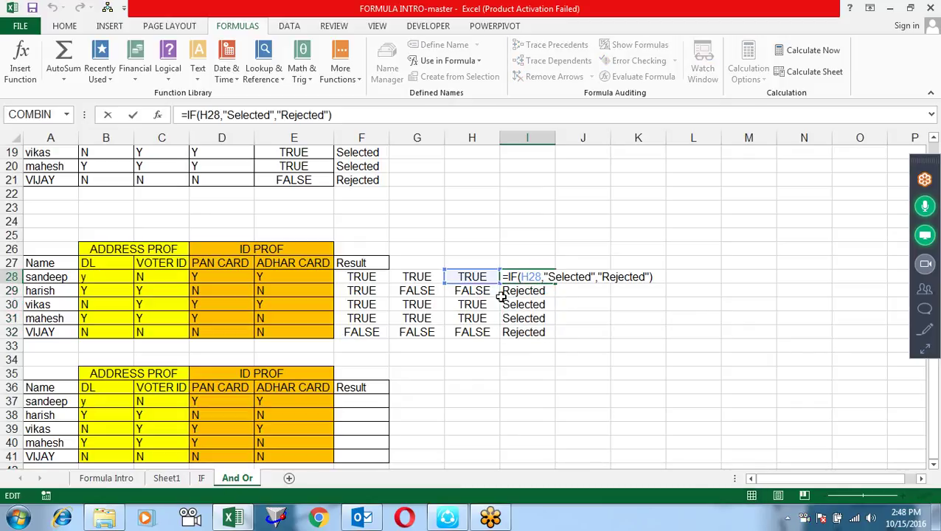
{"action": "key", "text": "Escape"}
{"action": "double_click", "coordinate": [461, 275]}
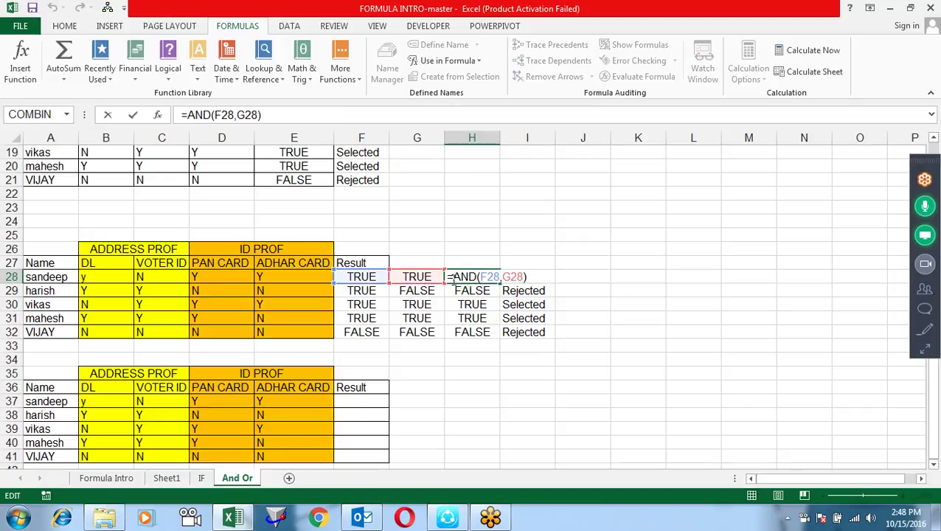
{"action": "double_click", "coordinate": [437, 274]}
{"action": "key", "text": "Escape"}
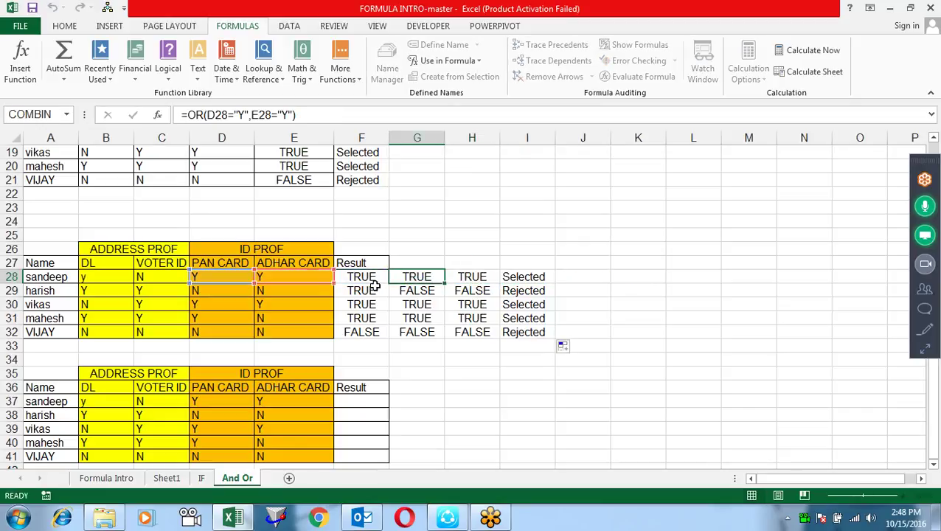
{"action": "double_click", "coordinate": [369, 276]}
{"action": "key", "text": "Escape"}
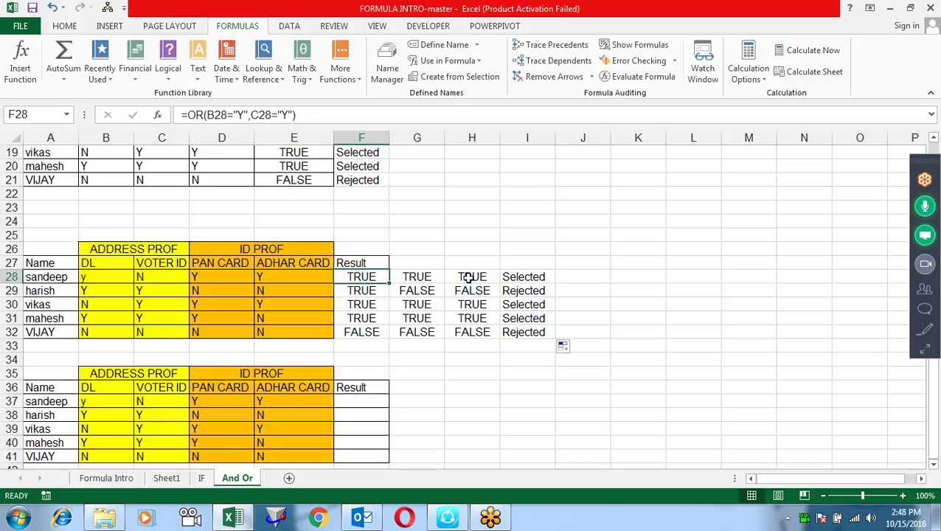
{"action": "left_click", "coordinate": [467, 274]}
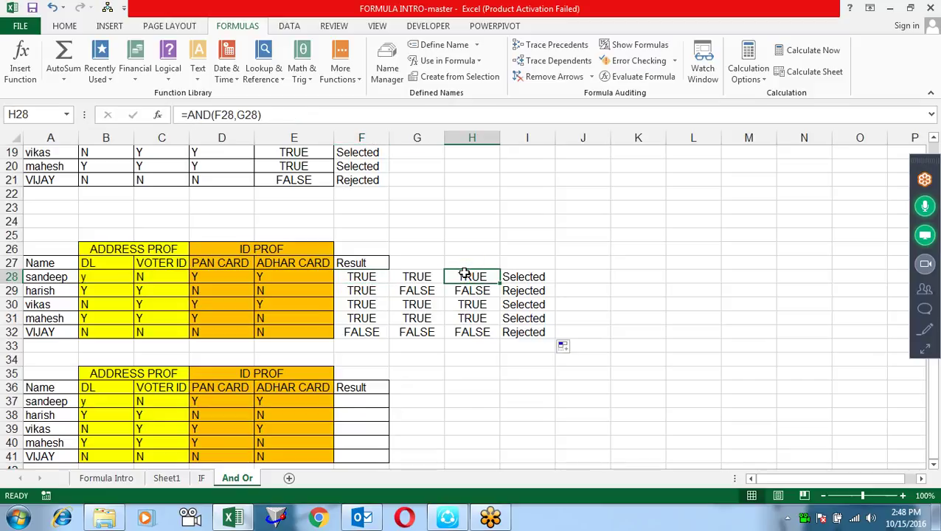
{"action": "double_click", "coordinate": [462, 273]}
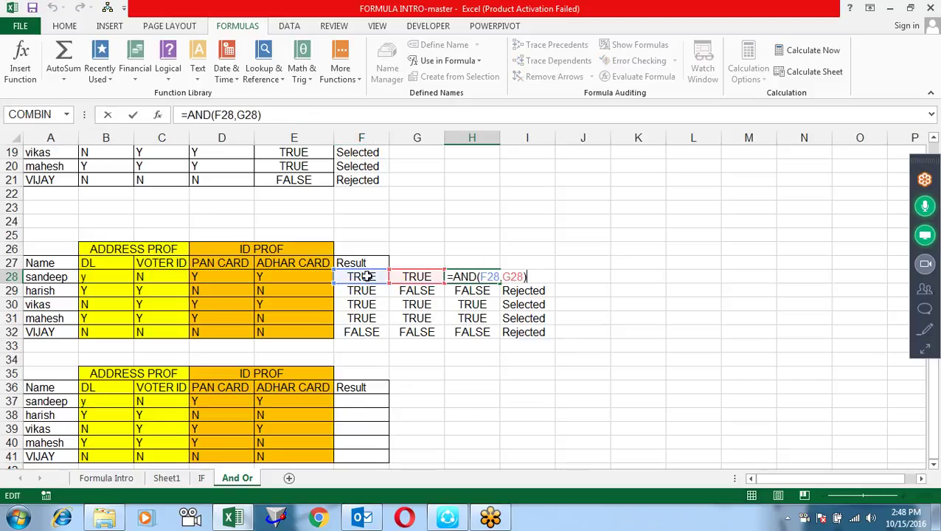
{"action": "key", "text": "Escape"}
{"action": "double_click", "coordinate": [475, 279]}
{"action": "key", "text": "Escape"}
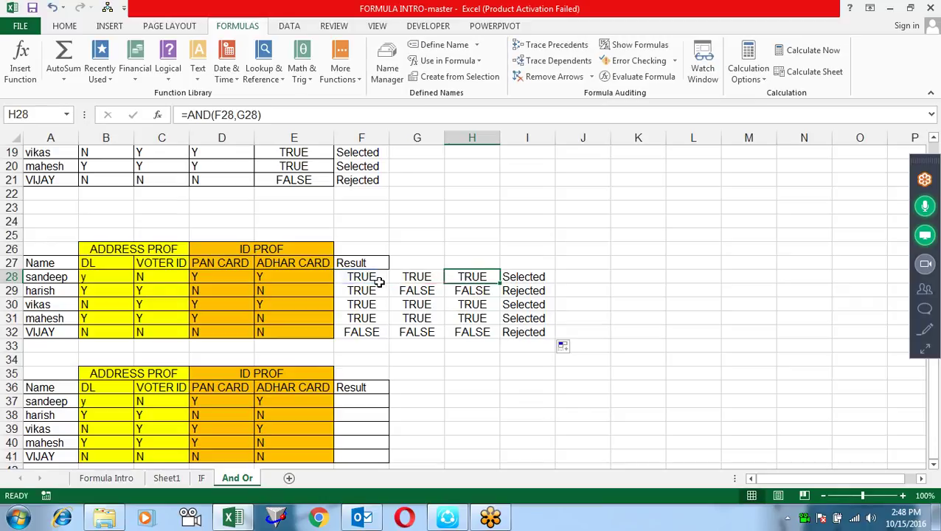
Replace the F28 reference in H28's AND formula with F28's address-proof OR expression.
{"action": "double_click", "coordinate": [368, 277]}
{"action": "left_click_drag", "start_coordinate": [458, 276], "coordinate": [343, 277]}
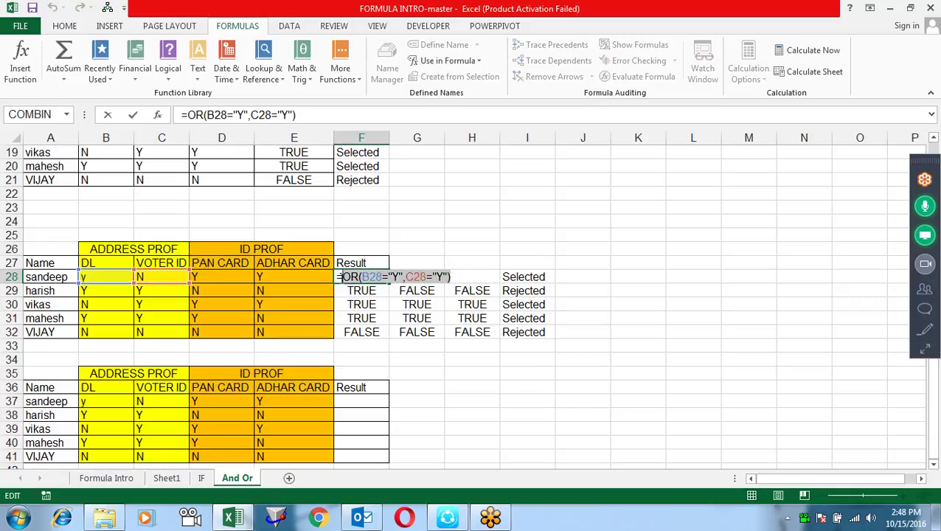
{"action": "key", "text": "Escape"}
{"action": "double_click", "coordinate": [464, 277]}
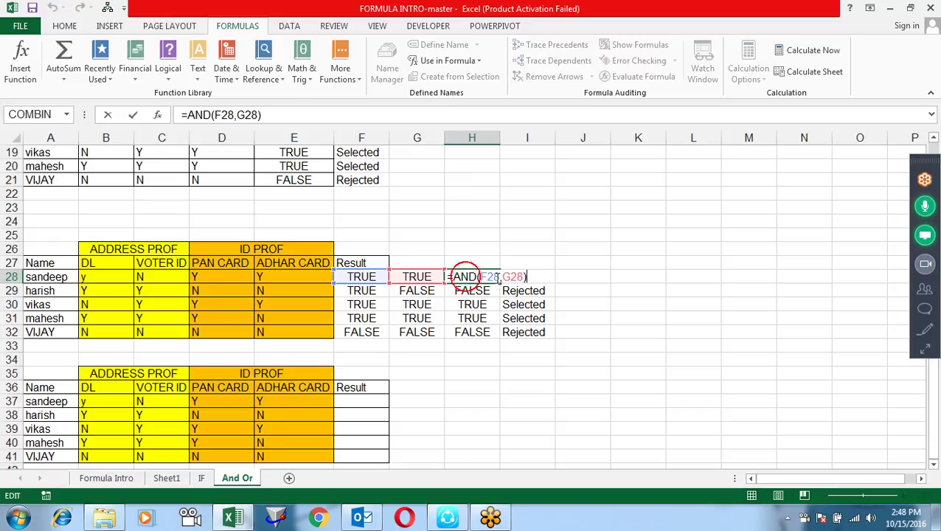
{"action": "double_click", "coordinate": [493, 277]}
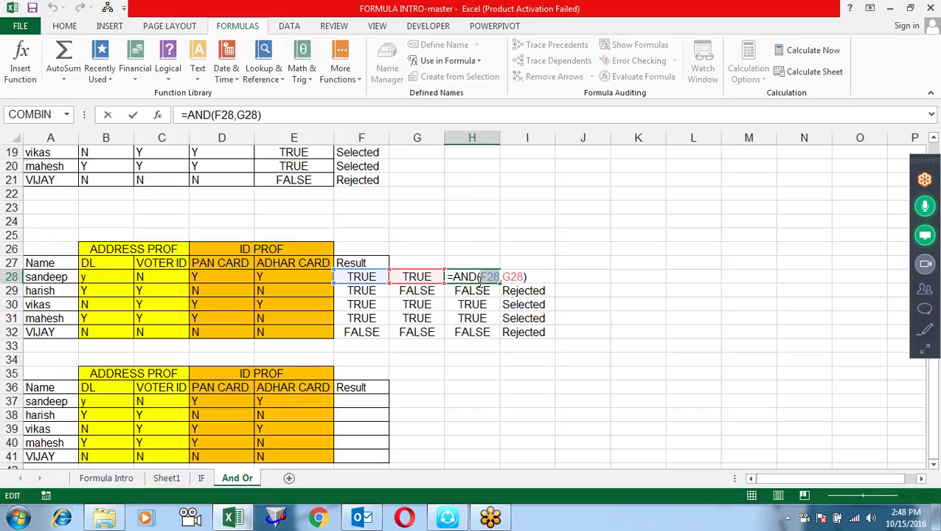
{"action": "key", "text": "ctrl+v"}
{"action": "key", "text": "Return"}
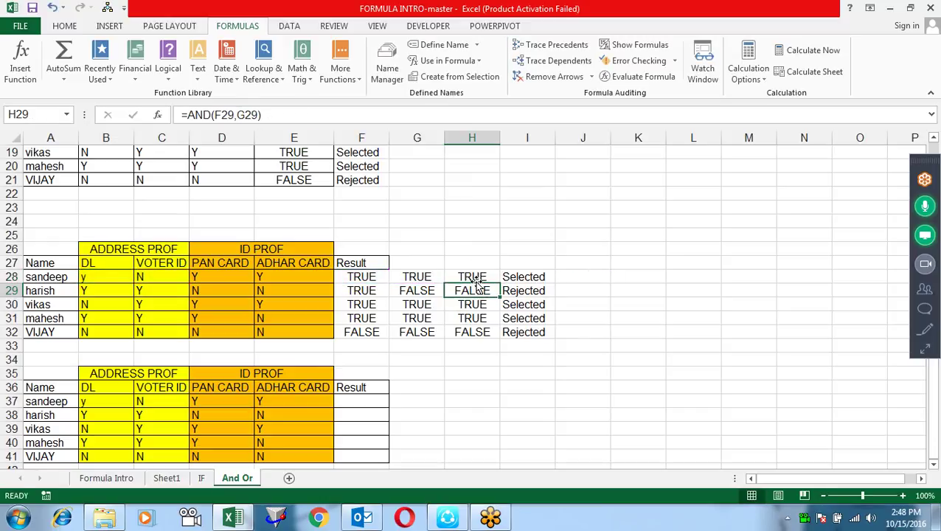
Replace the G28 reference in H28's AND formula with G28's ID-proof OR expression.
{"action": "left_click", "coordinate": [397, 277]}
{"action": "key", "text": "F2"}
{"action": "left_click_drag", "start_coordinate": [526, 273], "coordinate": [403, 277]}
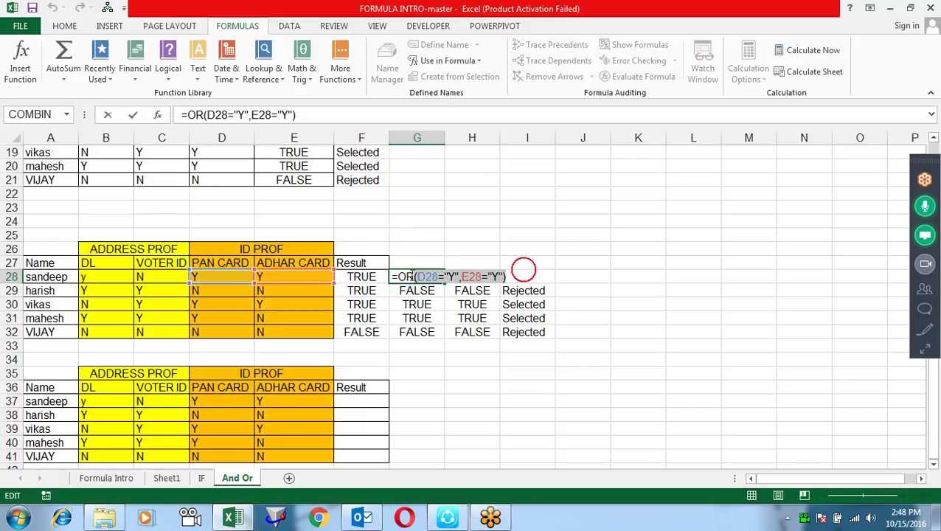
{"action": "key", "text": "ctrl+c"}
{"action": "key", "text": "Escape"}
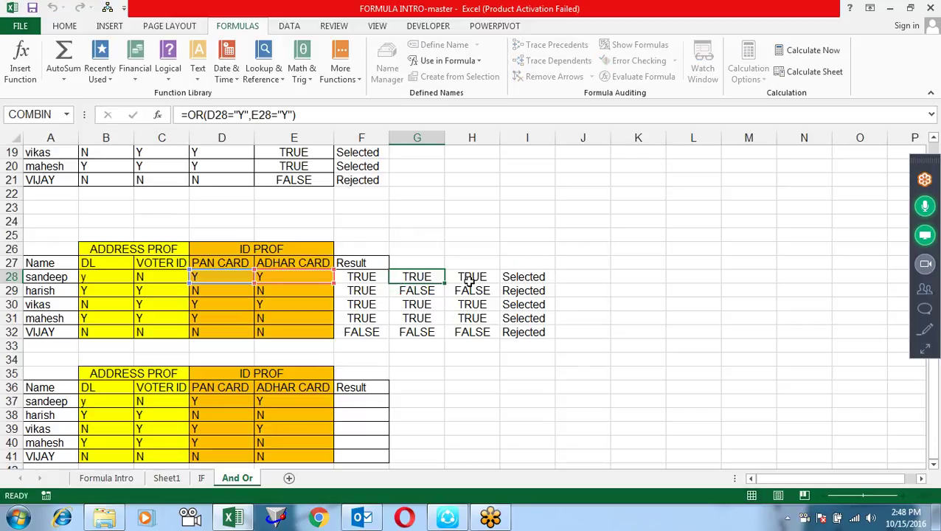
{"action": "double_click", "coordinate": [473, 276]}
{"action": "double_click", "coordinate": [602, 276]}
{"action": "key", "text": "ctrl+v"}
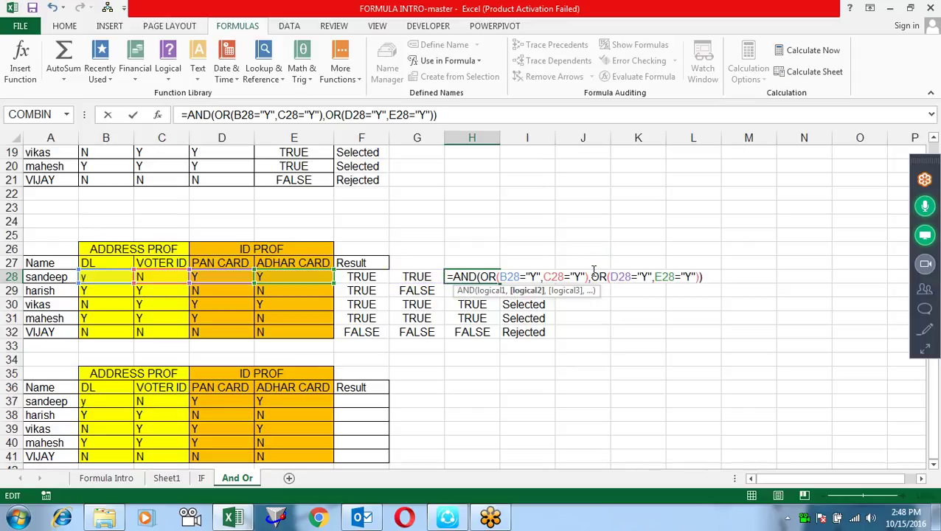
{"action": "key", "text": "Return"}
Clear the TRUE helper values in F28:G28 and copy H28's AND(OR) formula text.
{"action": "left_click_drag", "start_coordinate": [373, 276], "coordinate": [417, 276]}
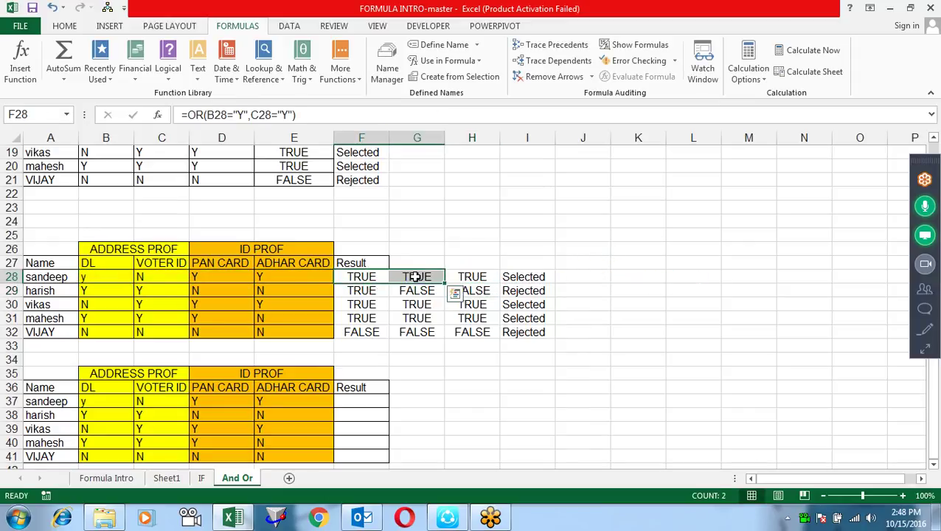
{"action": "key", "text": "Delete"}
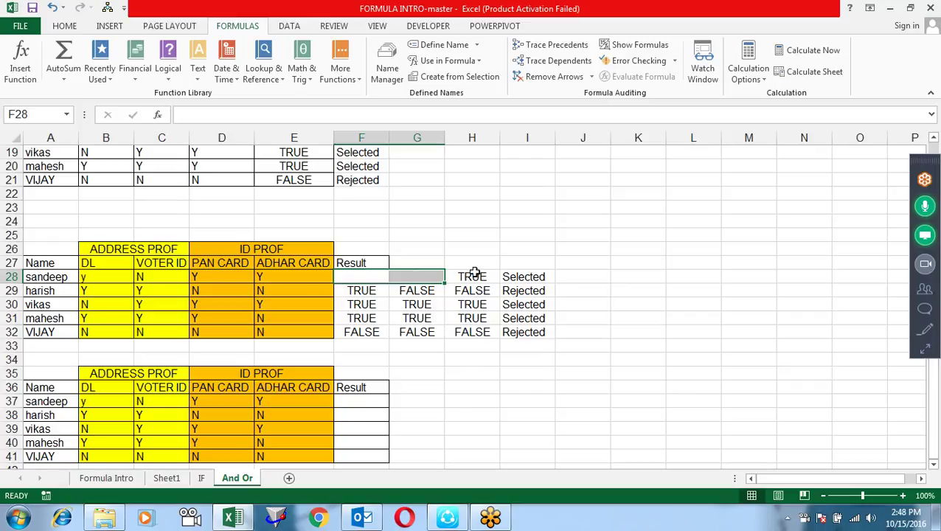
{"action": "double_click", "coordinate": [473, 271]}
{"action": "key", "text": "Escape"}
{"action": "double_click", "coordinate": [476, 276]}
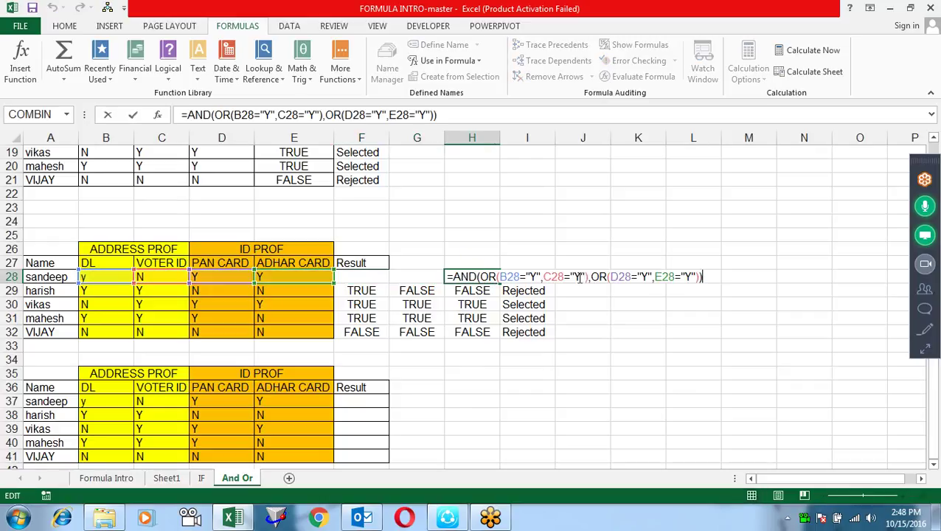
{"action": "left_click_drag", "start_coordinate": [704, 277], "coordinate": [453, 276]}
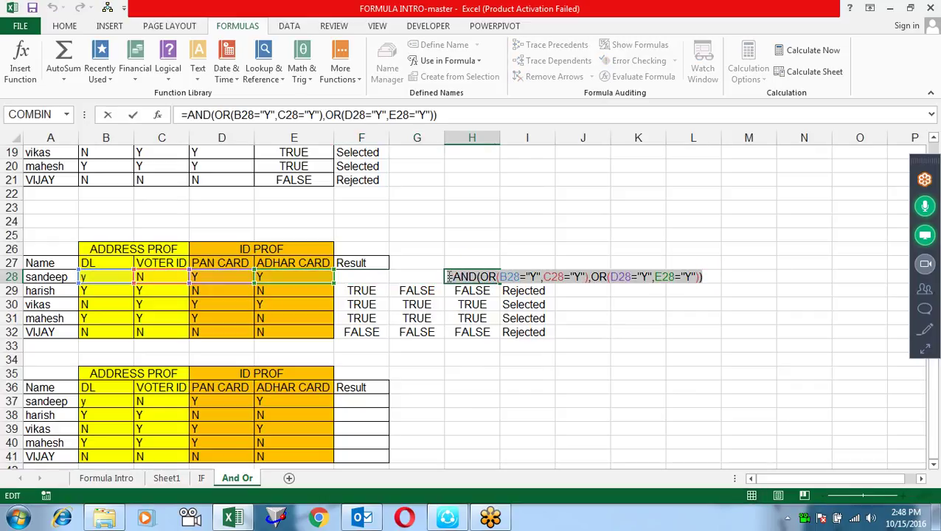
{"action": "key", "text": "Escape"}
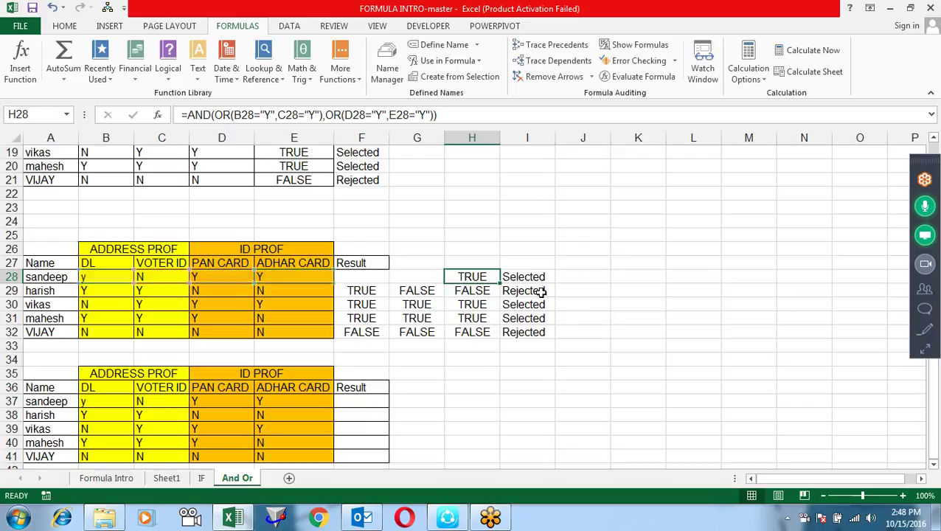
Swap H28 in I28's IF for the AND(OR) text, move it to F28, delete H28.
{"action": "double_click", "coordinate": [525, 277]}
{"action": "left_click_drag", "start_coordinate": [543, 277], "coordinate": [521, 277]}
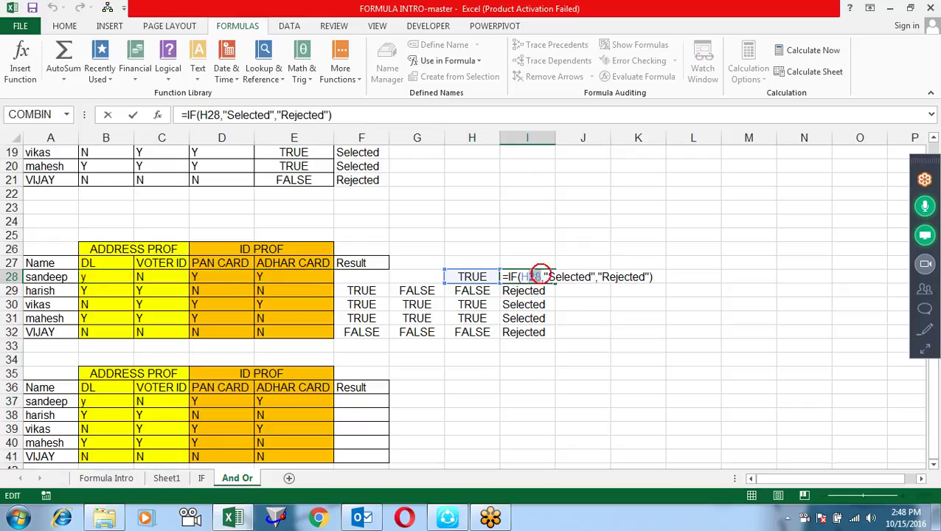
{"action": "key", "text": "ctrl+v"}
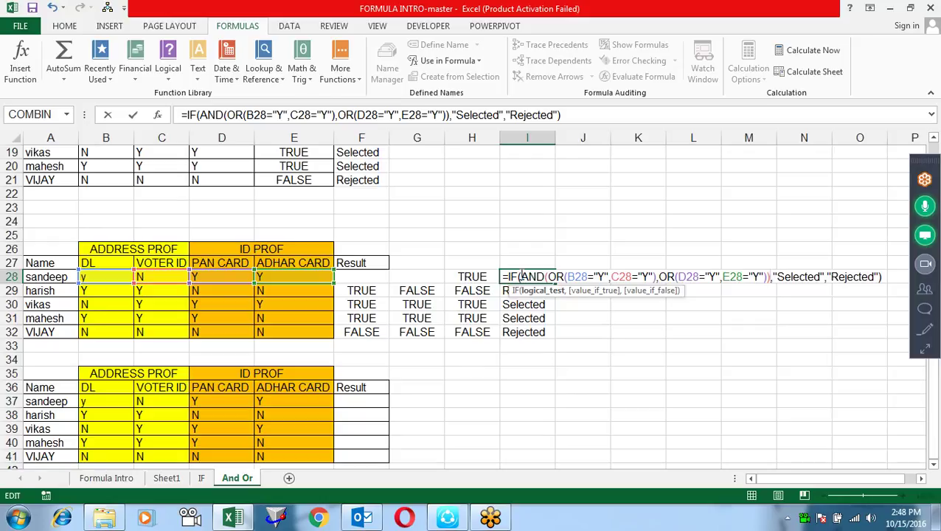
{"action": "key", "text": "Return"}
{"action": "left_click", "coordinate": [521, 275]}
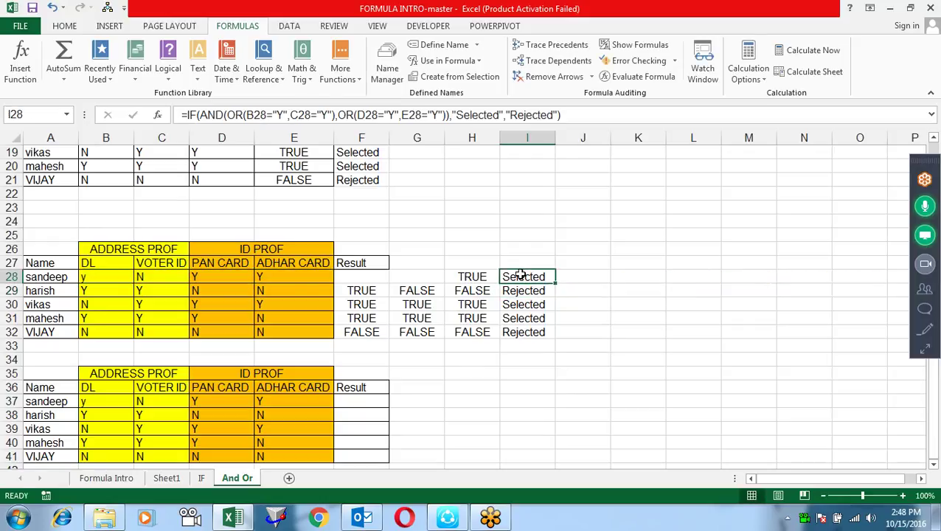
{"action": "left_click_drag", "start_coordinate": [520, 276], "coordinate": [354, 277]}
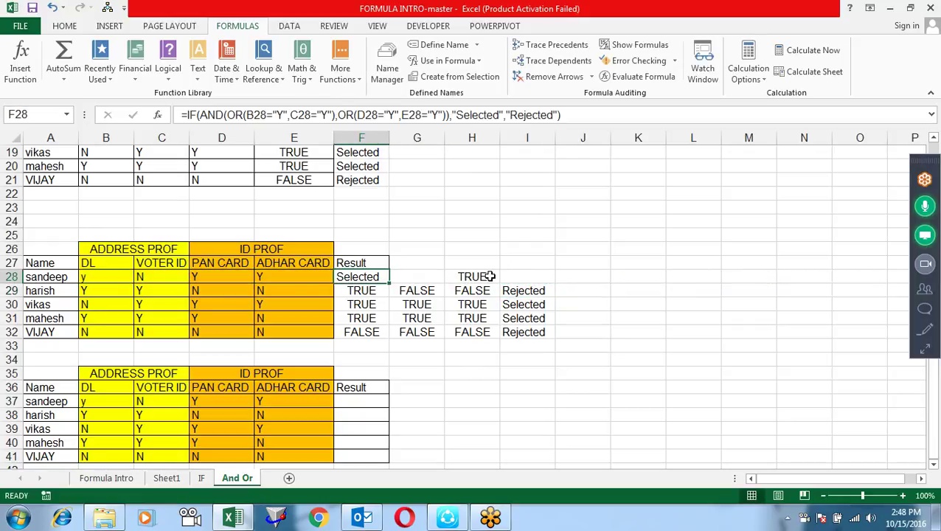
{"action": "left_click", "coordinate": [490, 276]}
{"action": "key", "text": "BackSpace"}
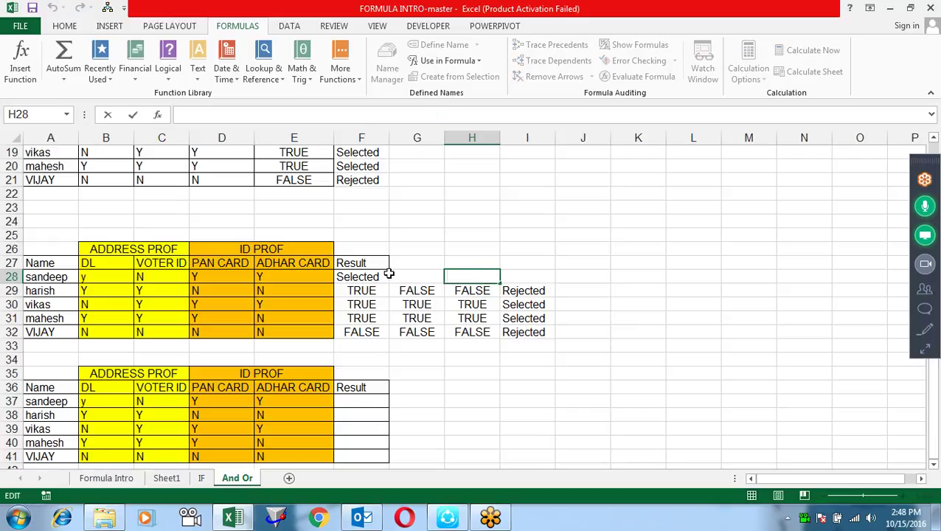
{"action": "double_click", "coordinate": [385, 276]}
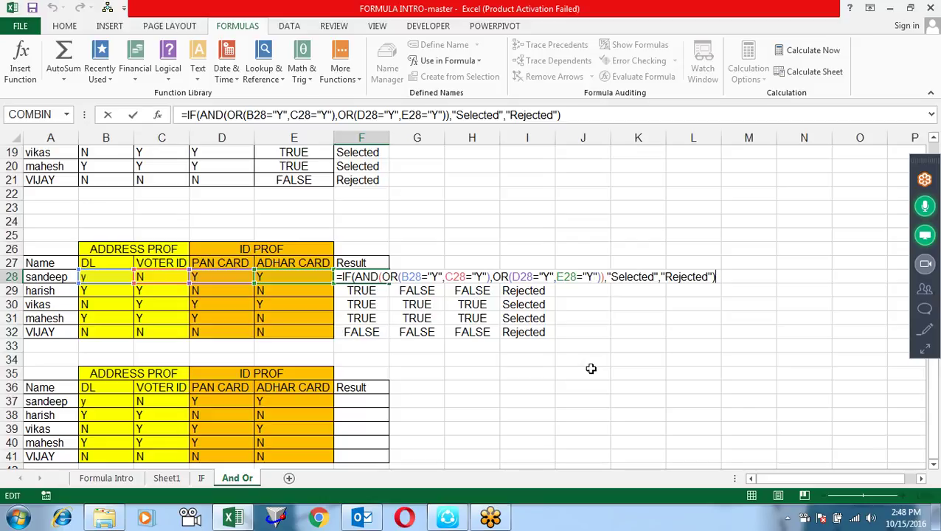
Recheck F28's combined formula, then scroll to the third table and start an IF in F37.
{"action": "left_click", "coordinate": [501, 365]}
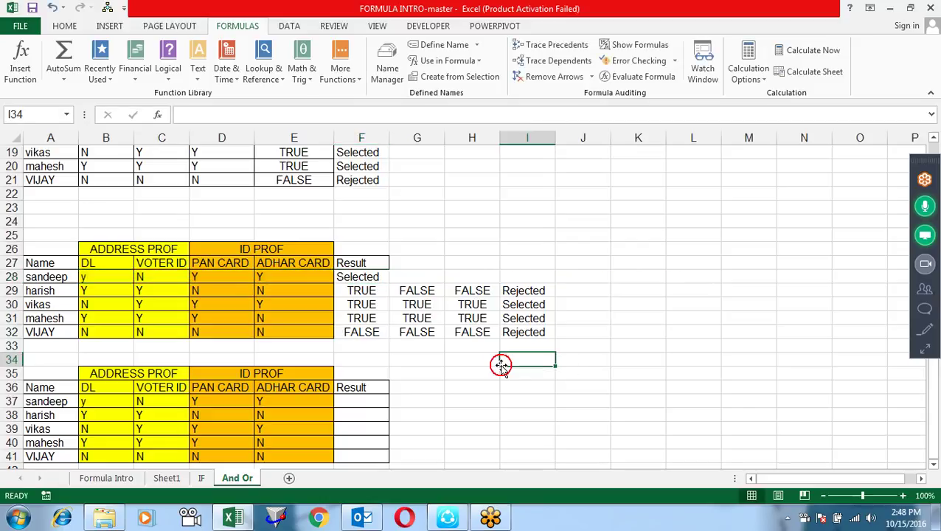
{"action": "double_click", "coordinate": [364, 277]}
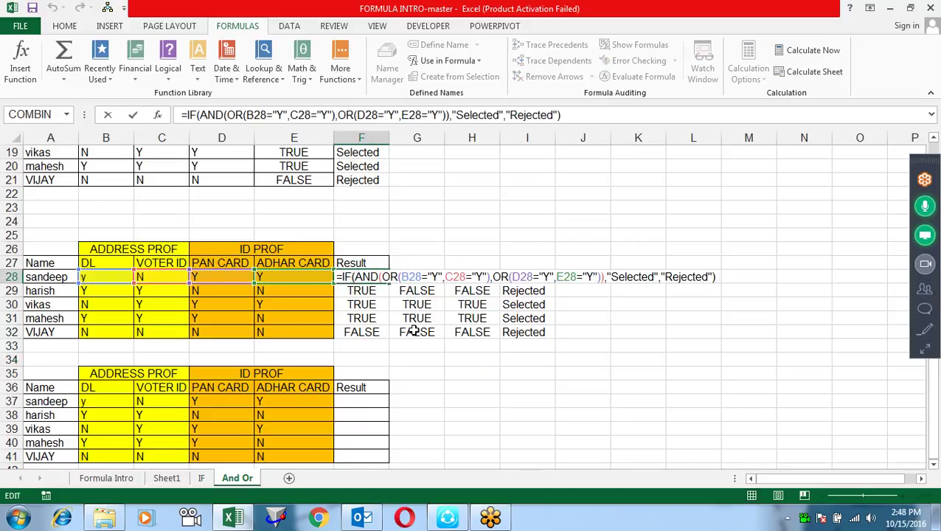
{"action": "key", "text": "Escape"}
{"action": "scroll", "coordinate": [441, 345], "scroll_direction": "down", "scroll_amount": 2}
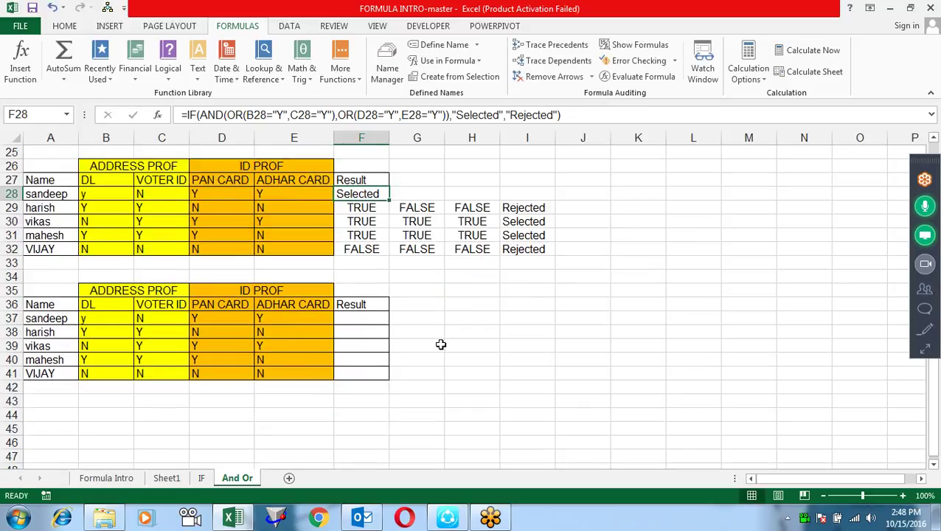
{"action": "left_click", "coordinate": [374, 319]}
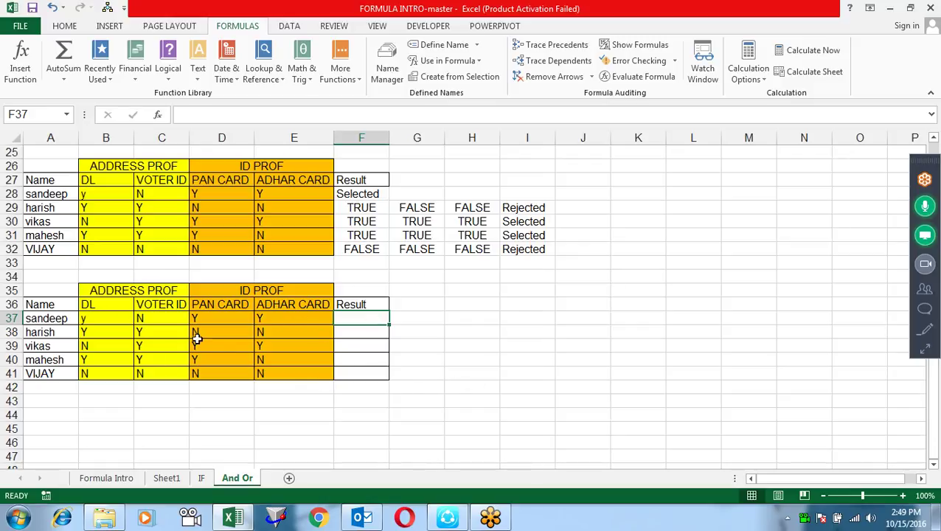
{"action": "type", "text": "if"}
{"action": "key", "text": "Tab"}
Enter =IF(B37="Y",1,IF(C37="Y",1,"Rejected")) in F37.
{"action": "key", "text": "Left"}
{"action": "type", "text": "=if"}
{"action": "key", "text": "Tab"}
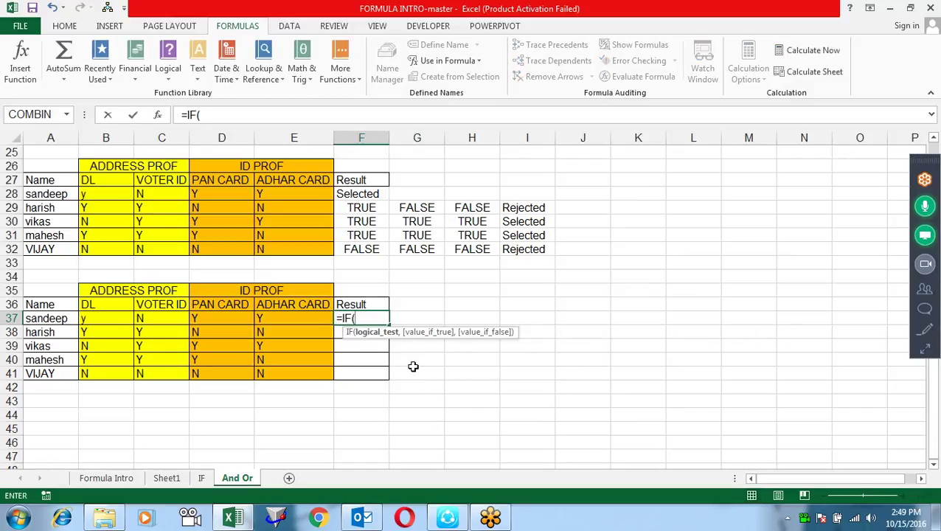
{"action": "left_click", "coordinate": [98, 323]}
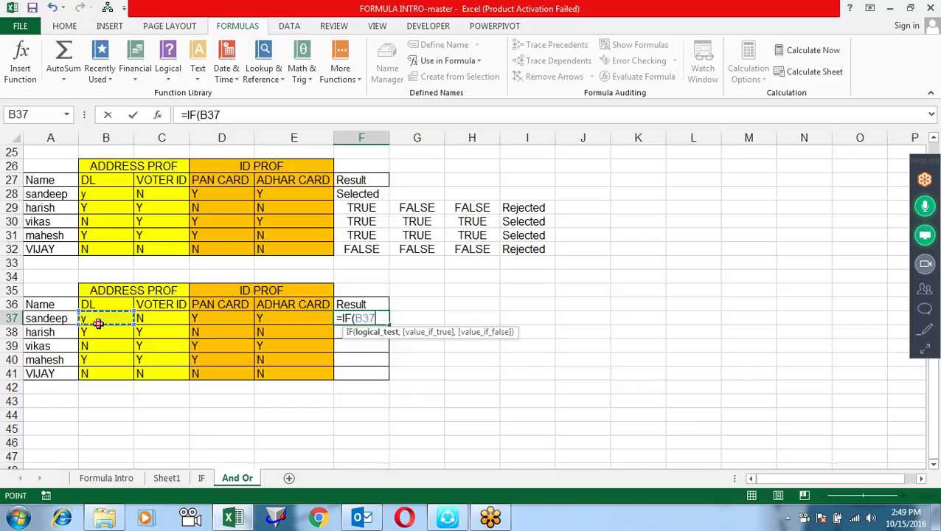
{"action": "type", "text": "=\"Y\""}
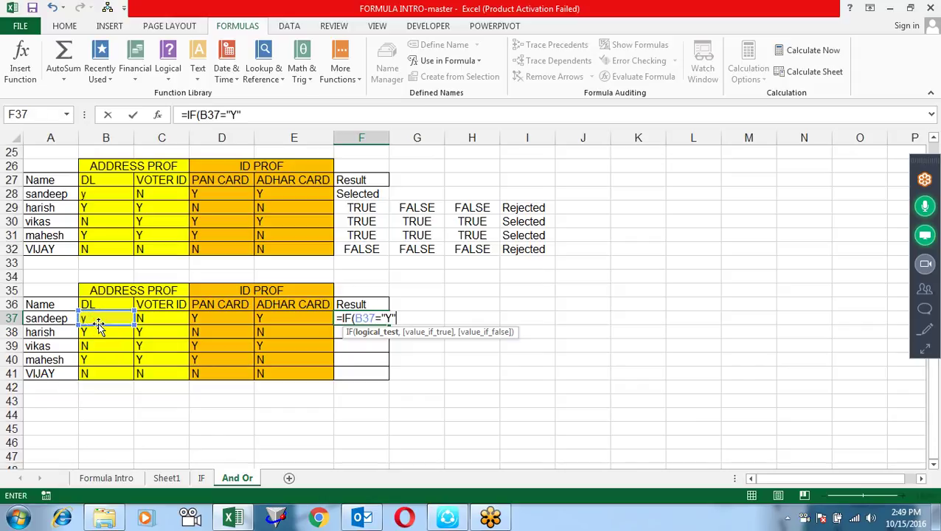
{"action": "type", "text": ","}
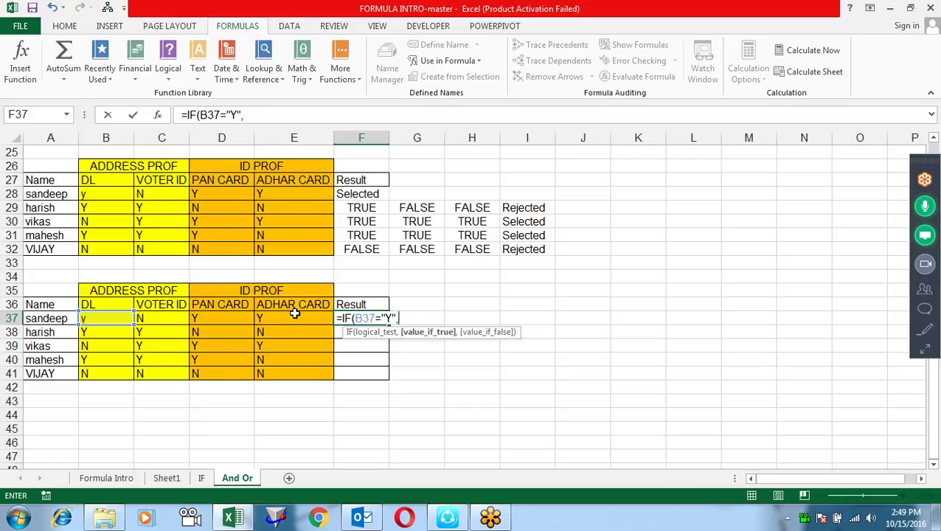
{"action": "type", "text": "1,"}
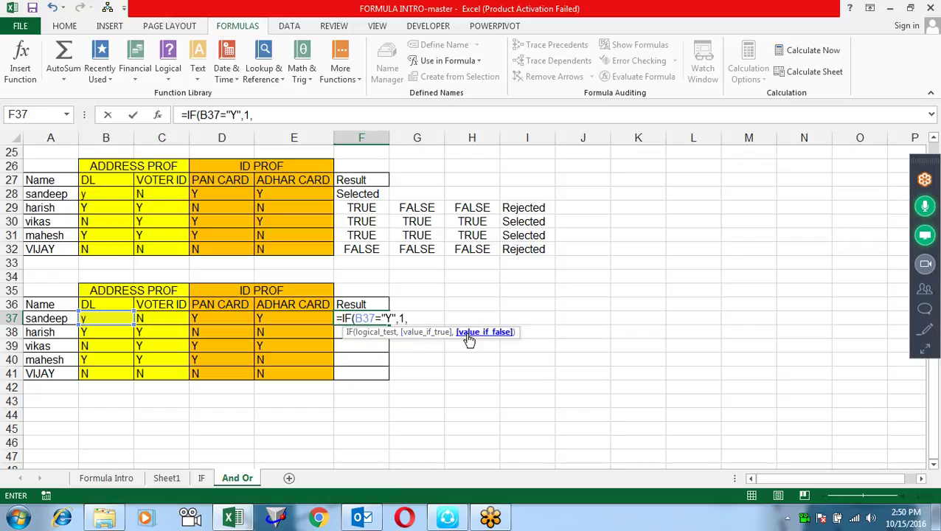
{"action": "type", "text": "IF("}
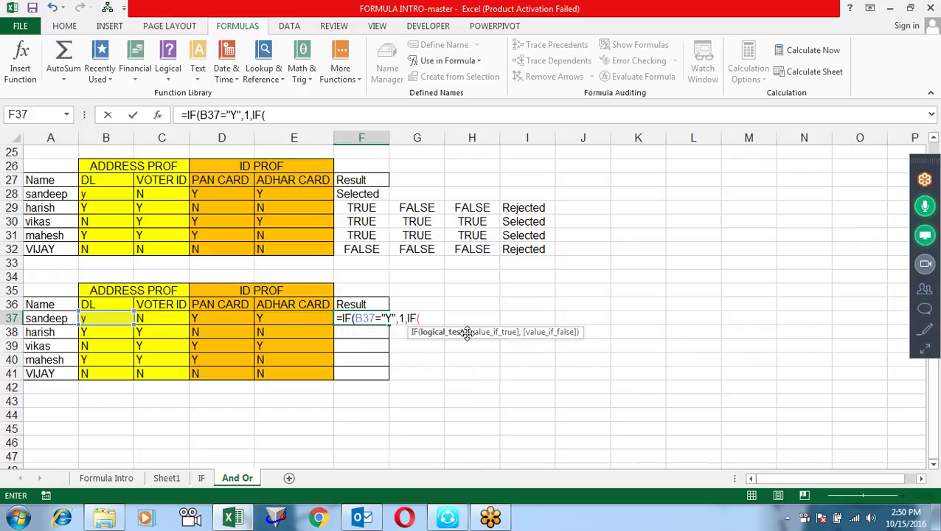
{"action": "type", "text": ")"}
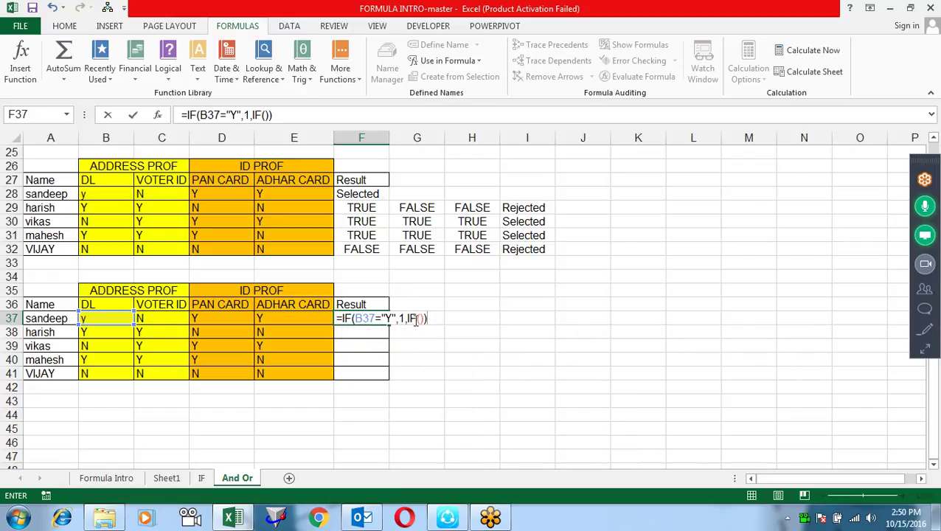
{"action": "left_click", "coordinate": [422, 317]}
{"action": "left_click", "coordinate": [142, 318]}
{"action": "type", "text": "=\"Y\","}
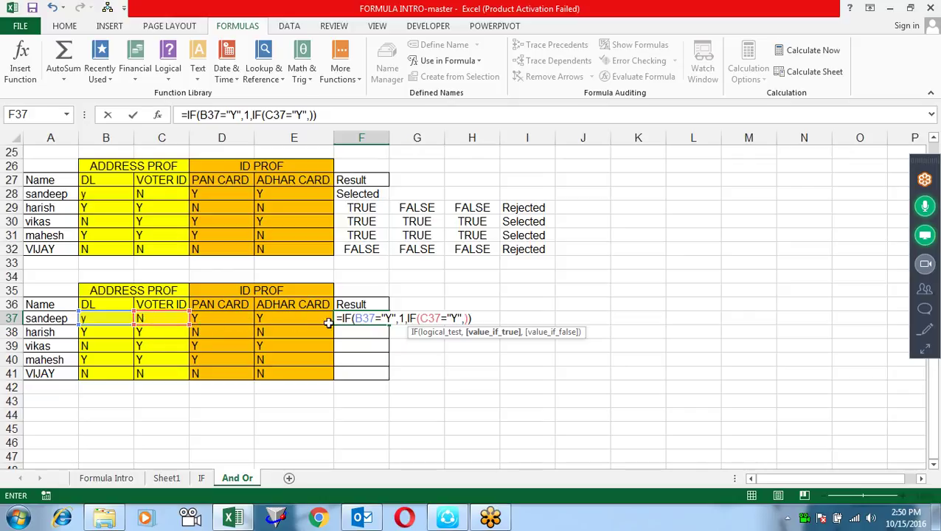
{"action": "type", "text": "1"}
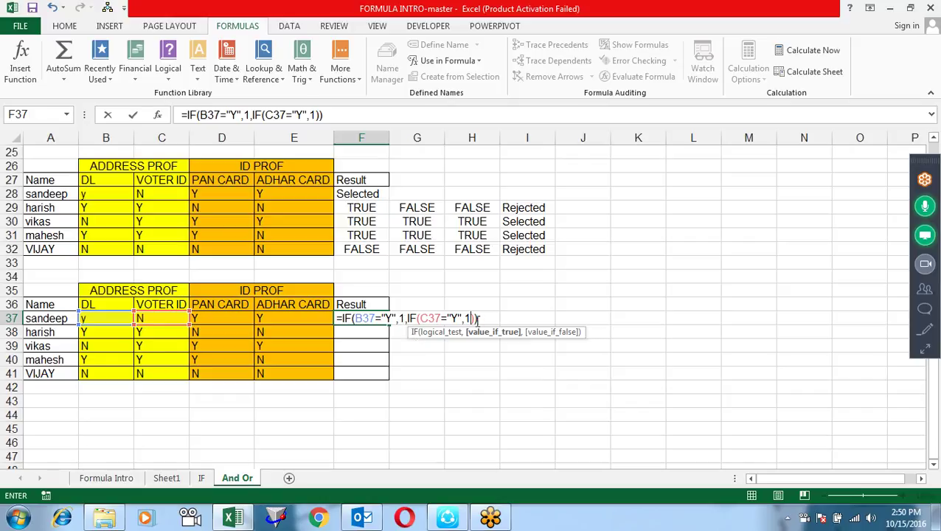
{"action": "type", "text": ",\"Rejected"}
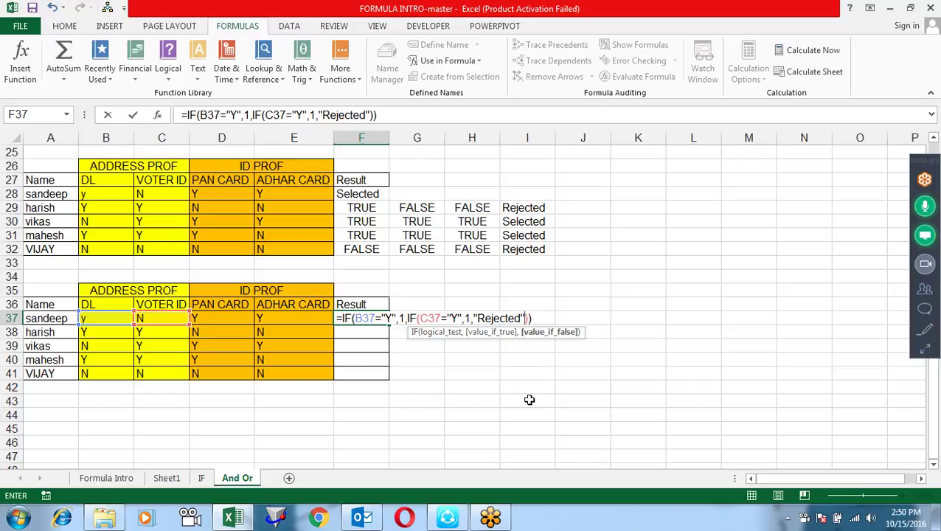
{"action": "key", "text": "Return"}
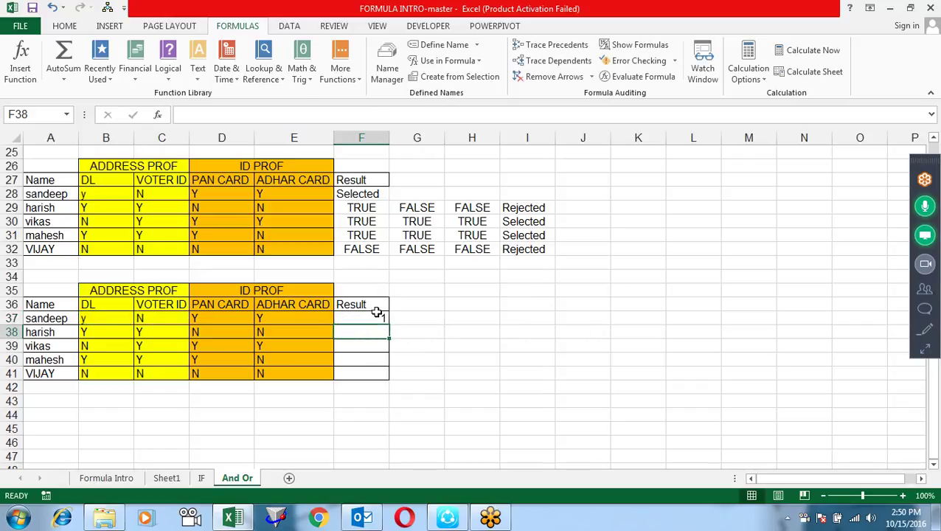
Fill the nested IF down to F41 and begin an IF formula in G37.
{"action": "left_click", "coordinate": [377, 313]}
{"action": "double_click", "coordinate": [391, 325]}
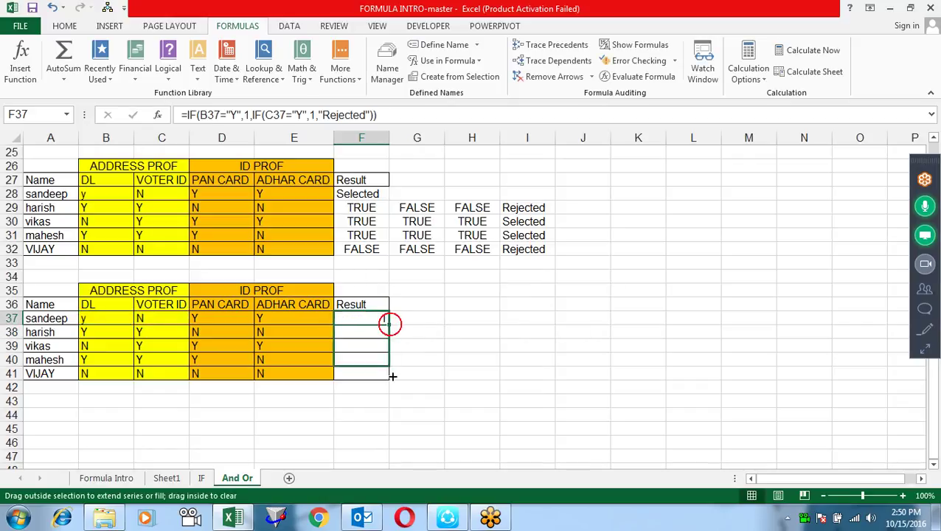
{"action": "left_click", "coordinate": [411, 315]}
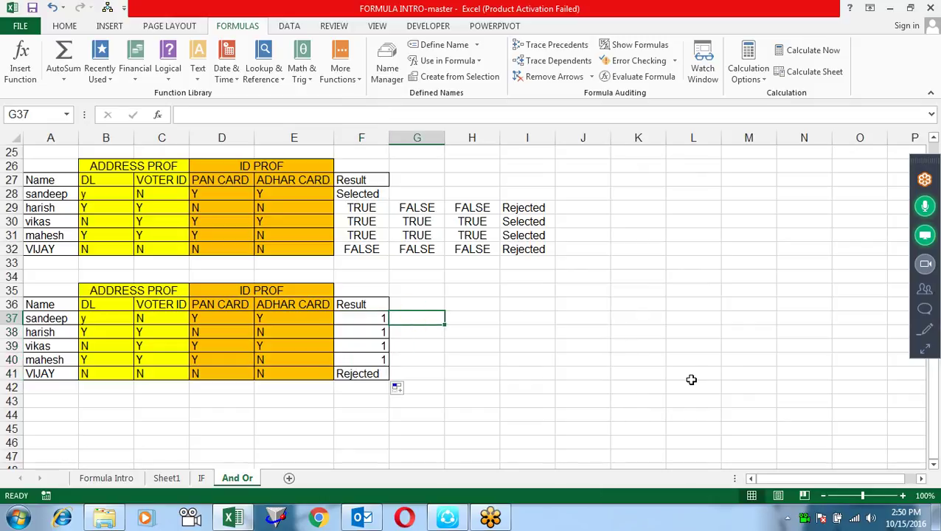
{"action": "type", "text": "=IF("}
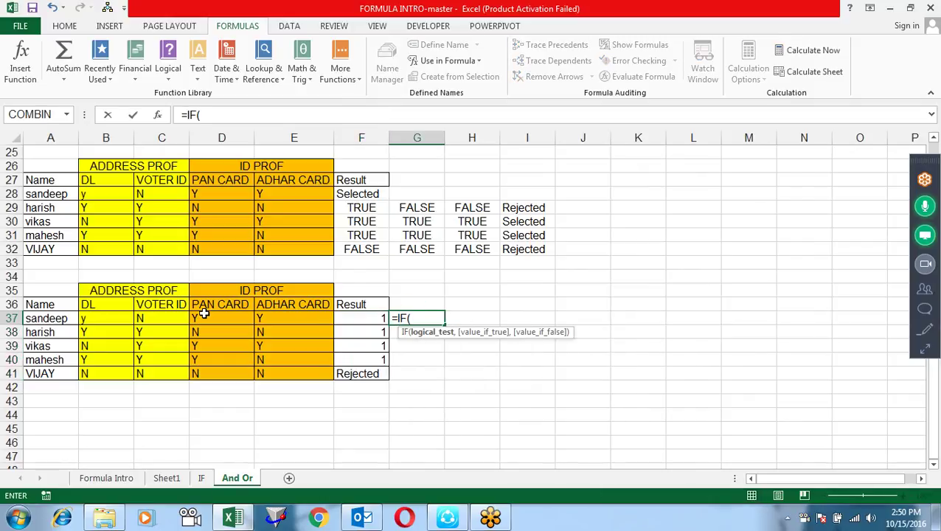
Complete G37 as =IF(D37="Y","Selected",IF(E37="Y","Selected","Rejected")).
{"action": "left_click", "coordinate": [243, 319]}
{"action": "type", "text": "=\"Y\","}
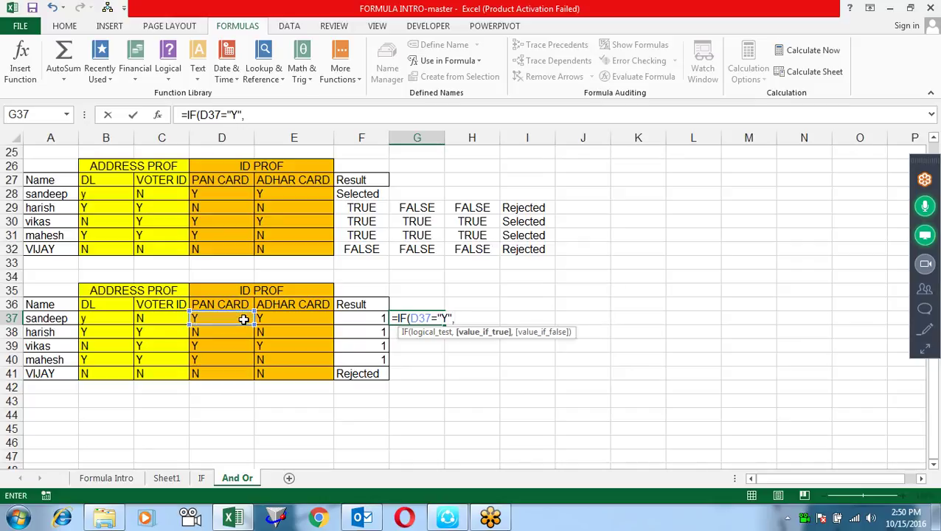
{"action": "type", "text": "\"Selected\","}
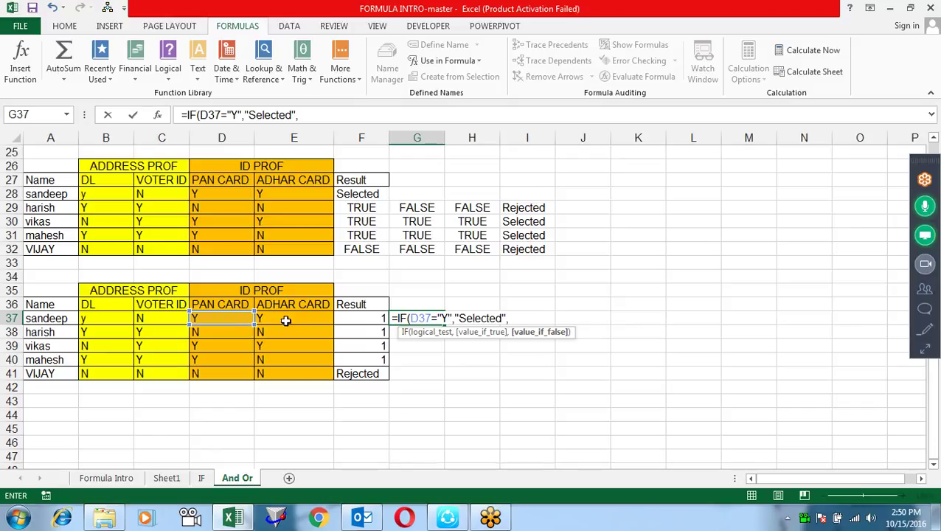
{"action": "type", "text": "if())"}
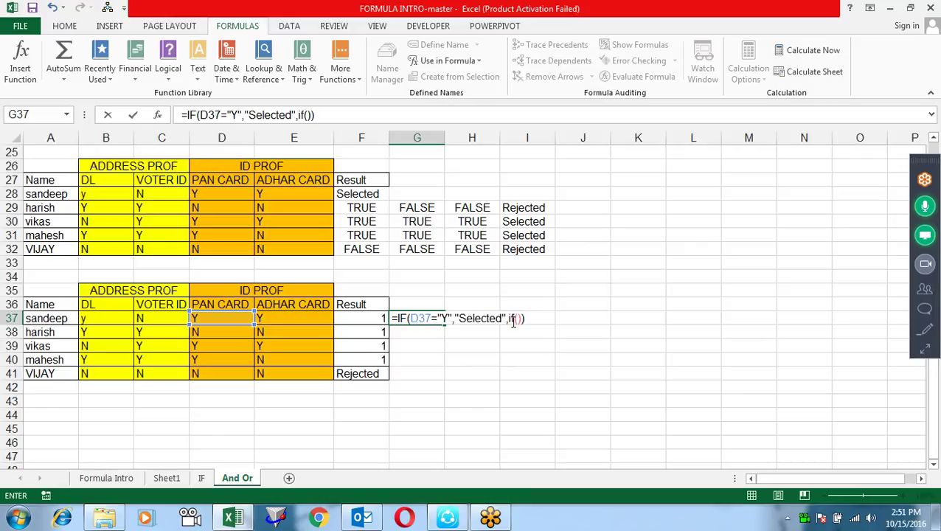
{"action": "left_click", "coordinate": [520, 319]}
{"action": "left_click", "coordinate": [264, 319]}
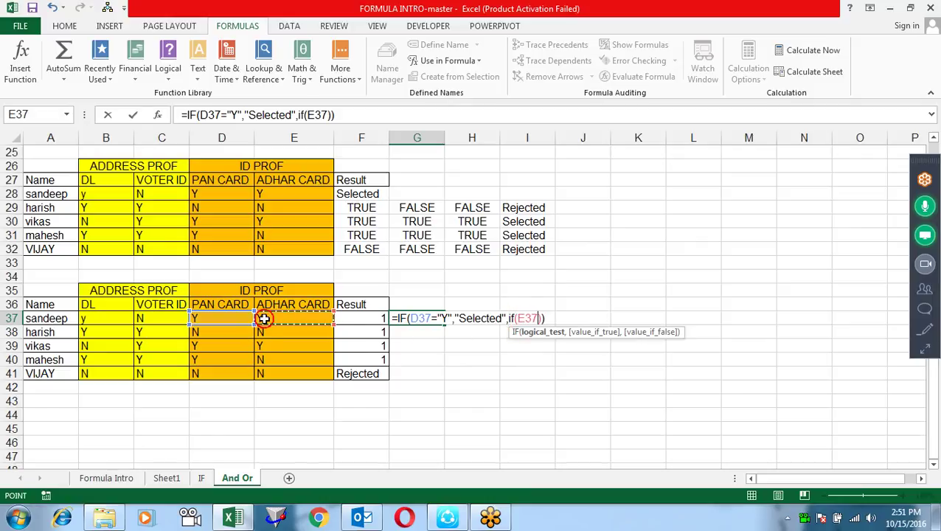
{"action": "type", "text": "=\"Y\""}
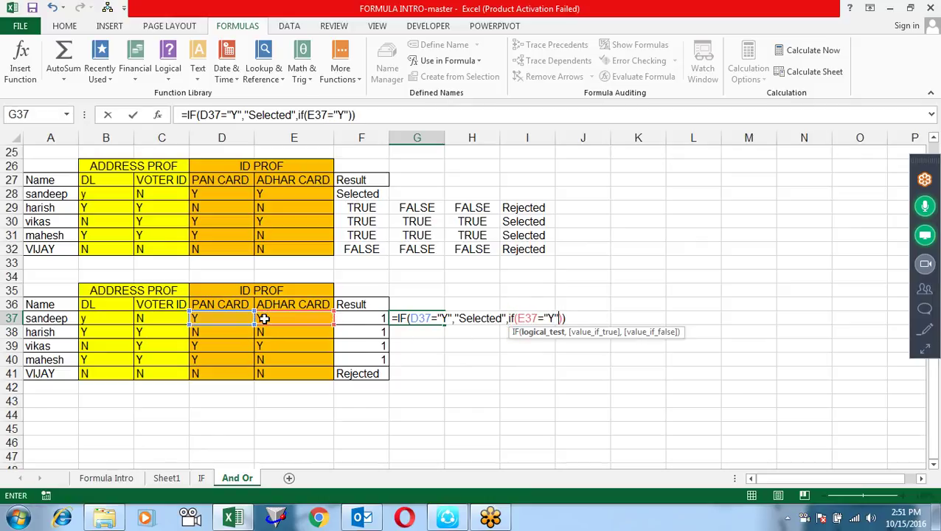
{"action": "type", "text": ",\"Selected\""}
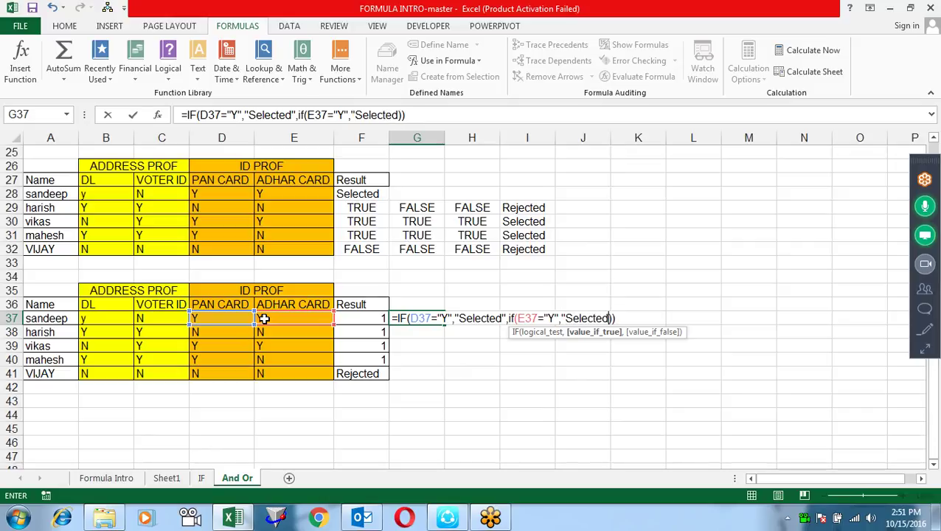
{"action": "type", "text": ",\"Rejected\""}
{"action": "key", "text": "Return"}
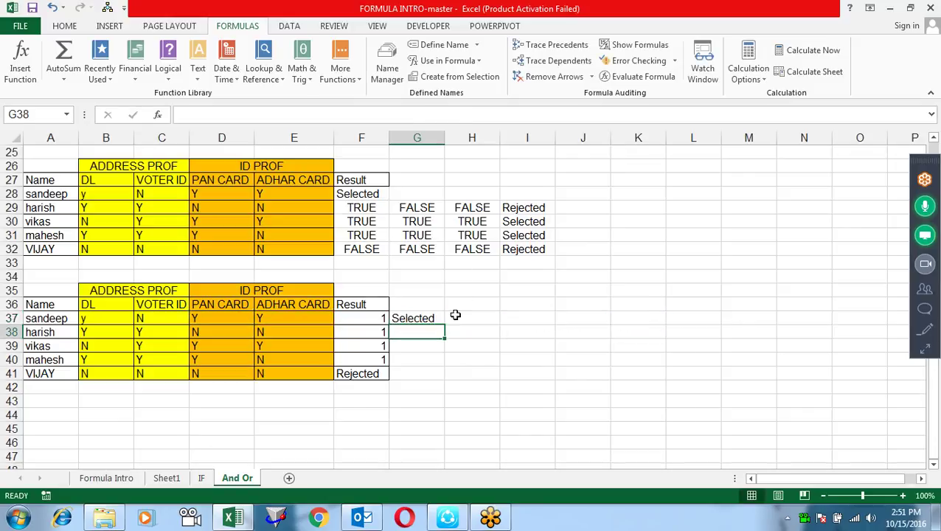
Fill G37's formula down to G41 and select its formula text for copying.
{"action": "left_click", "coordinate": [441, 319]}
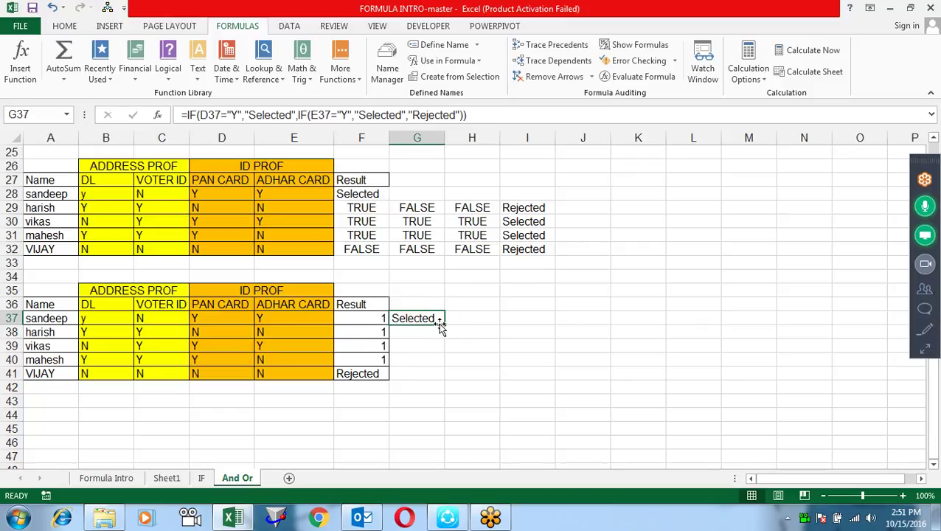
{"action": "double_click", "coordinate": [445, 327]}
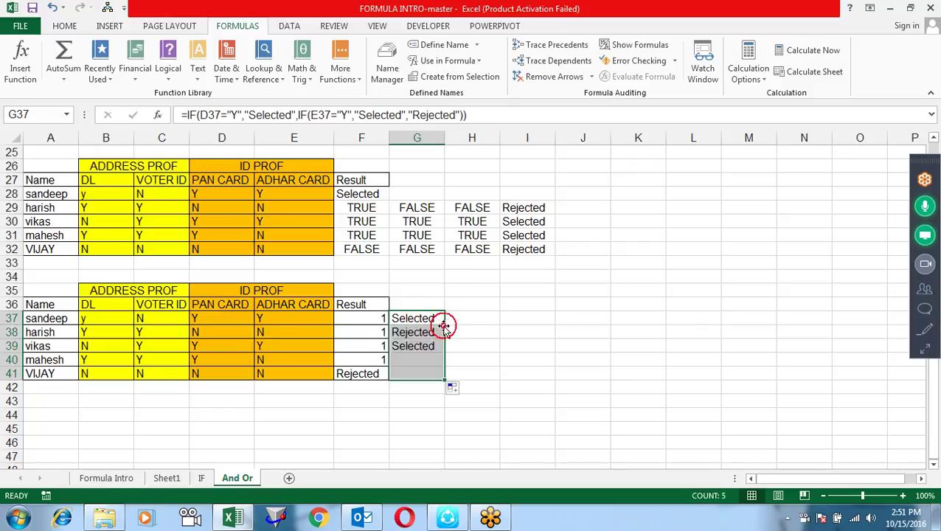
{"action": "double_click", "coordinate": [428, 318]}
{"action": "left_click_drag", "start_coordinate": [676, 319], "coordinate": [402, 318]}
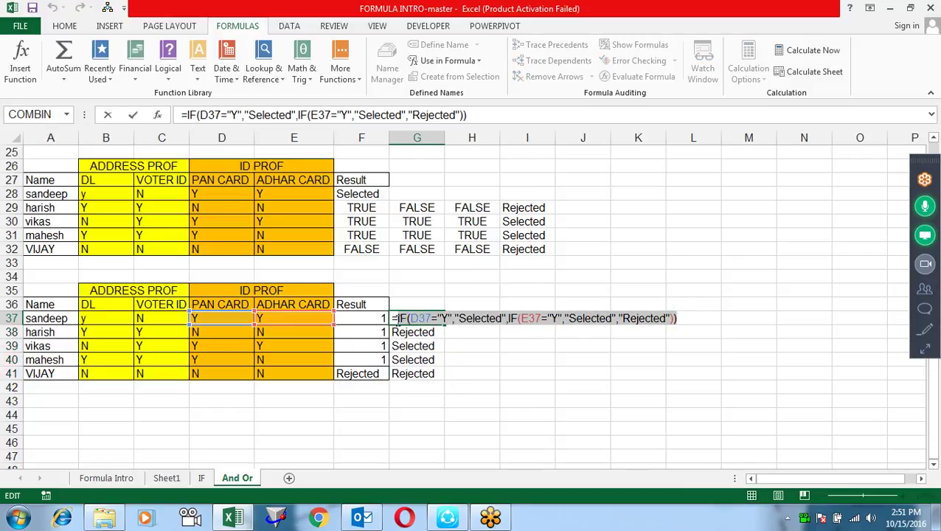
Review F37's formula without changing it, then bring up Find and Replace with Ctrl+F.
{"action": "left_click", "coordinate": [380, 321]}
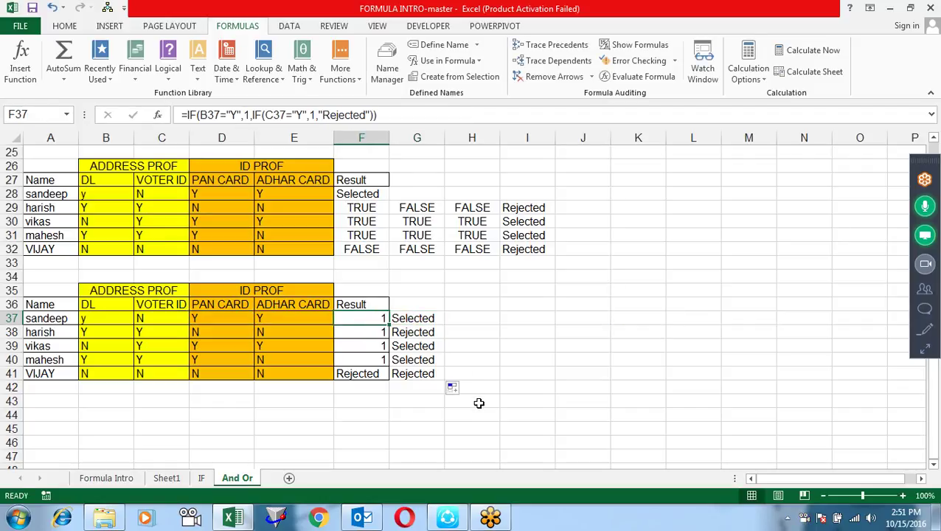
{"action": "key", "text": "F2"}
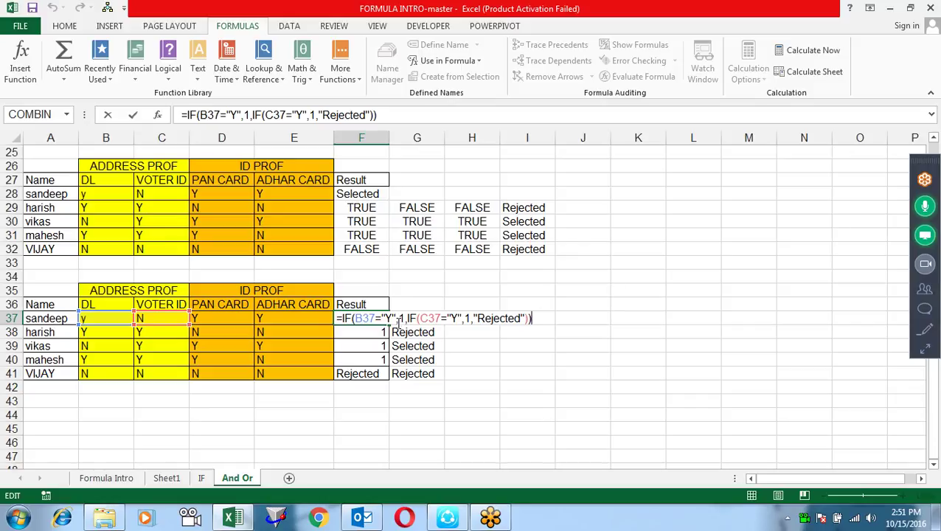
{"action": "key", "text": "Escape"}
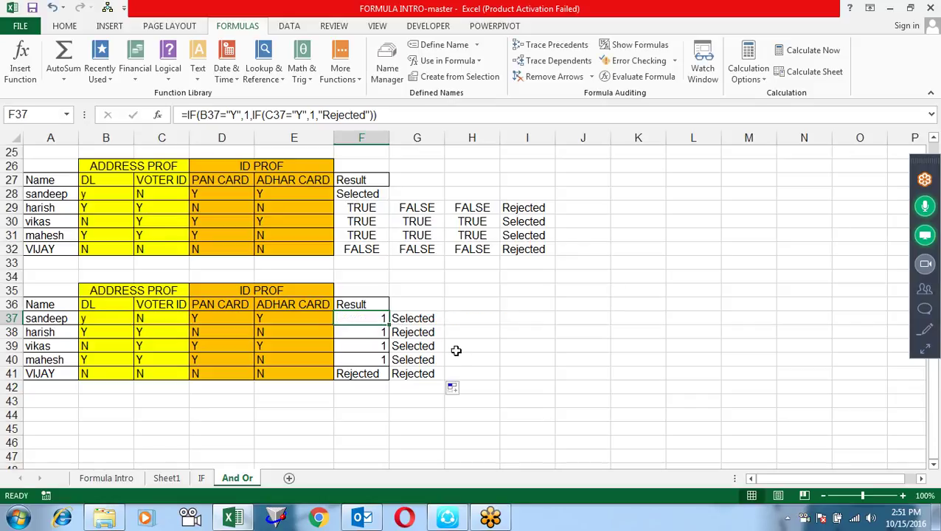
{"action": "key", "text": "ctrl+f"}
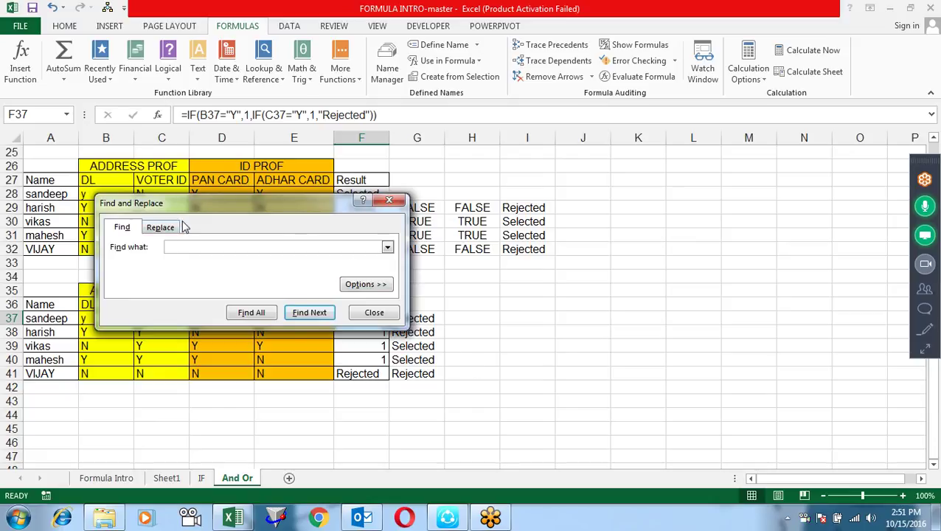
Replace the 1 in F37's formula with the copied PAN/ADHAR nested IF.
{"action": "type", "text": "1"}
{"action": "left_click", "coordinate": [160, 227]}
{"action": "key", "text": "ctrl+v"}
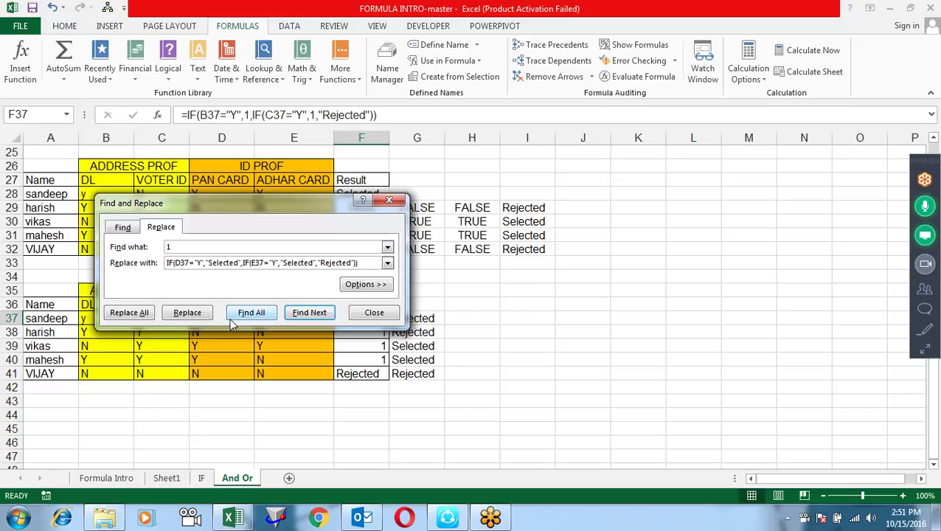
{"action": "left_click_drag", "start_coordinate": [248, 204], "coordinate": [631, 235]}
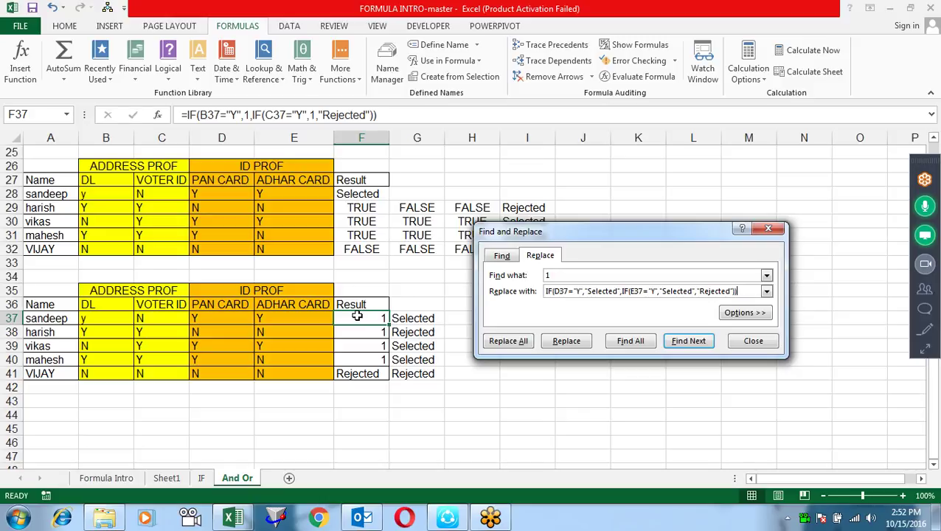
{"action": "left_click", "coordinate": [566, 343]}
{"action": "left_click", "coordinate": [760, 344]}
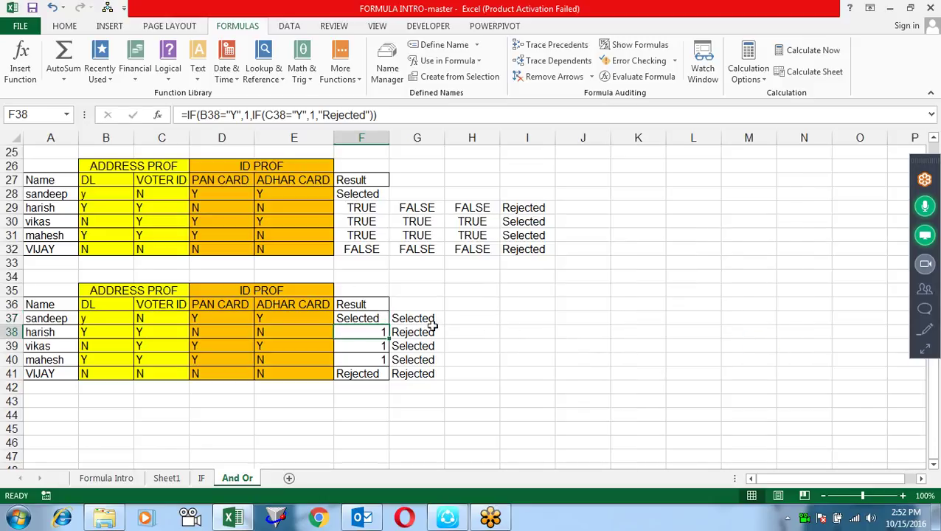
{"action": "left_click", "coordinate": [361, 319]}
{"action": "key", "text": "F2"}
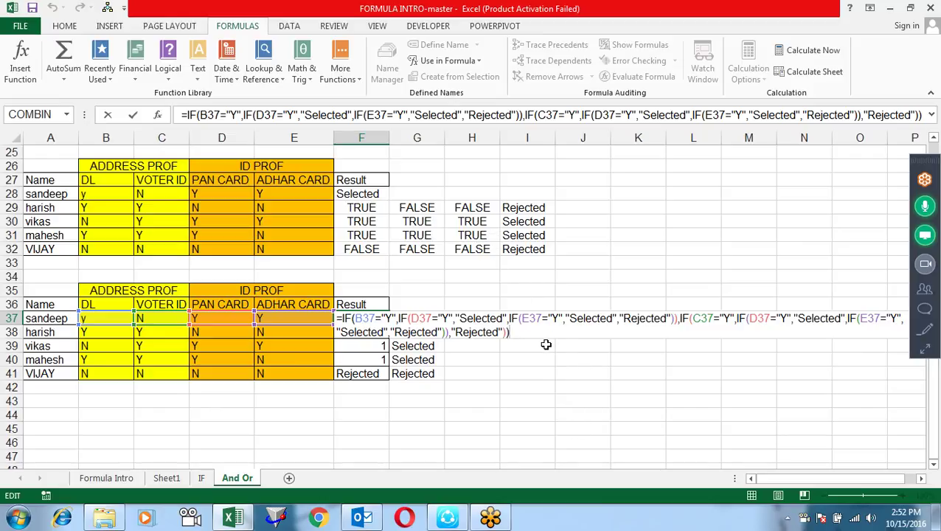
{"action": "key", "text": "ctrl+Return"}
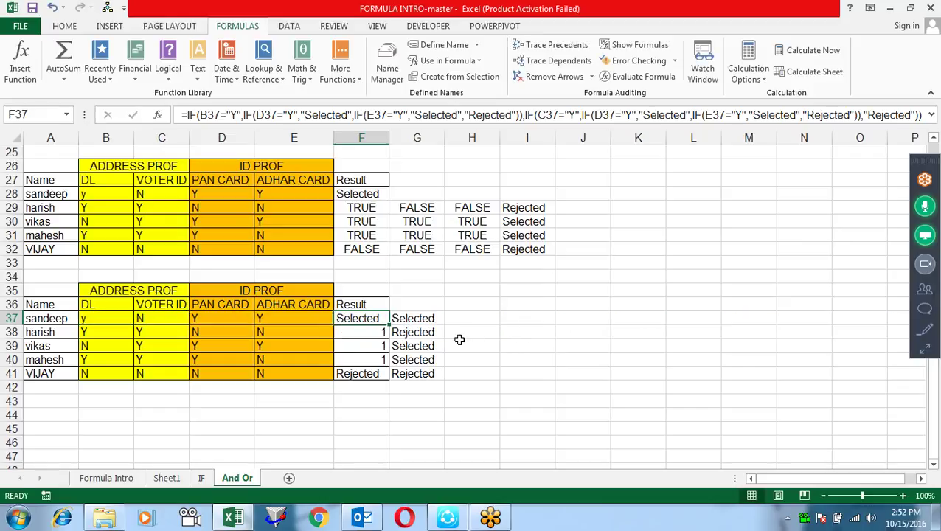
{"action": "scroll", "coordinate": [459, 339], "scroll_direction": "up", "scroll_amount": 2}
{"action": "scroll", "coordinate": [443, 338], "scroll_direction": "up", "scroll_amount": 4}
{"action": "scroll", "coordinate": [413, 332], "scroll_direction": "down", "scroll_amount": 5}
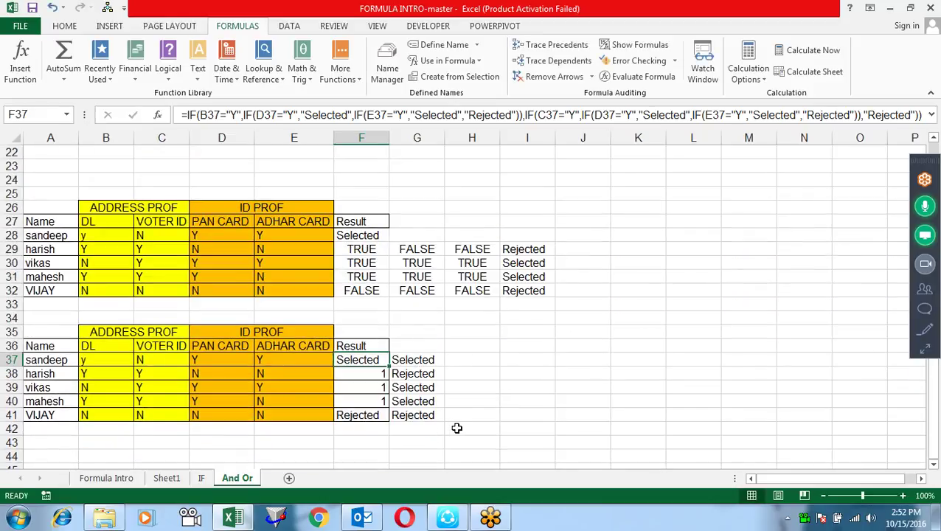
{"action": "double_click", "coordinate": [387, 365]}
{"action": "key", "text": "Escape"}
{"action": "left_click", "coordinate": [361, 233]}
{"action": "double_click", "coordinate": [372, 235]}
{"action": "key", "text": "Escape"}
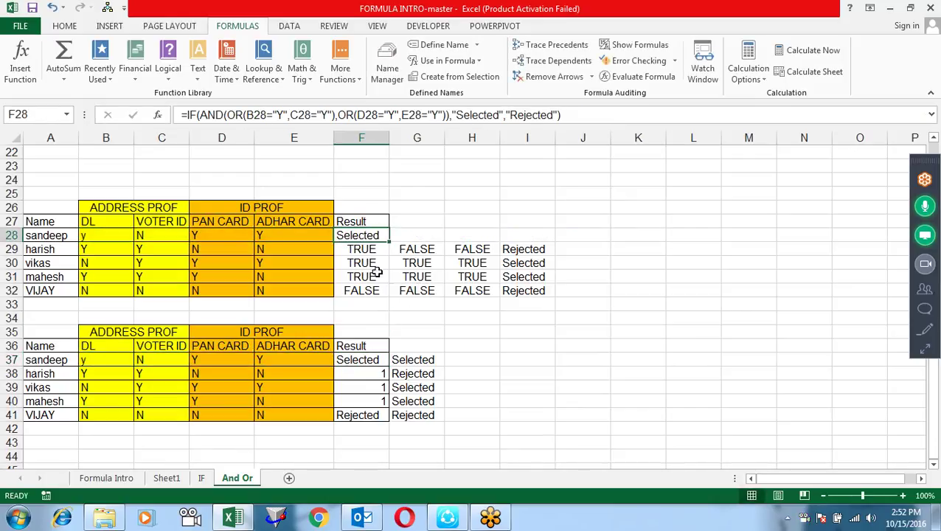
{"action": "double_click", "coordinate": [373, 264]}
{"action": "scroll", "coordinate": [399, 295], "scroll_direction": "up", "scroll_amount": 2}
{"action": "left_click", "coordinate": [382, 383]}
{"action": "double_click", "coordinate": [383, 375]}
{"action": "key", "text": "Escape"}
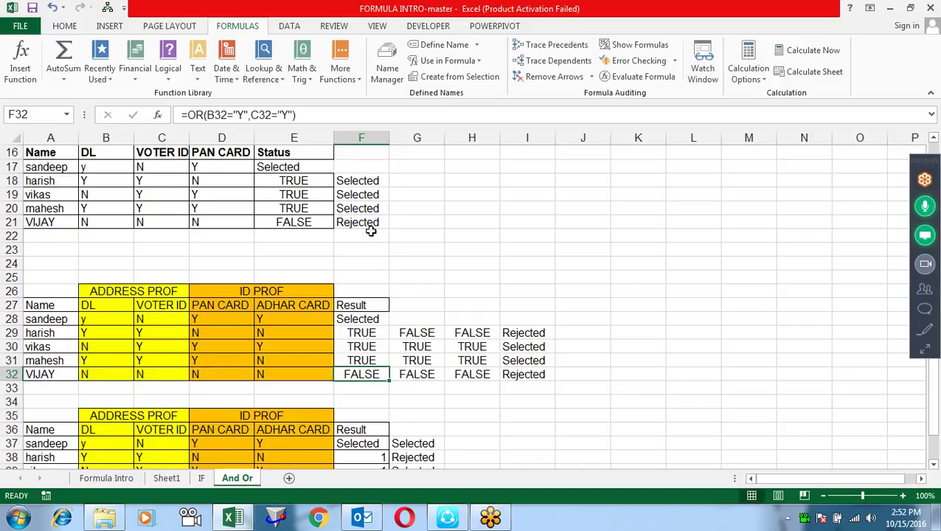
{"action": "left_click", "coordinate": [367, 222]}
{"action": "double_click", "coordinate": [367, 222]}
{"action": "key", "text": "Escape"}
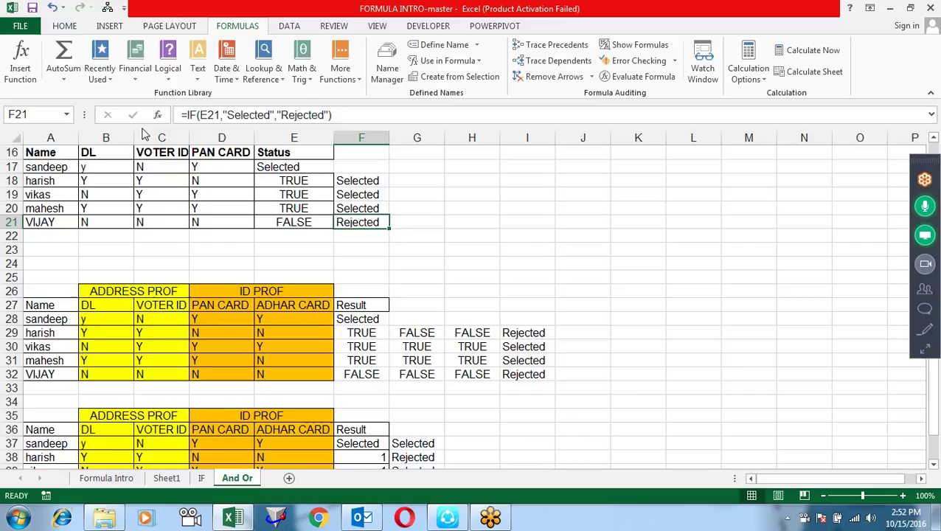
{"action": "left_click", "coordinate": [168, 70]}
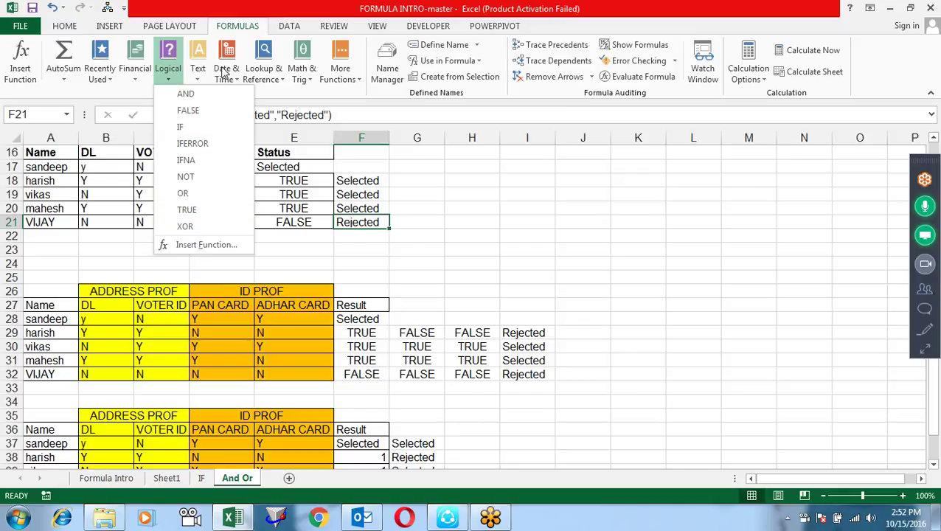
{"action": "left_click", "coordinate": [182, 80]}
{"action": "left_click", "coordinate": [198, 77]}
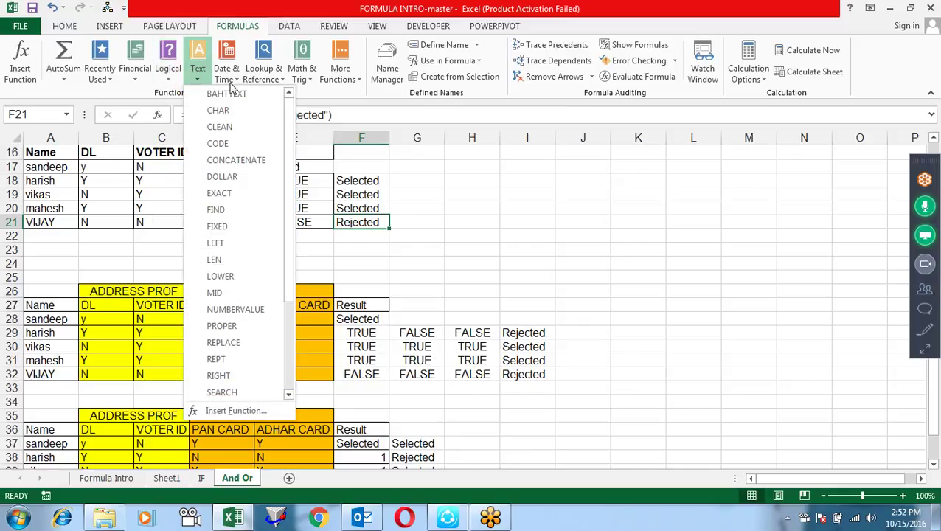
{"action": "left_click", "coordinate": [227, 79]}
{"action": "left_click", "coordinate": [261, 79]}
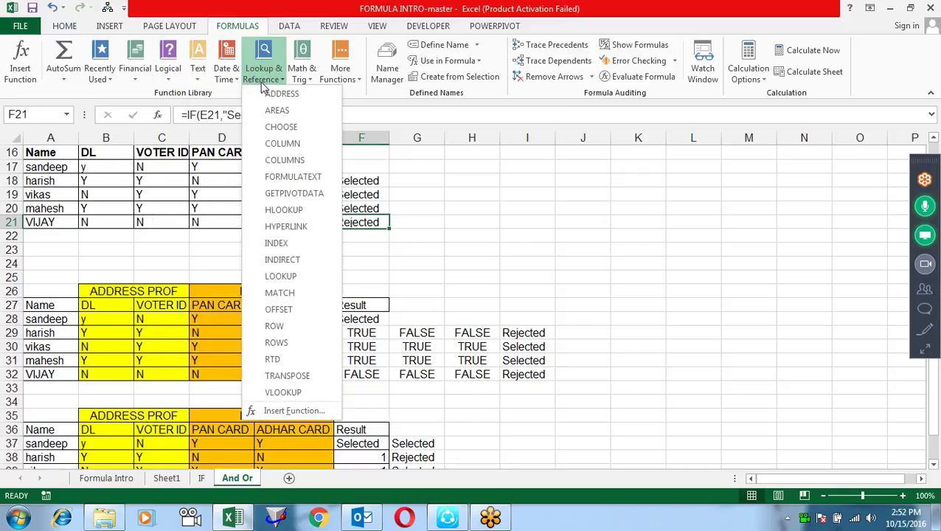
{"action": "left_click", "coordinate": [303, 74]}
{"action": "left_click", "coordinate": [347, 74]}
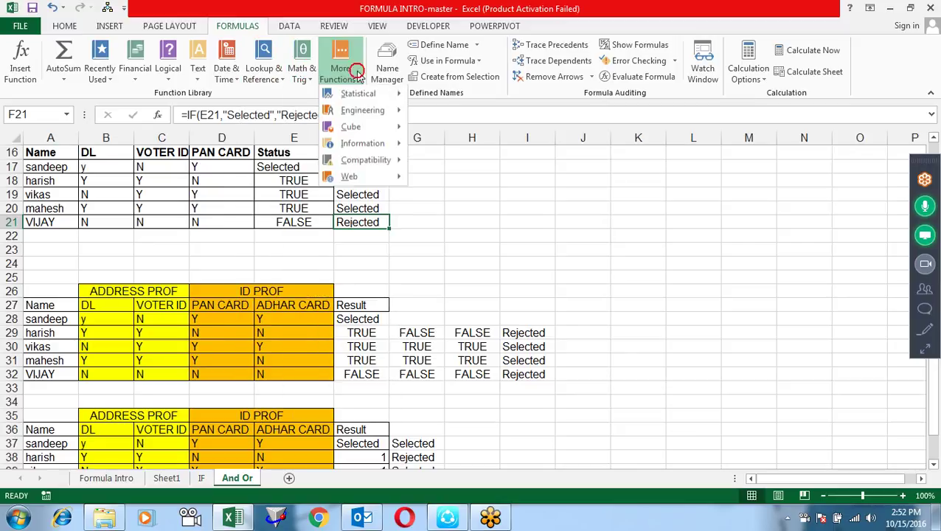
{"action": "mouse_move", "coordinate": [361, 143]}
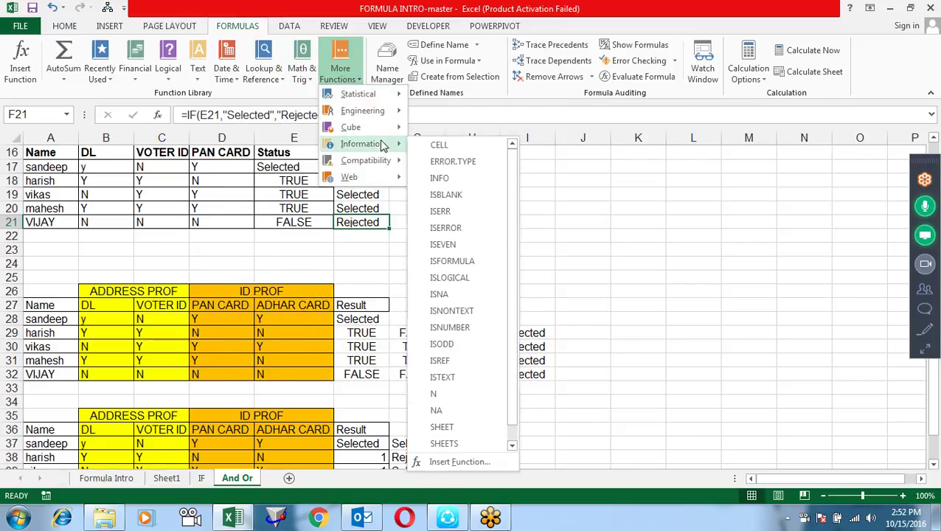
{"action": "left_click", "coordinate": [794, 316]}
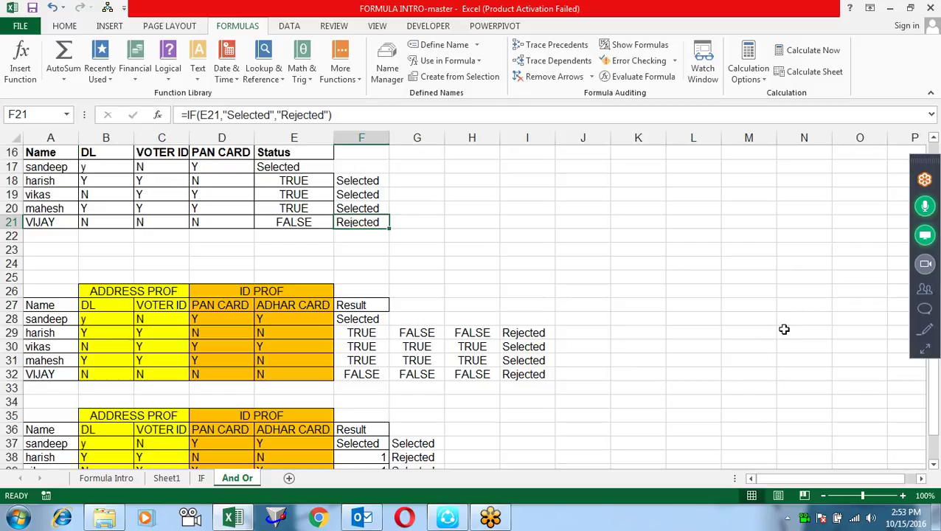
{"action": "left_click", "coordinate": [127, 78]}
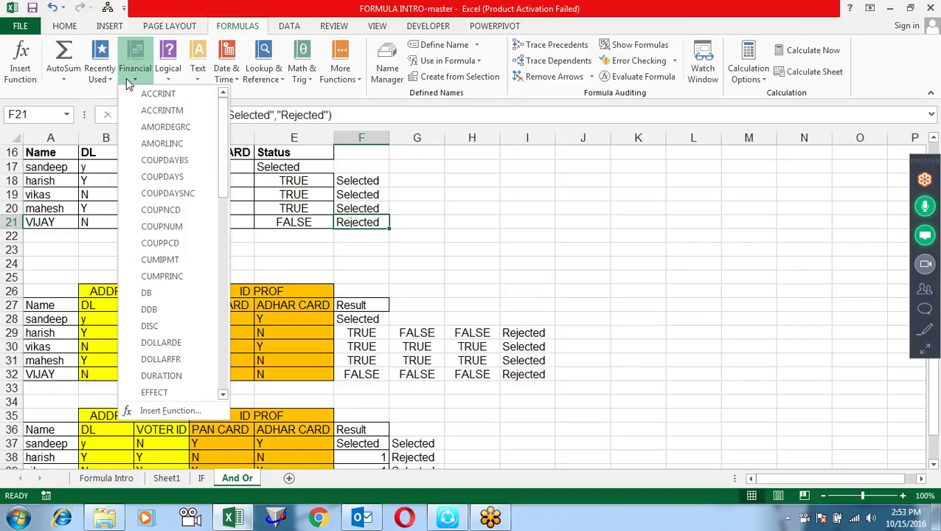
{"action": "left_click", "coordinate": [488, 206]}
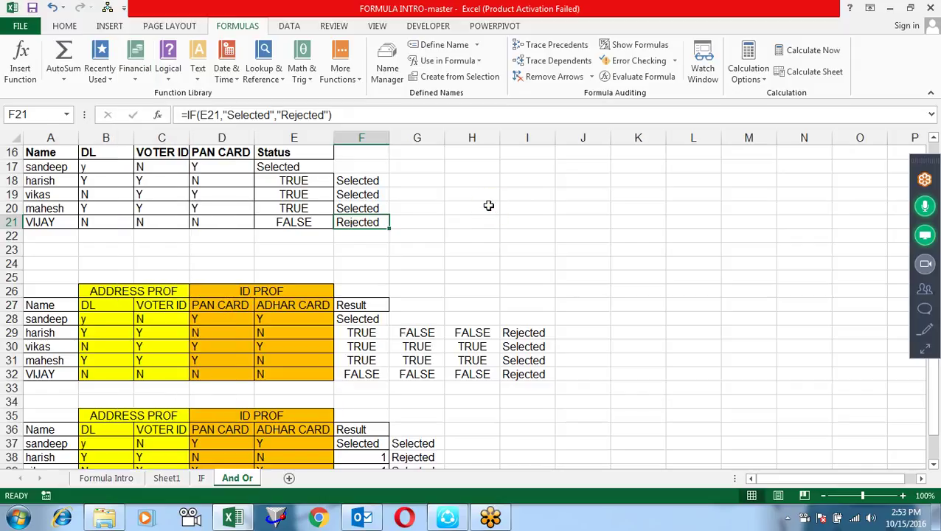